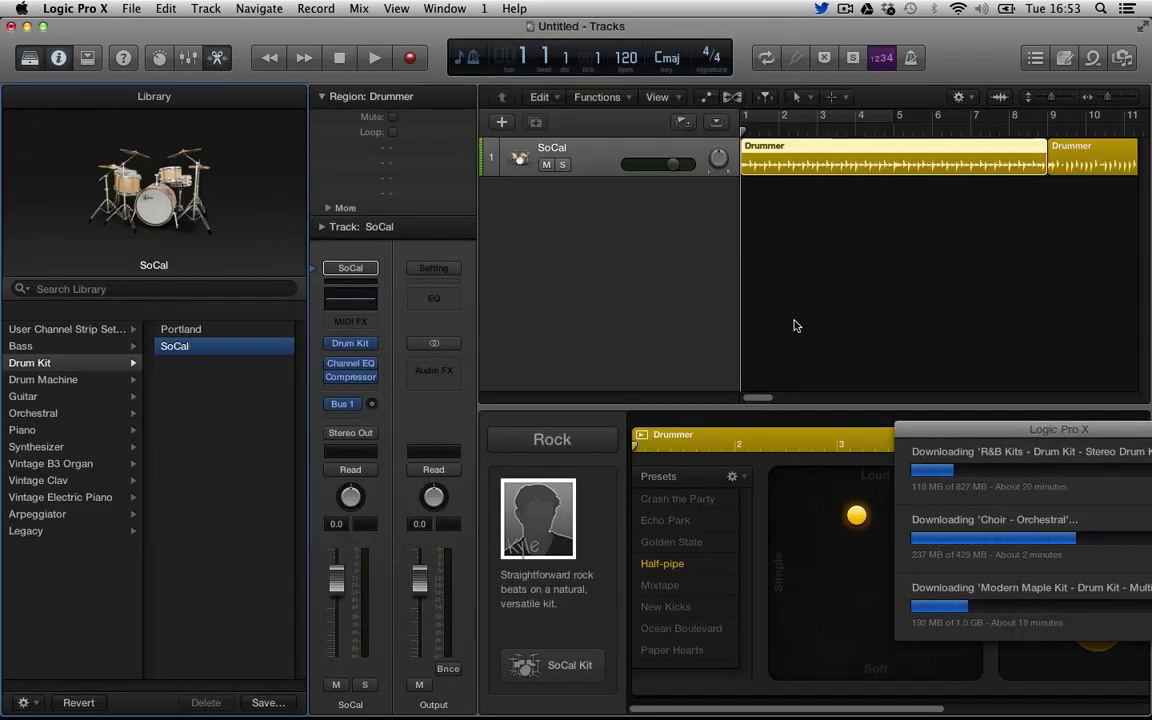
- Play the drum track with the first Drummer region selected, and move the download progress window clear of the Drummer editor
click(676, 327)
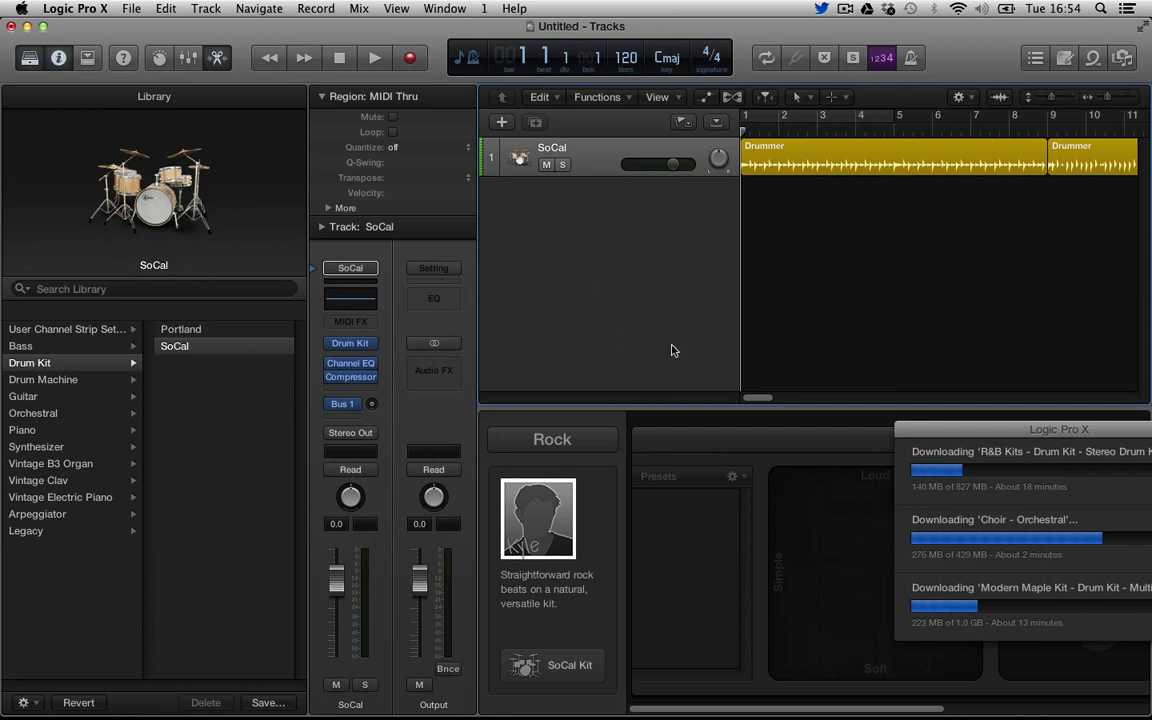
drag(944, 430, 762, 464)
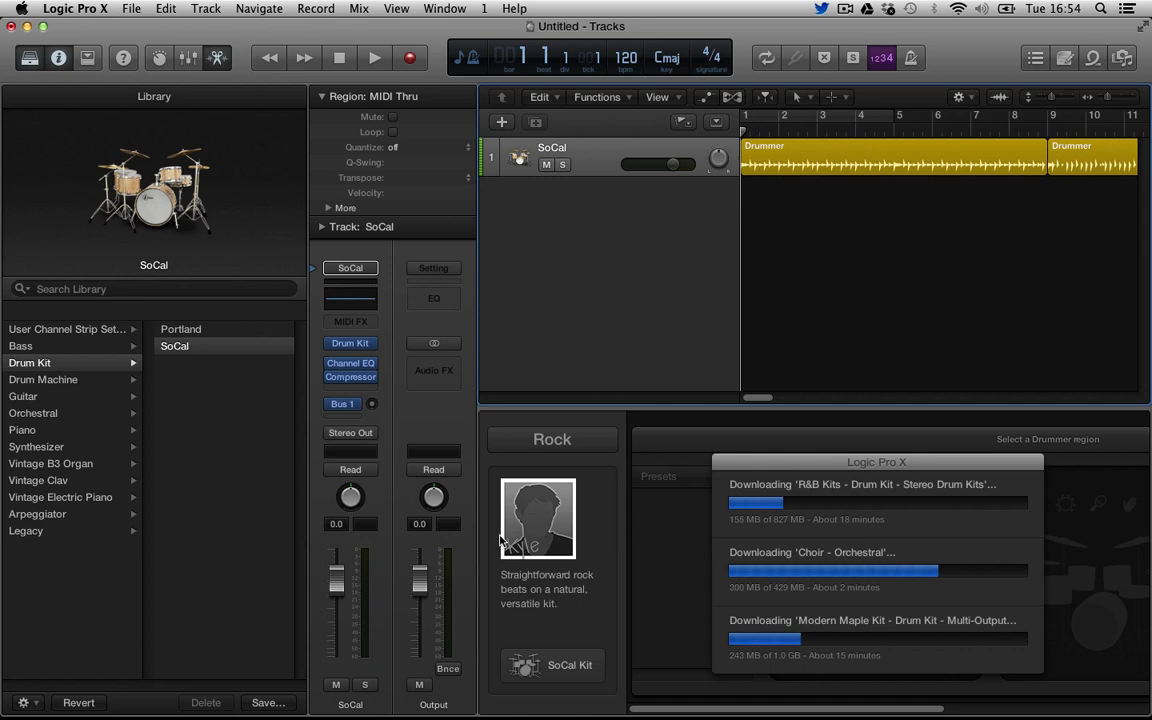
click(372, 59)
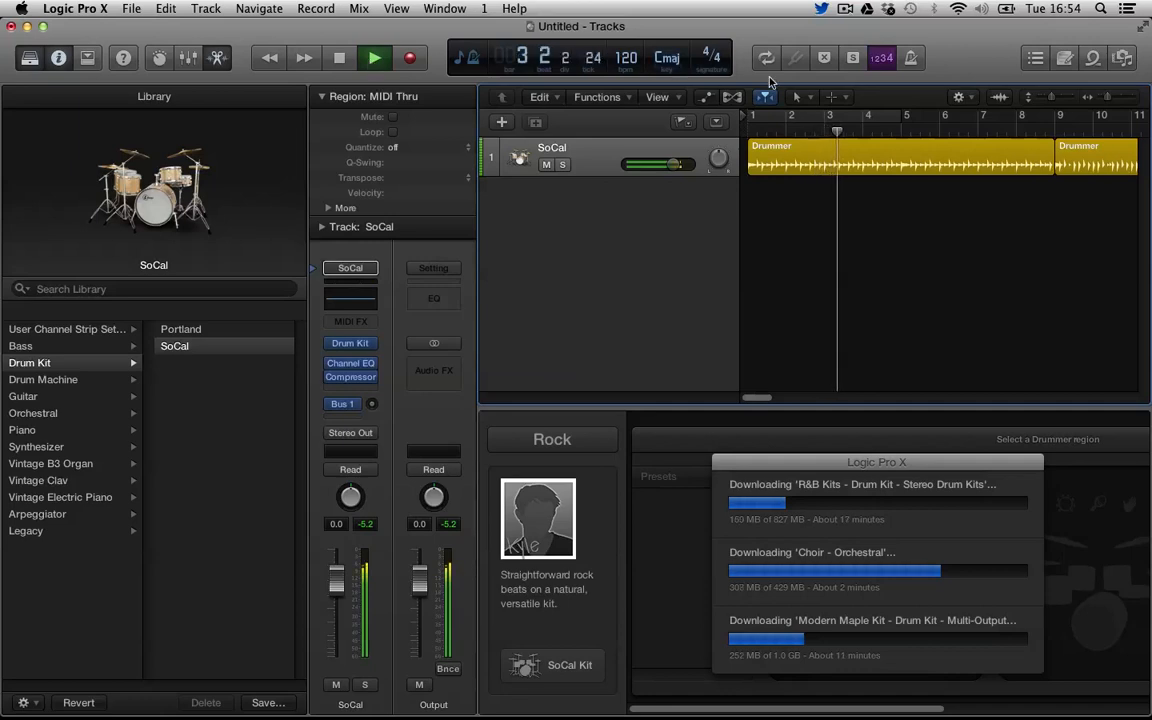
click(826, 170)
drag(755, 462, 1068, 719)
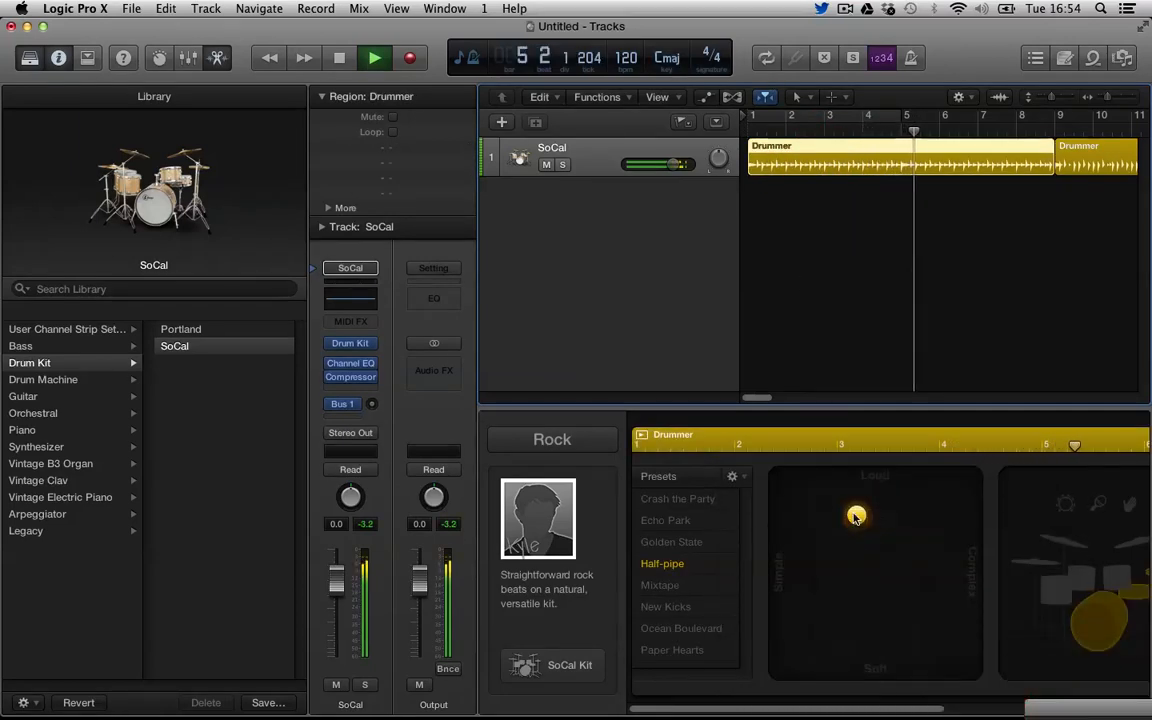
- Audition the beat with the XY pad puck at the Complex edge and near the soft, simple corner, then stop playback
drag(856, 515, 972, 565)
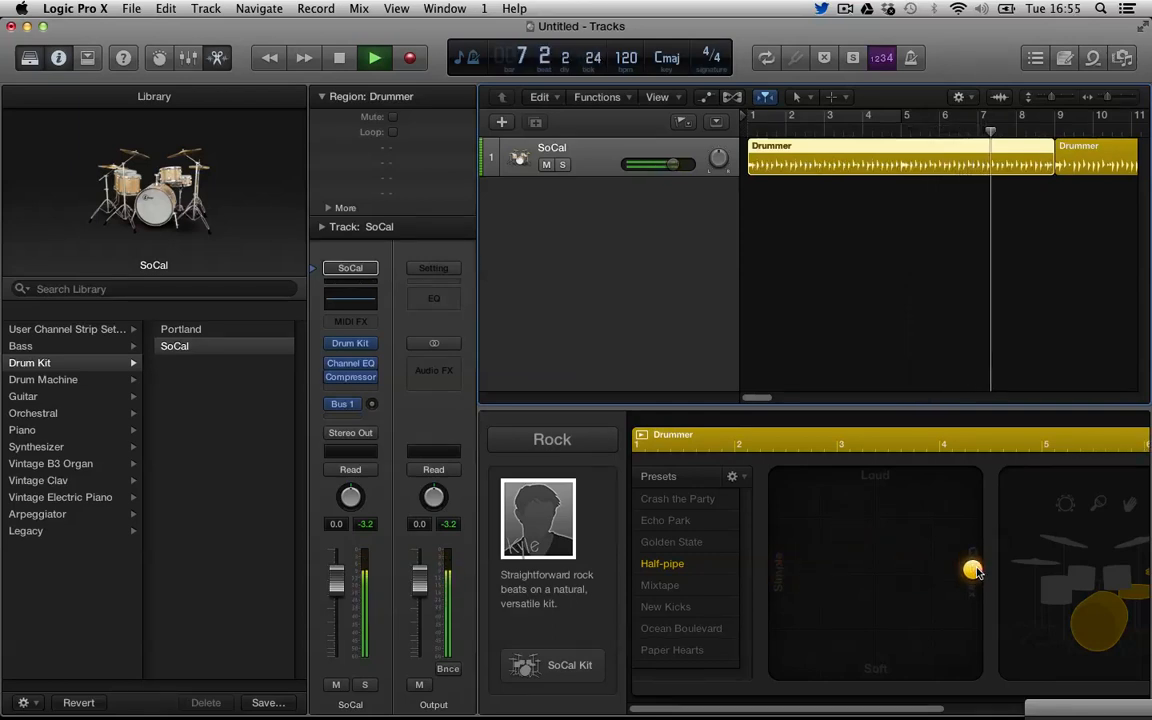
drag(973, 570, 797, 655)
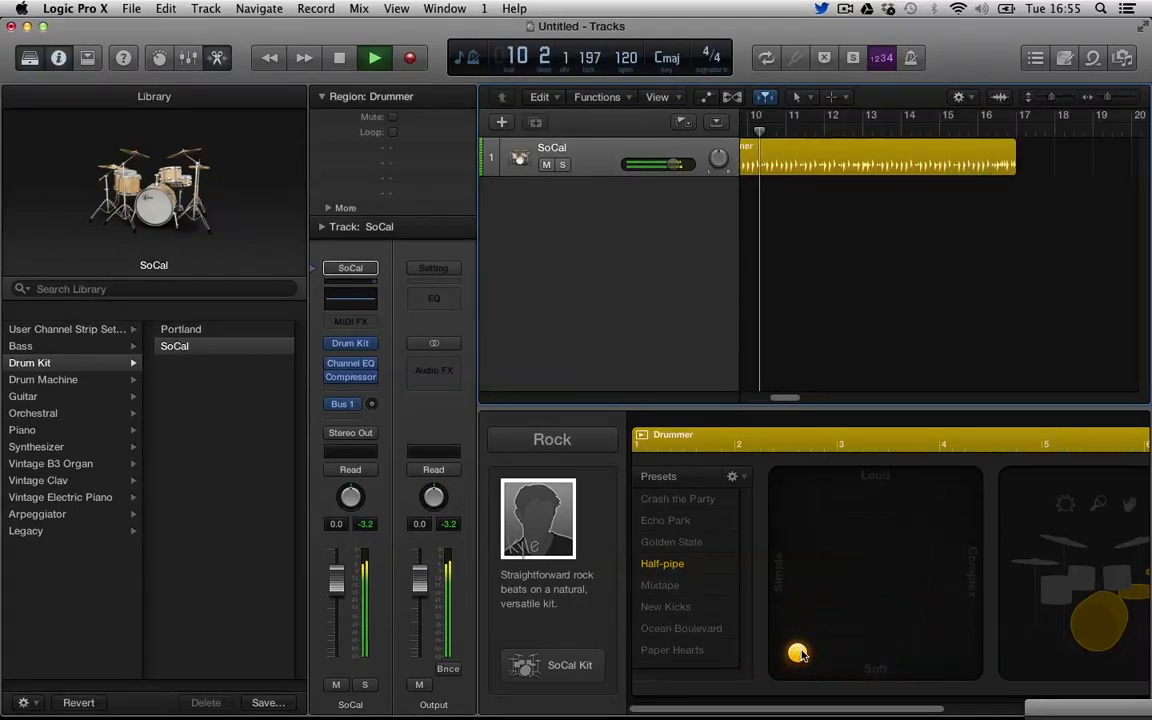
key(space)
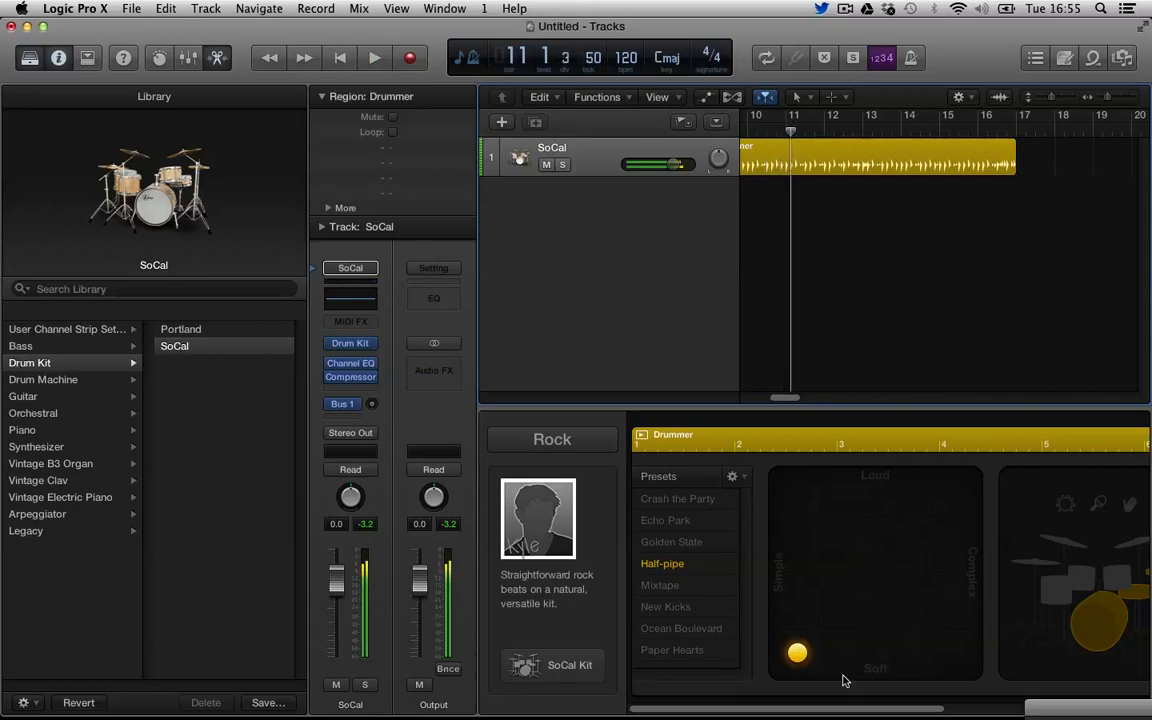
- Set and enable a cycle range over the first Drummer region, from bar 1 to bar 9
drag(792, 399, 753, 391)
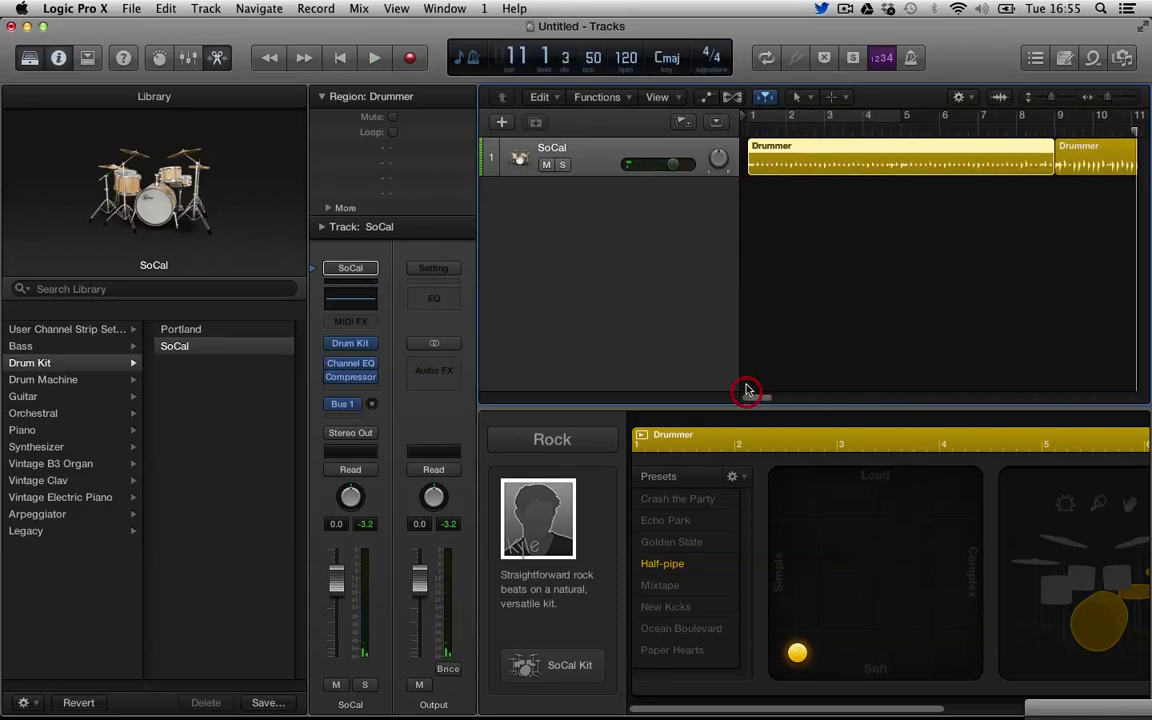
click(768, 115)
drag(898, 117, 1056, 140)
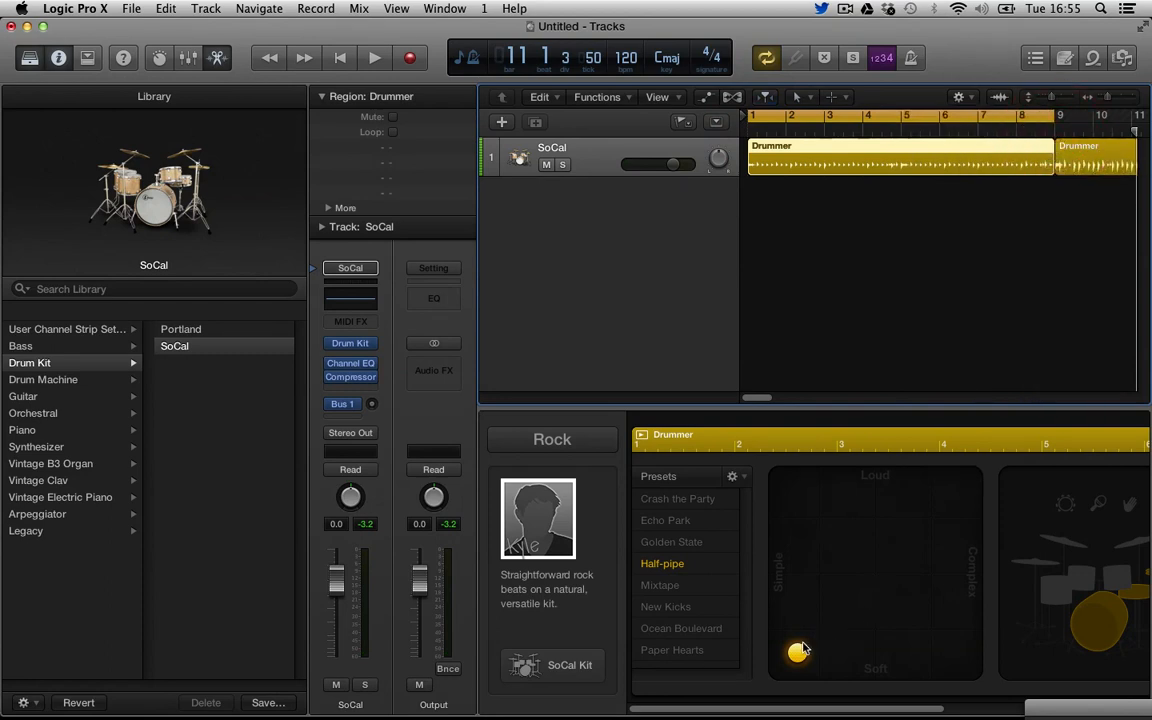
- Place the first Drummer region's XY pad puck at the centre of the pad
drag(797, 652, 876, 577)
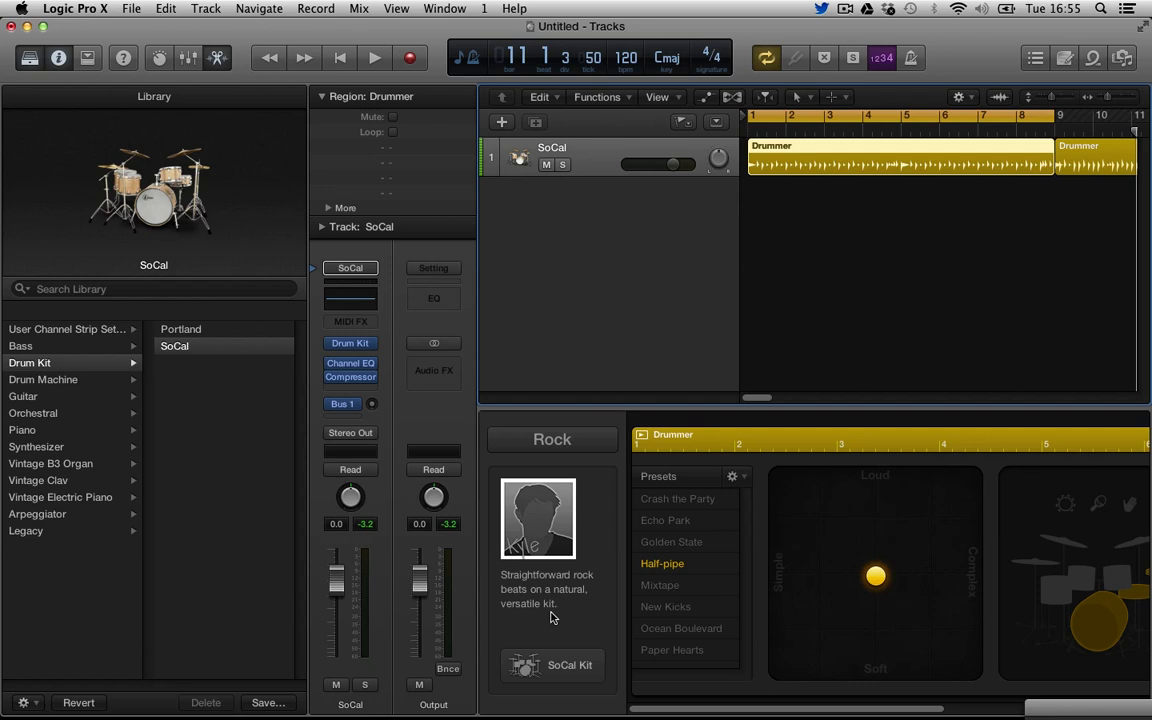
click(819, 280)
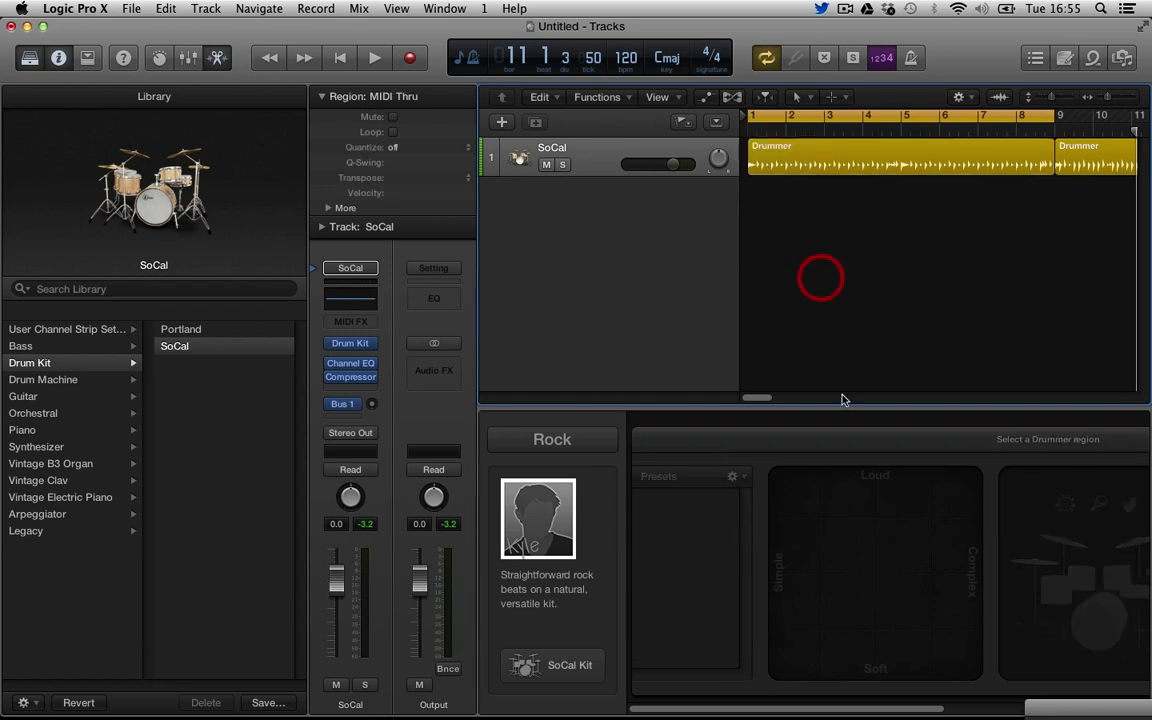
click(831, 514)
click(856, 167)
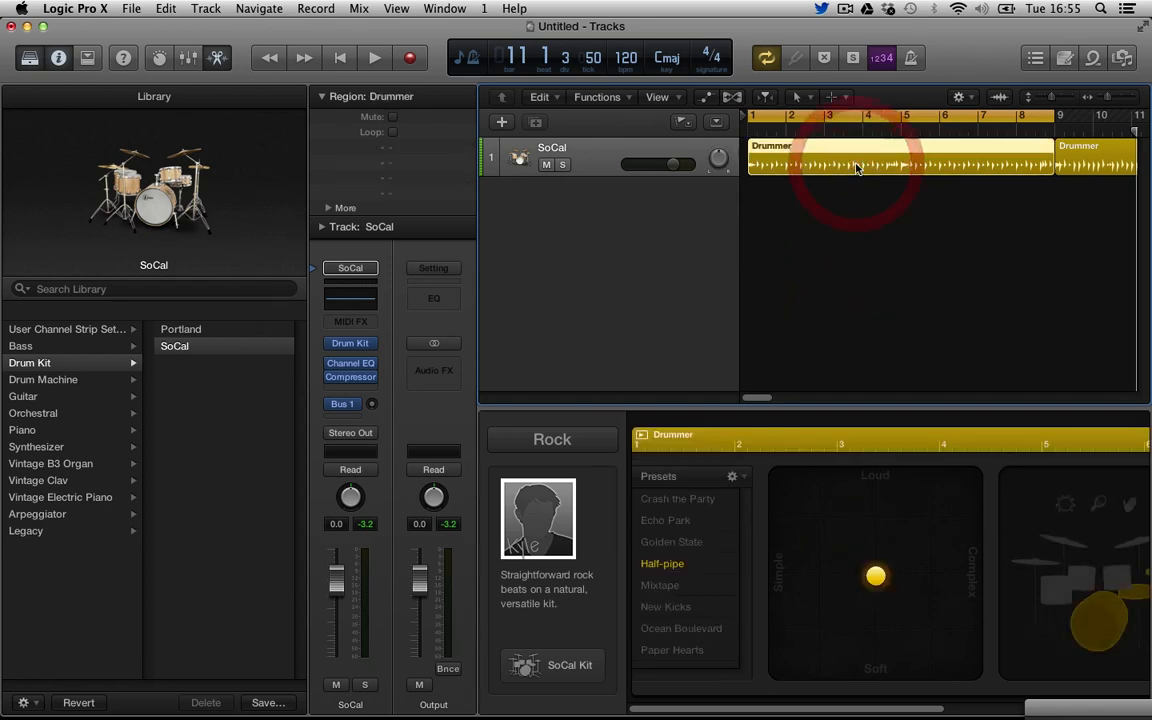
click(856, 167)
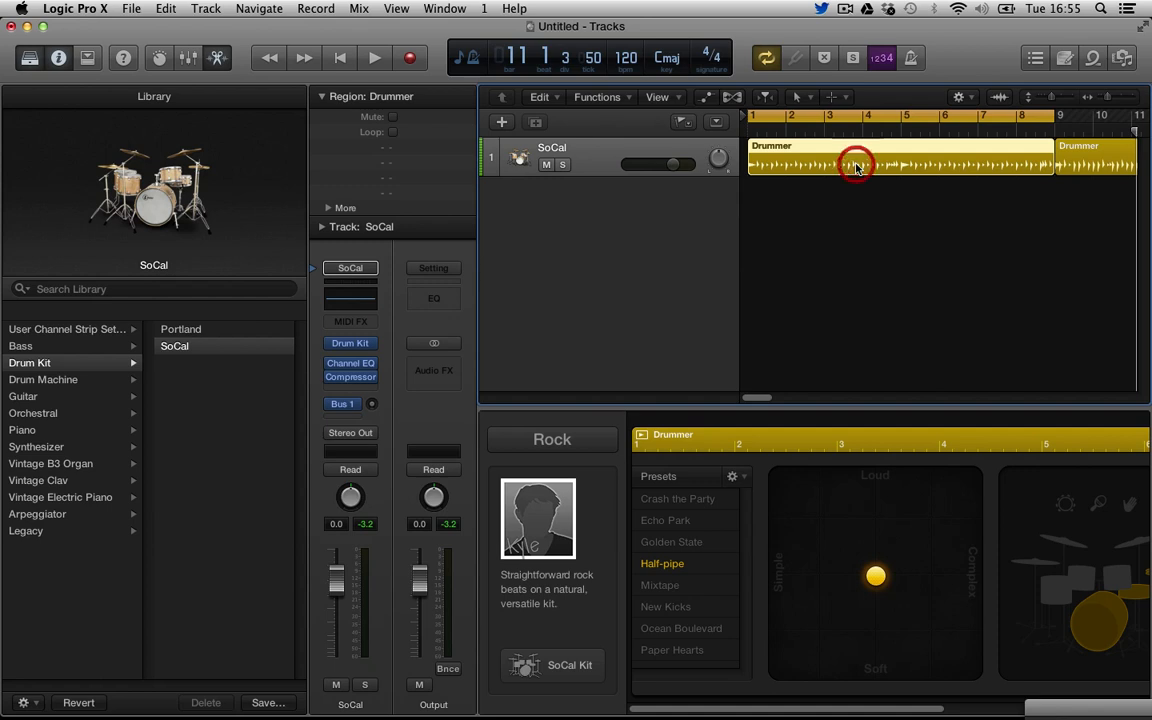
mouse_move(877, 578)
mouse_down()
mouse_move(855, 525)
mouse_move(882, 581)
mouse_move(873, 574)
mouse_up()
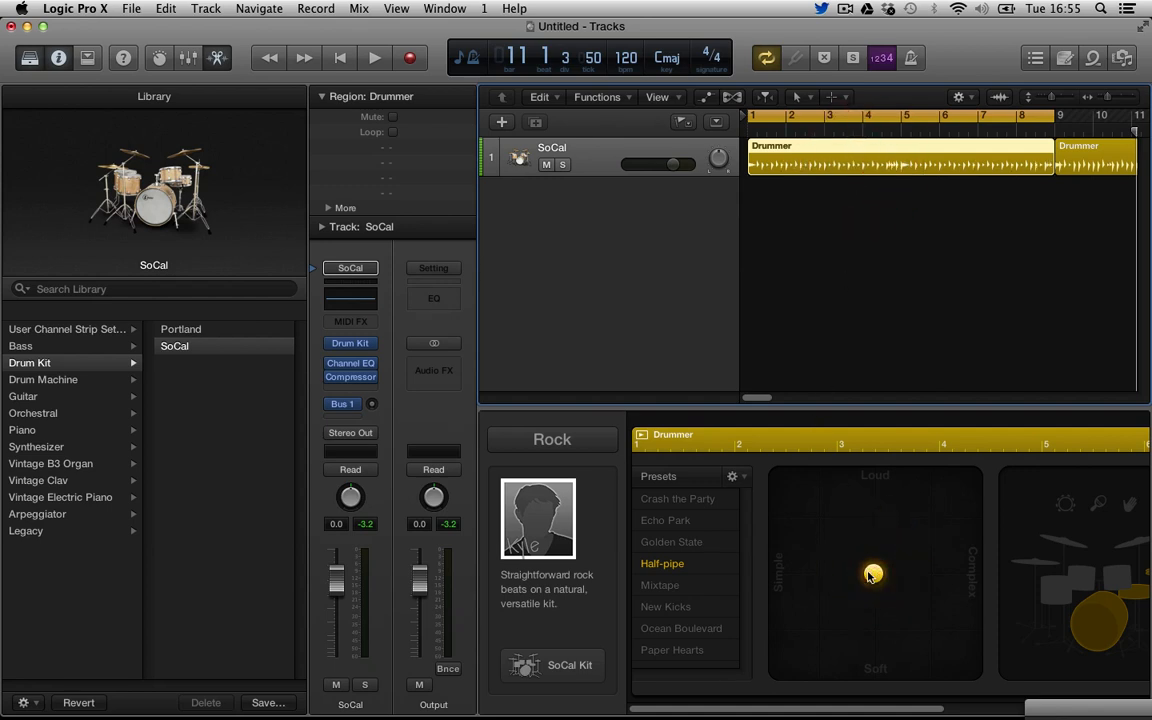
- Audition the looped region with the puck at simple, loud, soft and complex extremes, ending slightly loud and complex of centre, and stop playback
key(space)
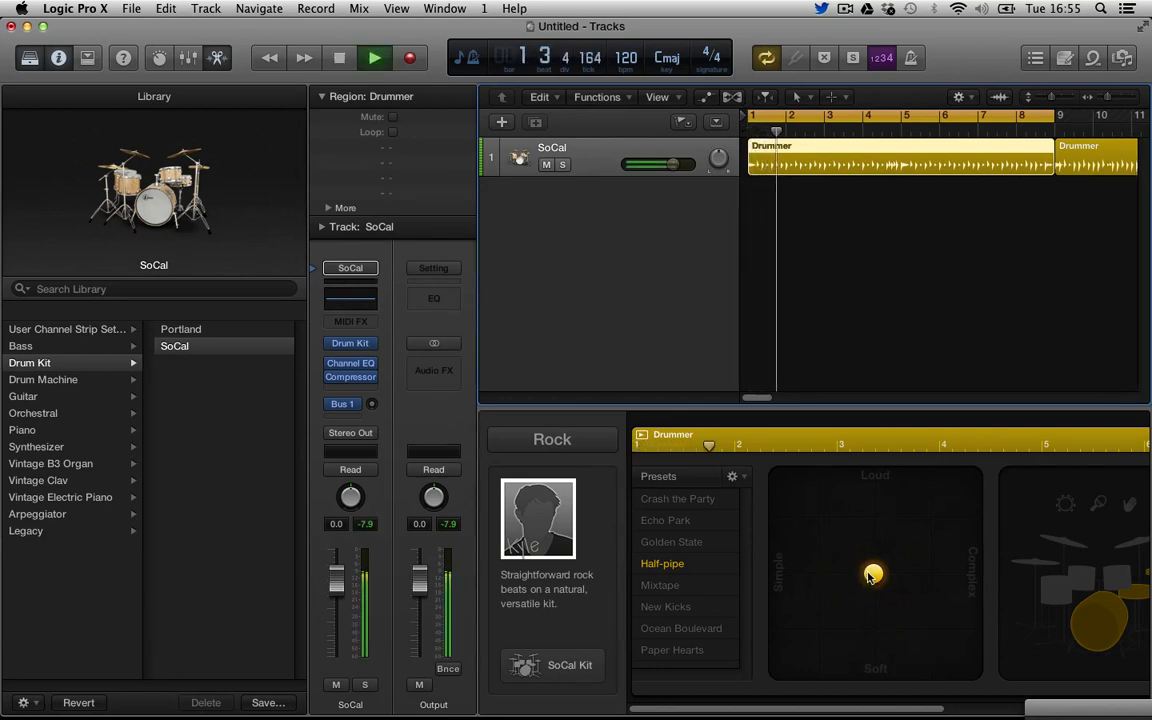
drag(873, 575, 780, 574)
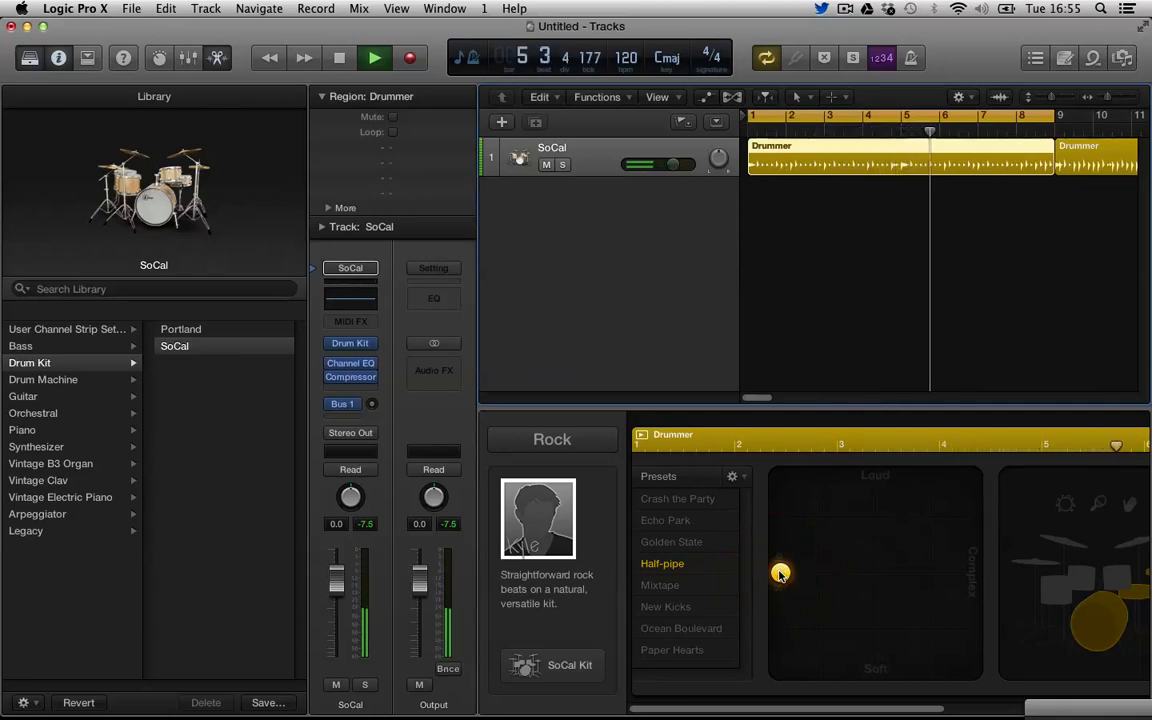
drag(781, 573, 786, 476)
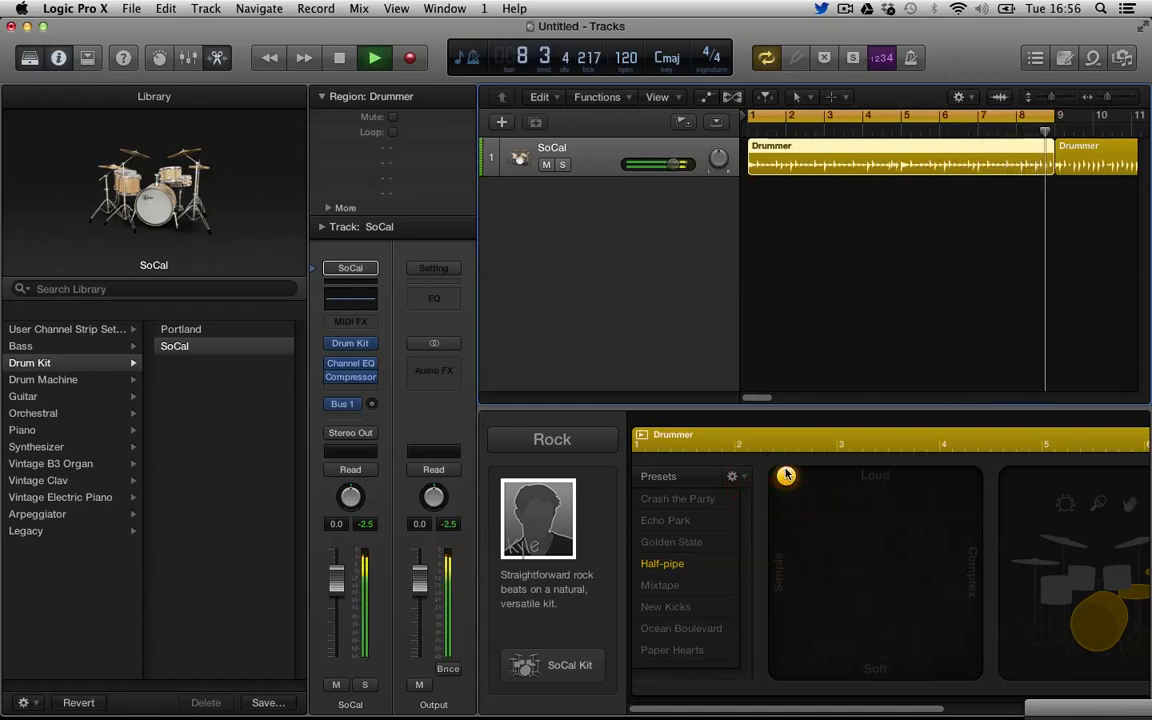
drag(786, 476, 874, 668)
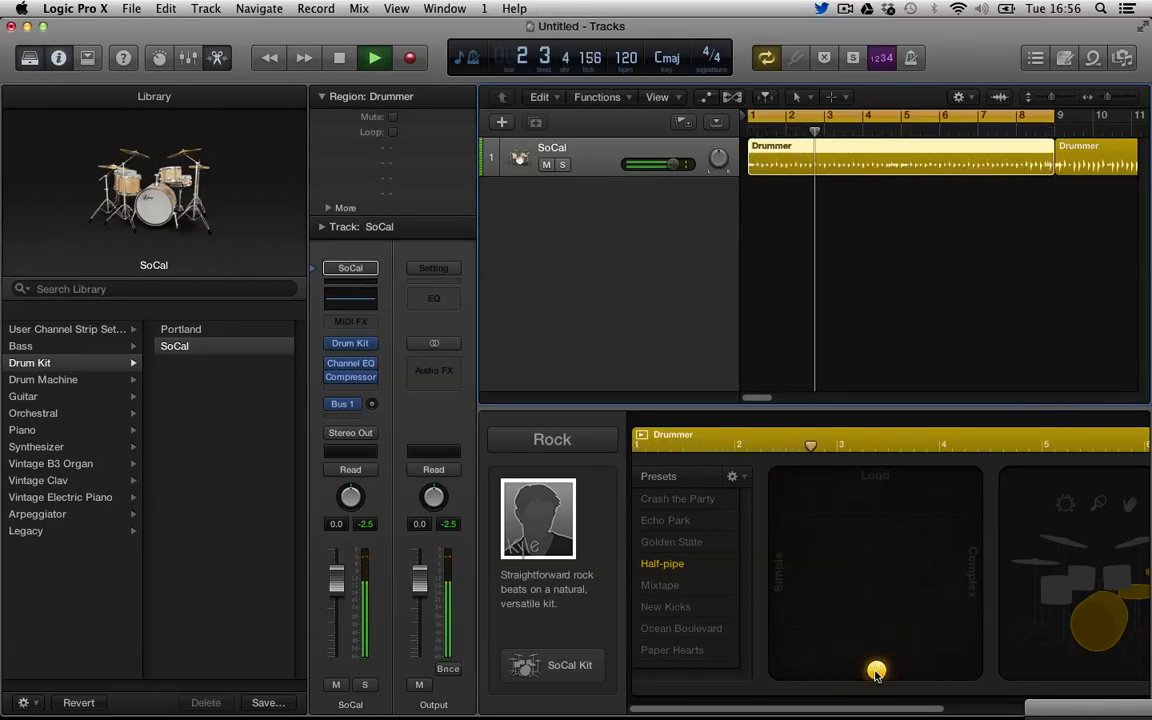
click(920, 613)
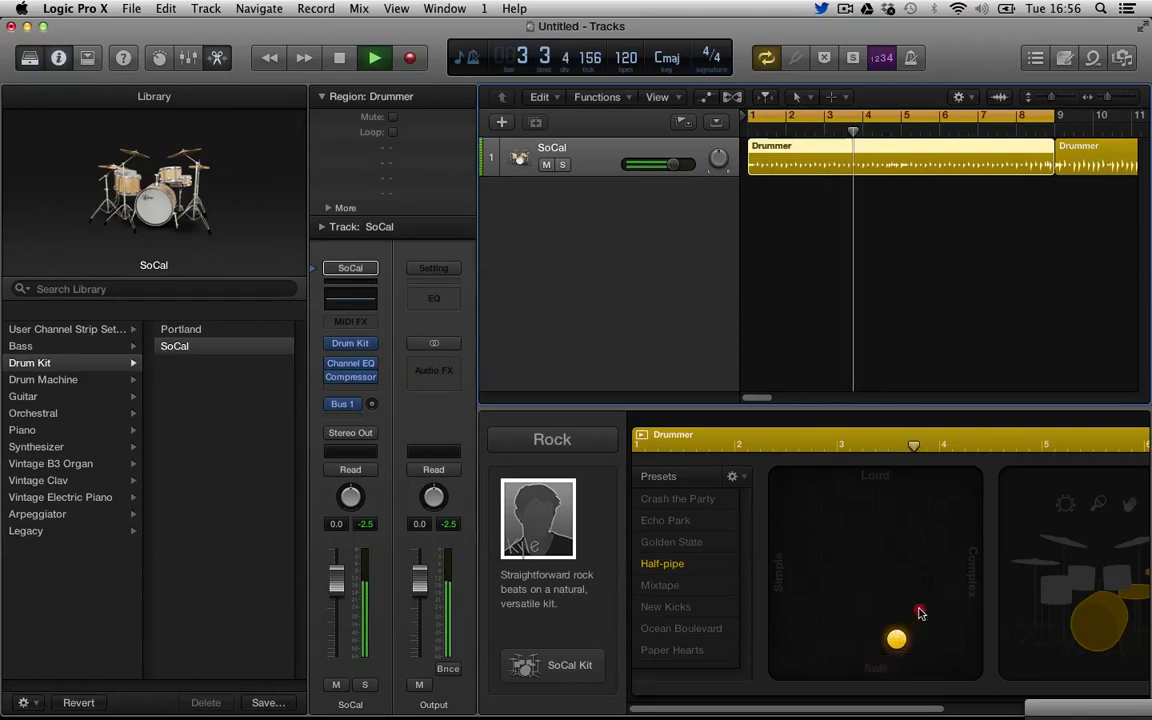
drag(920, 613, 983, 474)
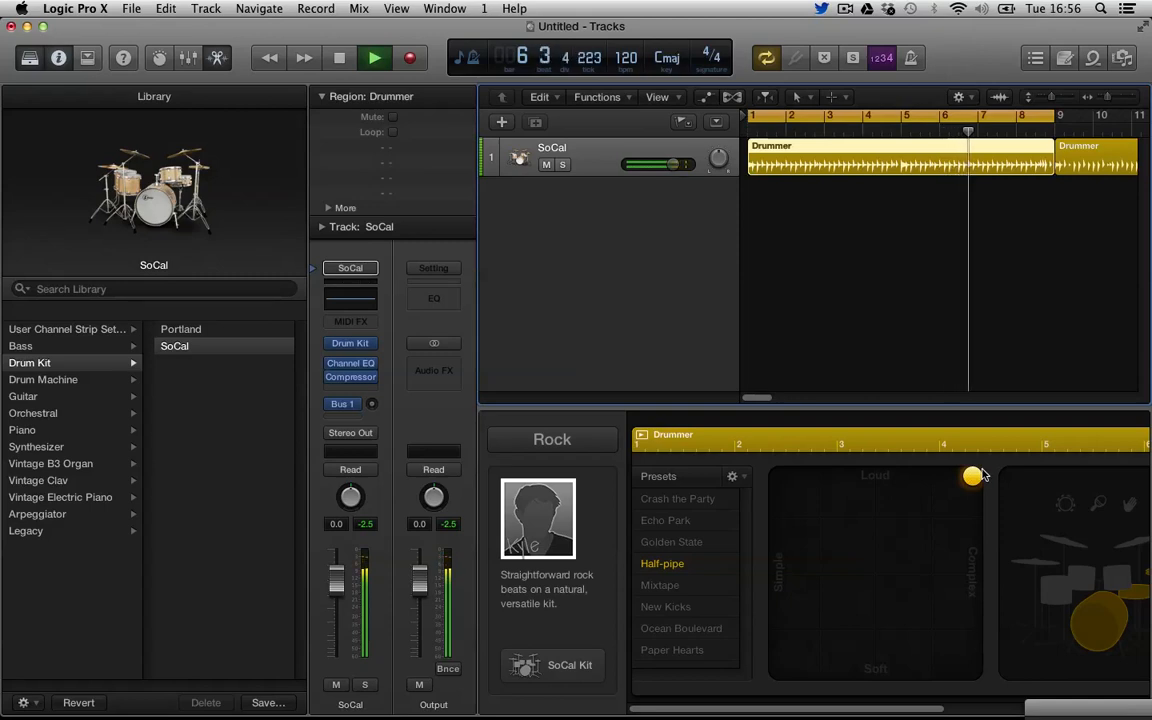
drag(983, 474, 967, 525)
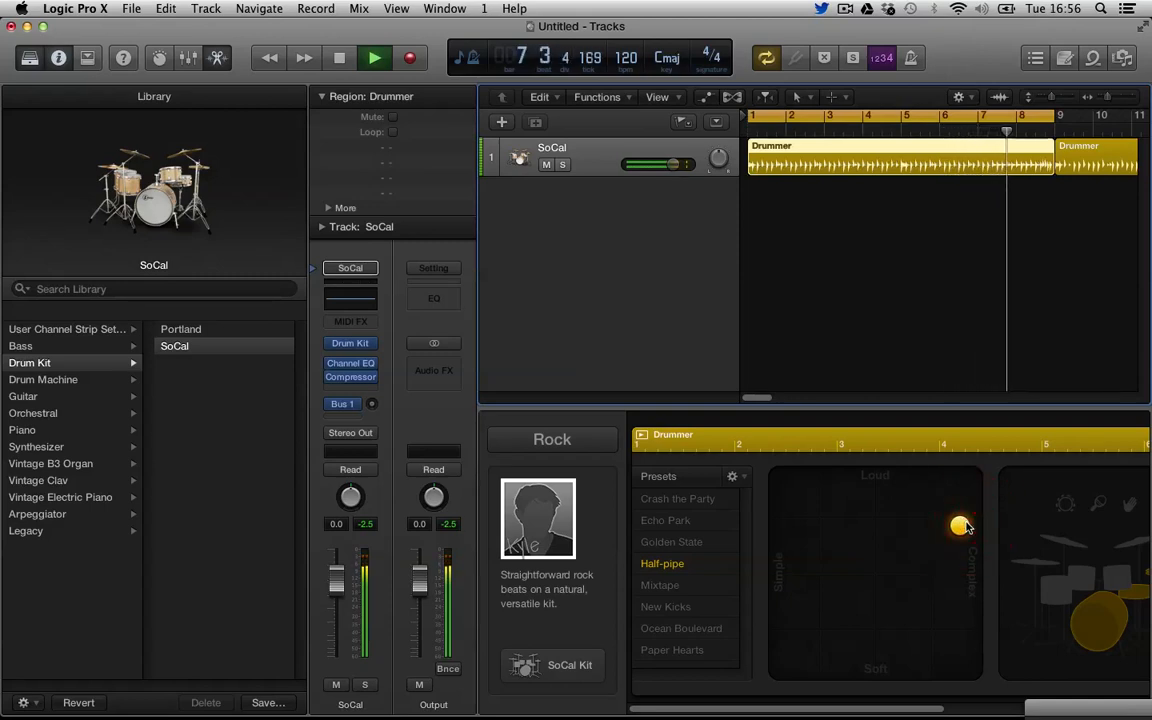
drag(963, 527, 883, 562)
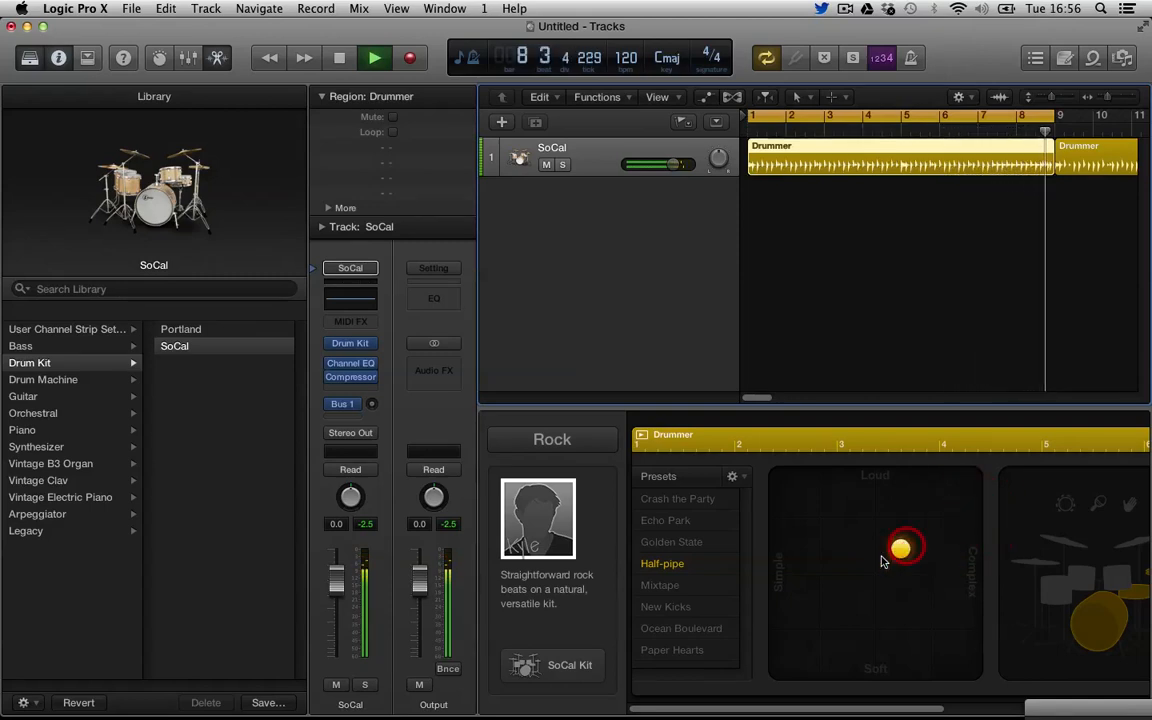
key(space)
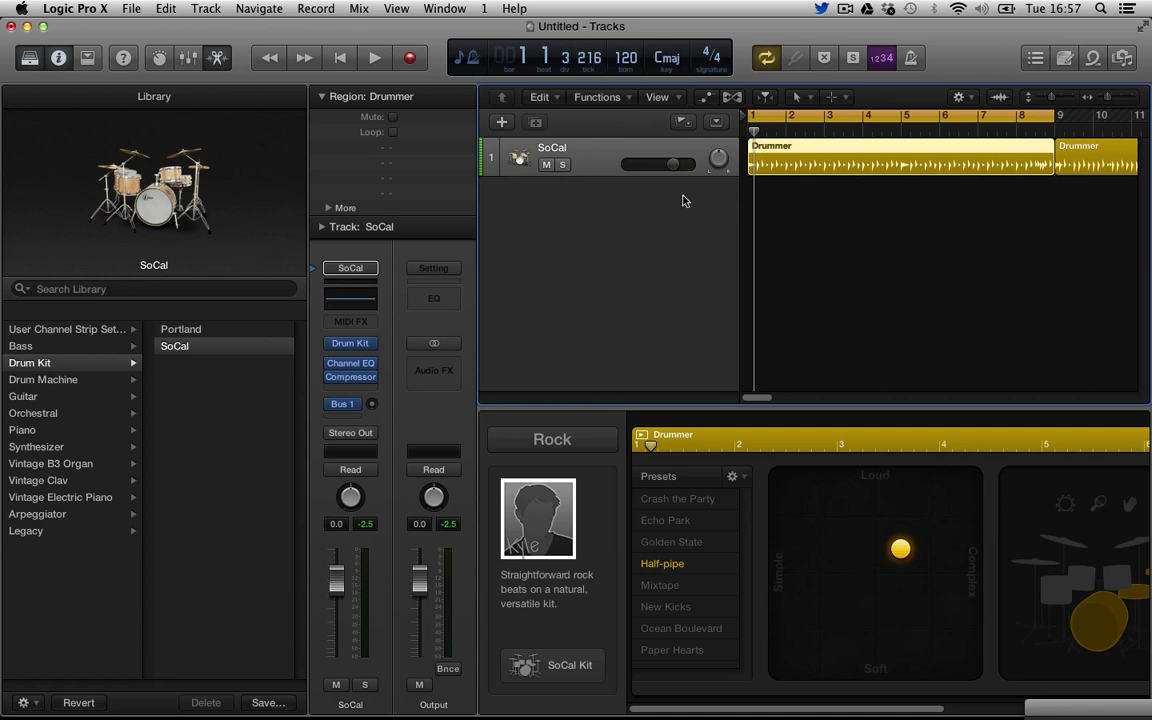
- Show automation on the SoCal track, look through its Smart Controls parameters while keeping Volume, and briefly play the region
click(707, 98)
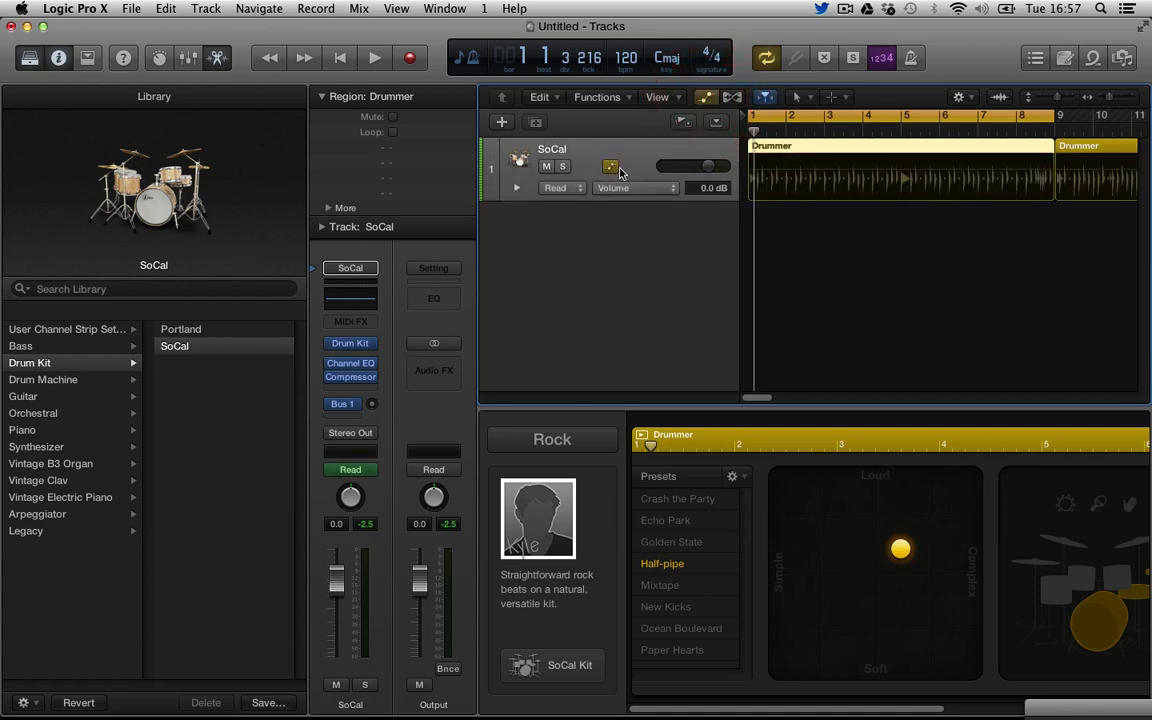
click(641, 189)
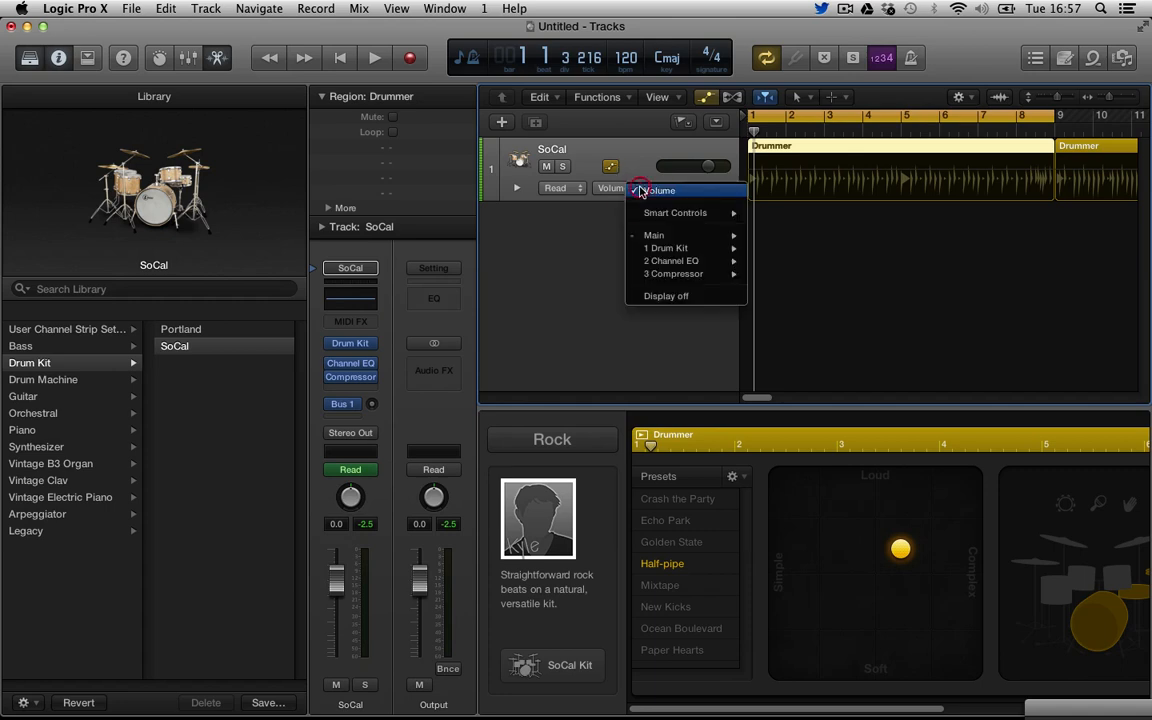
mouse_move(652, 214)
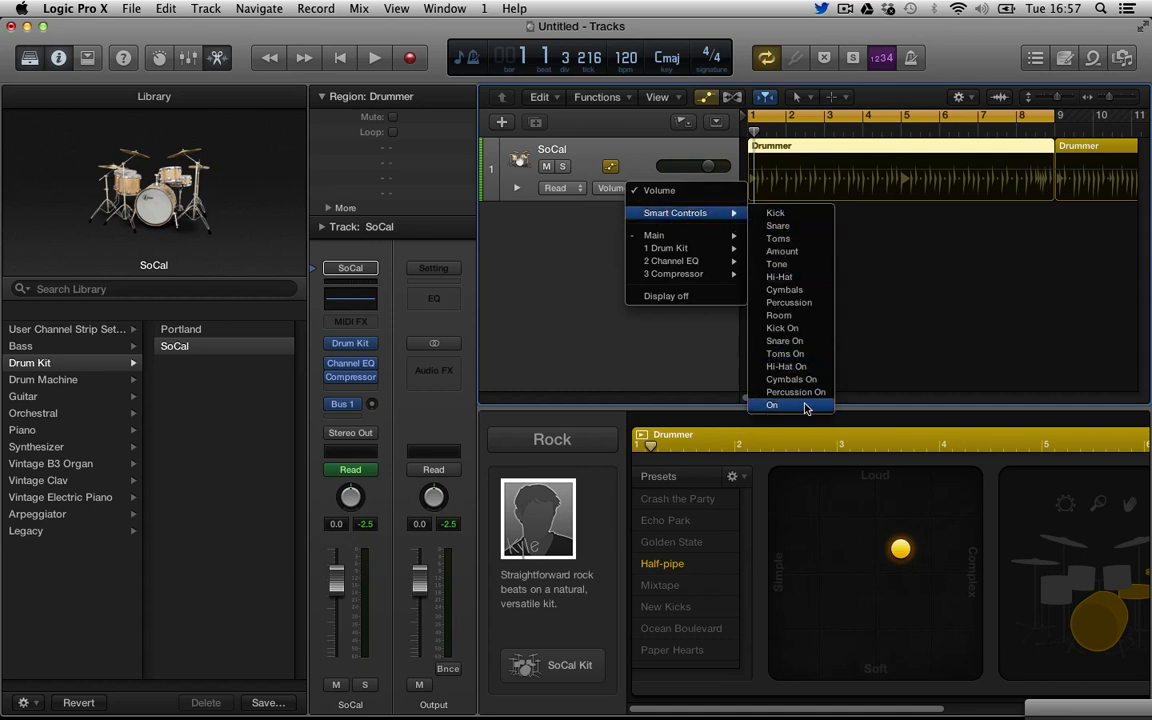
click(675, 331)
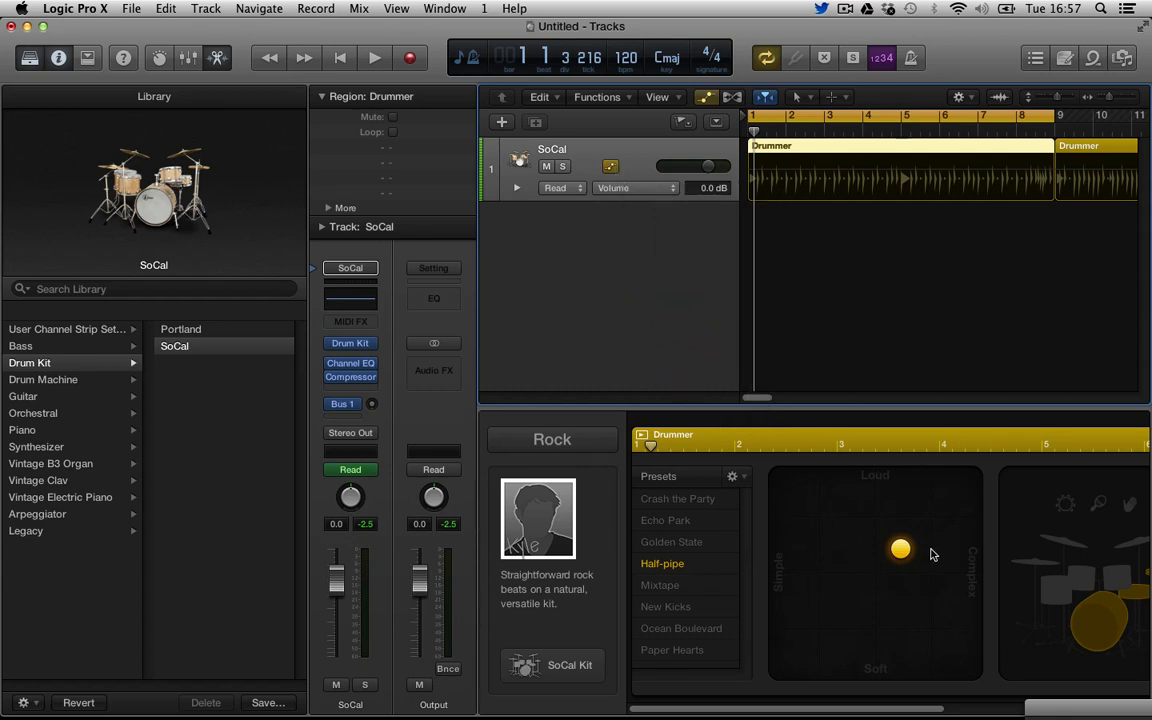
key(space)
key(space)
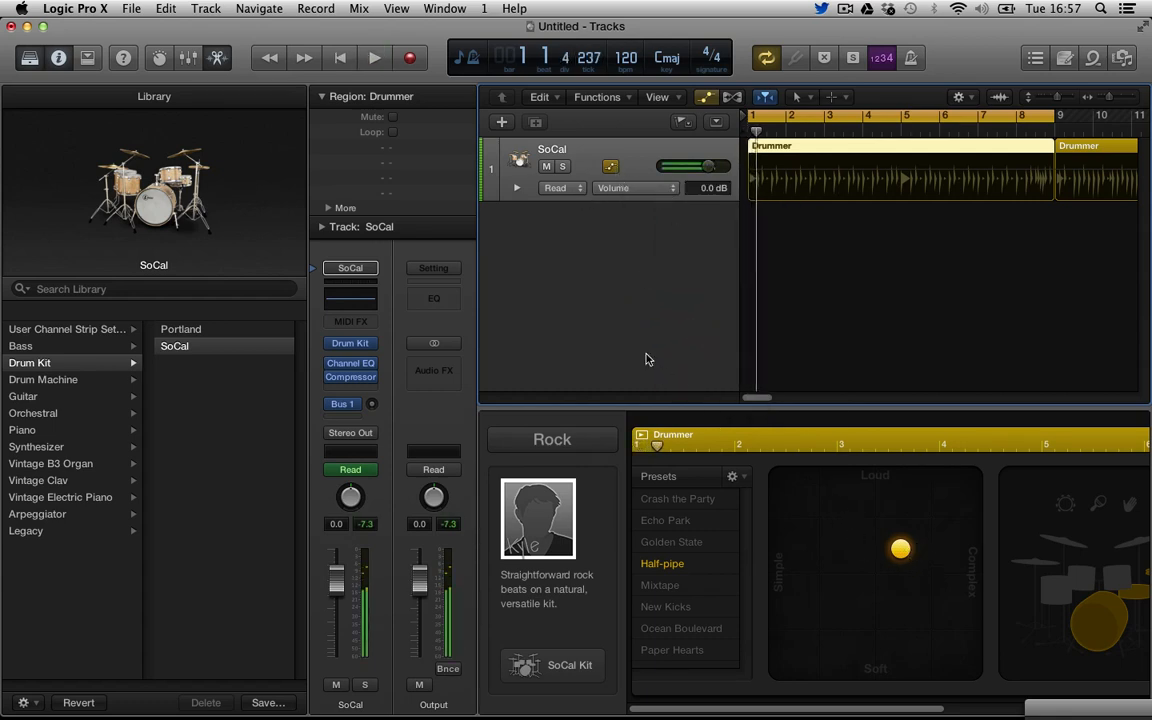
- Set the SoCal track's automation mode to Write and accept the warning
click(566, 189)
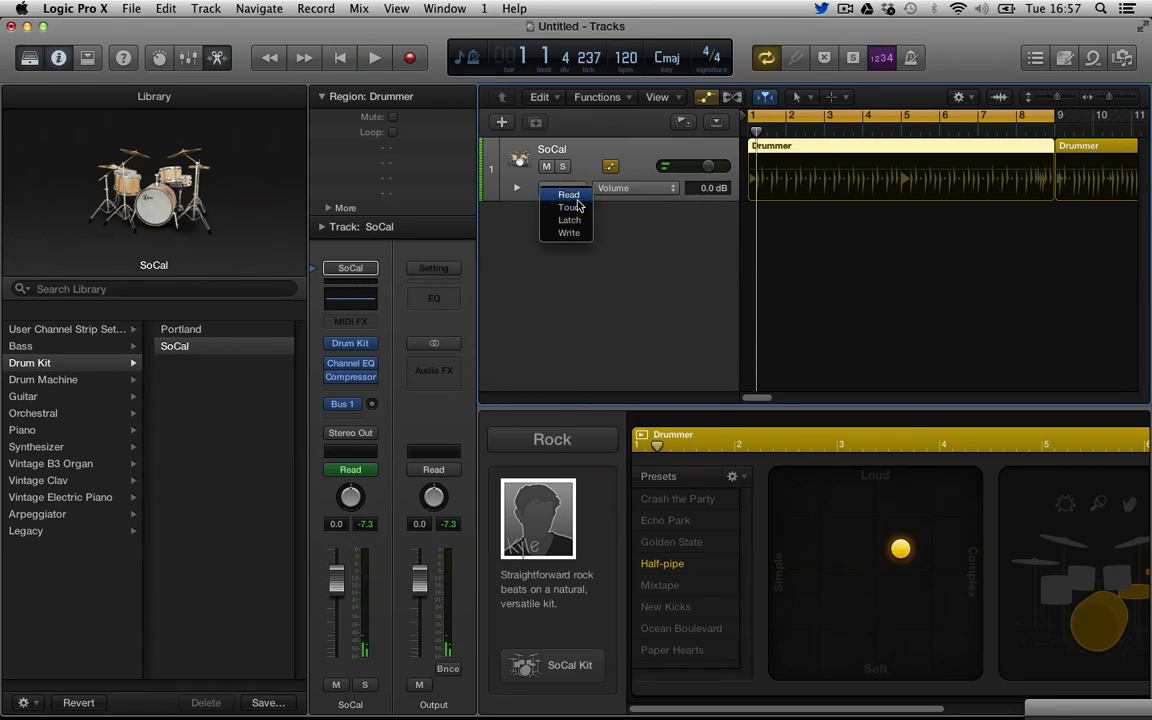
click(581, 233)
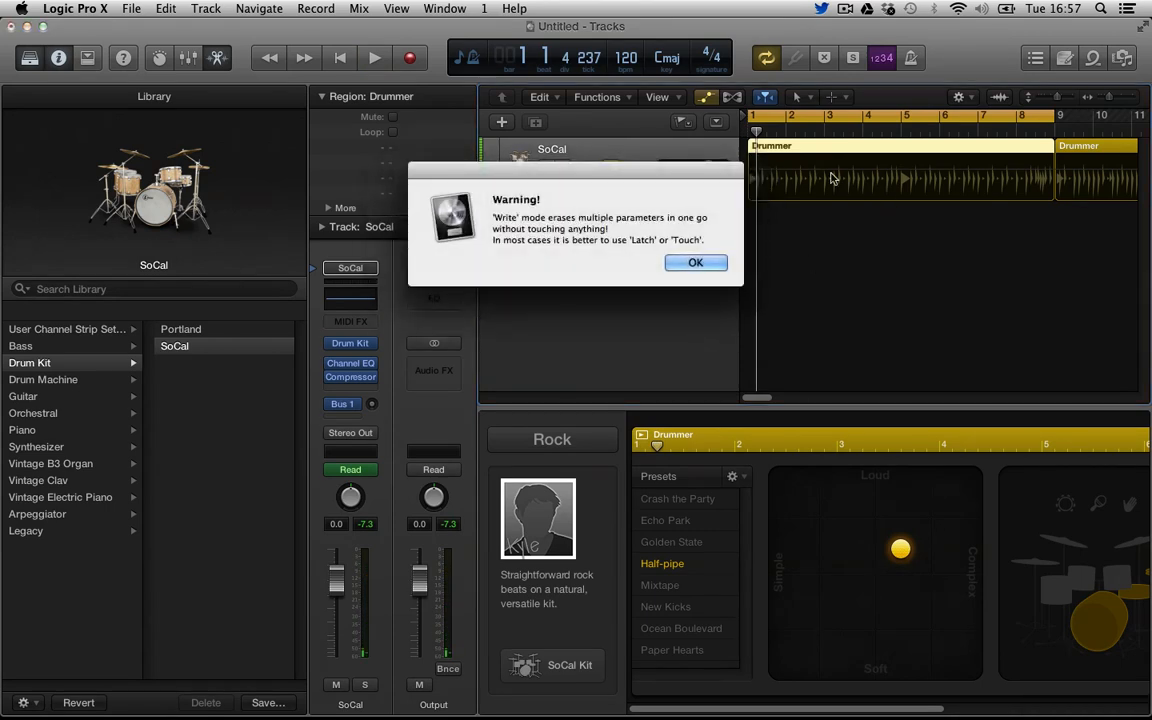
click(695, 264)
- Try recording puck automation during playback by moving it to the Simple edge and on to the loud, complex corner, then stop
key(space)
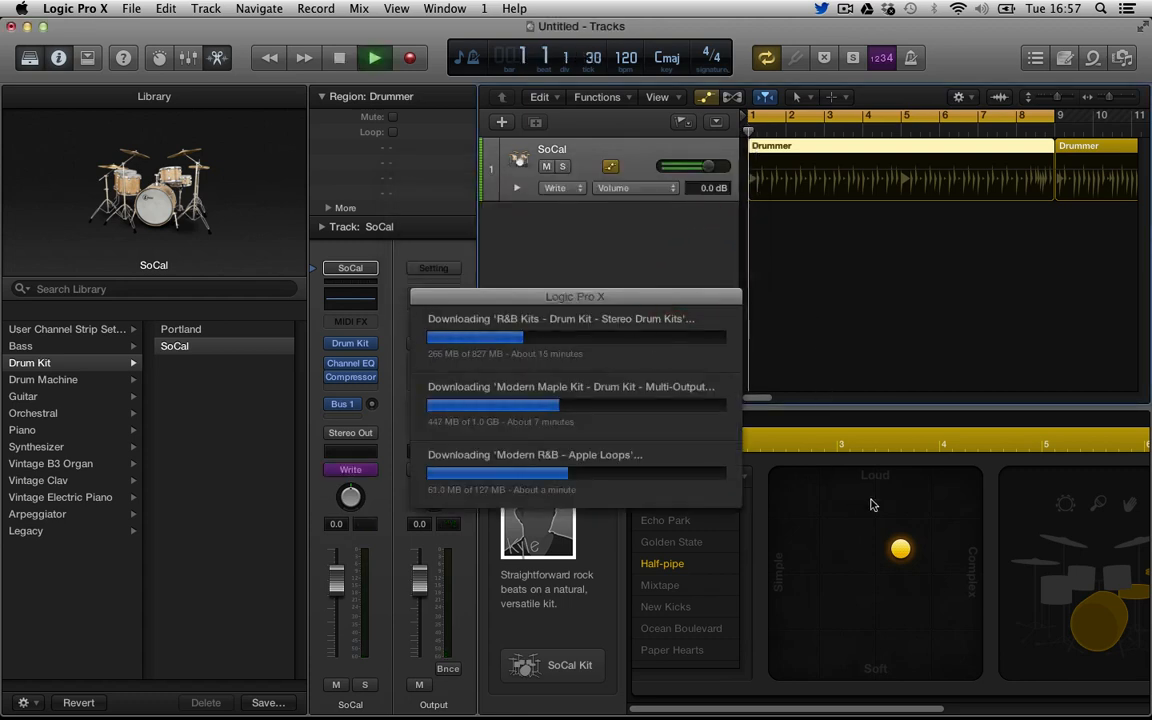
drag(901, 550, 778, 567)
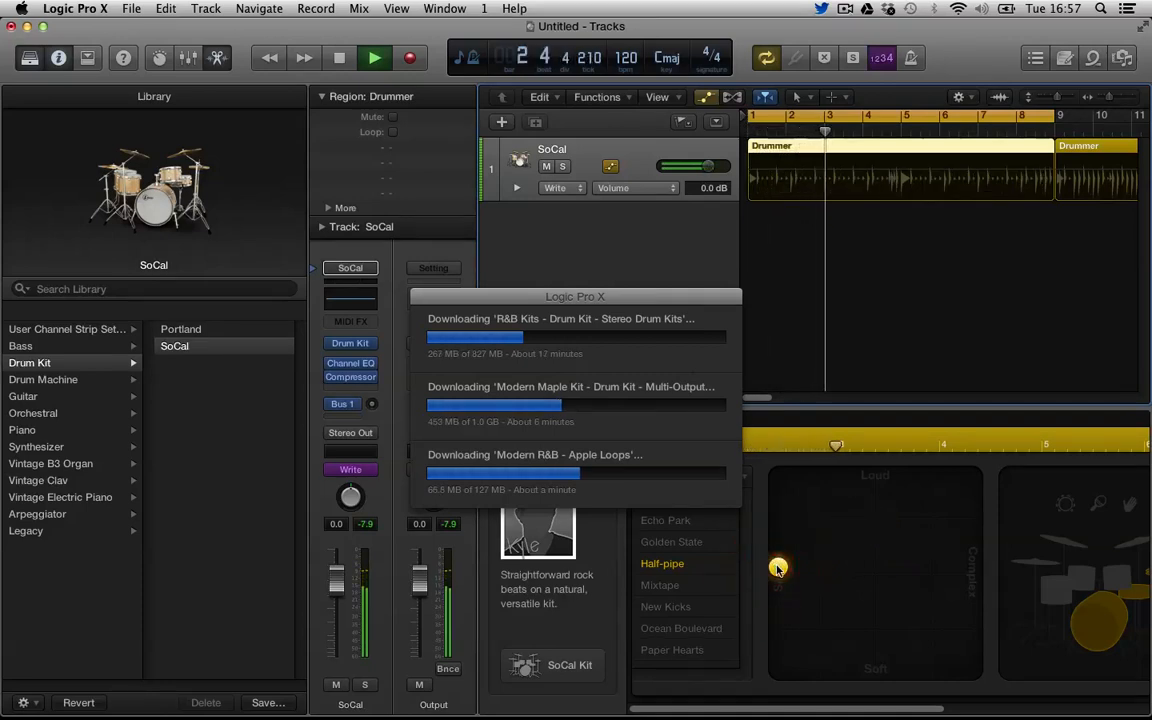
drag(778, 568, 959, 480)
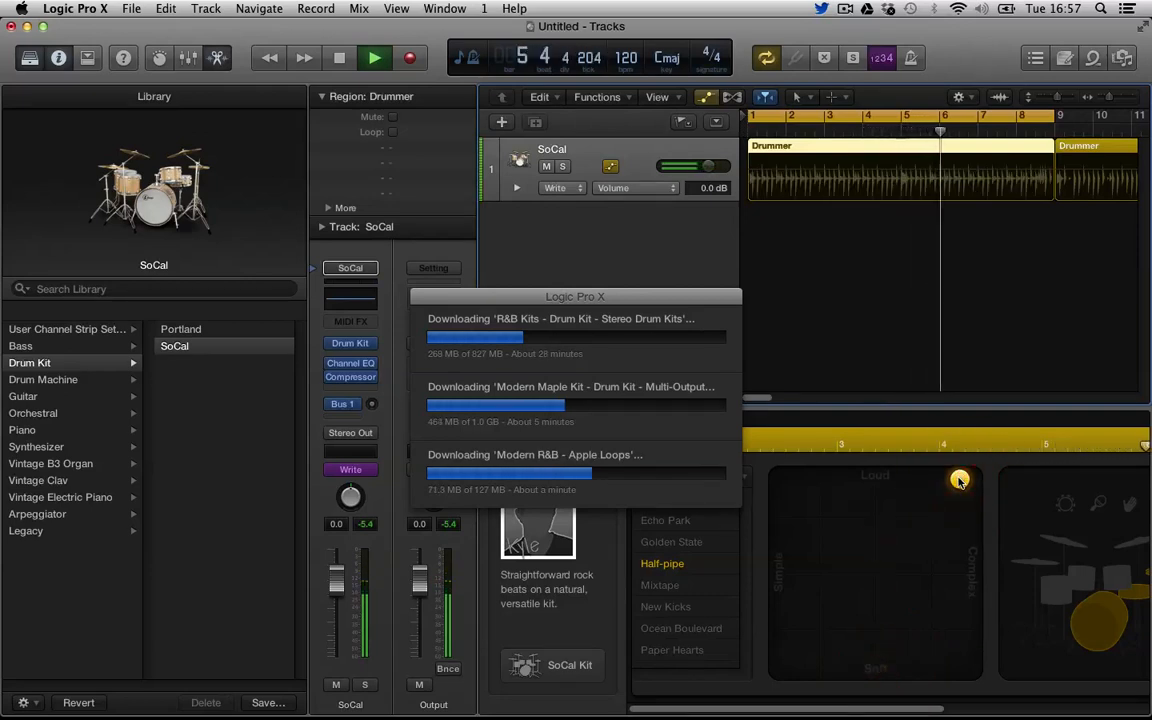
key(space)
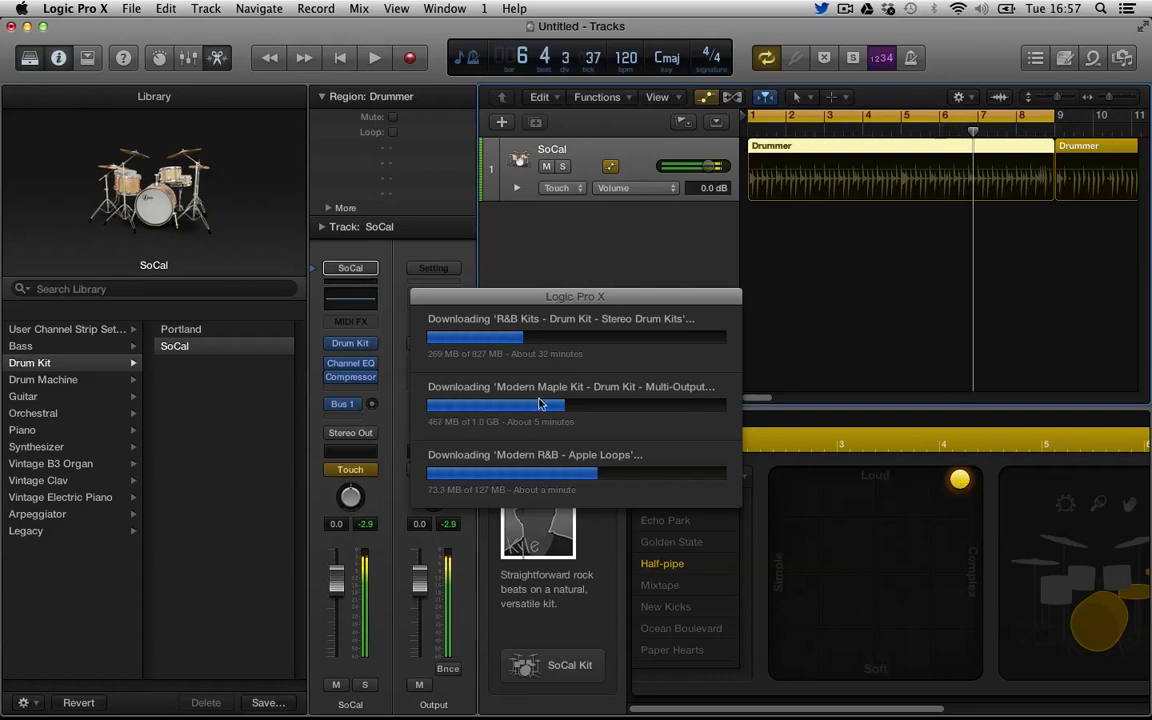
click(500, 229)
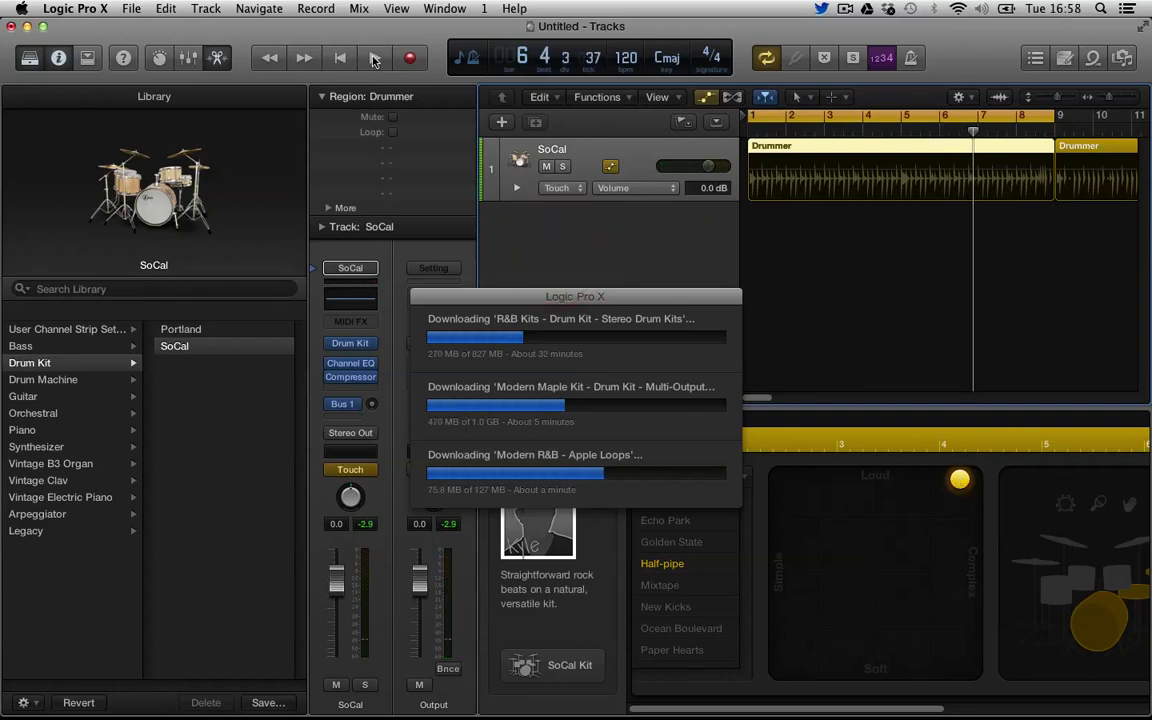
- Play the region briefly, stop, and move the download progress window clear of the Drummer editor
key(space)
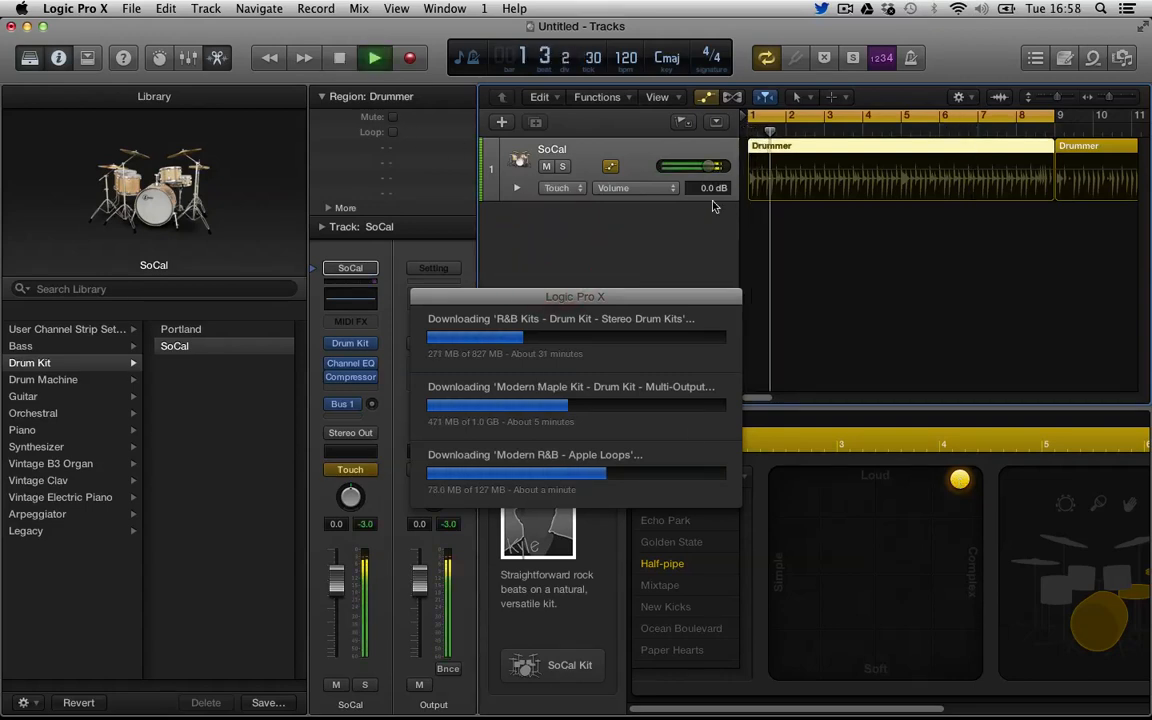
key(space)
drag(446, 296, 206, 462)
- Choose the Golden State preset, audition it with the puck loud and slightly simple of centre, and check the preset options
click(660, 538)
key(space)
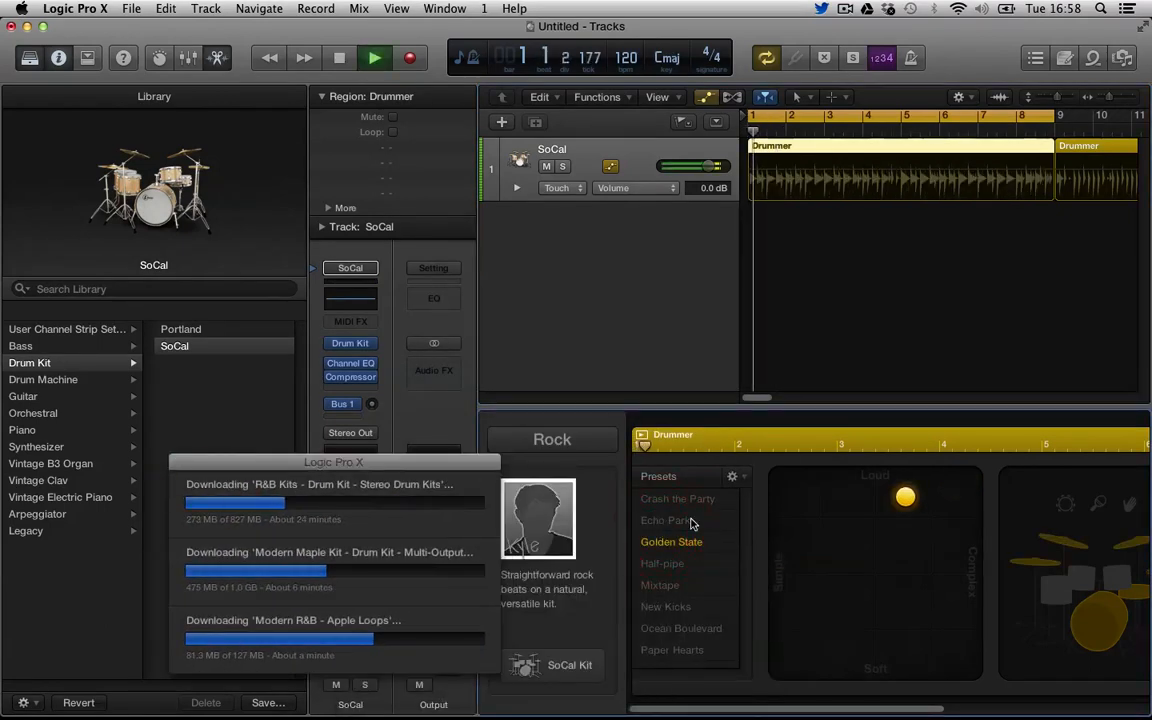
click(850, 509)
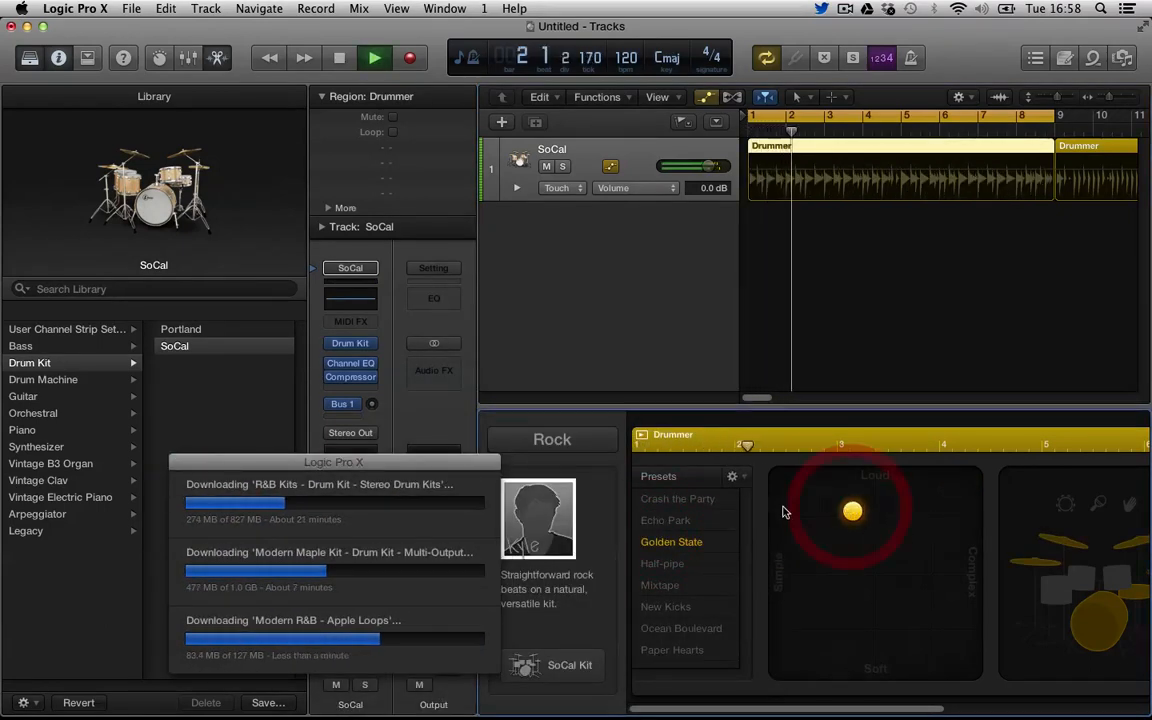
key(space)
click(733, 477)
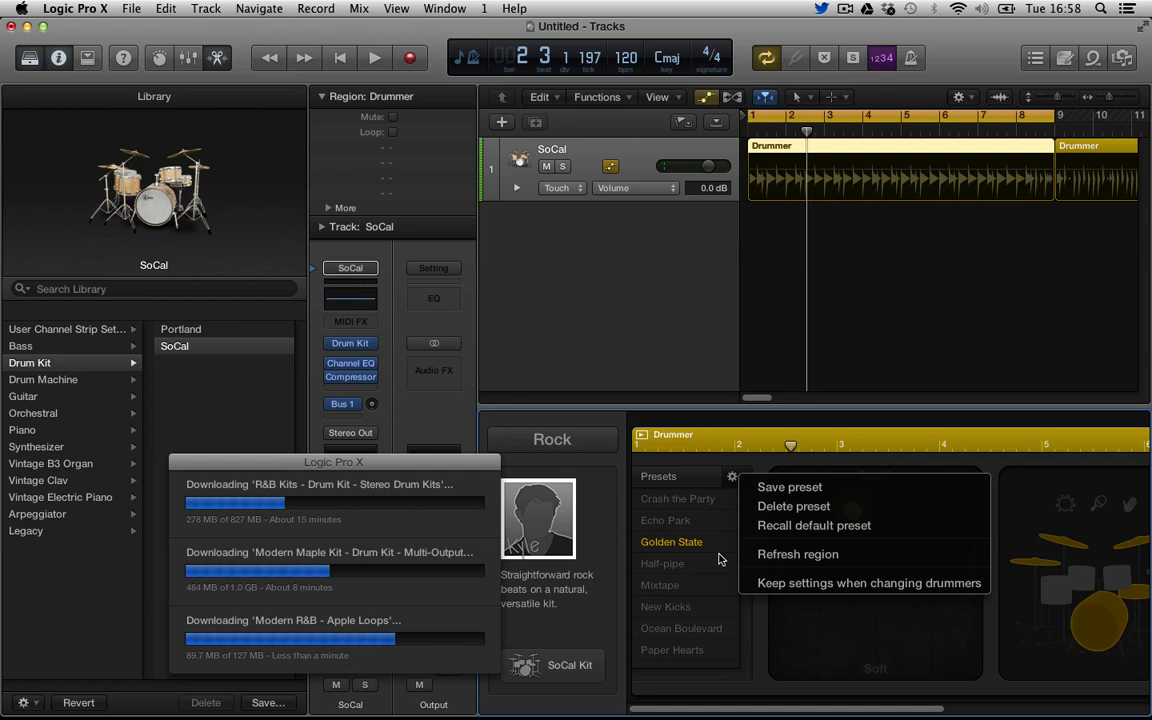
click(700, 552)
- Split the first Drummer region at bars 2 and 3 with the Scissors tool, and return to the Pointer tool
click(861, 314)
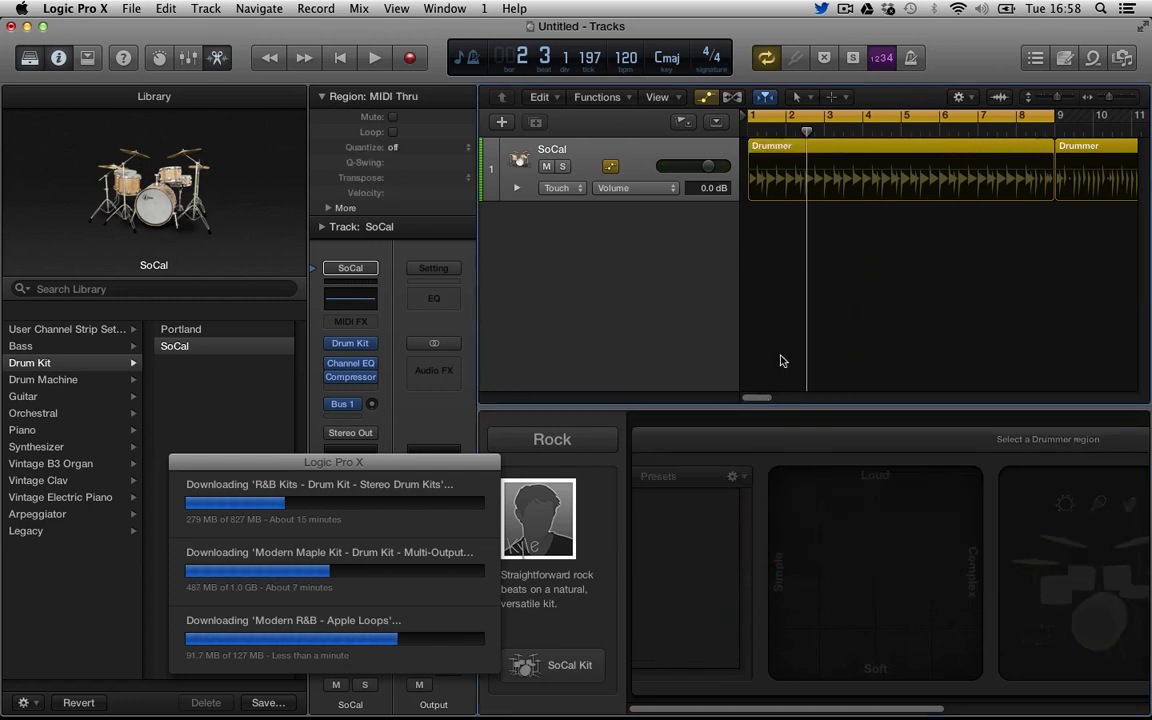
click(875, 270)
key(t)
click(951, 284)
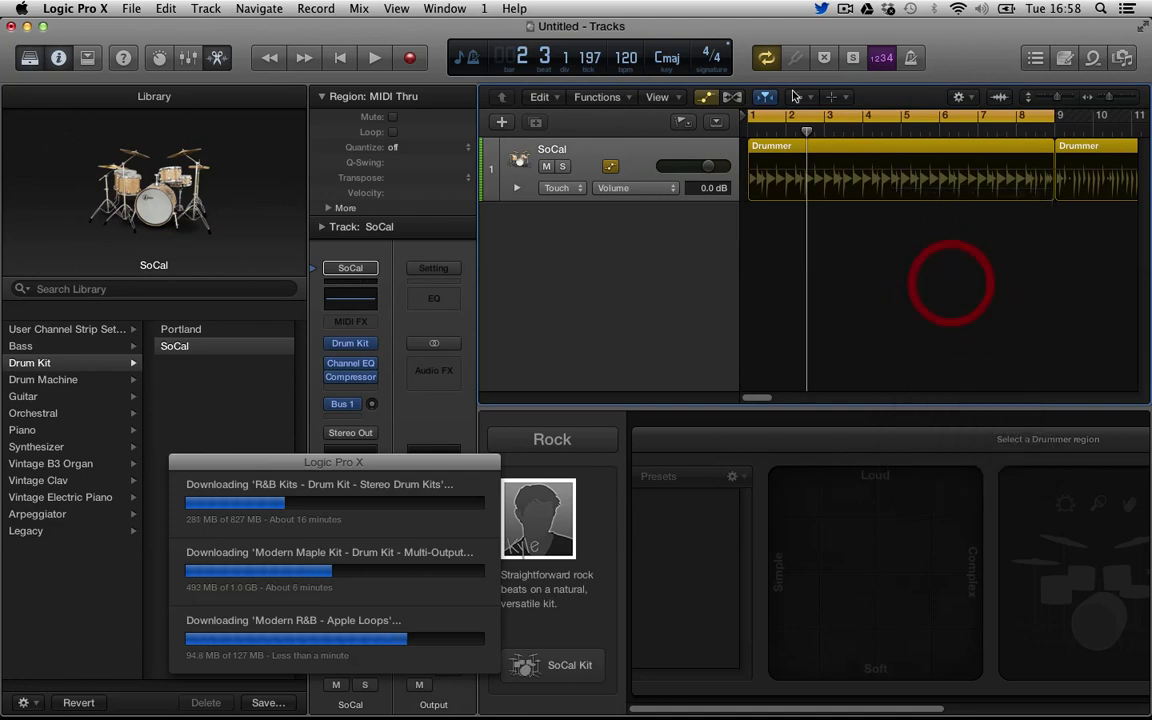
click(787, 148)
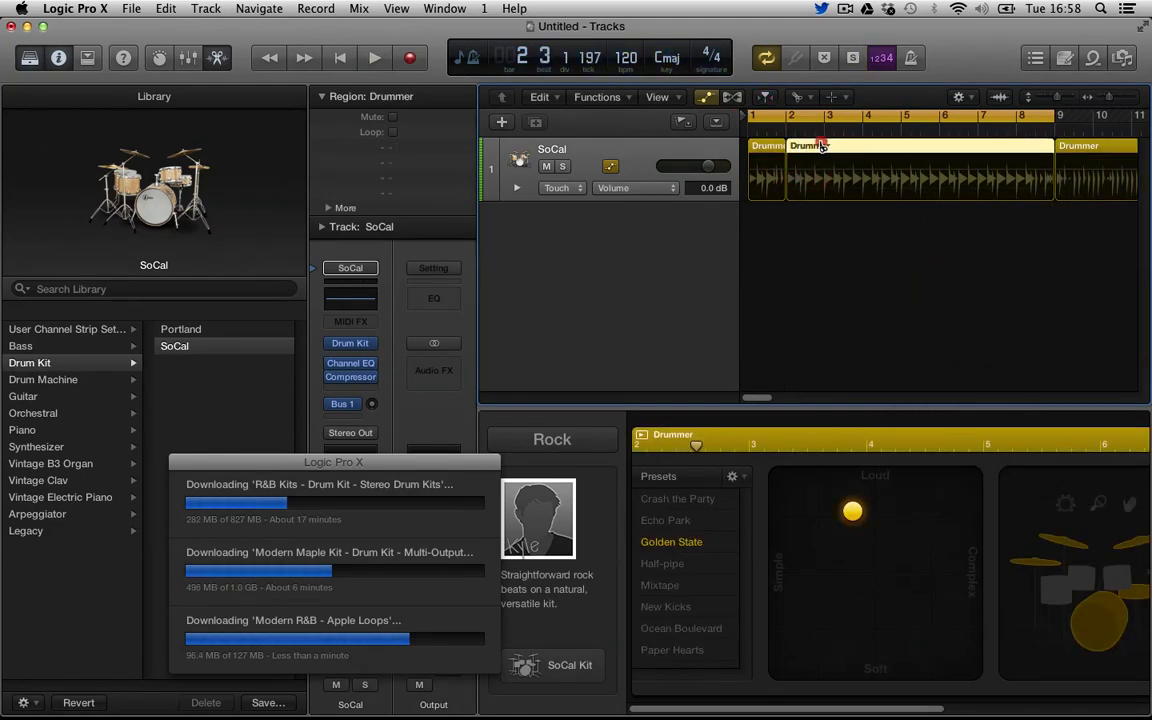
click(824, 150)
key(t)
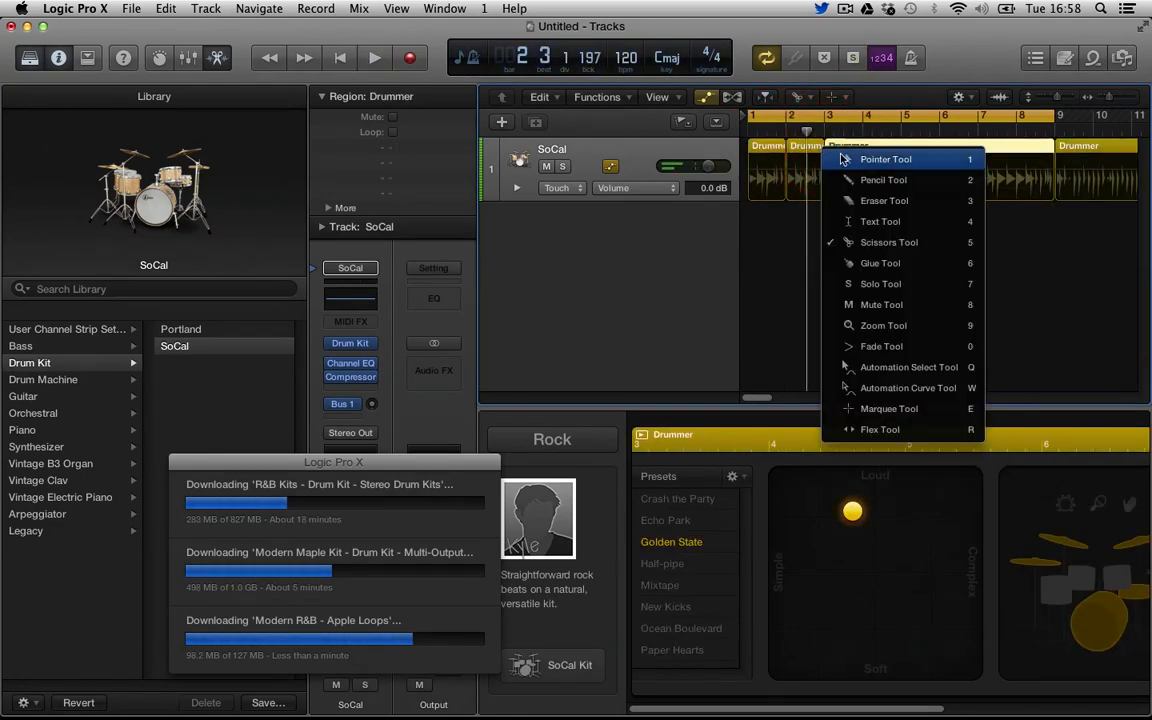
click(843, 155)
- Set the bar 1 region's puck to the soft, complex corner and the bar 2 region's to the loud, simple corner, and audition them
click(770, 152)
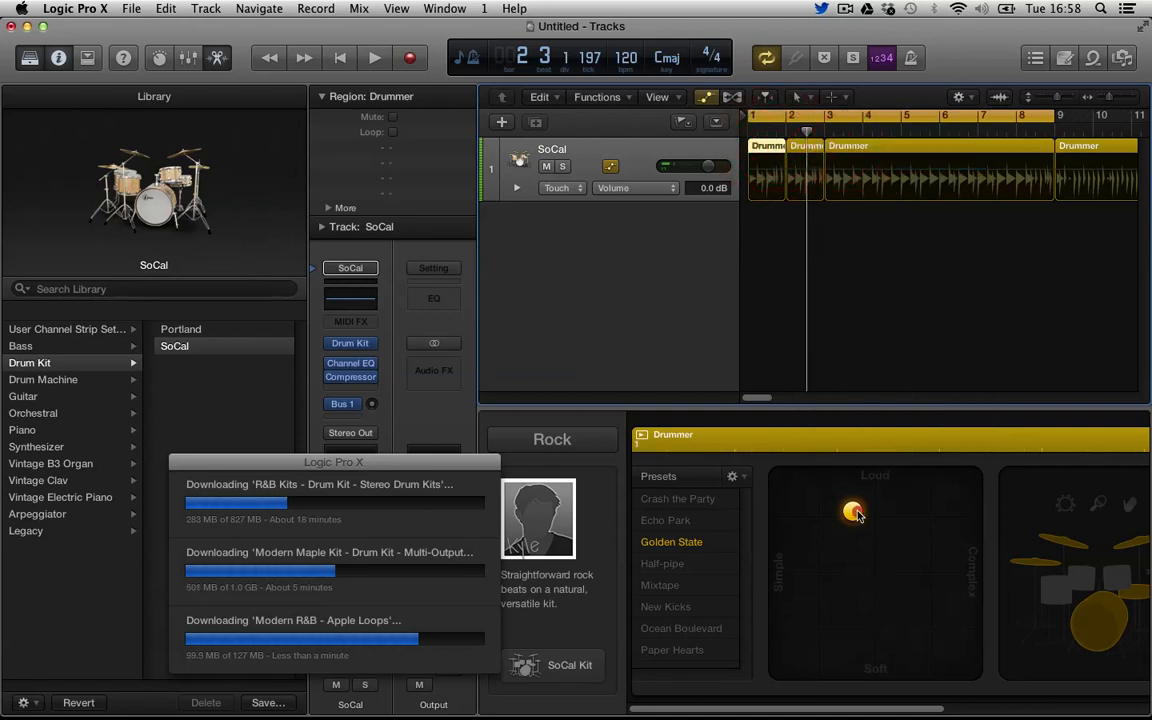
drag(857, 515, 977, 690)
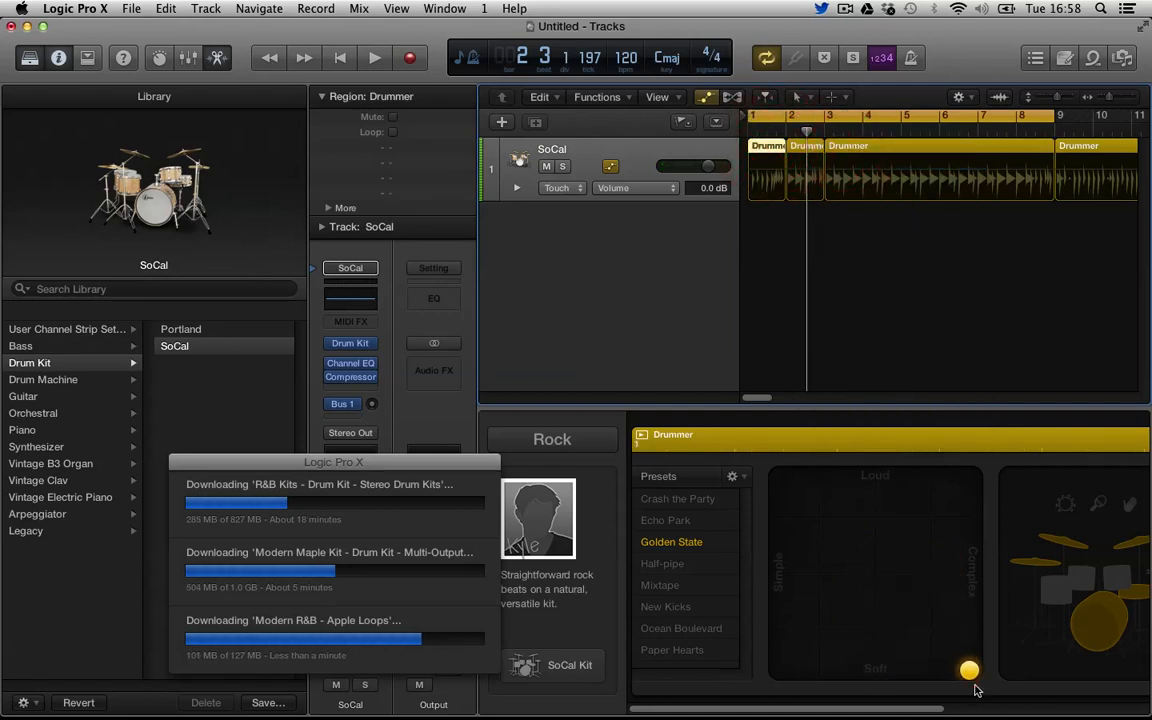
click(802, 150)
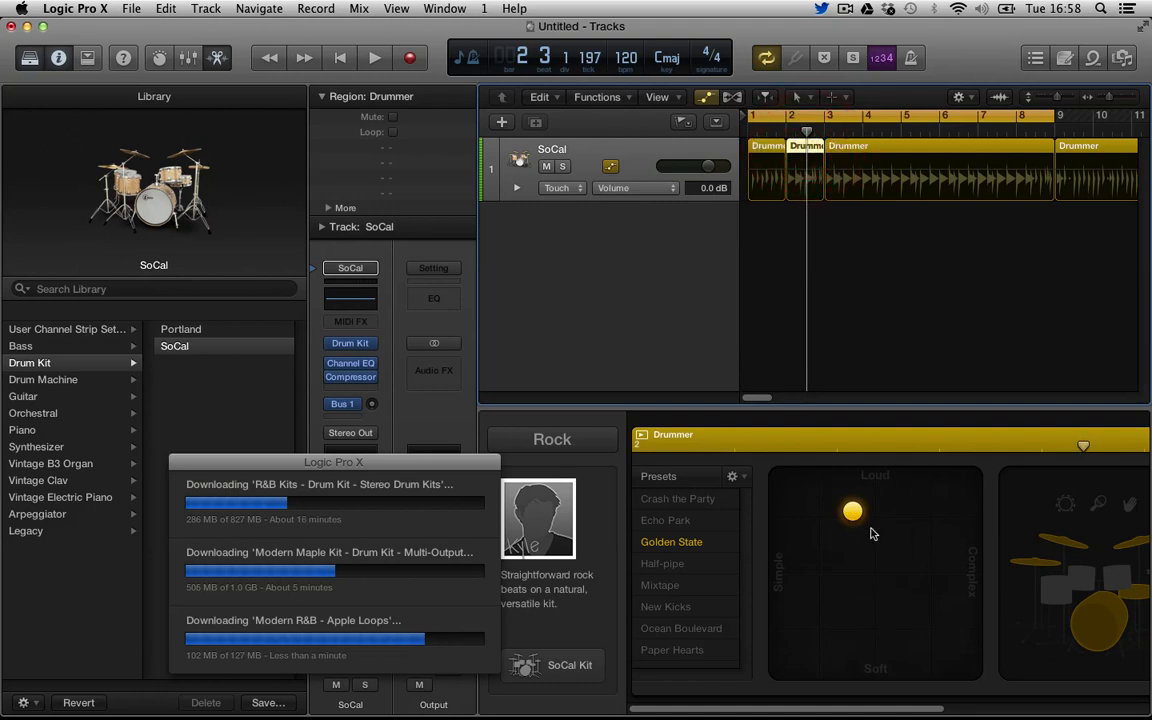
drag(855, 520, 782, 477)
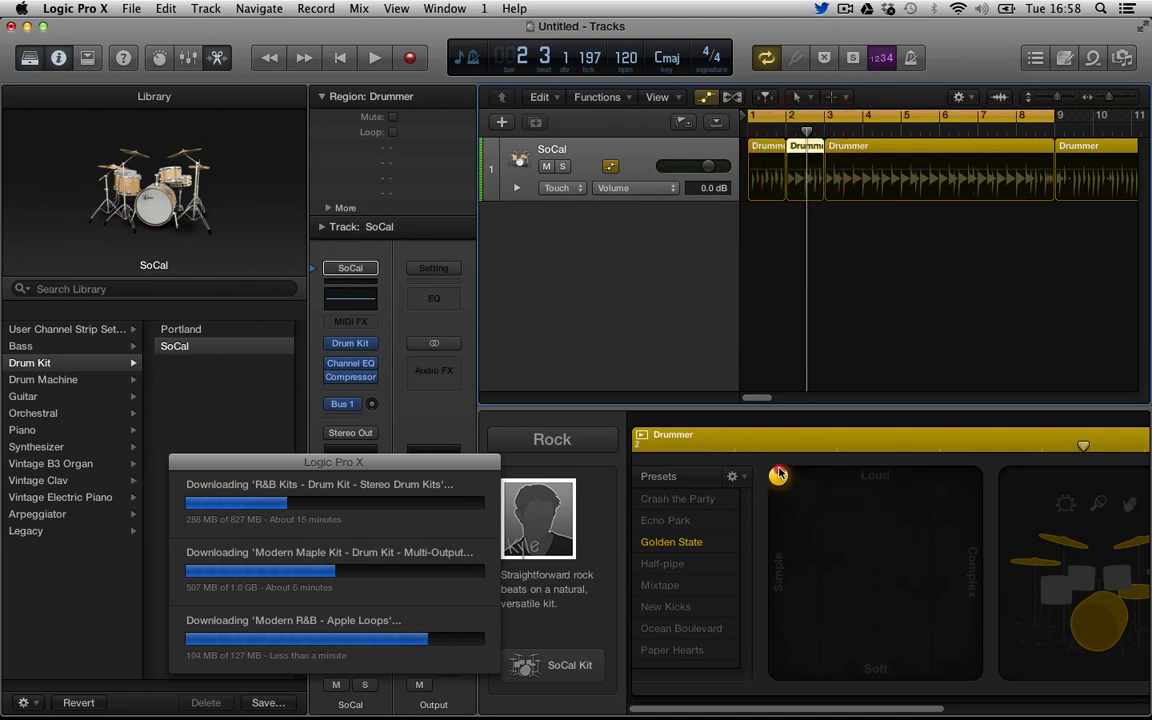
key(space)
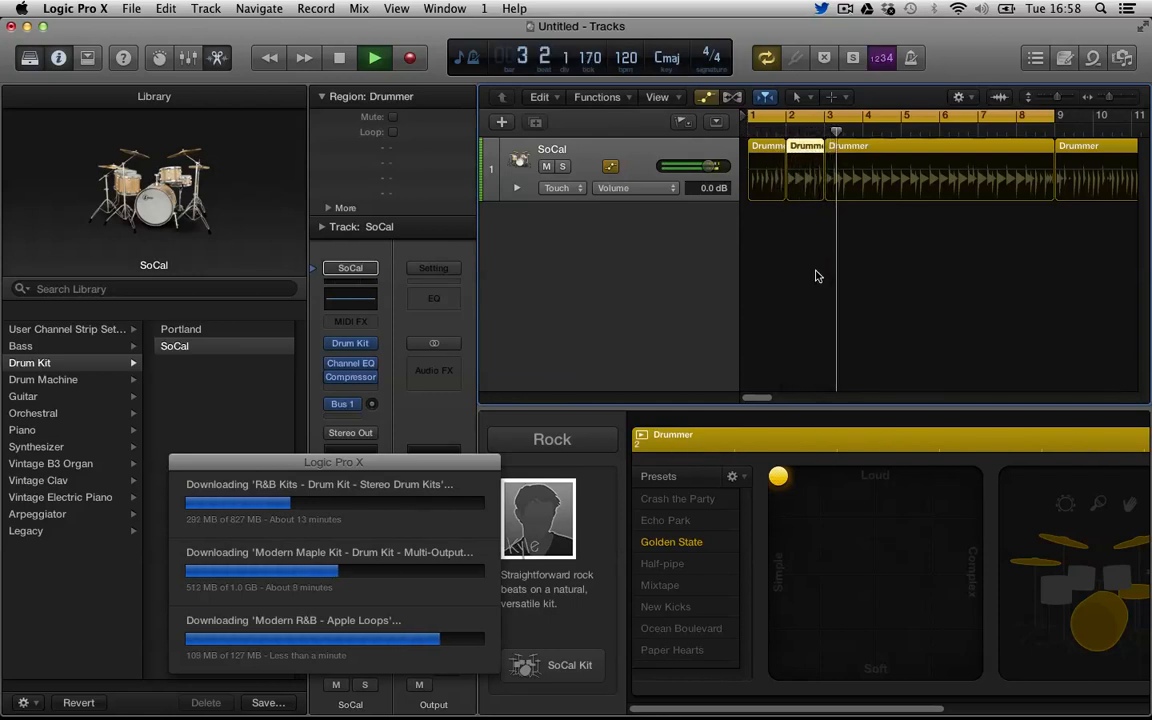
key(space)
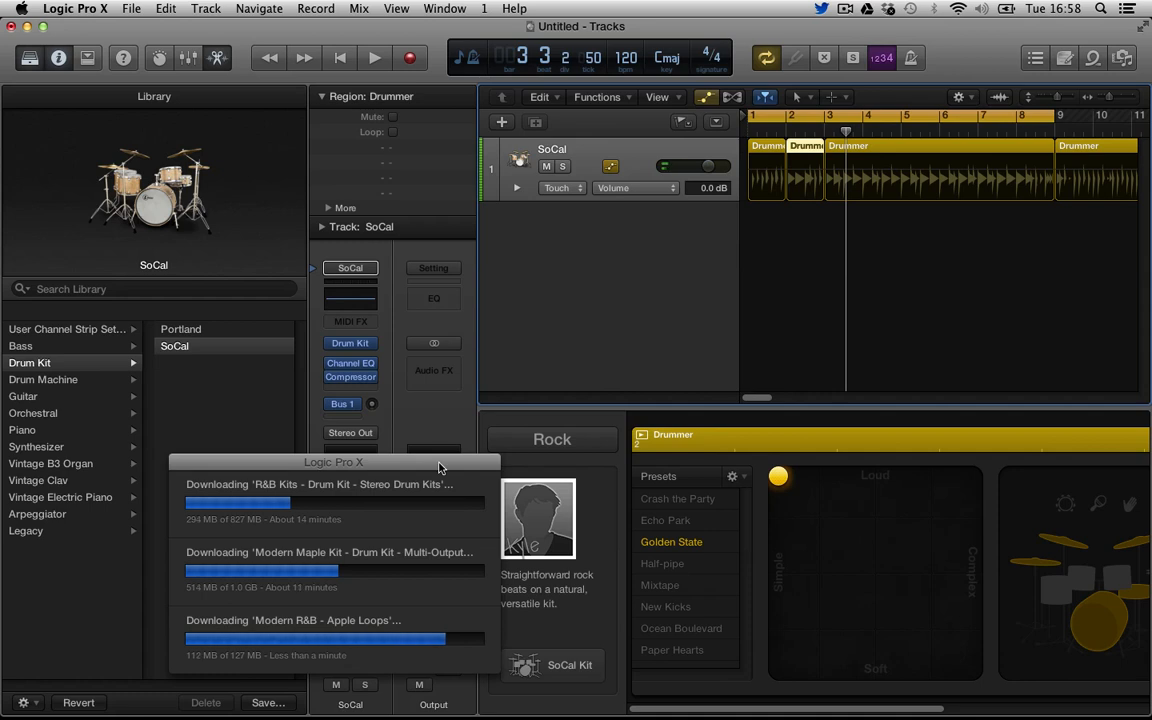
- Move the download window aside, hide the Inspector and the Drummer editor, and turn off Cycle mode
drag(460, 459, 1143, 513)
click(885, 318)
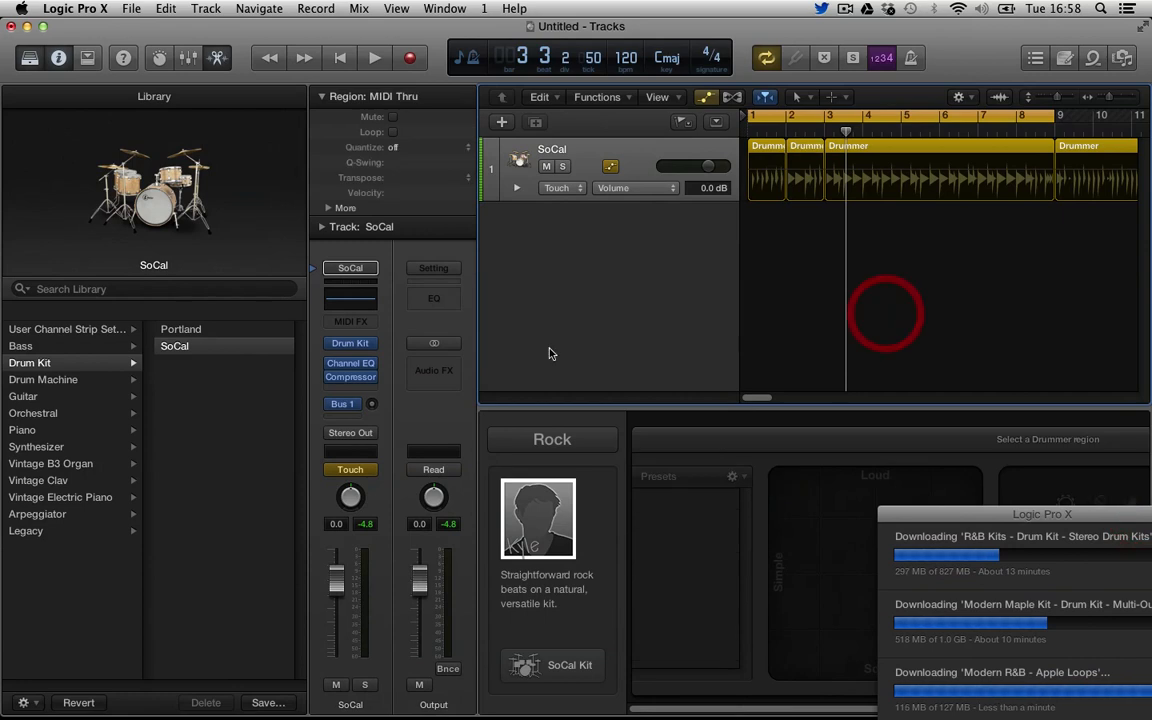
click(29, 59)
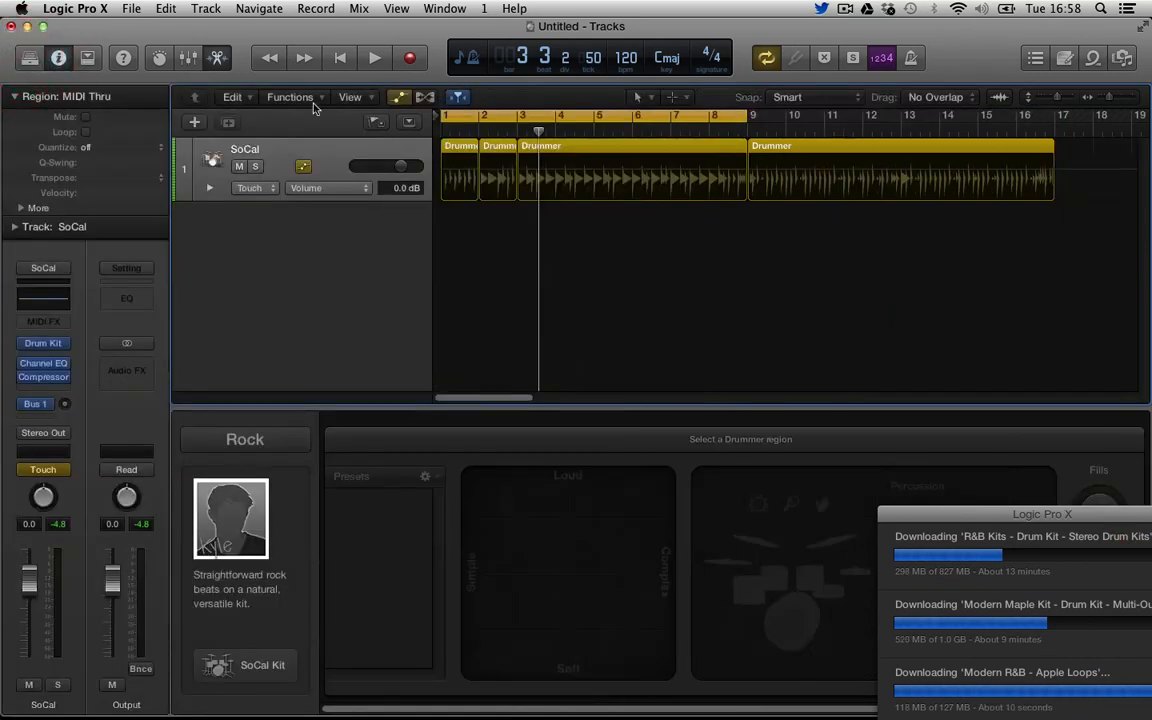
click(30, 58)
click(58, 57)
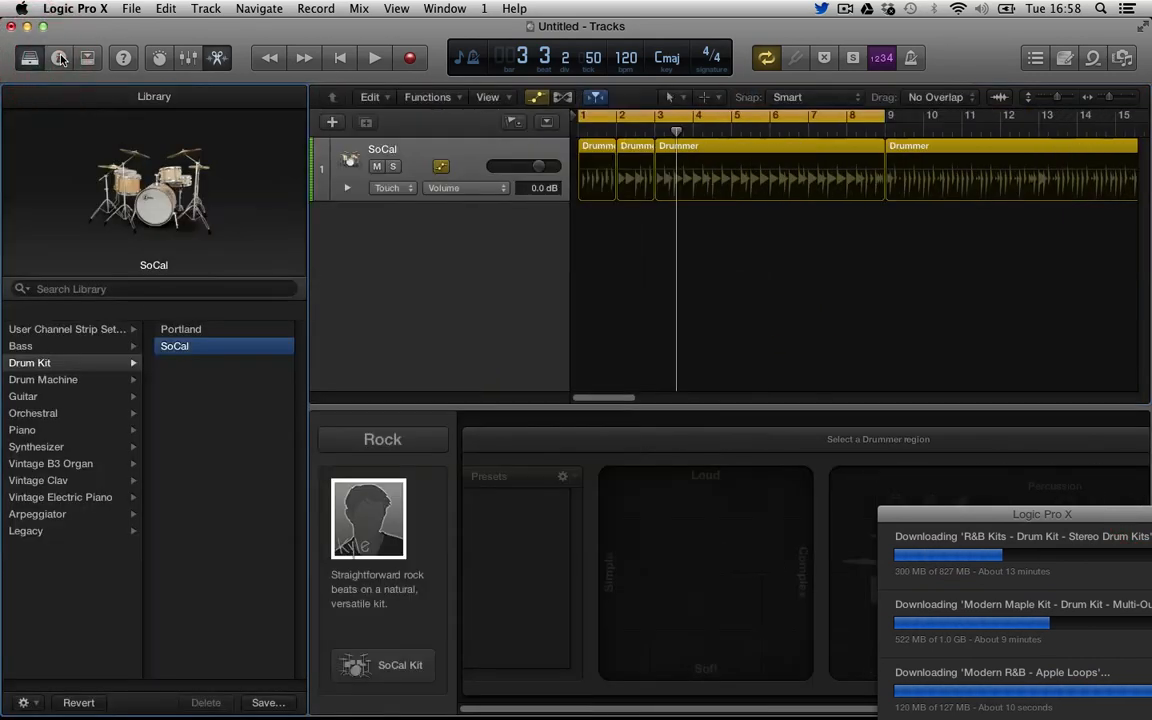
click(218, 58)
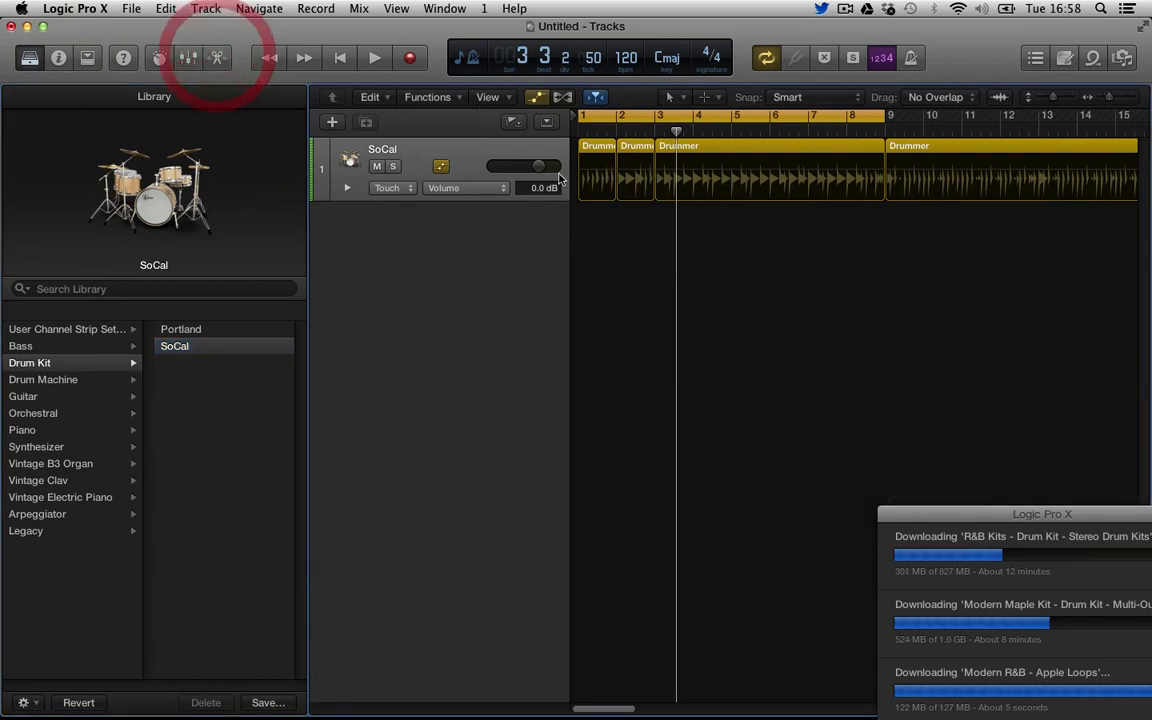
click(766, 59)
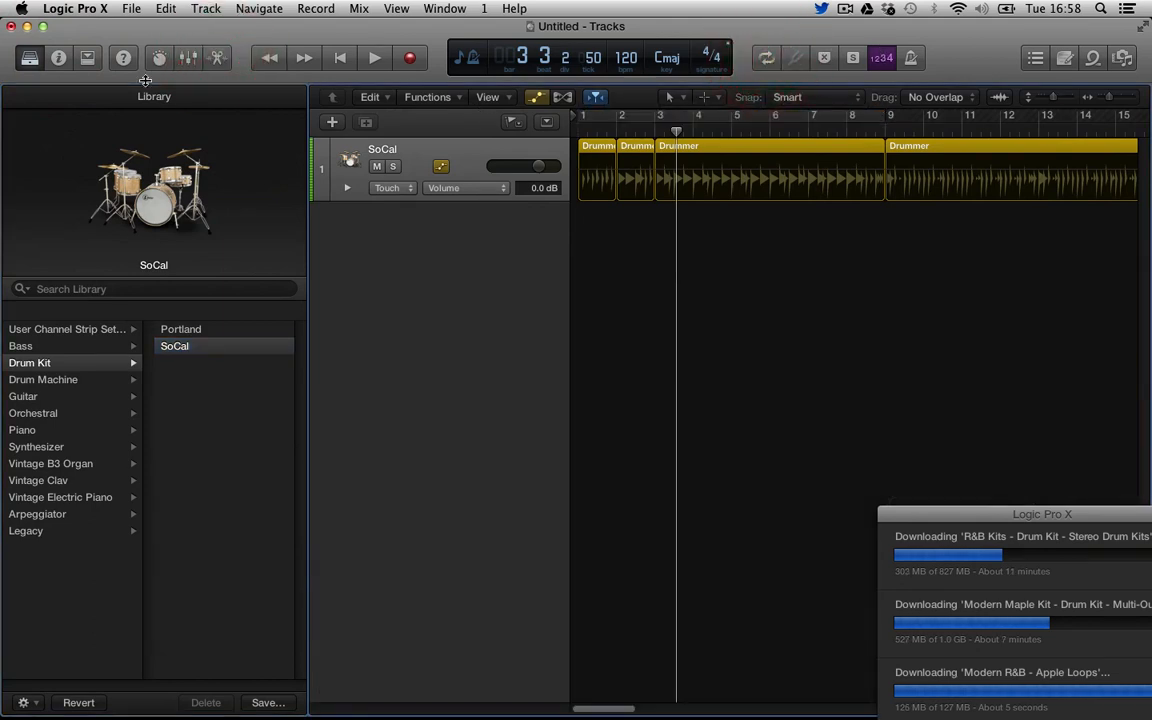
- Hide the Library, show the Inspector, and move the download window mostly off screen
click(29, 59)
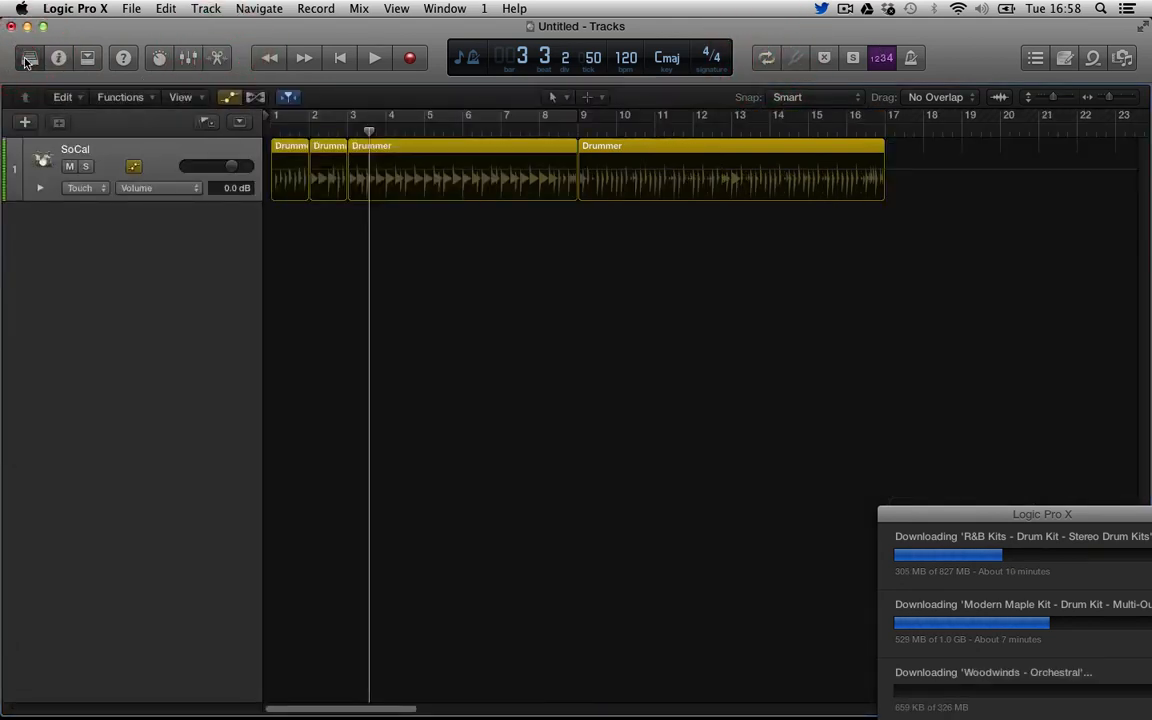
click(29, 59)
click(29, 59)
click(57, 58)
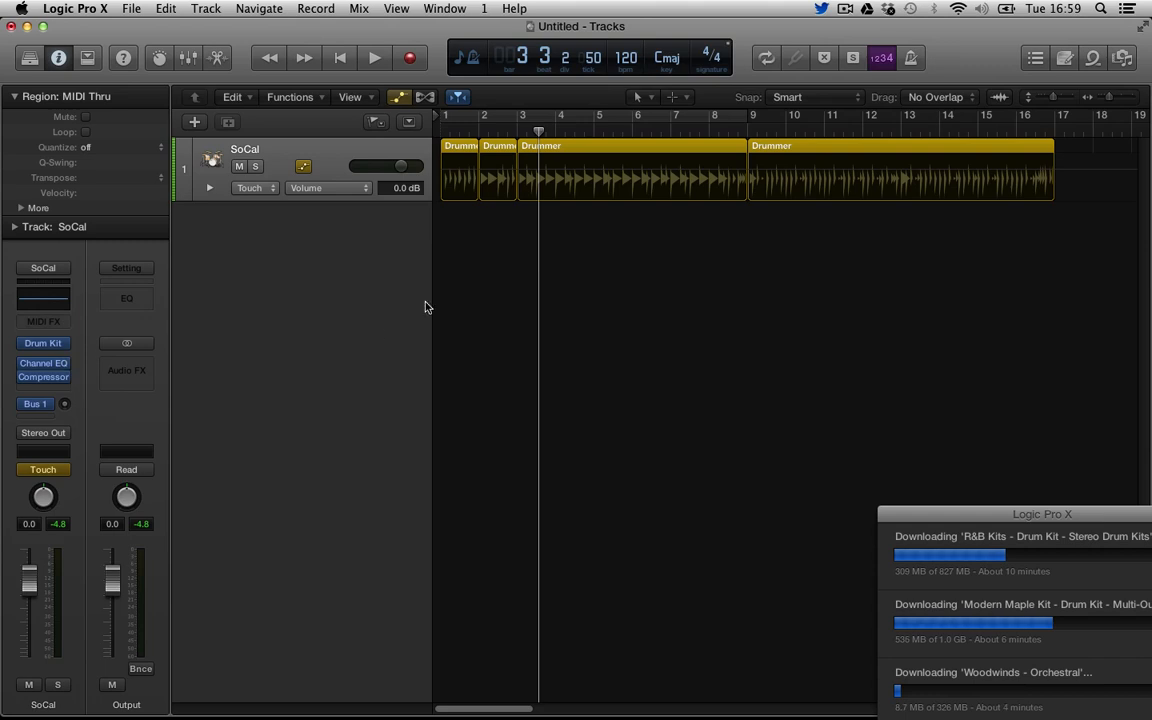
drag(920, 517, 1138, 575)
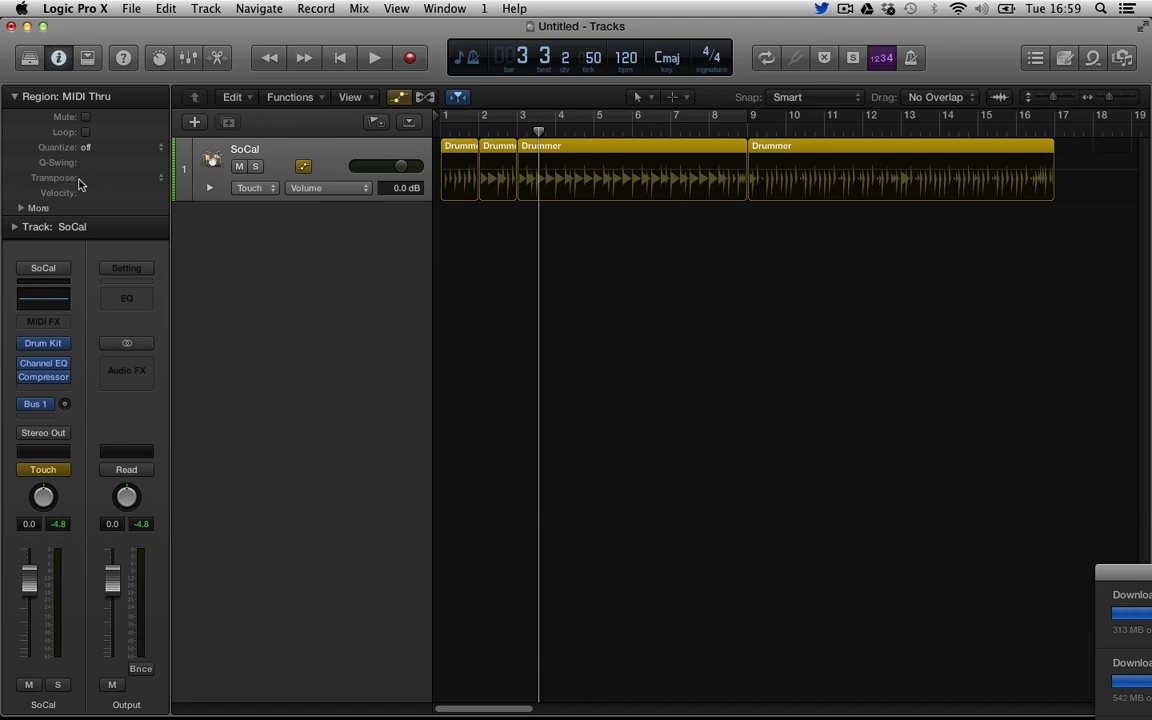
- Look through the region transpose values, the SoCal channel strip settings and the Channel EQ without changing anything
click(159, 178)
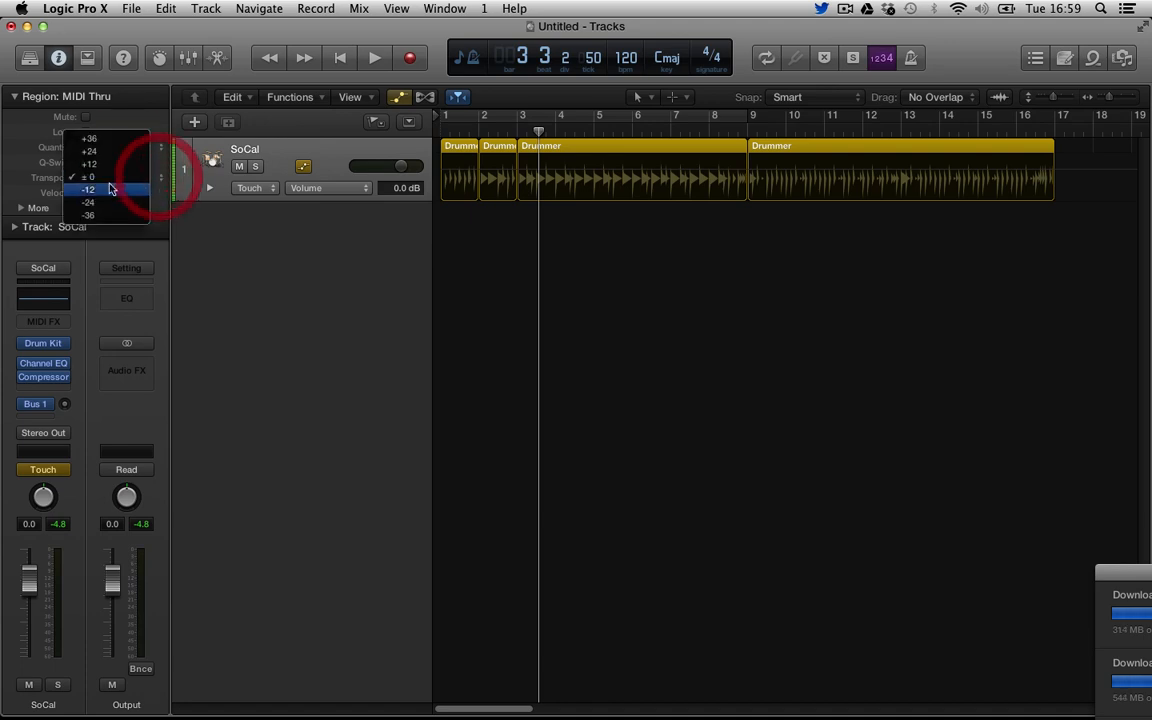
click(46, 179)
click(43, 269)
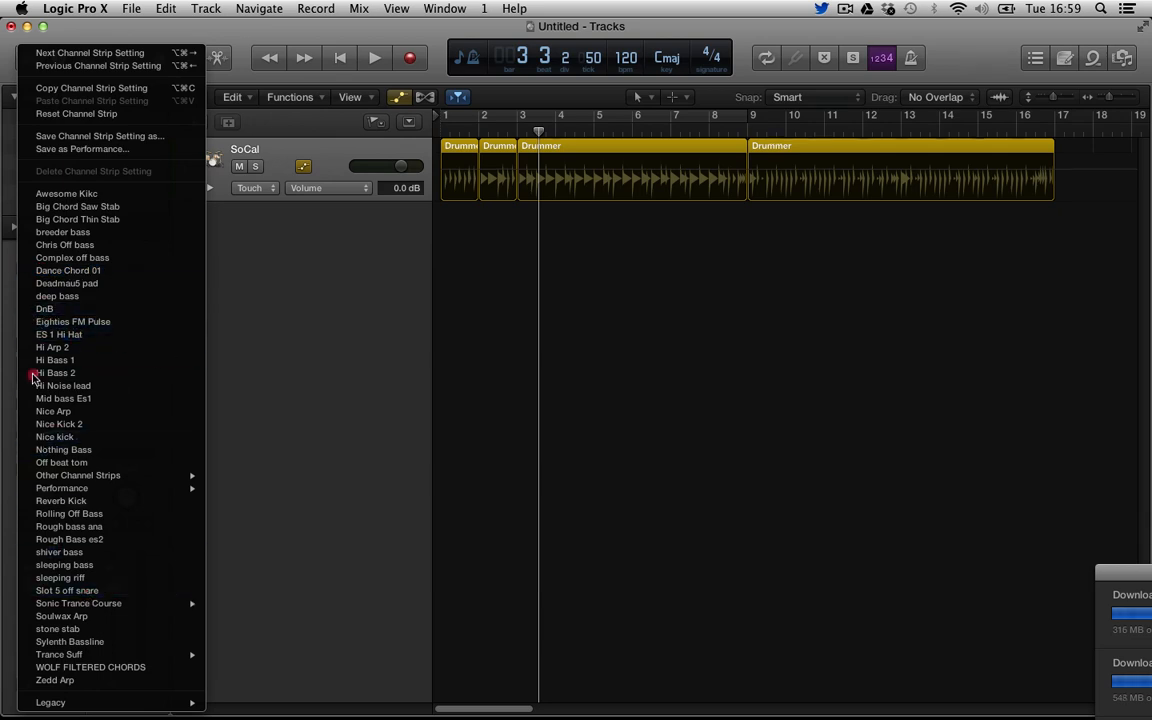
click(2, 355)
click(39, 290)
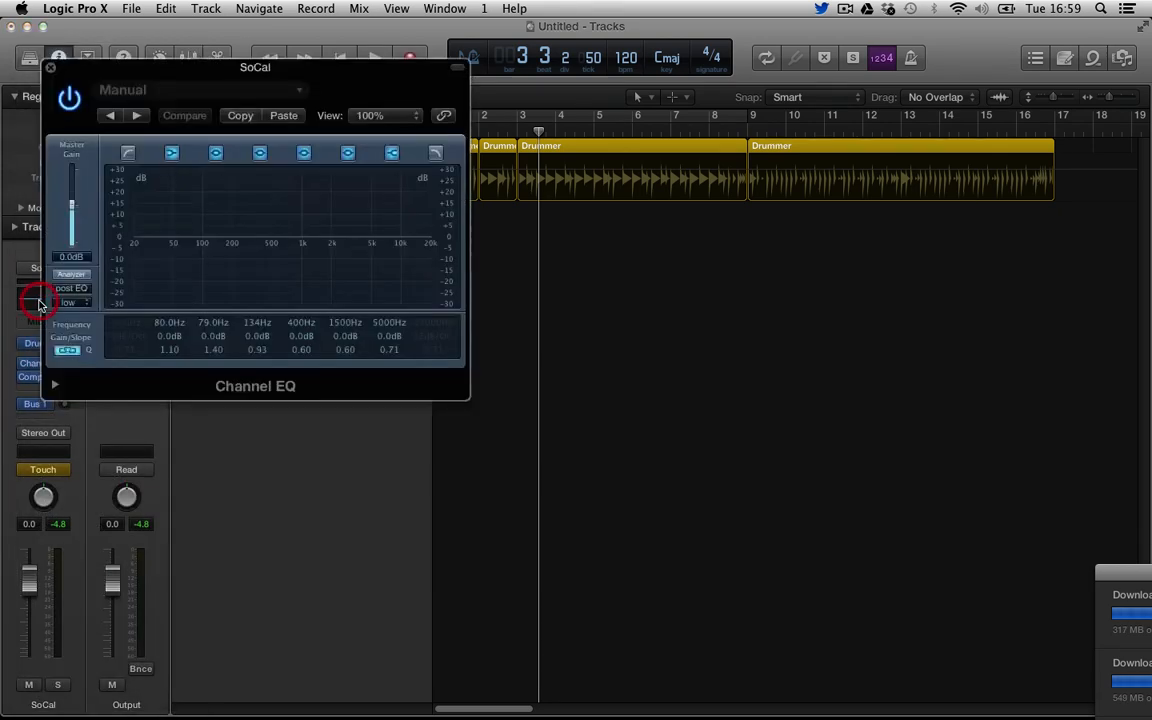
click(52, 69)
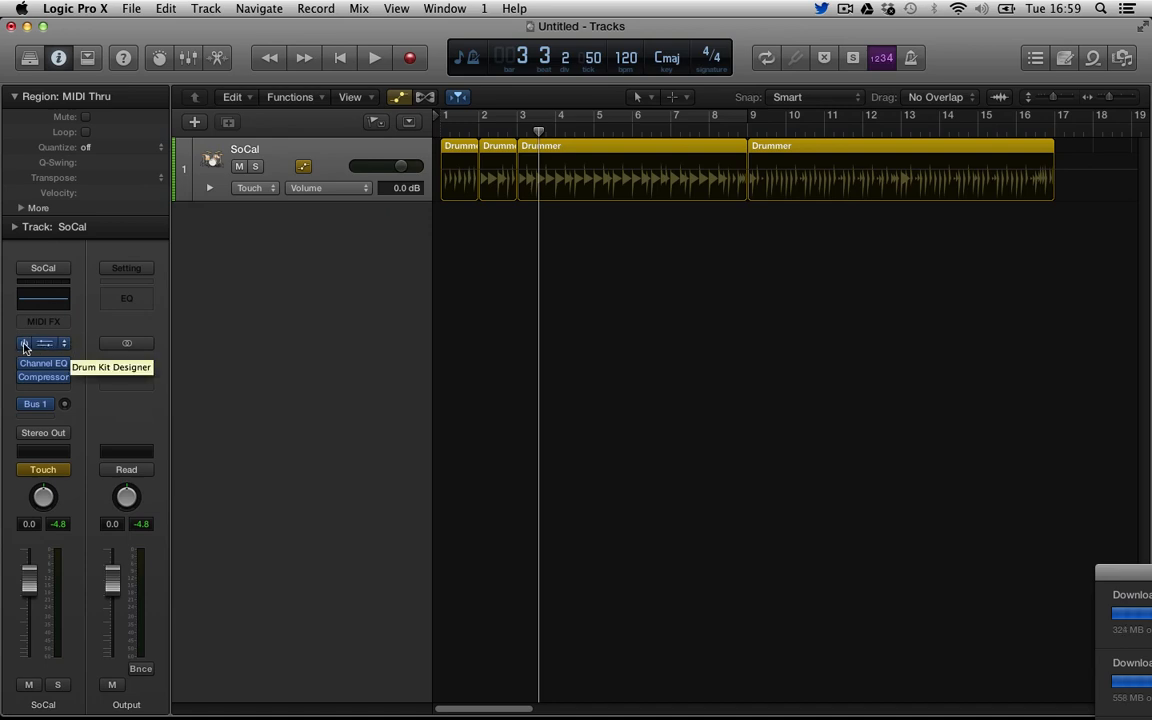
- Toggle the bypass of the SoCal track's Drum Kit Designer, open the instrument, and load the Portland Kit
click(25, 345)
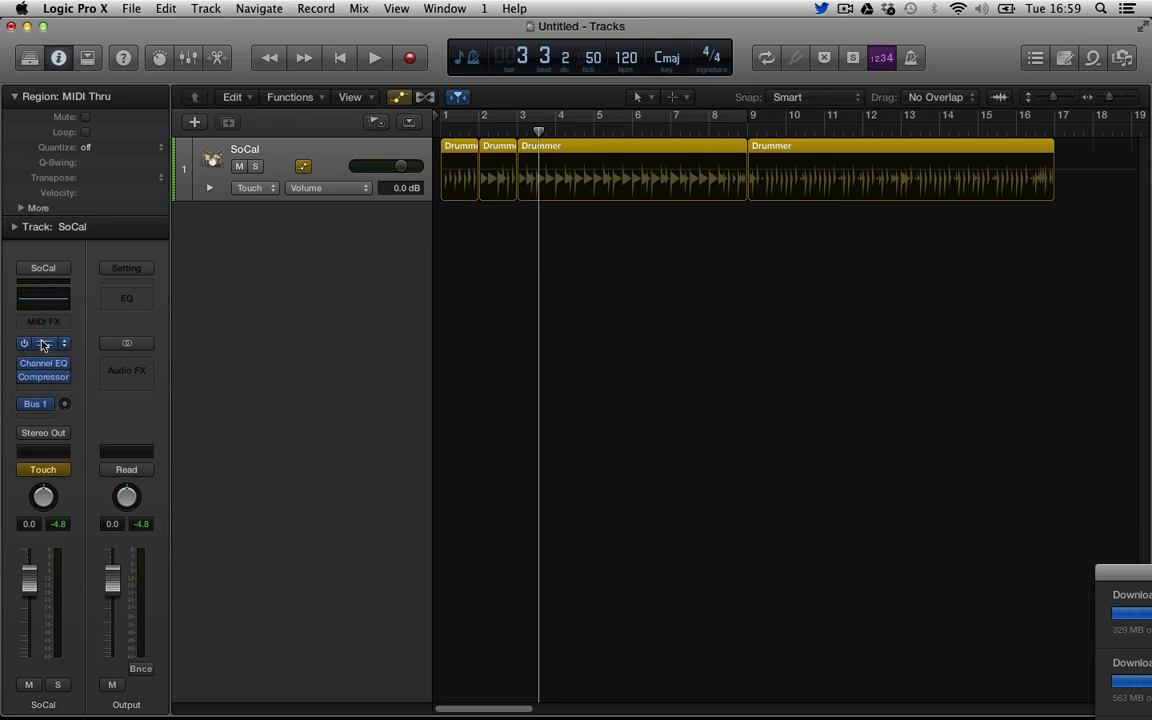
click(22, 344)
click(43, 346)
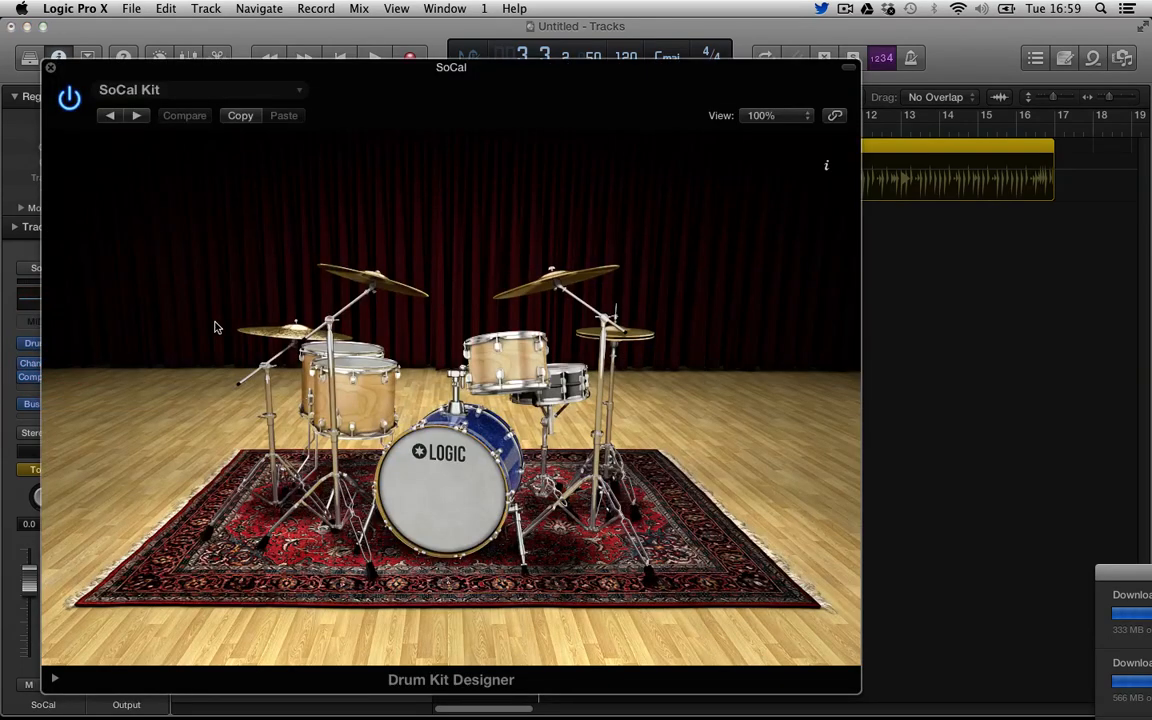
click(299, 90)
click(172, 375)
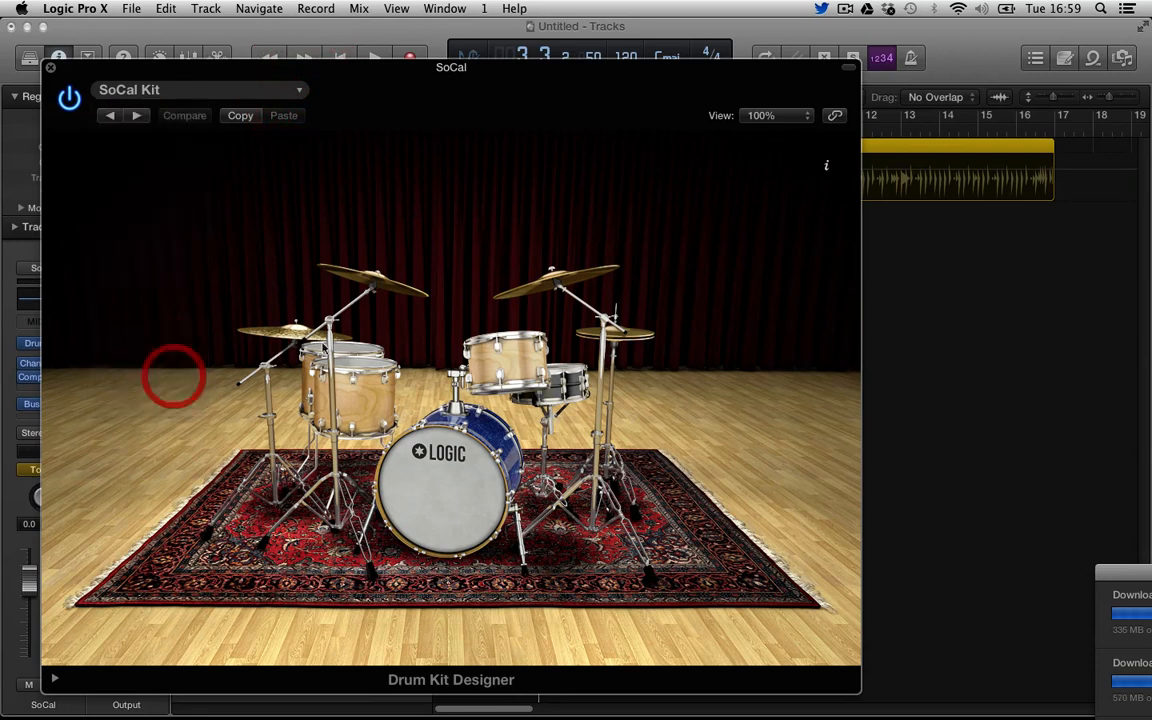
- Select the kick drum, try the Portland 2 kick, and swap it for Portland 3
click(452, 479)
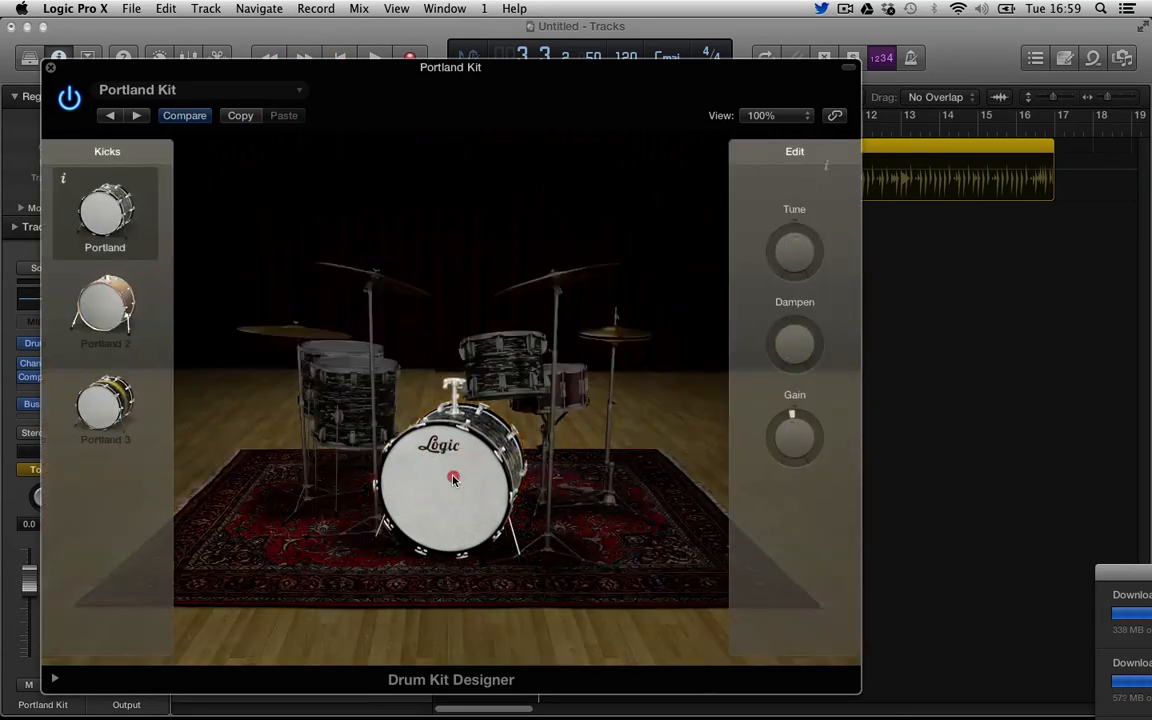
click(125, 305)
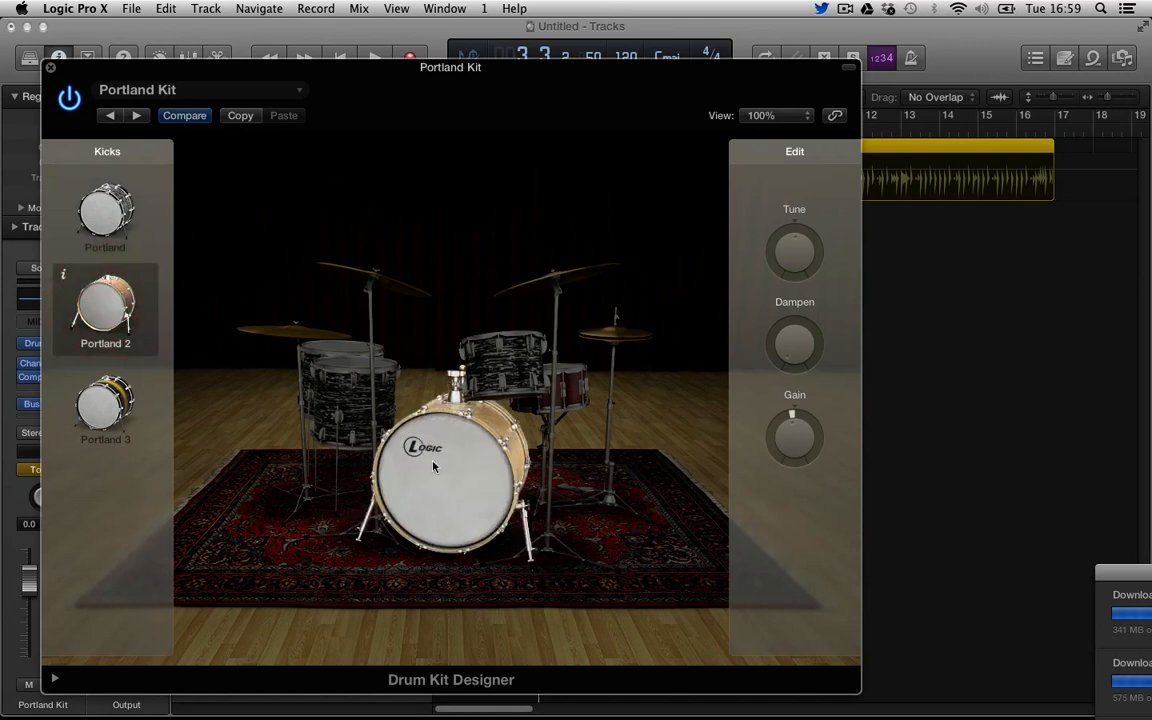
click(150, 412)
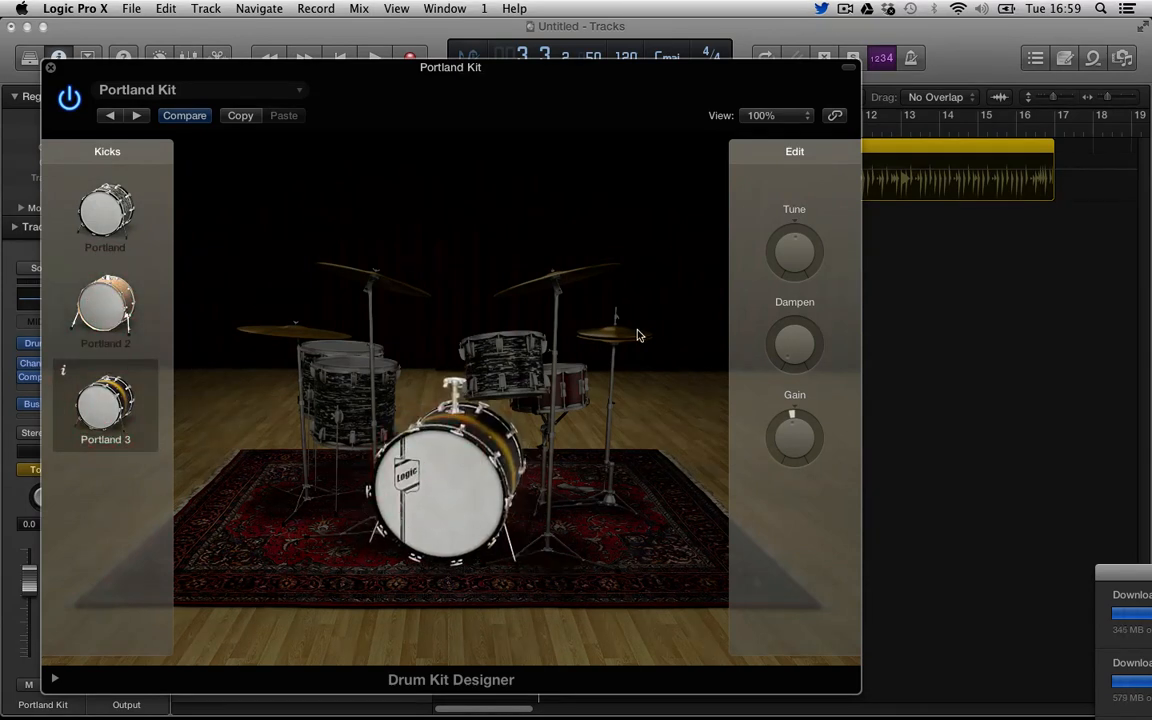
- Raise the kick's Tune to about halfway up its positive range and Dampen to just past the middle, and audition the drum
drag(810, 249, 811, 230)
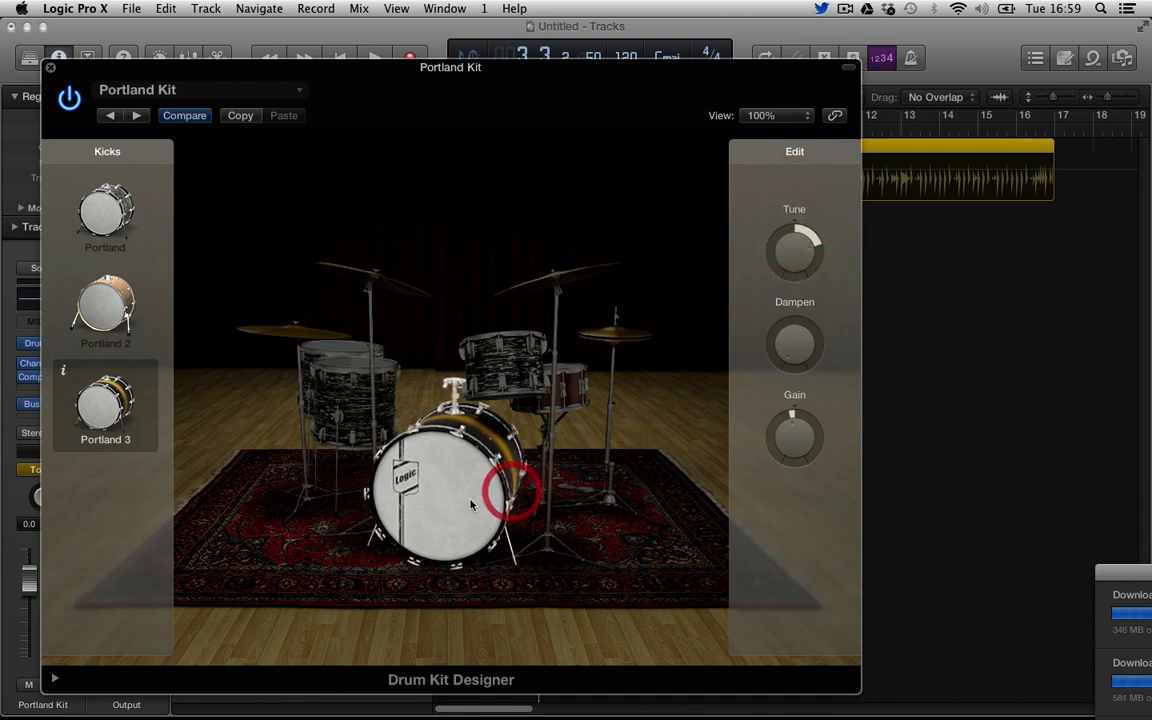
drag(812, 362, 812, 262)
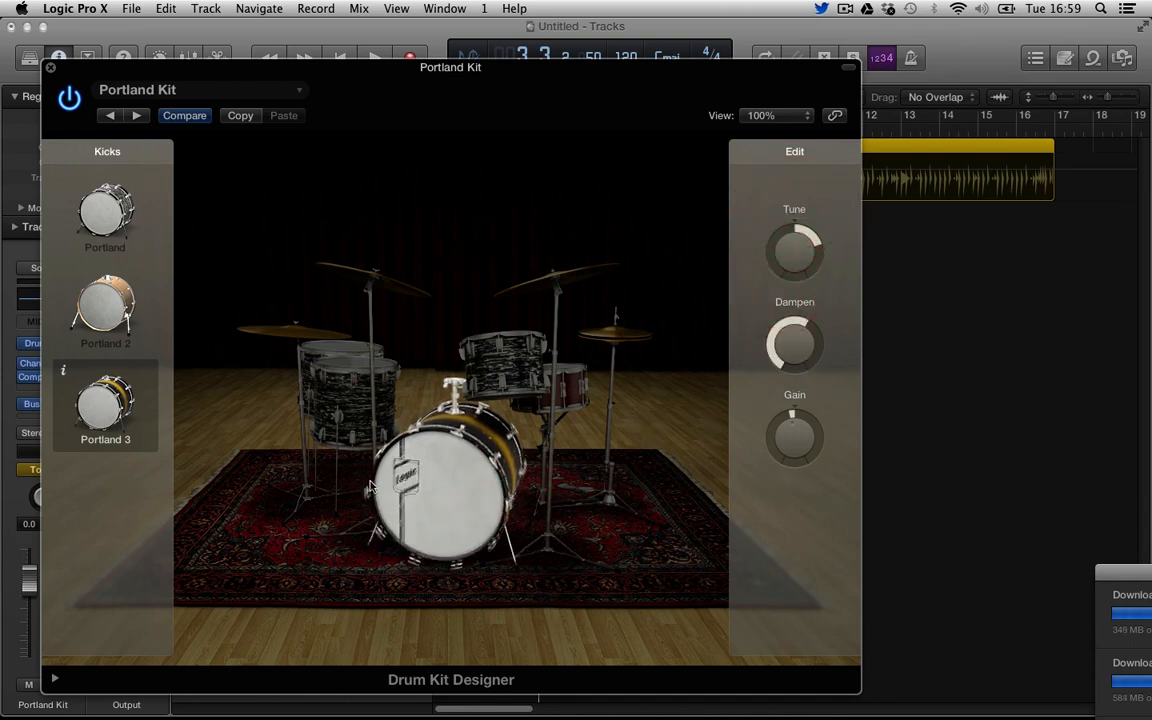
click(438, 483)
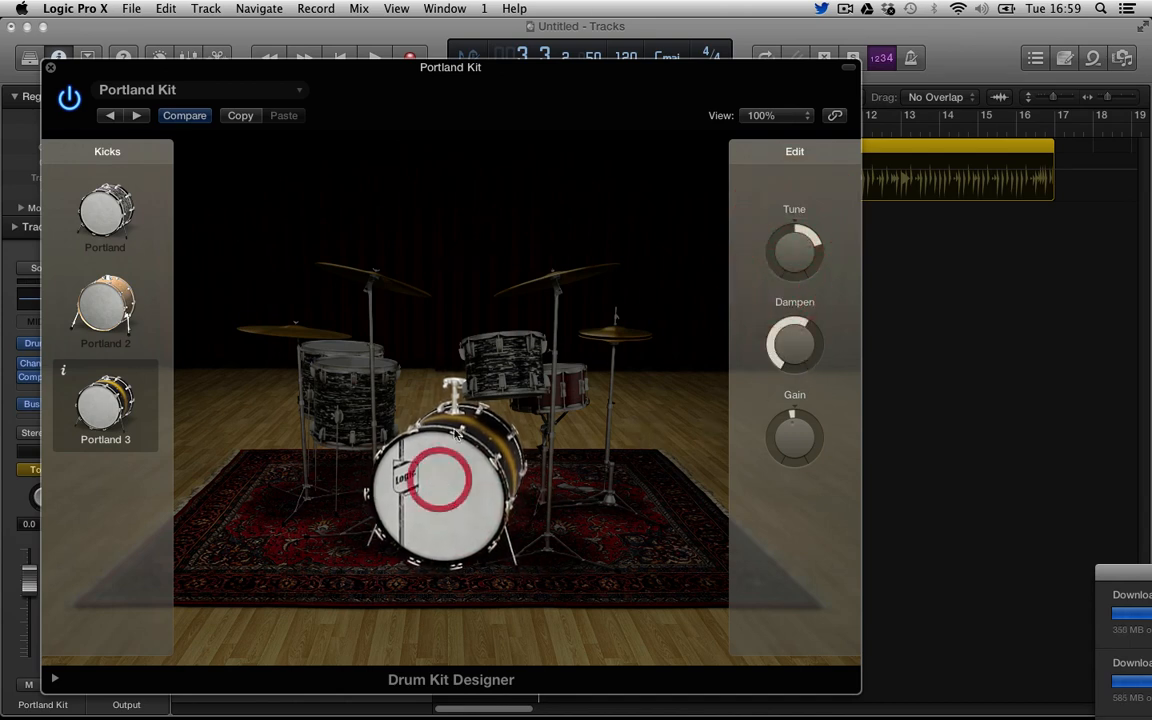
- Swap the kick for the original Portland drum, raise its Tune to about the middle of the range, and audition it
click(133, 213)
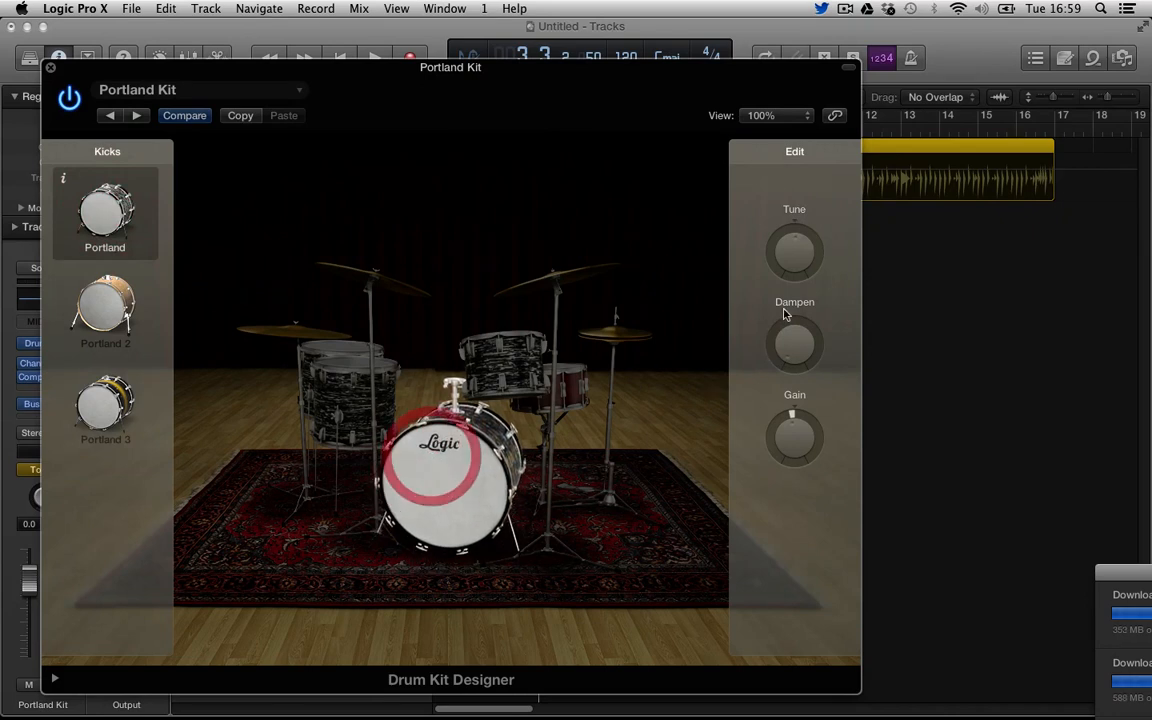
drag(794, 252, 794, 236)
click(780, 343)
click(462, 487)
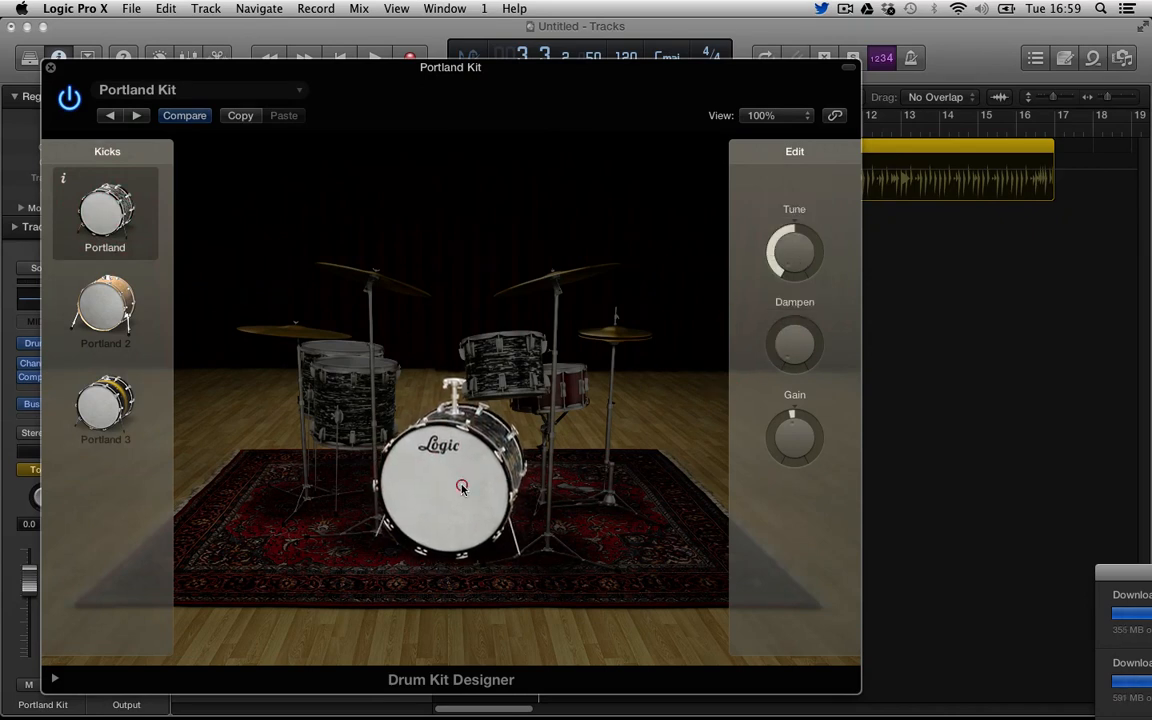
click(52, 70)
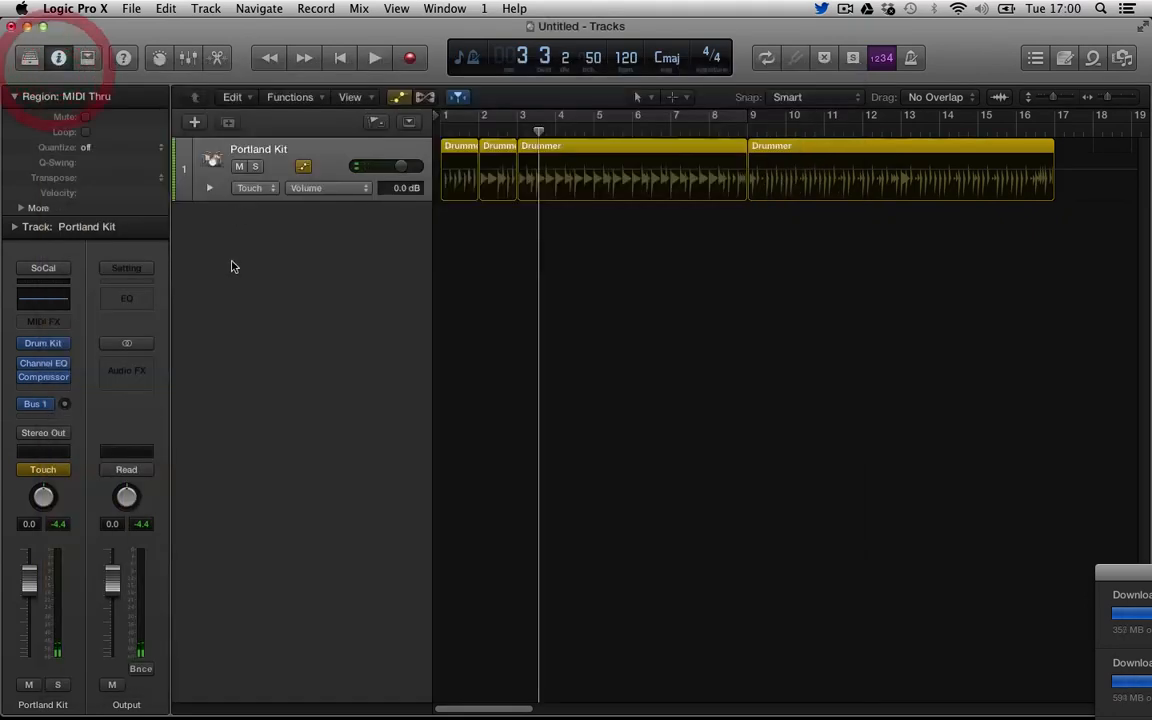
- Look through the plug-ins available for the Portland Kit track's instrument slot without replacing Drum Kit Designer
click(80, 341)
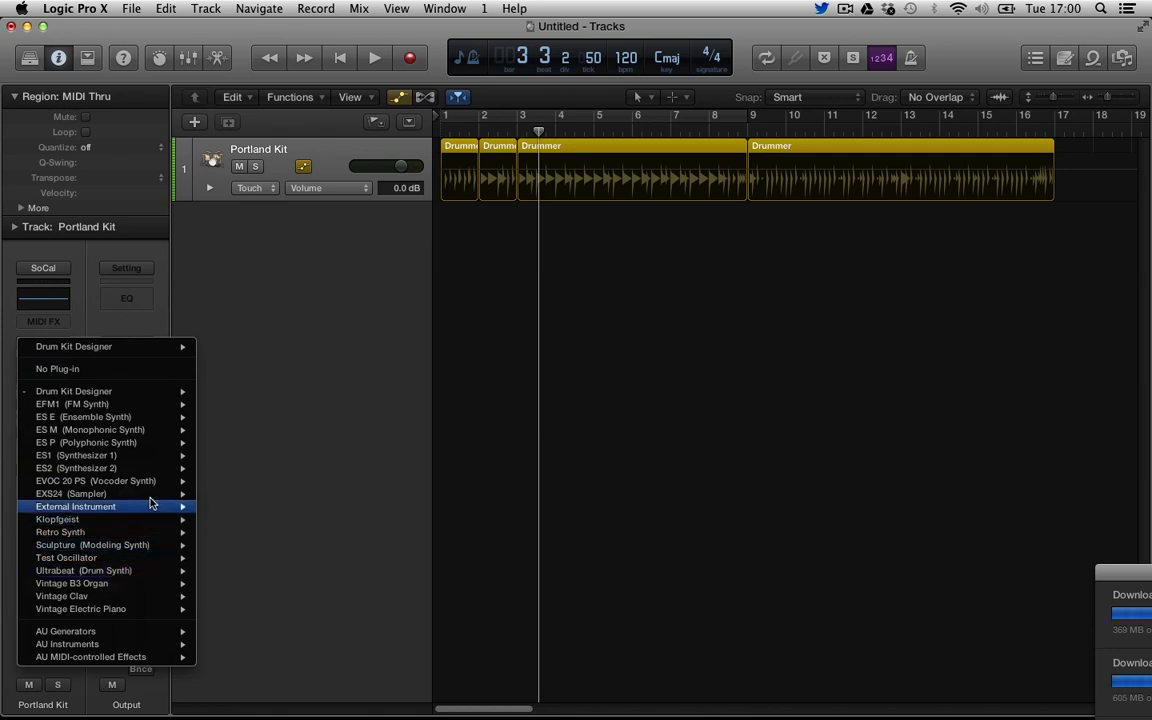
click(271, 469)
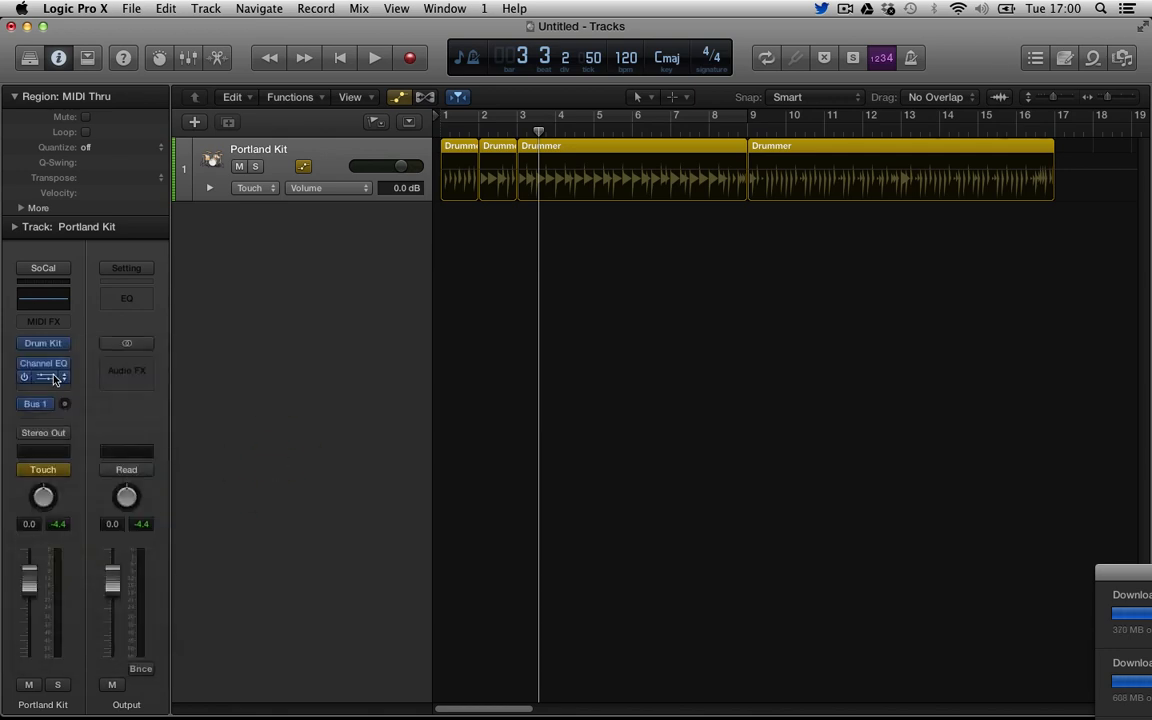
click(325, 334)
- Show the Library and try the Boutique 808 drum machine and Steinway Grand Piano patches on the track
click(31, 57)
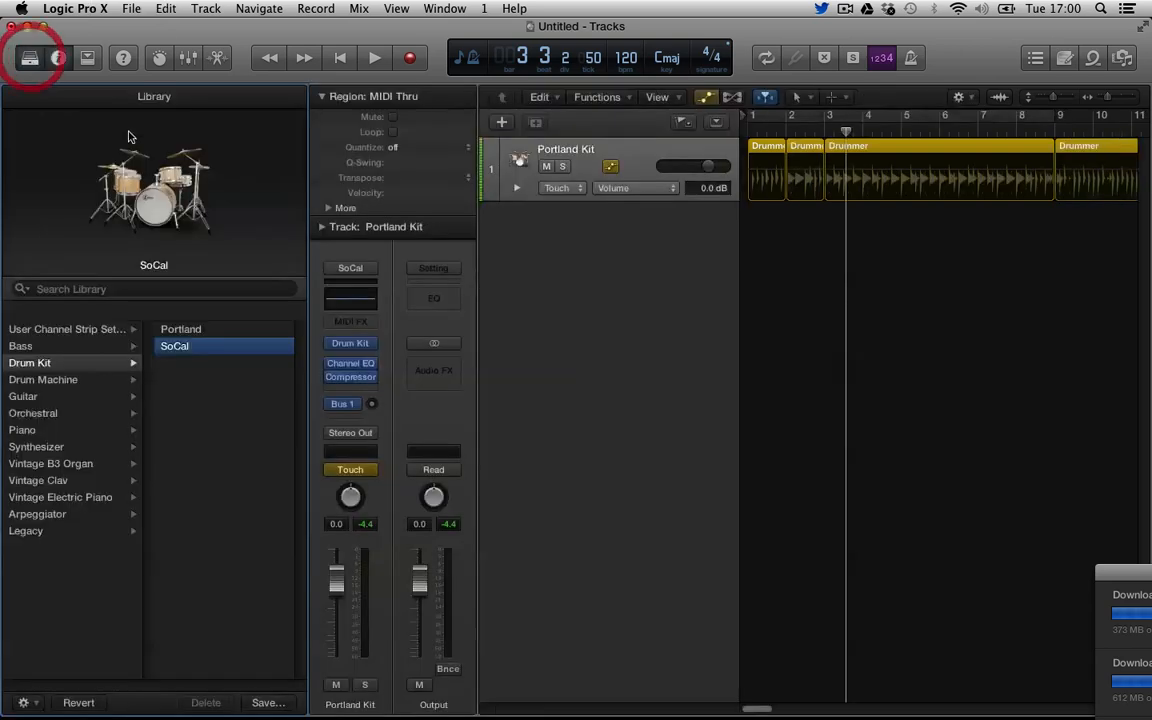
click(73, 379)
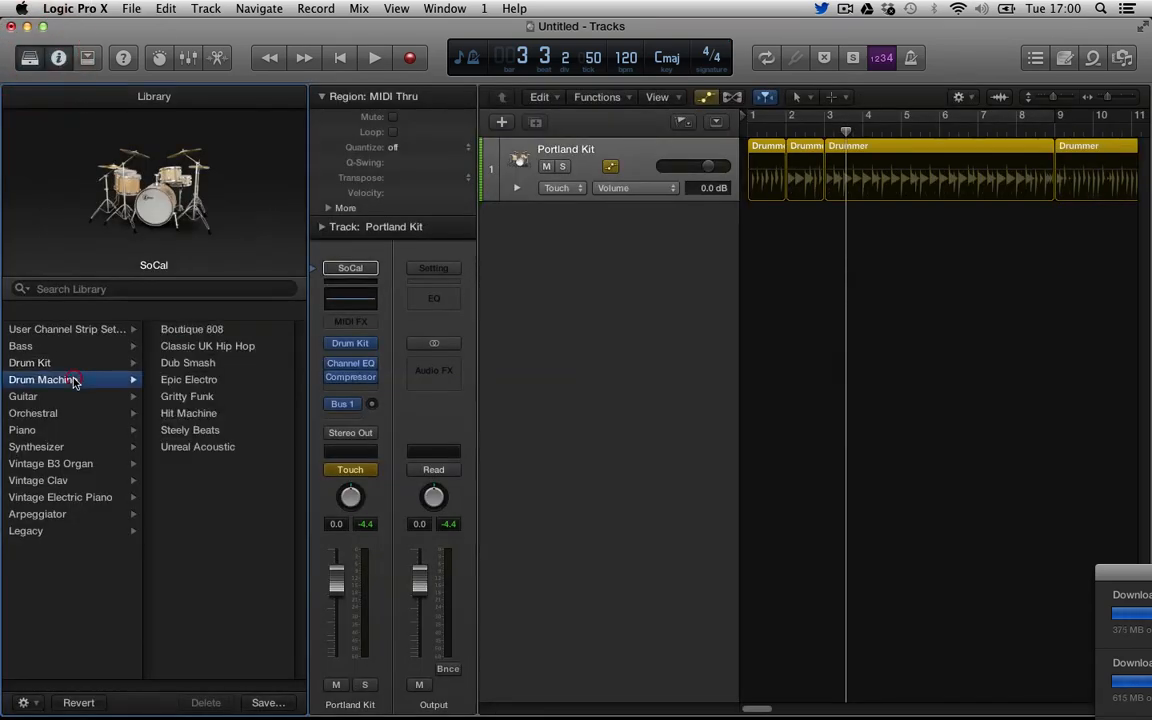
click(207, 330)
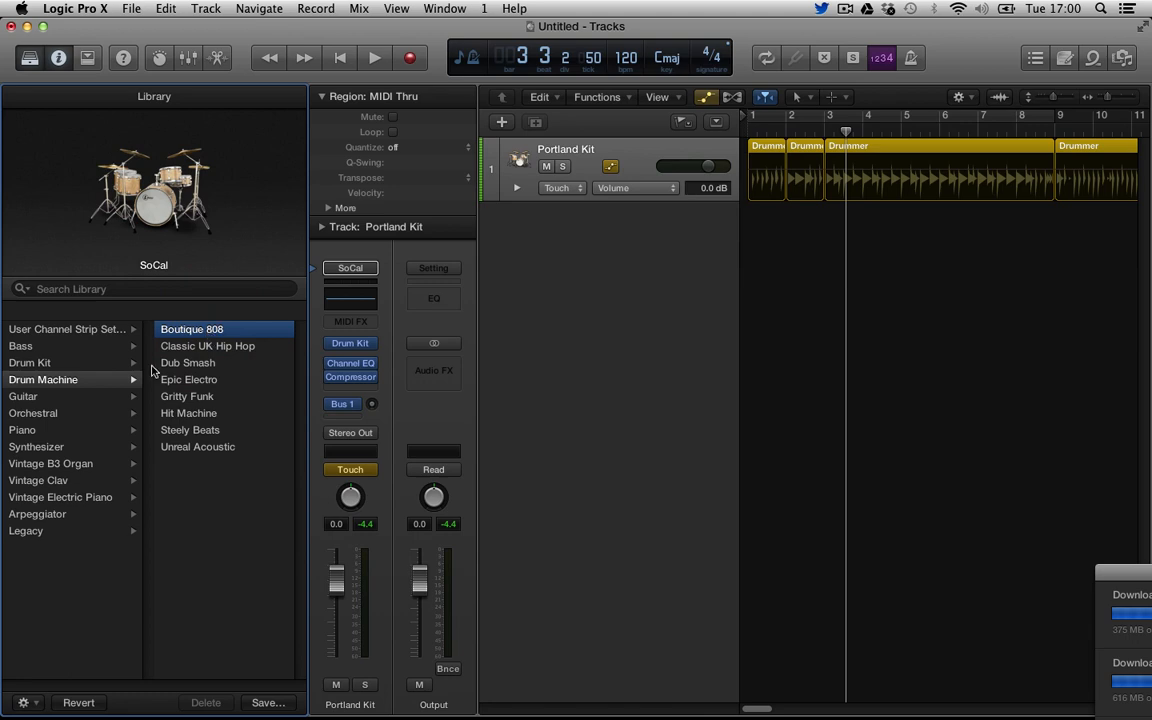
click(96, 430)
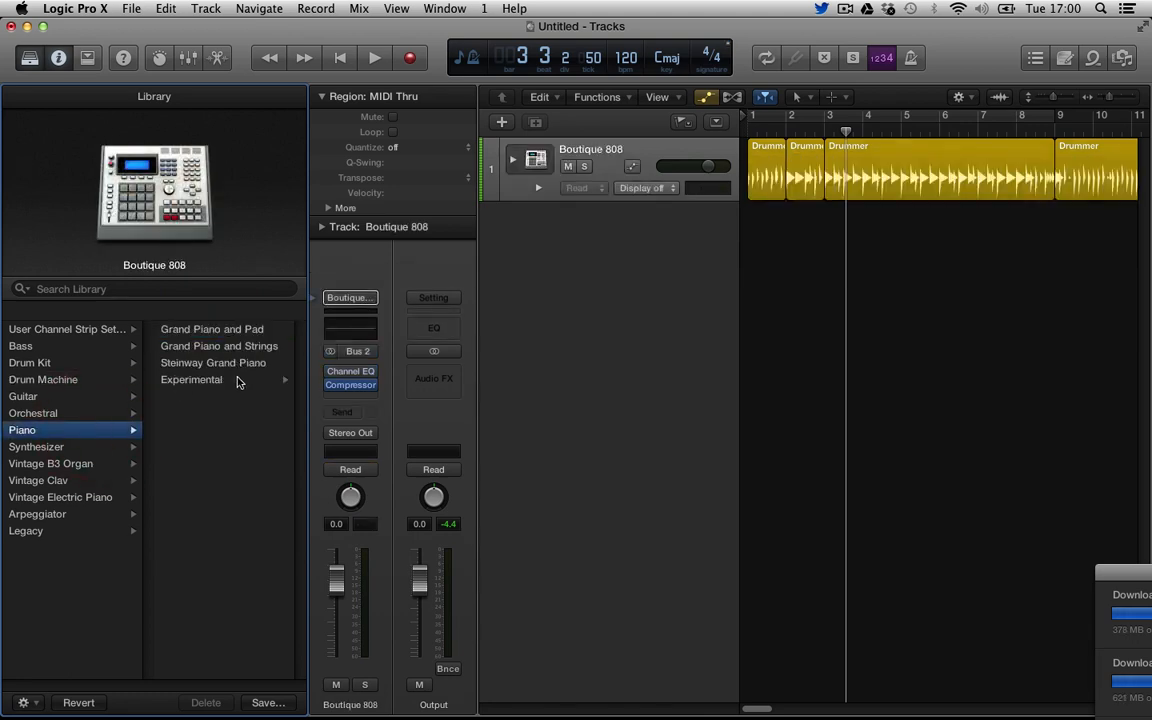
click(236, 362)
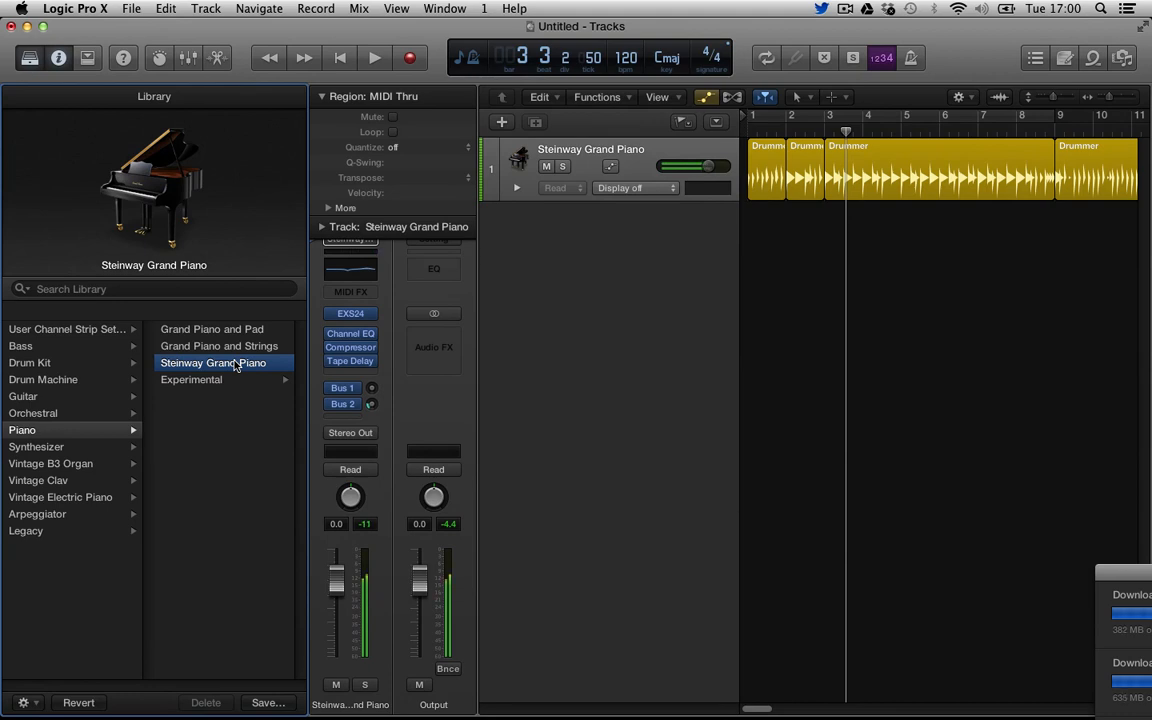
- Try the Bebop Organ patch from the Vintage B3 Organ category and replace it with Power Chord Organ
click(33, 464)
click(183, 331)
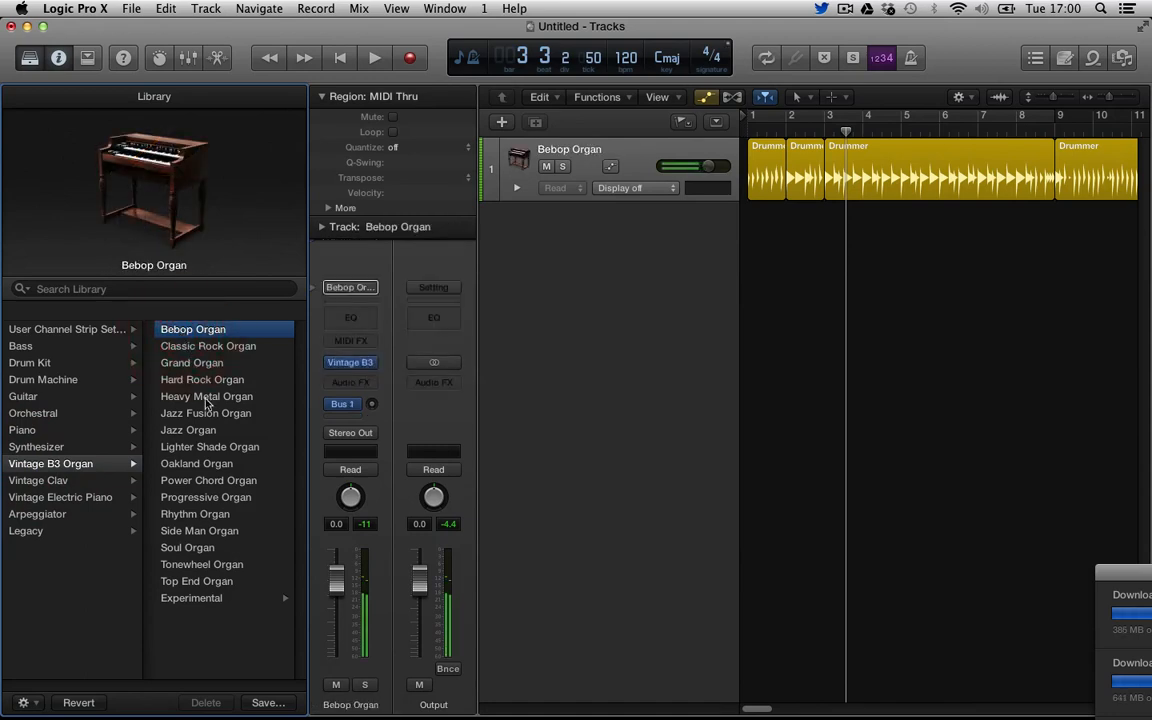
click(222, 482)
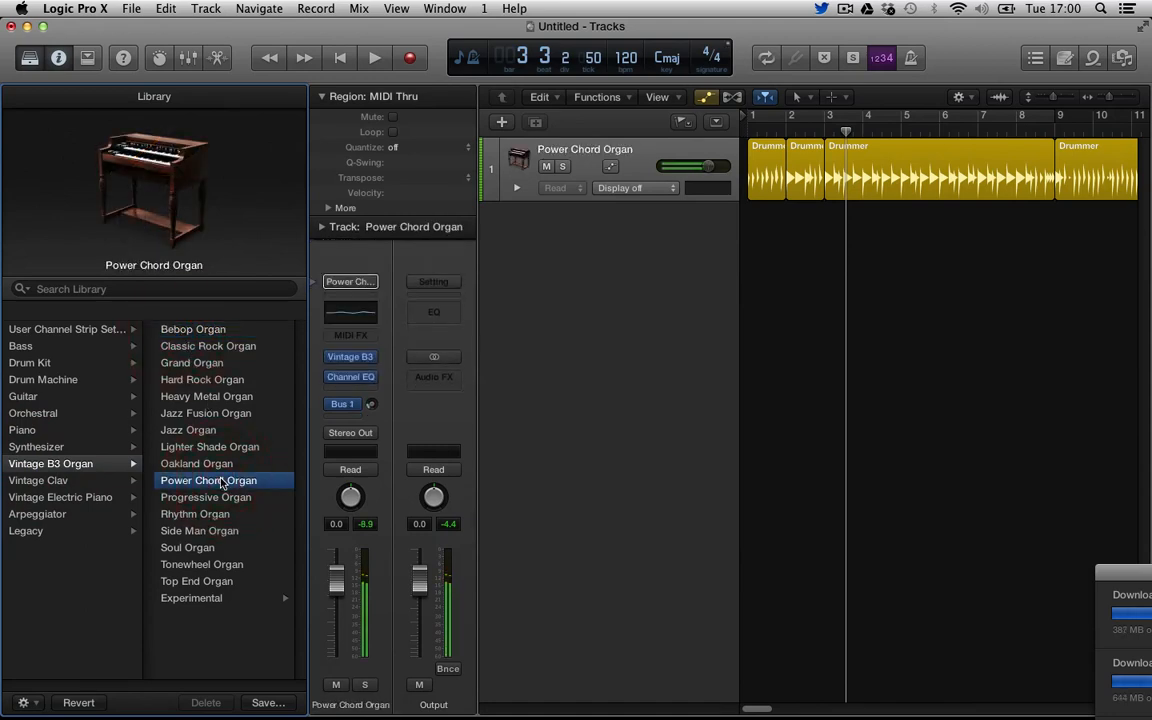
- Browse the Vintage Clav, Orchestral, Guitar and Drum Kit patch categories without loading anything, and hide the Library
click(90, 481)
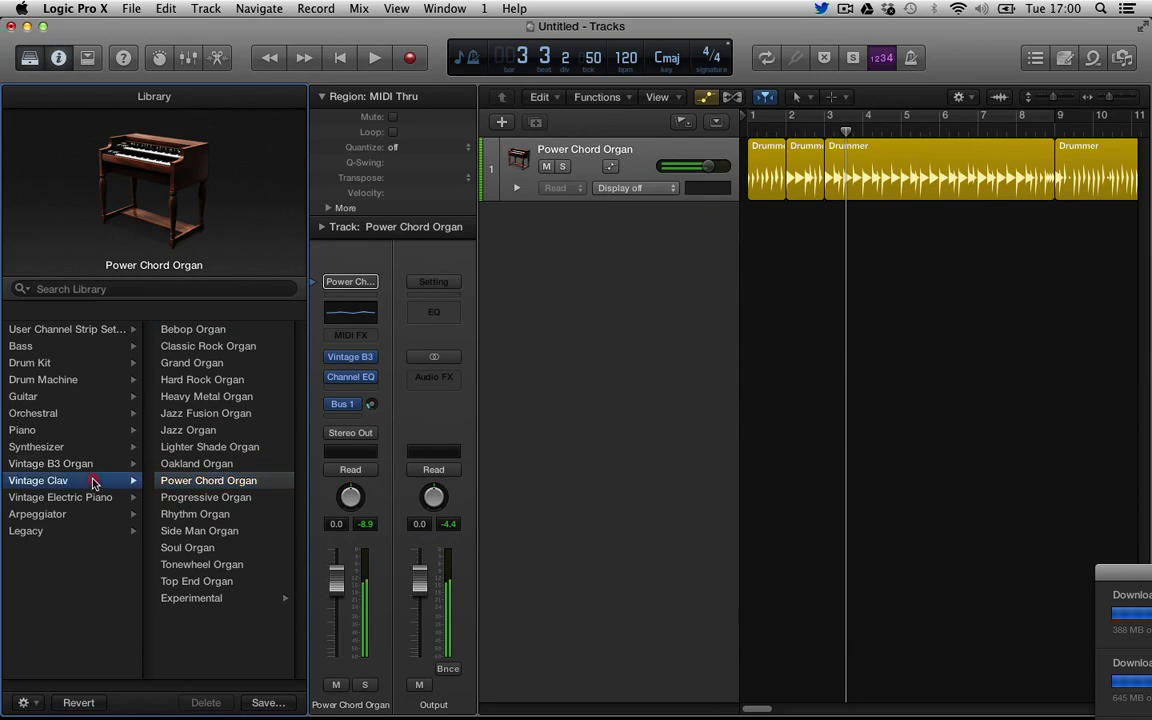
click(85, 414)
click(85, 396)
click(85, 363)
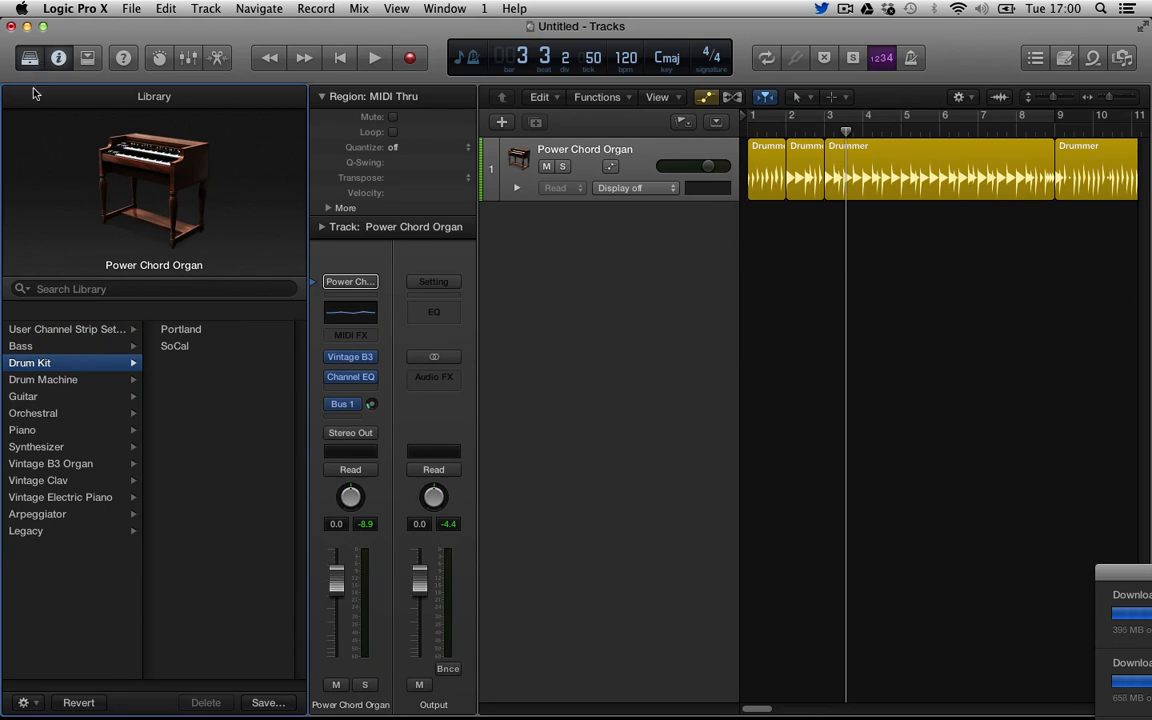
click(29, 57)
click(29, 57)
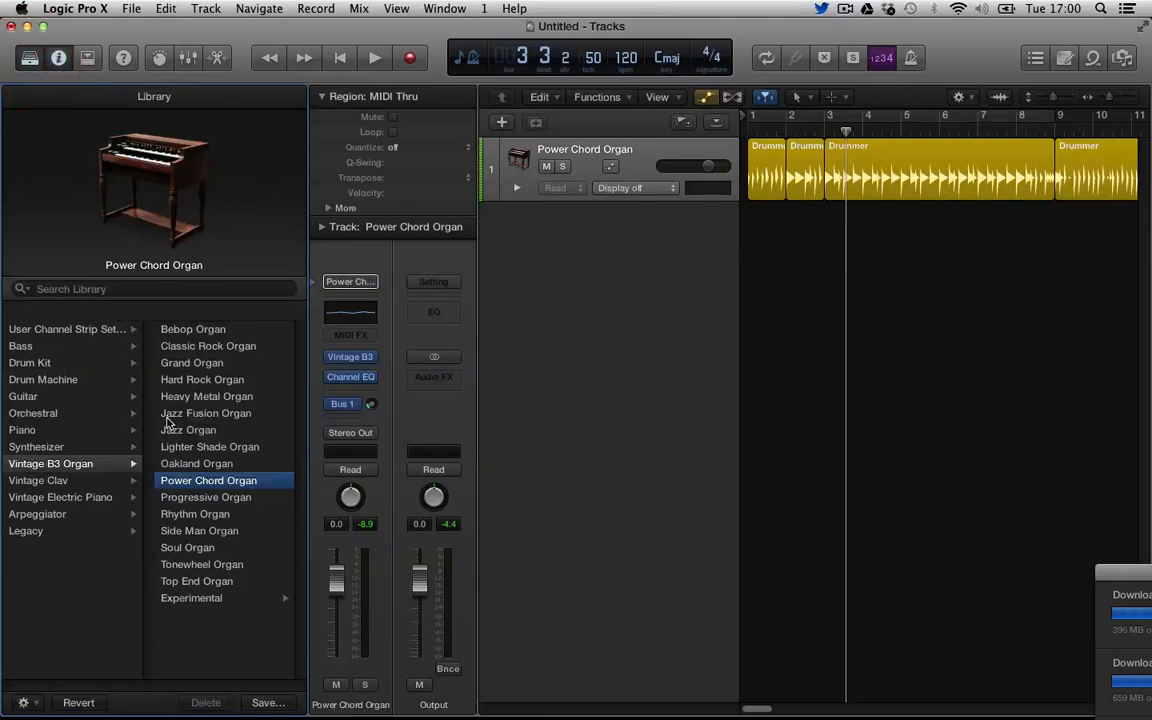
click(29, 57)
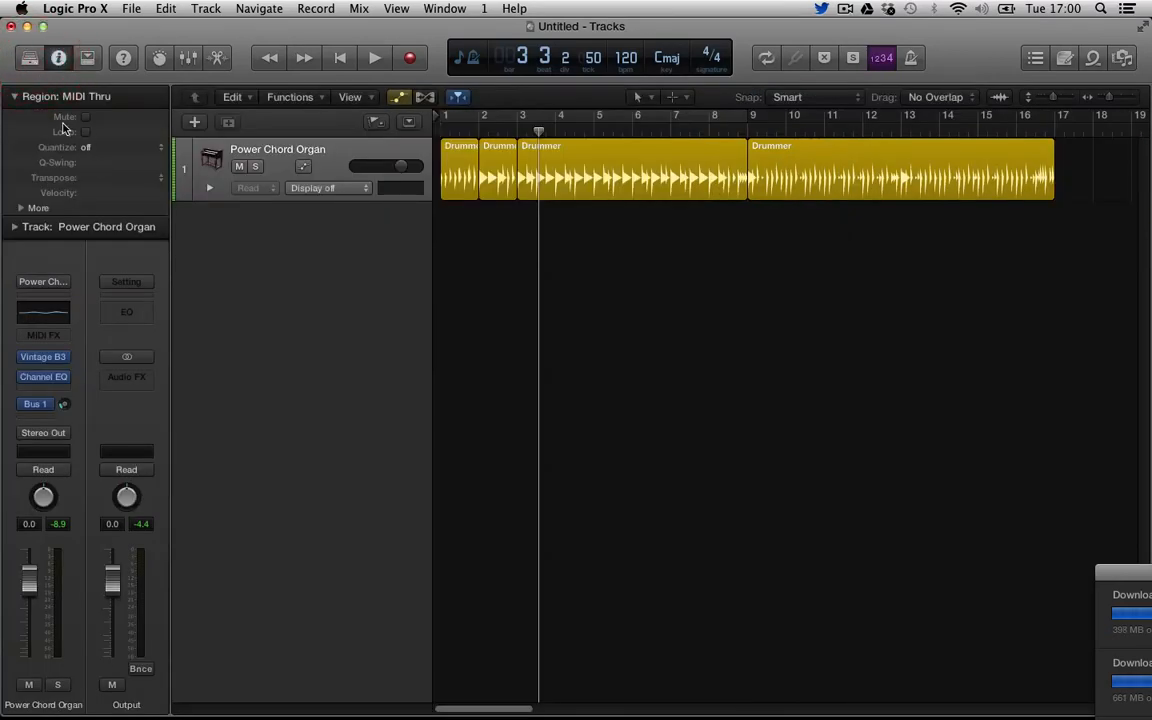
- Open the track's Vintage B3 instrument to look over its drawbars and controls, and close it again
click(47, 358)
click(52, 357)
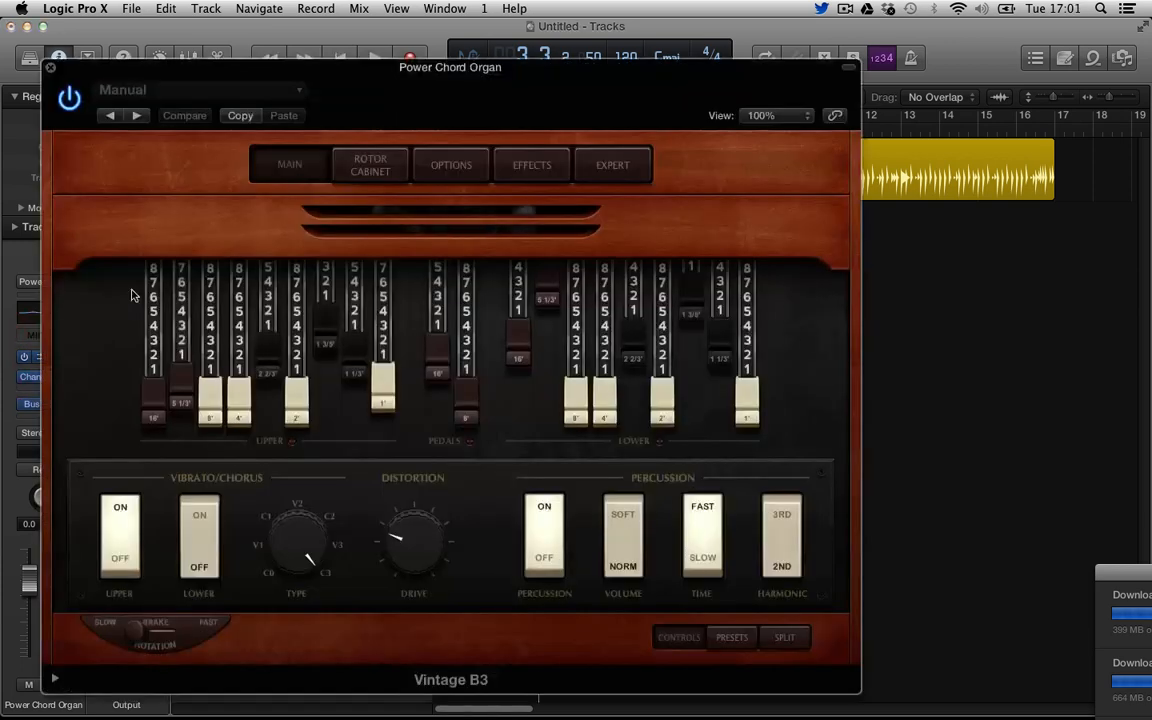
click(50, 67)
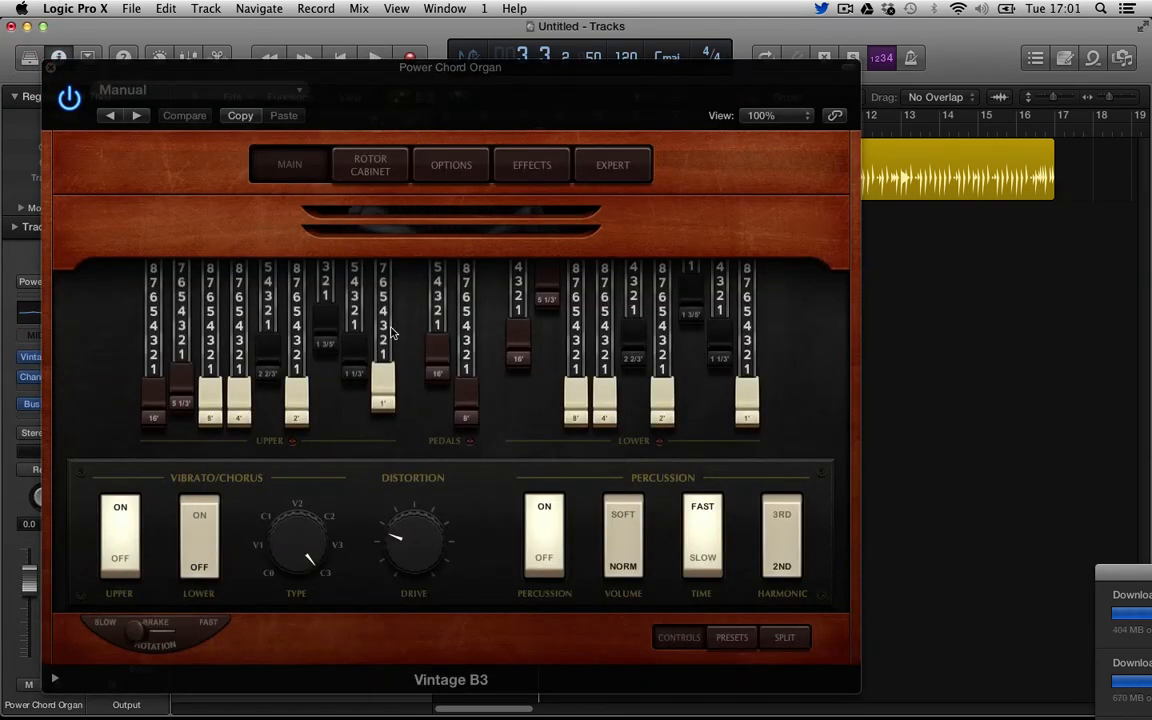
click(50, 67)
- Show the toolbar above the tracks area and try Auto Zoom, switching it on and back off
click(87, 58)
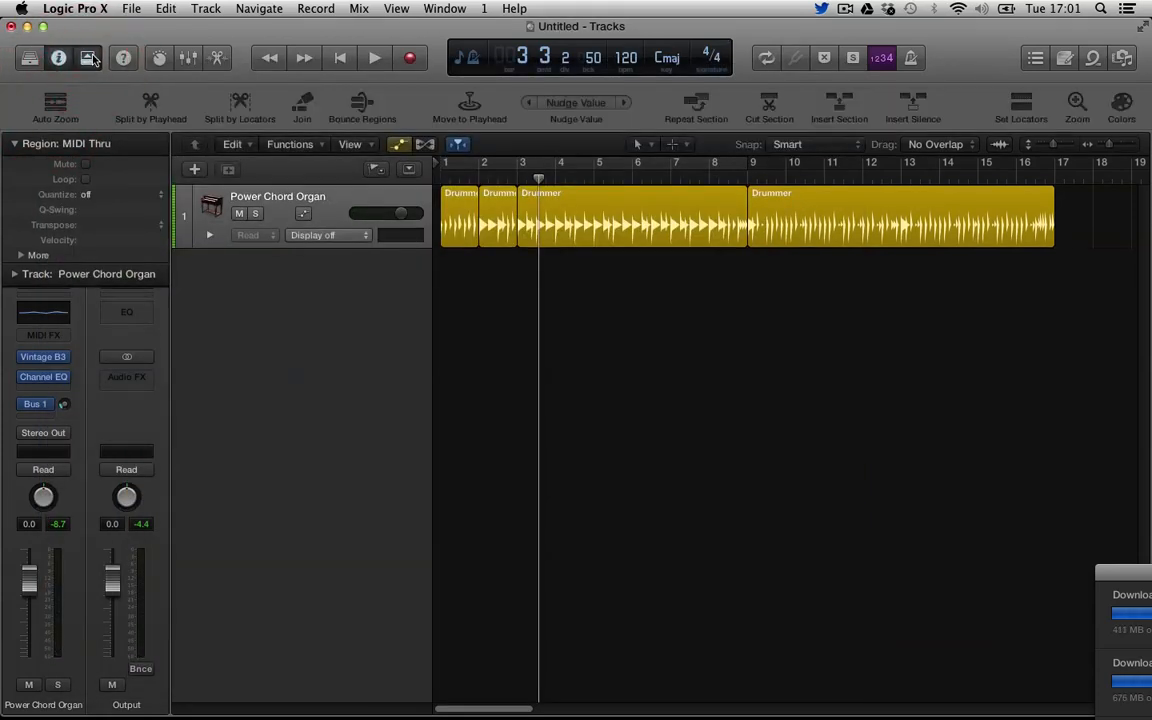
click(88, 58)
click(88, 58)
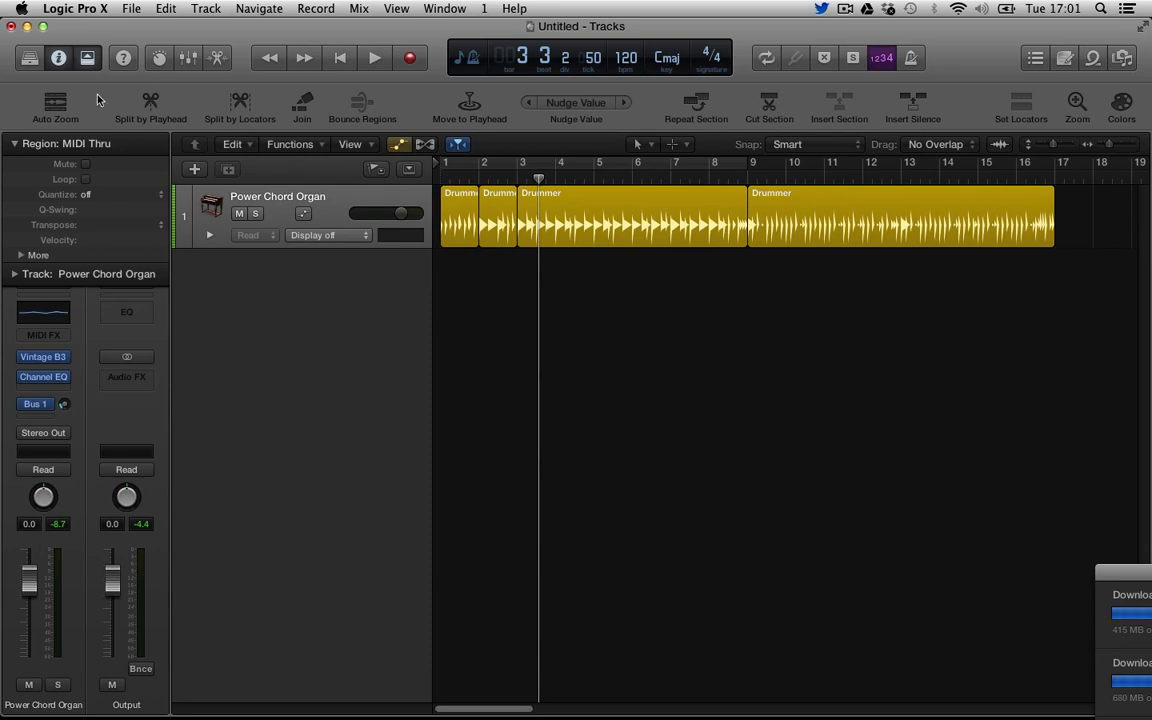
click(60, 103)
click(60, 103)
click(60, 103)
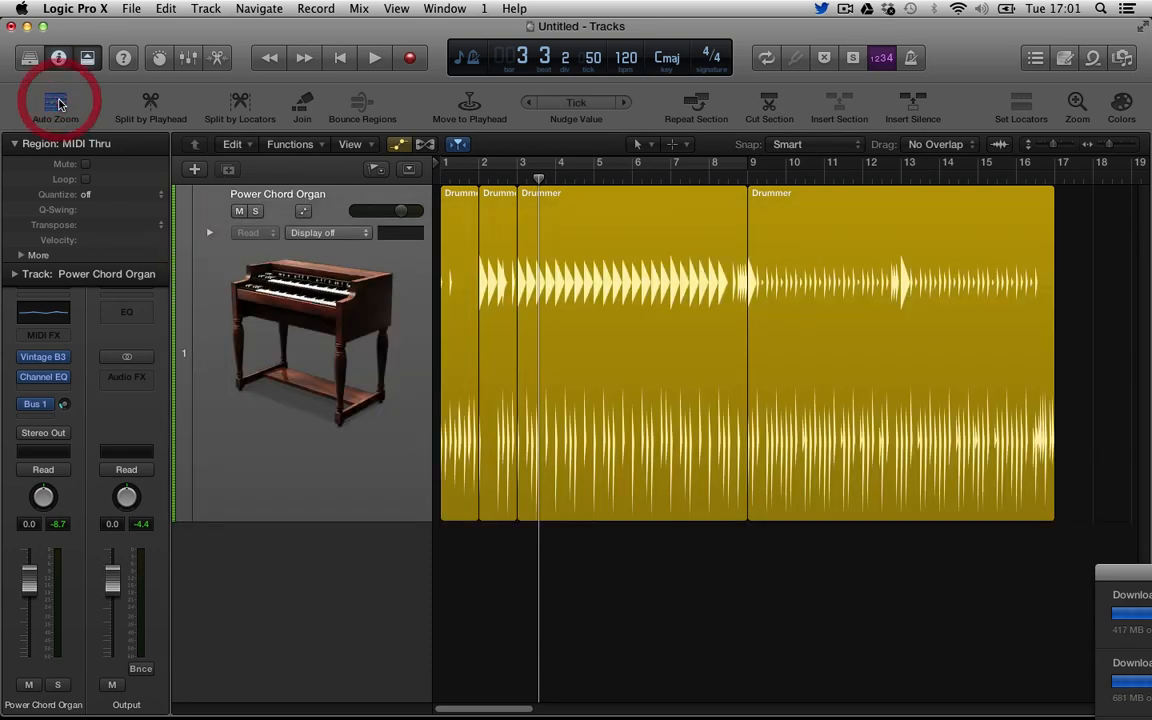
click(60, 103)
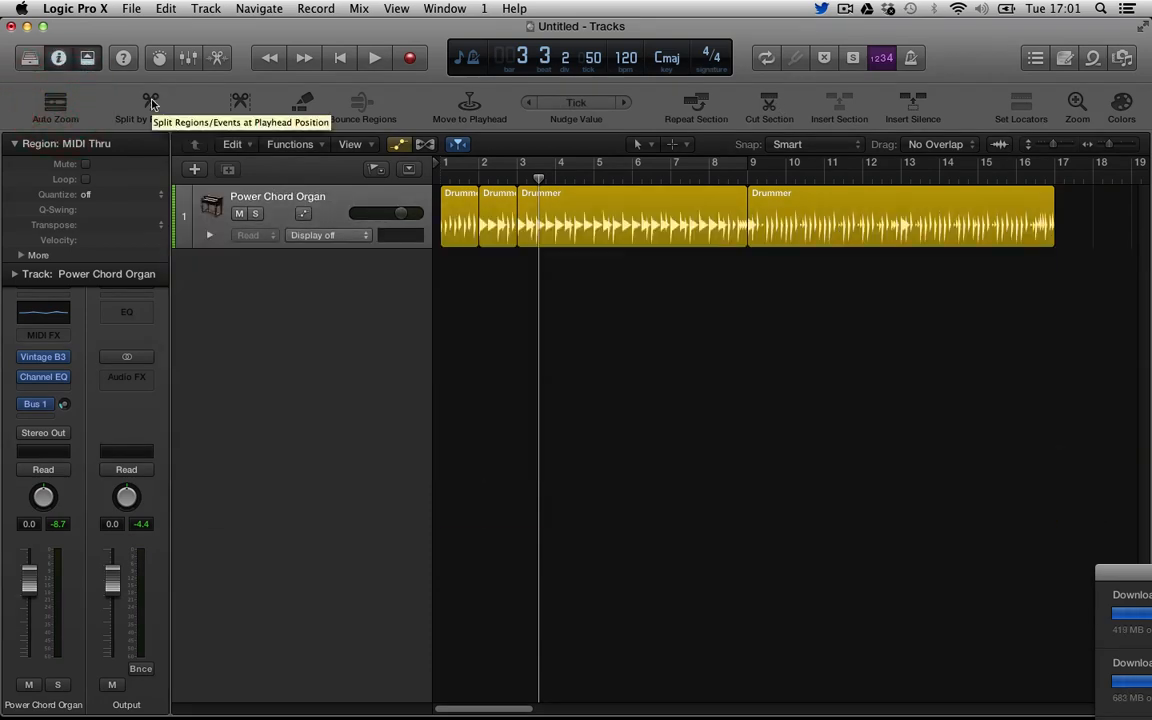
- Split the Drummer region that starts at bar 3 by the playhead at bar 4, and join the two pieces again
drag(537, 178, 553, 178)
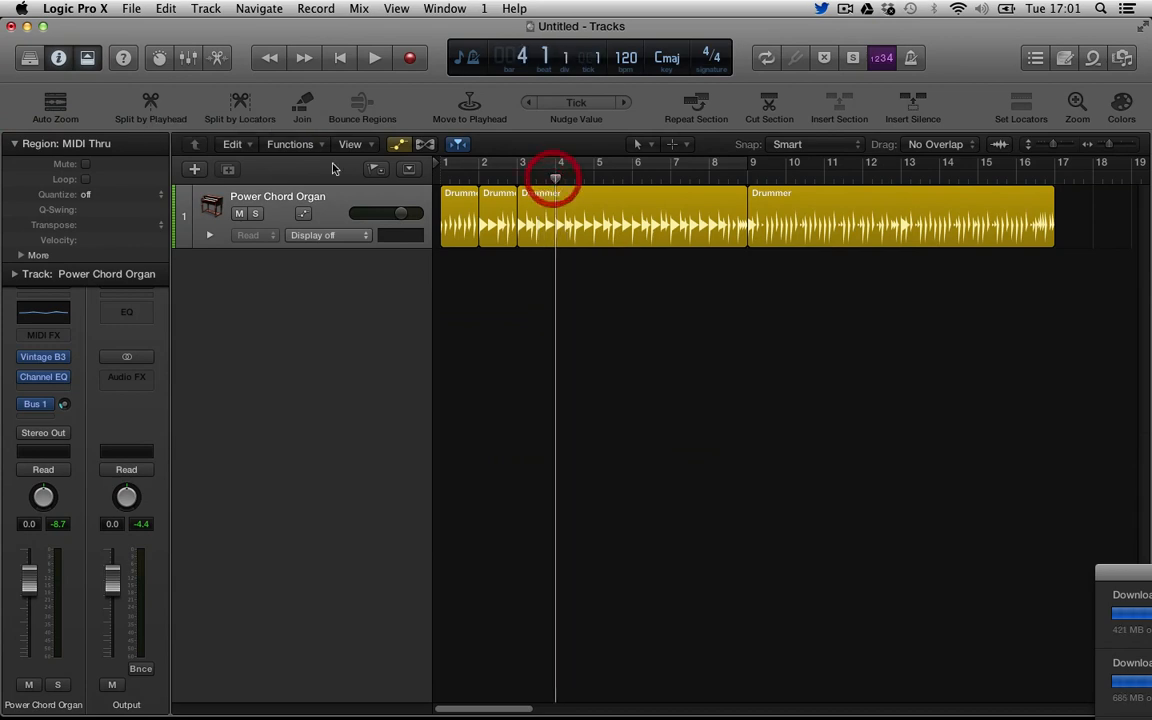
click(150, 104)
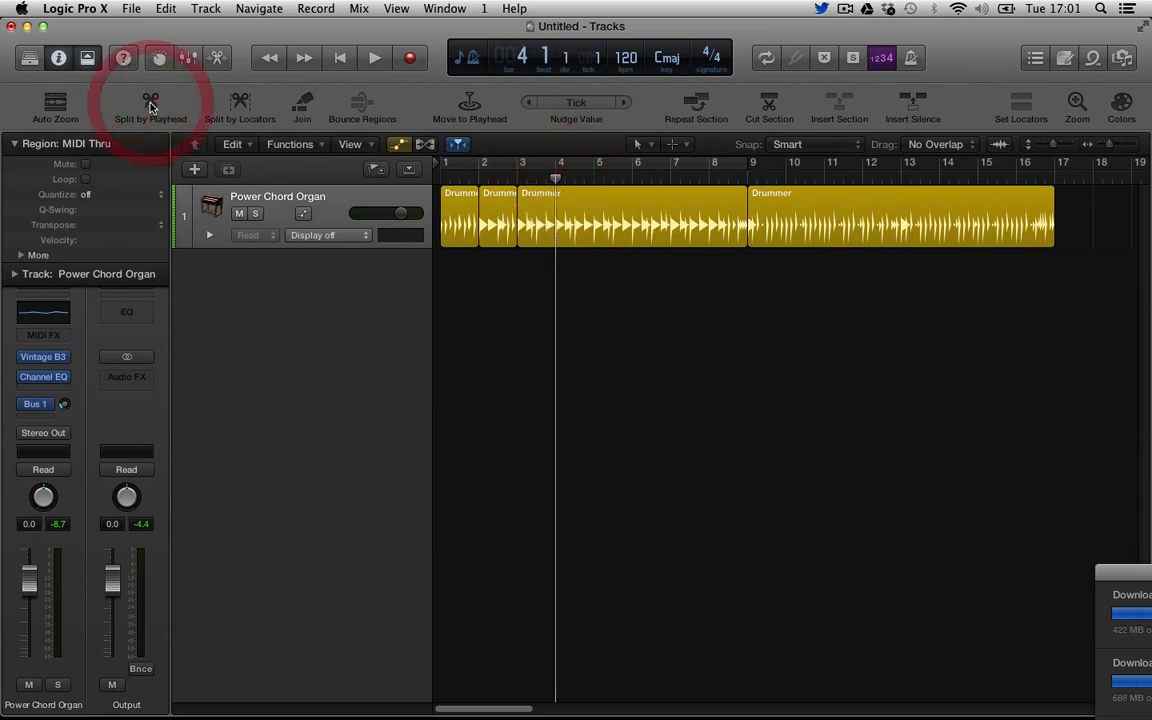
click(150, 104)
click(622, 215)
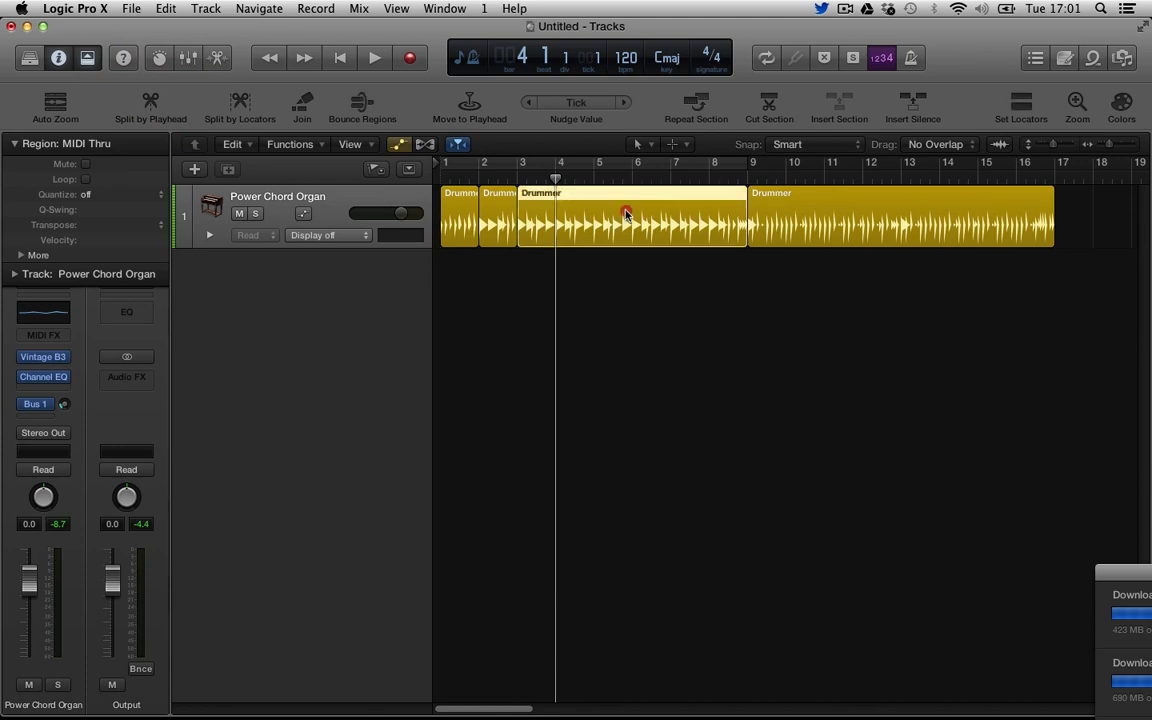
click(152, 104)
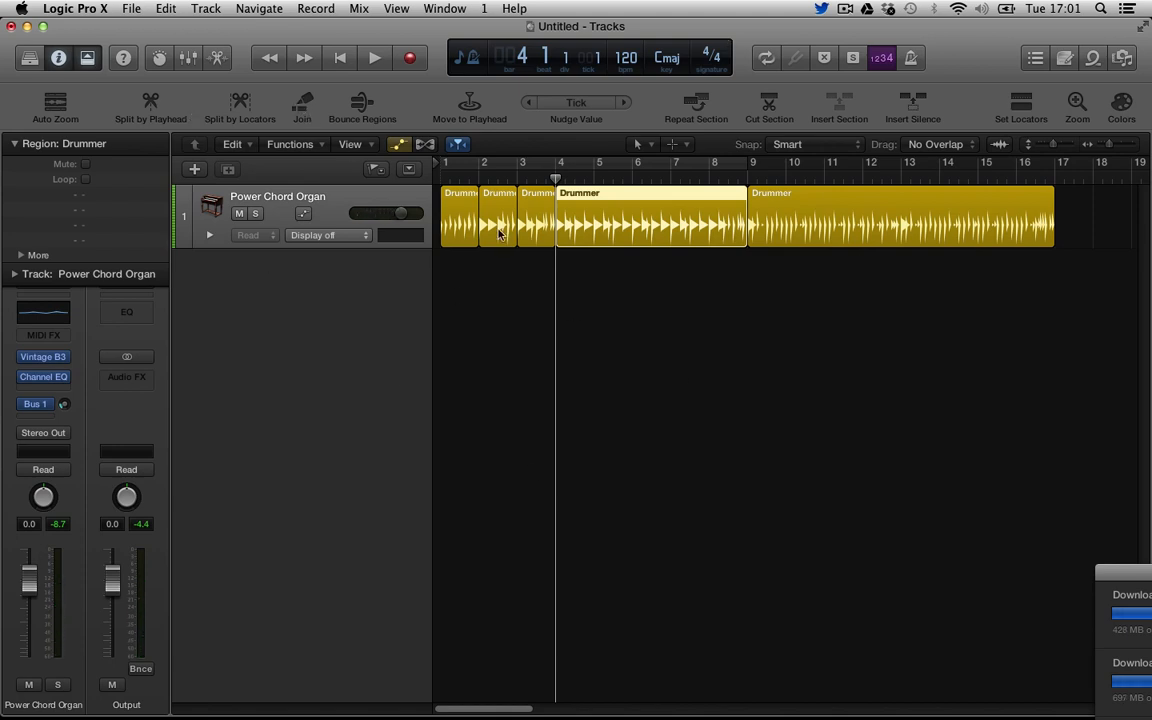
shift+click(540, 218)
click(302, 104)
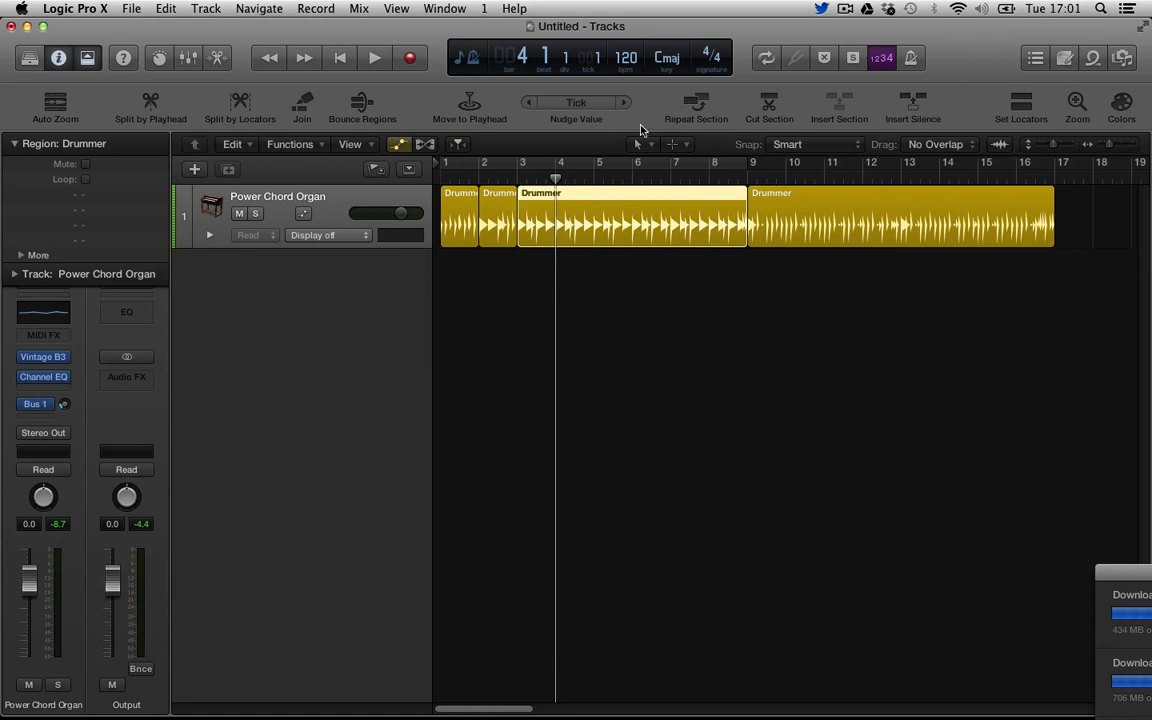
- Try moving the selected Drummer region to the playhead at bar 4, and undo the move
click(469, 101)
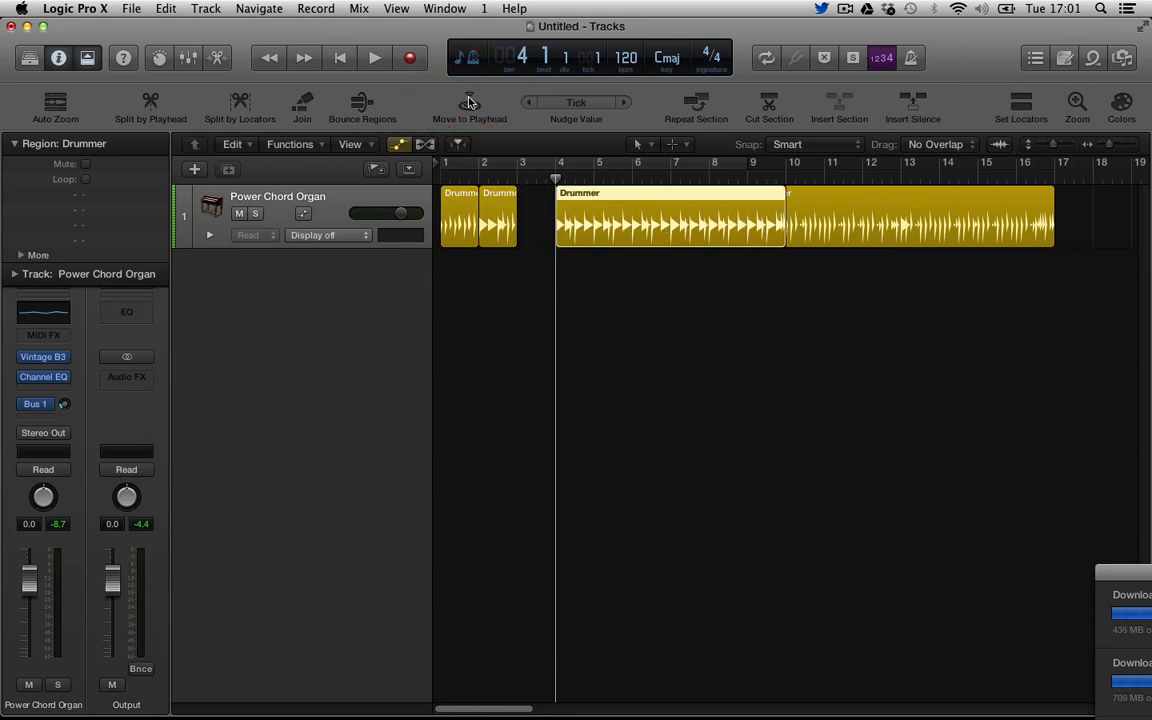
key(super+z)
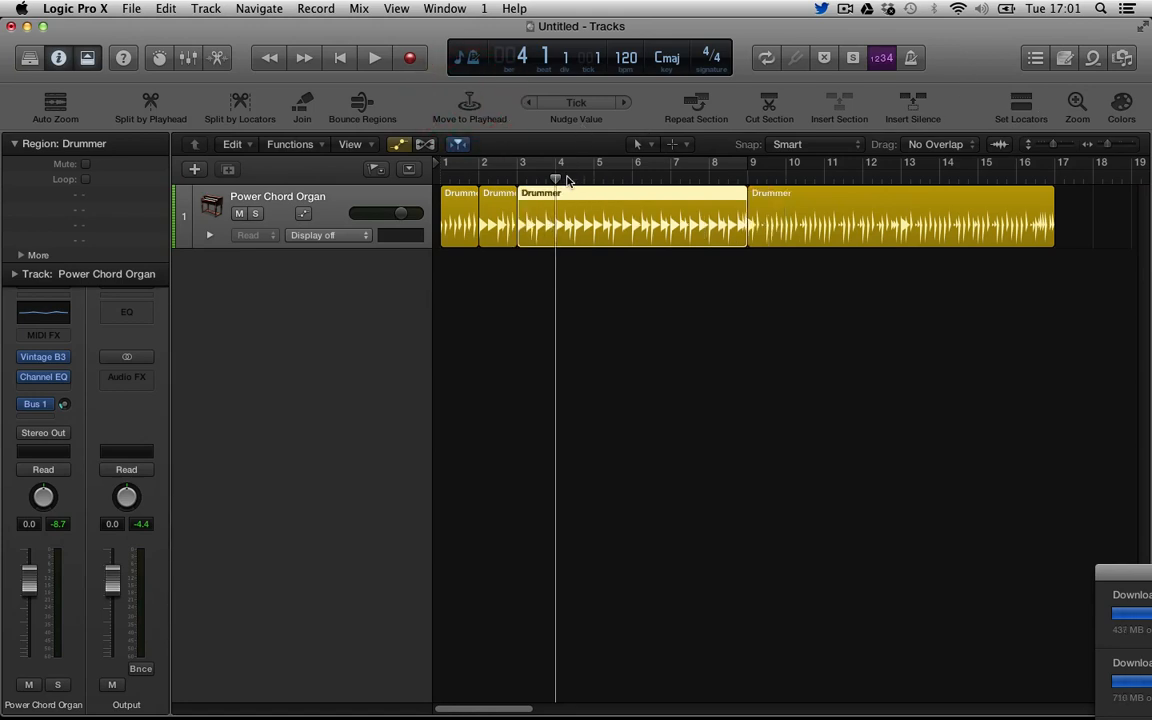
- Move the selected Drummer region to the playhead at bar 6, and return it to bar 3 with the last region starting at bar 9
mouse_move(628, 178)
mouse_down()
mouse_move(660, 178)
mouse_move(632, 178)
mouse_up()
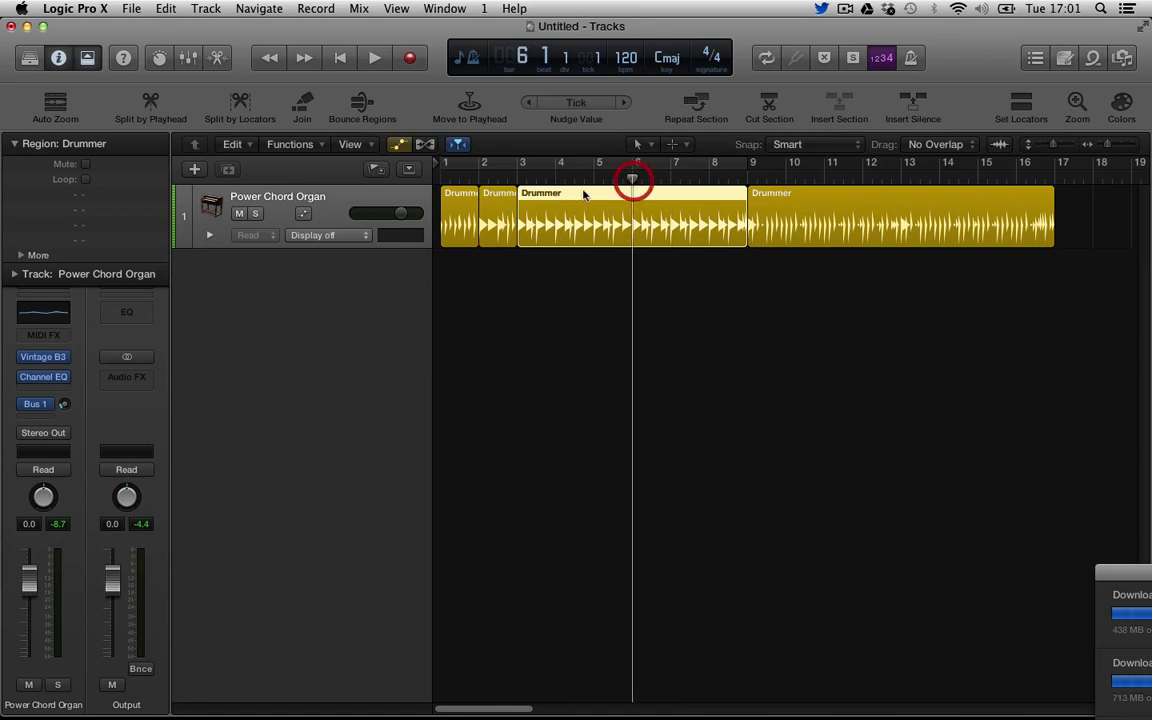
click(478, 106)
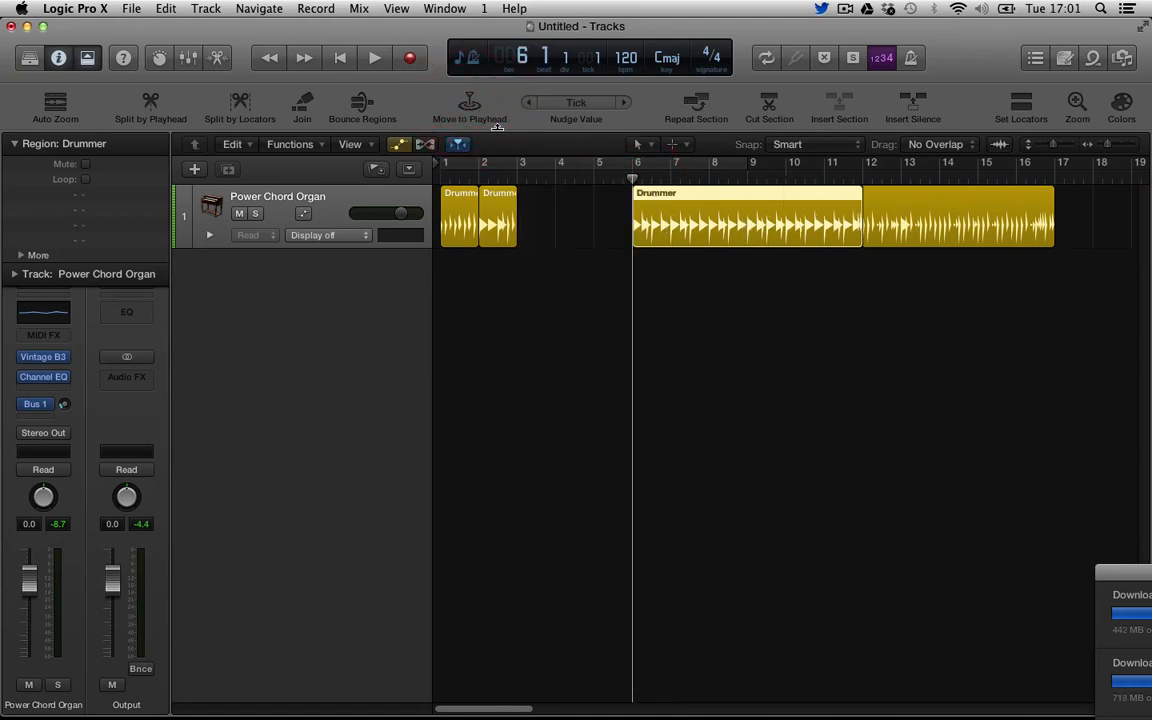
drag(672, 191, 563, 193)
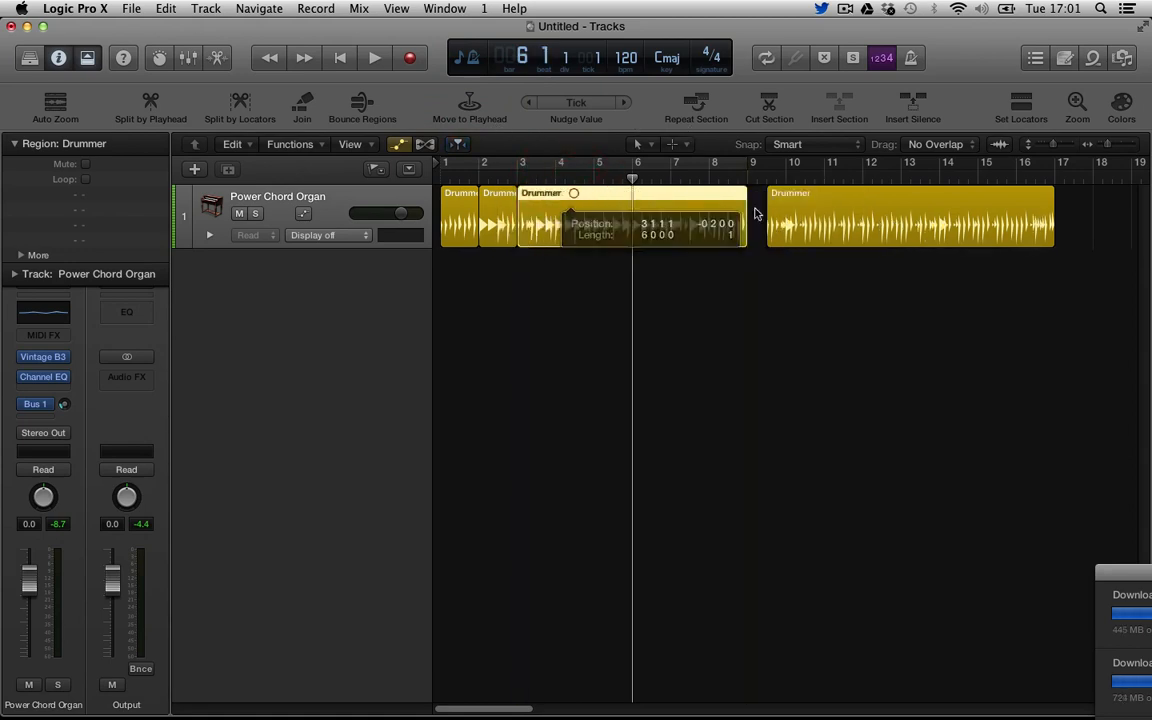
drag(805, 197, 786, 195)
- Use Repeat Section to duplicate the Drummer regions spanning bars 1 to 8 so the copies start at bar 9
click(864, 196)
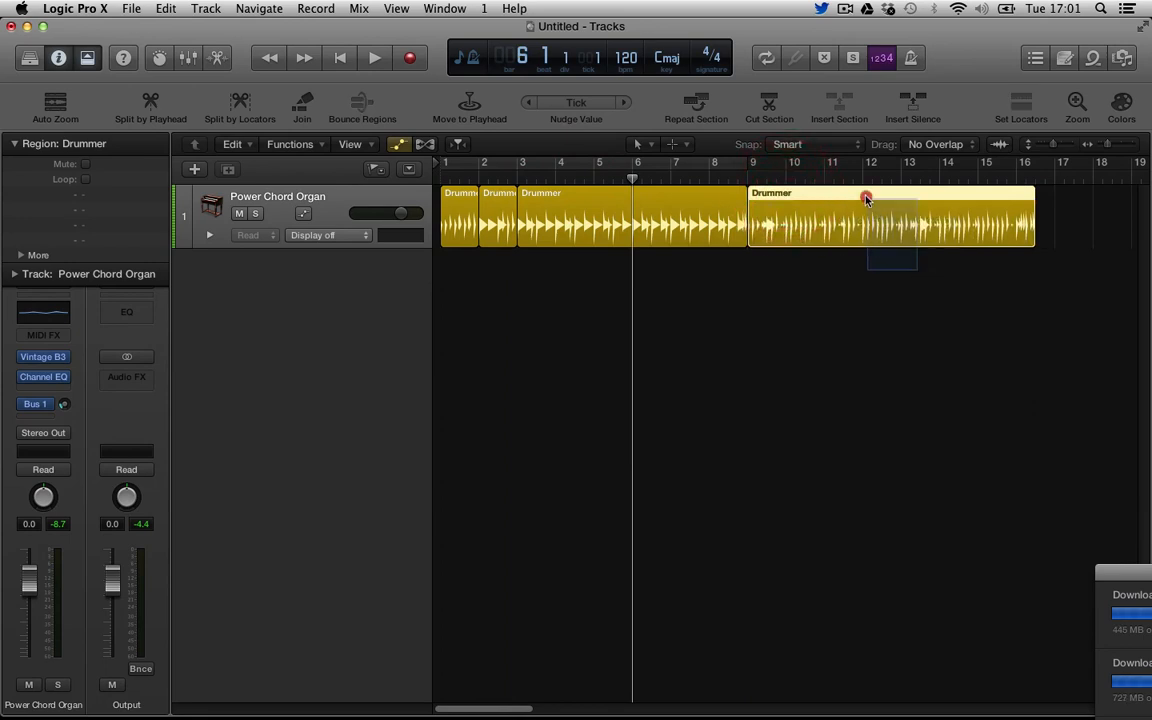
click(700, 105)
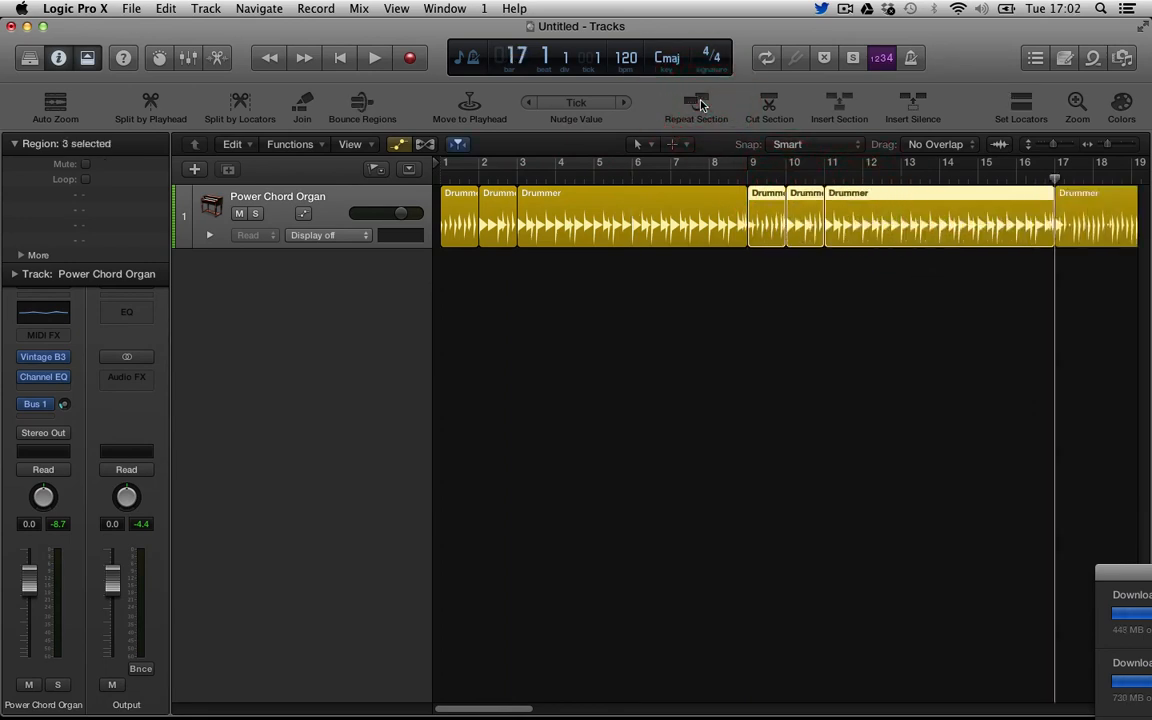
key(super+Left)
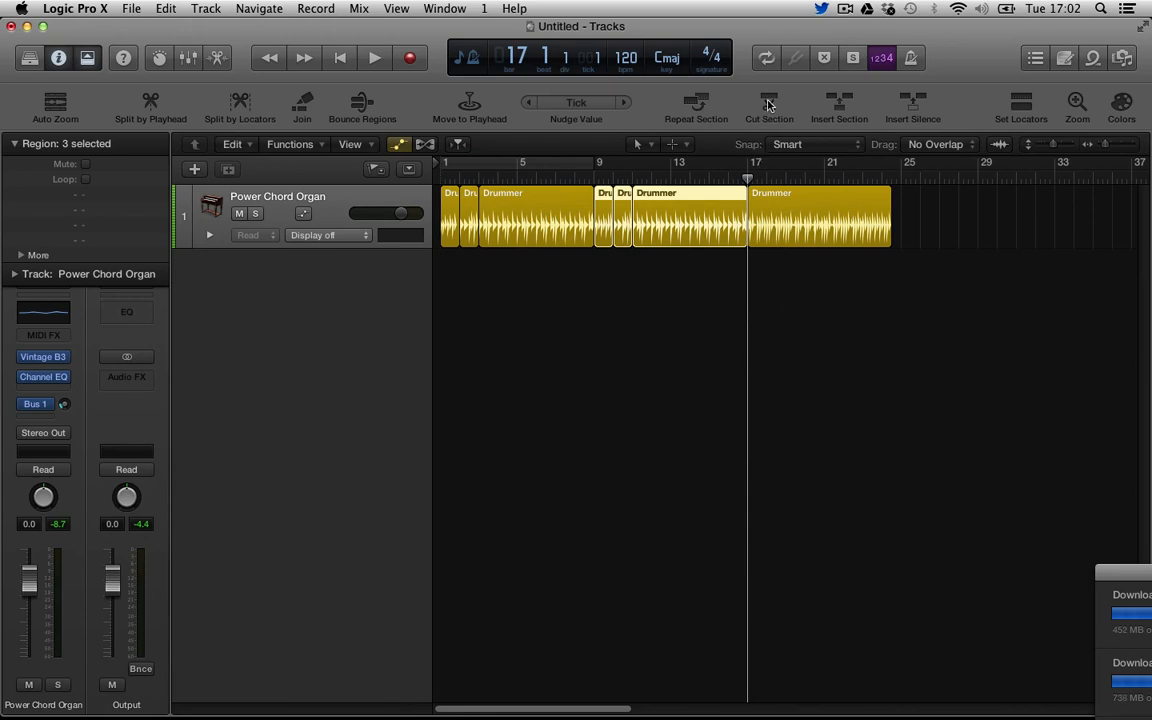
- Try Repeat Section with all the Drummer regions selected, and undo the repeat
drag(815, 287, 450, 193)
click(696, 104)
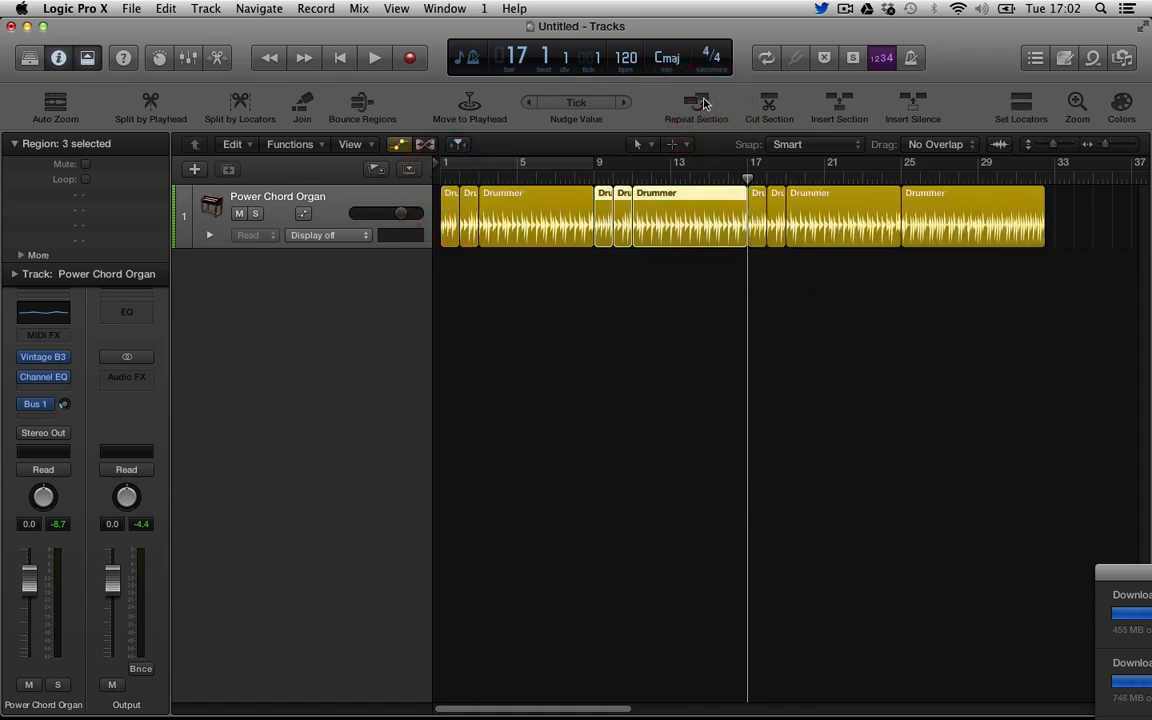
key(super+z)
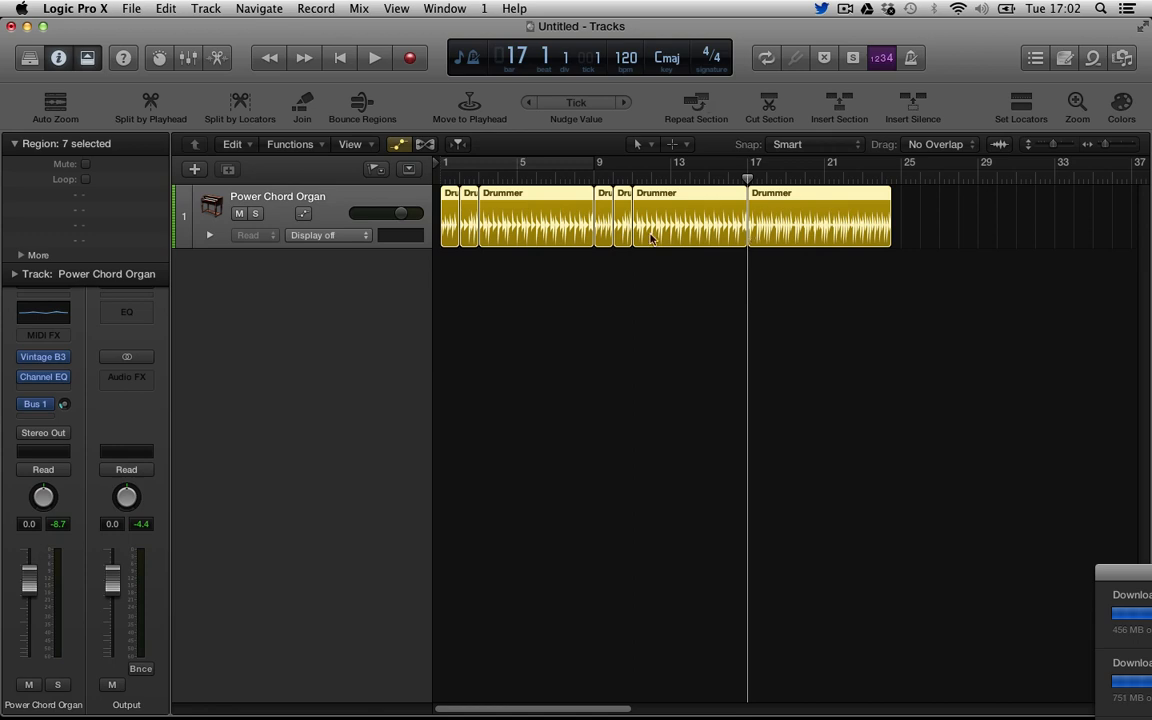
- Delete the last Drummer region, which starts at bar 17
click(823, 222)
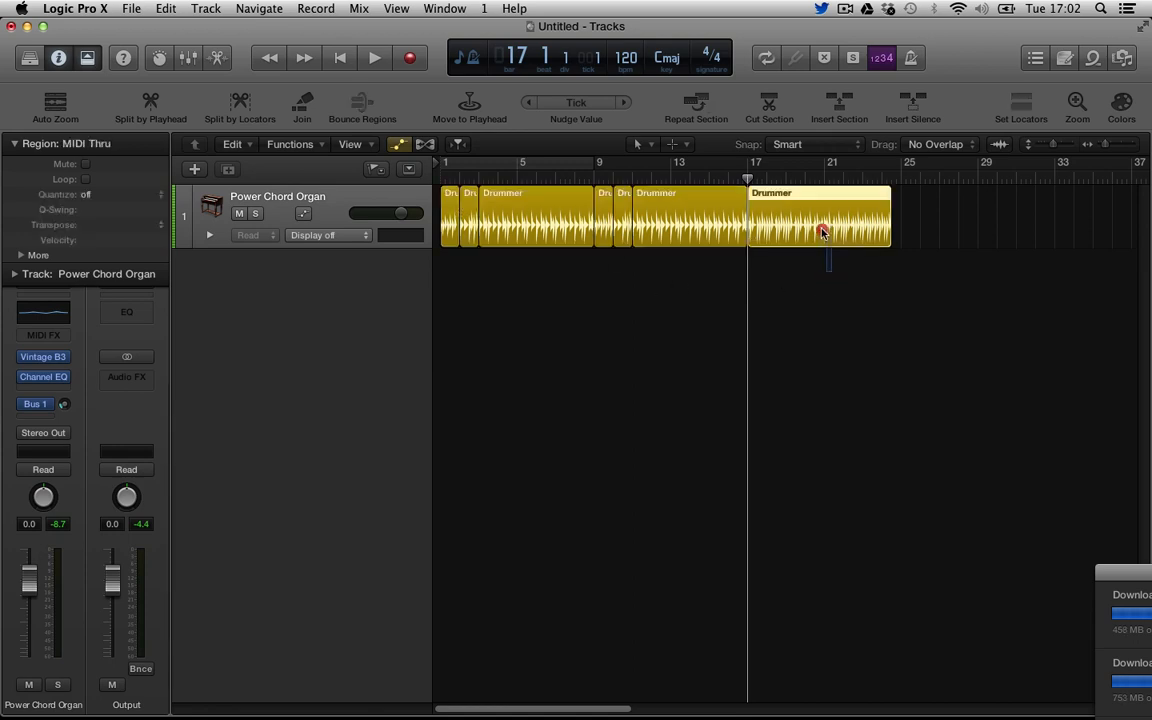
key(Delete)
- Try Repeat Section on all six remaining Drummer regions, and undo the result
click(450, 195)
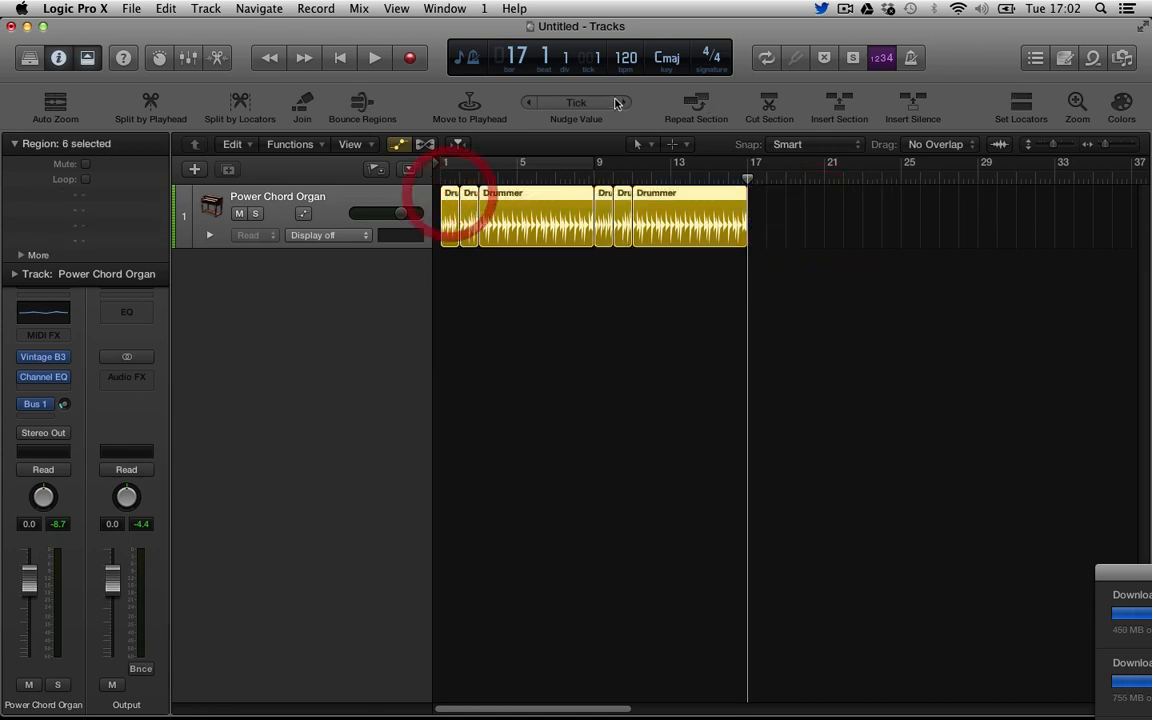
click(697, 101)
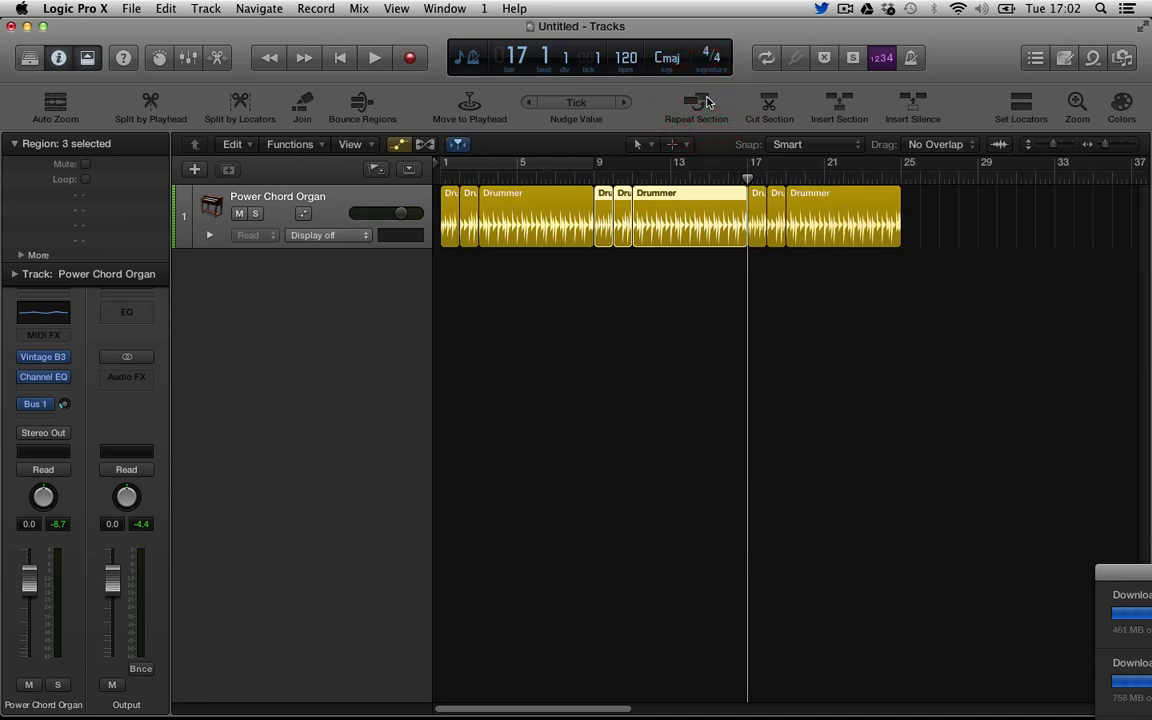
key(super+z)
- Turn on the cycle range, extend it to cover bars 1 to 17, and repeat that section from bar 17
click(553, 165)
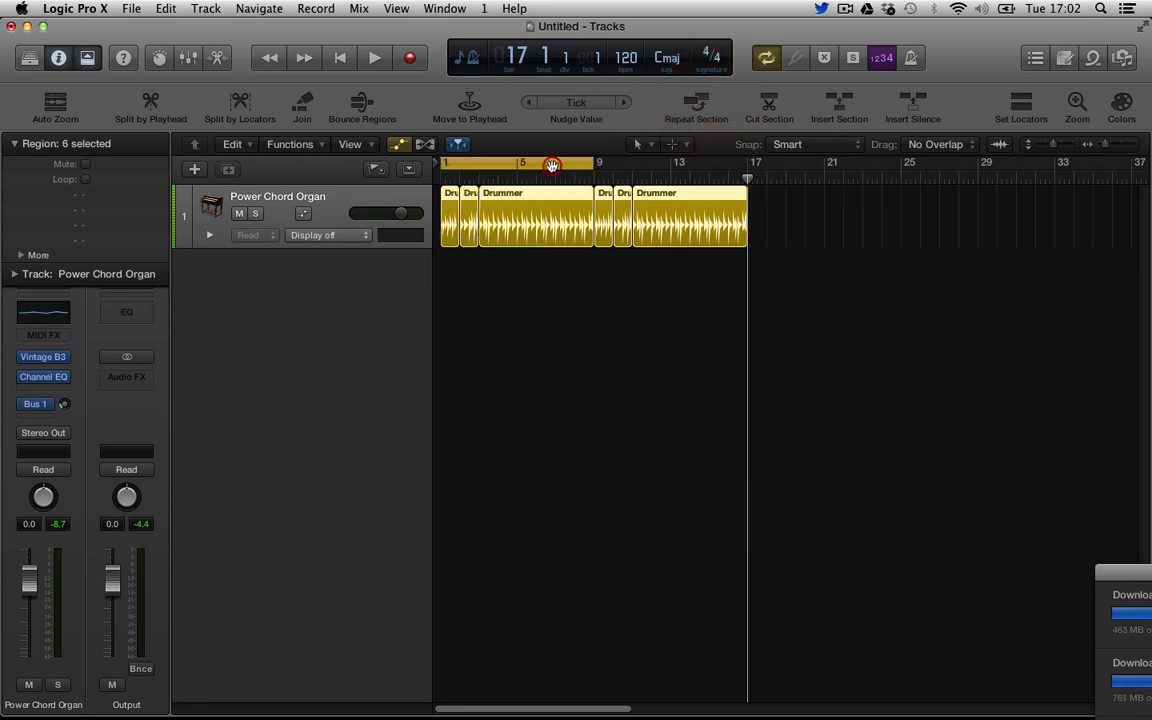
drag(591, 164, 748, 186)
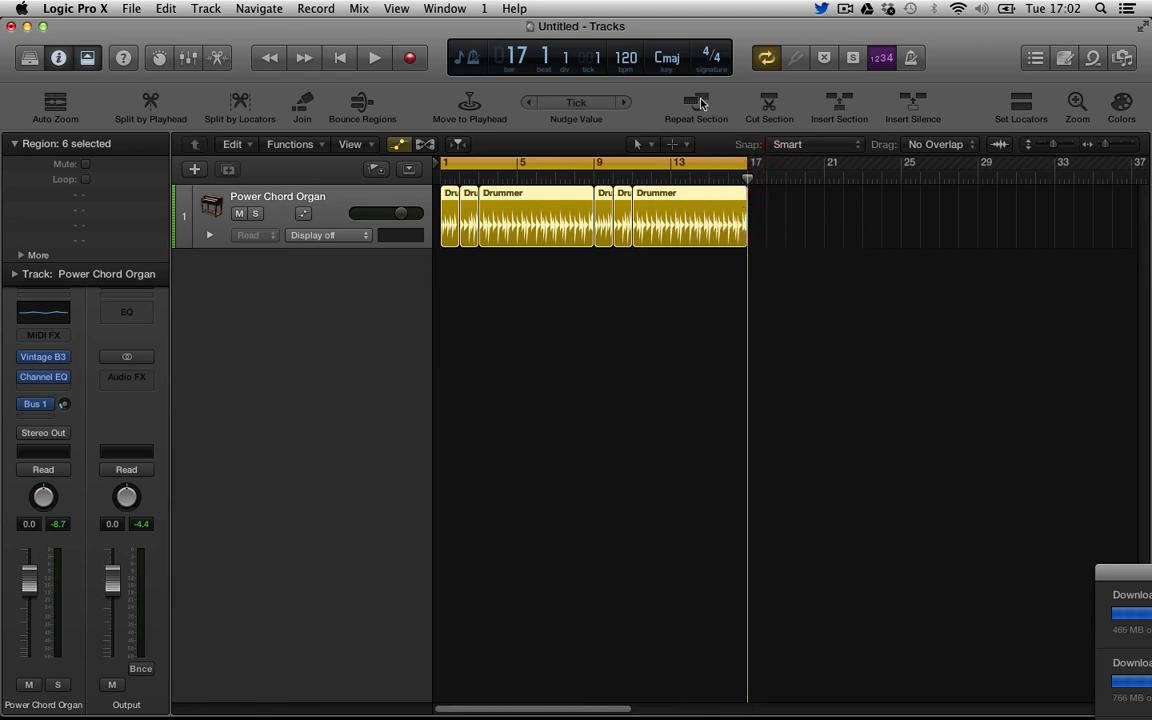
click(701, 103)
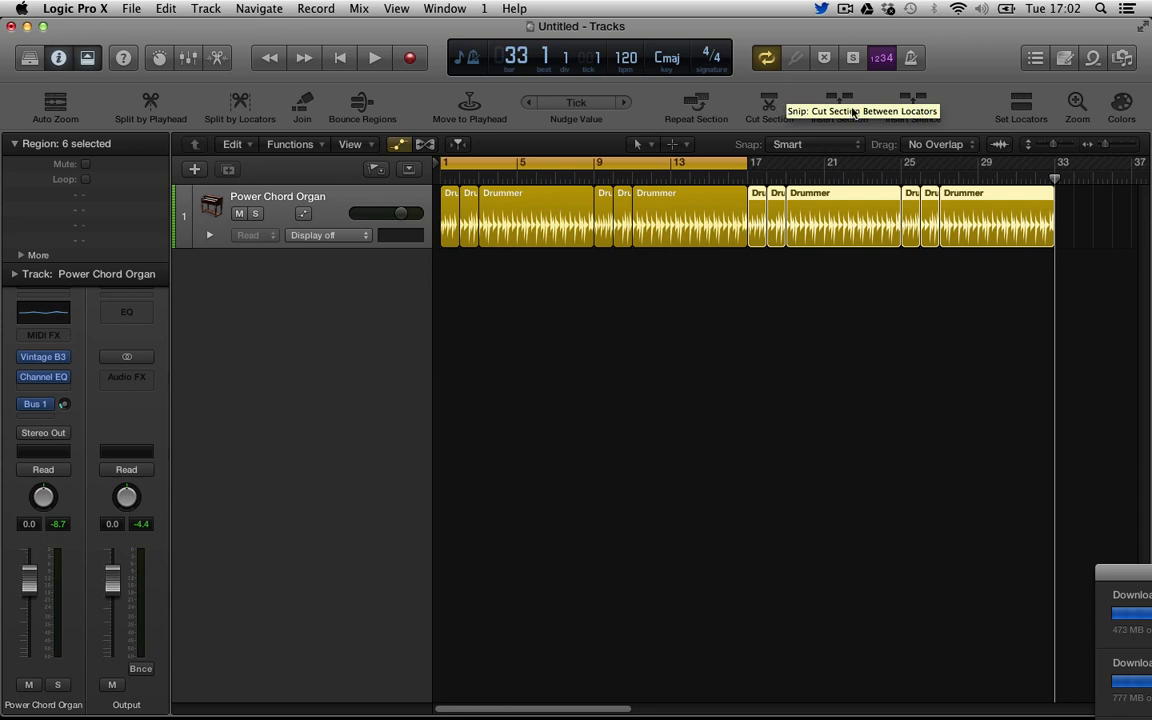
- Hide the toolbar and turn on Quick Help
click(90, 58)
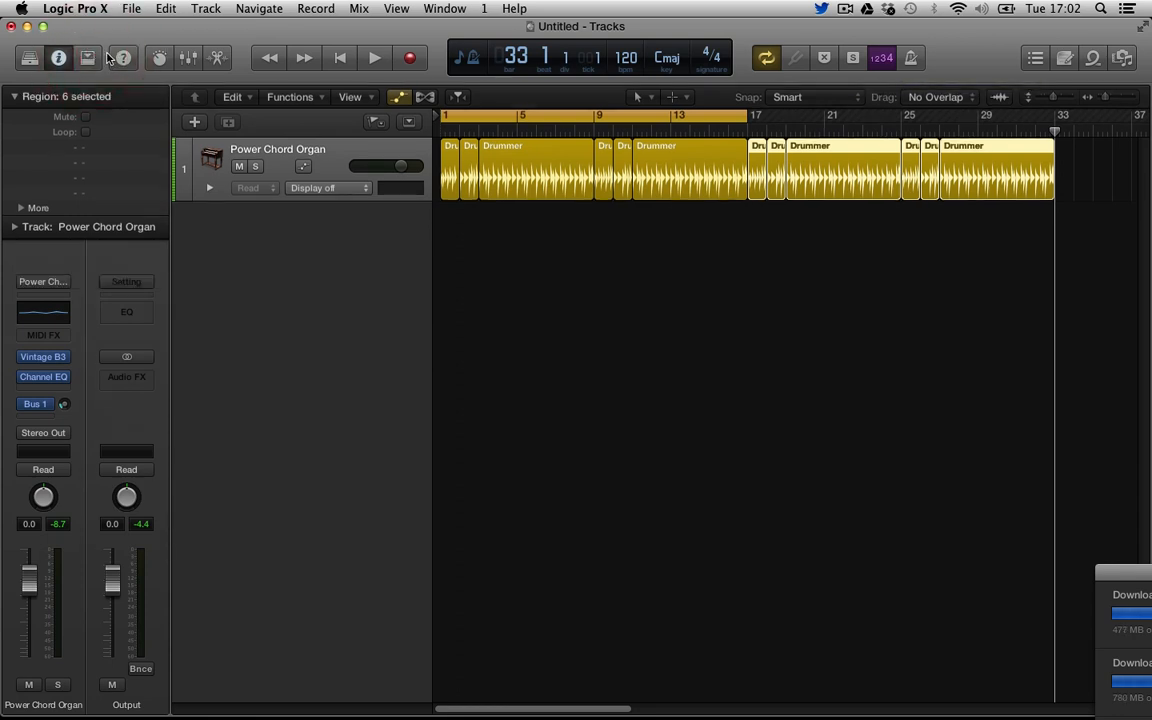
click(124, 59)
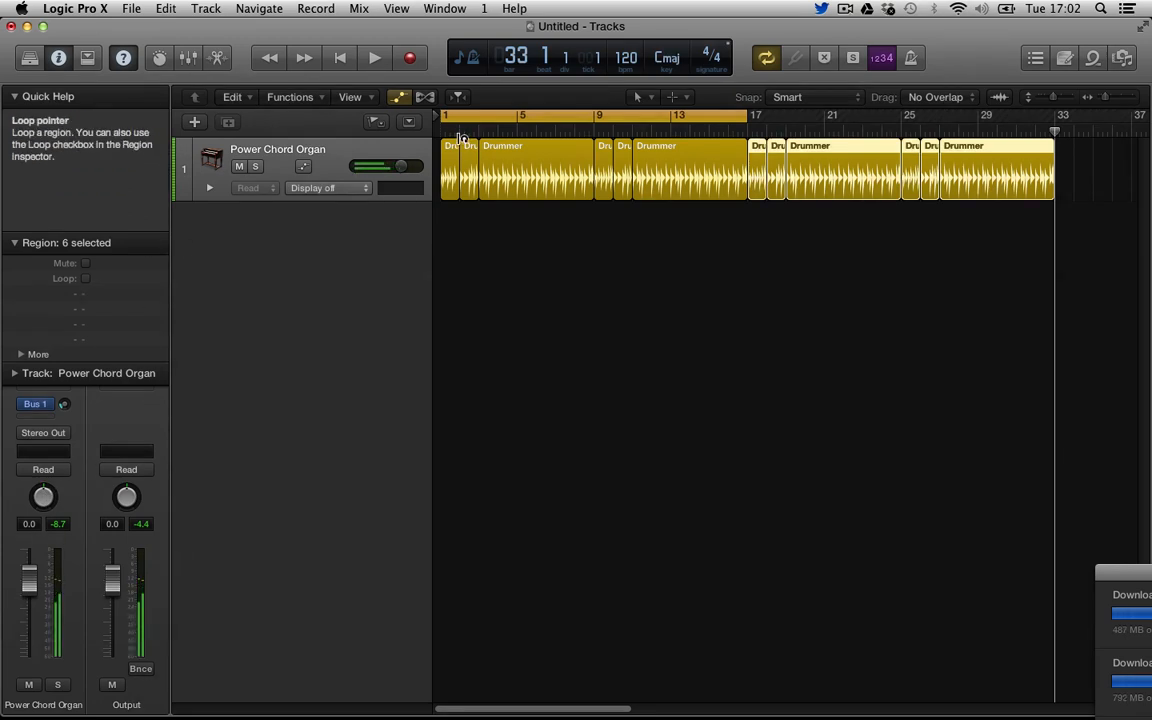
- Mute the Power Chord Organ track, and open the New Tracks dialog and cancel it
click(29, 684)
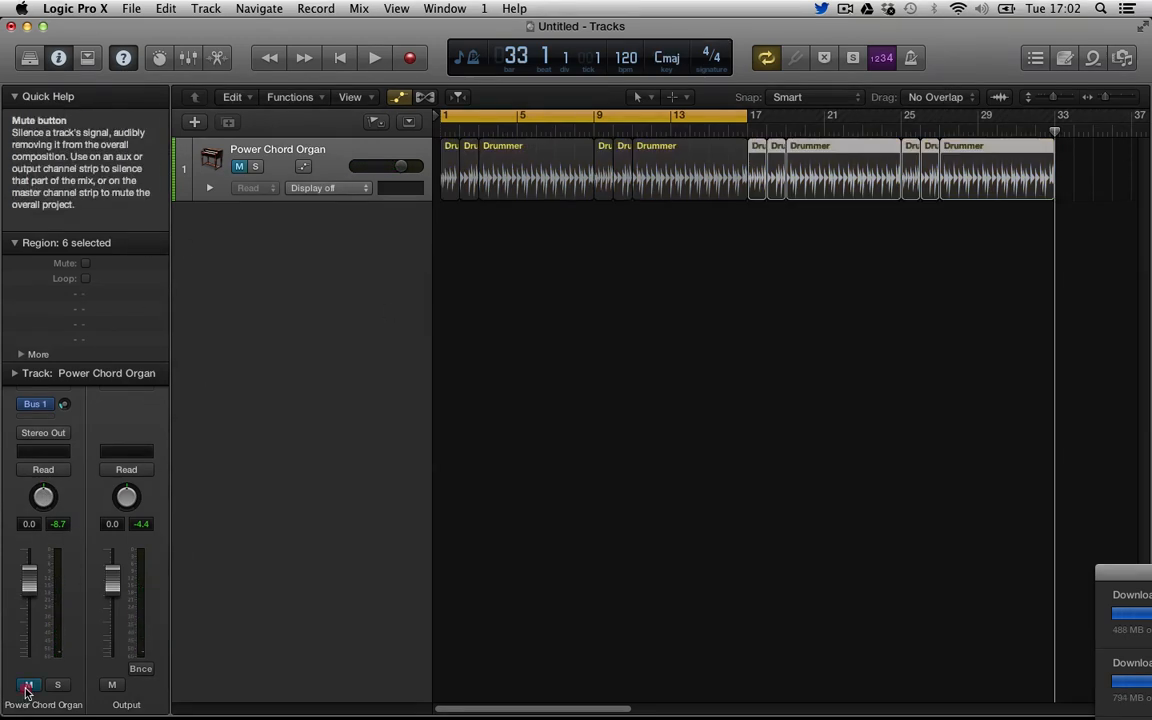
click(197, 122)
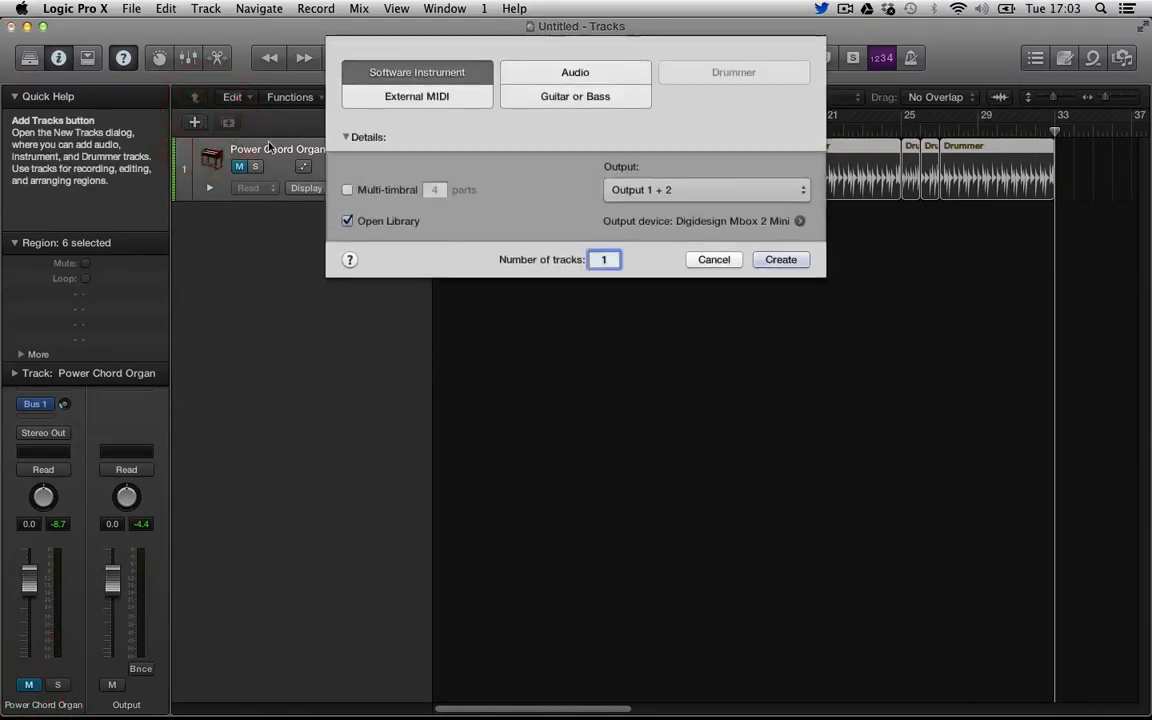
click(716, 263)
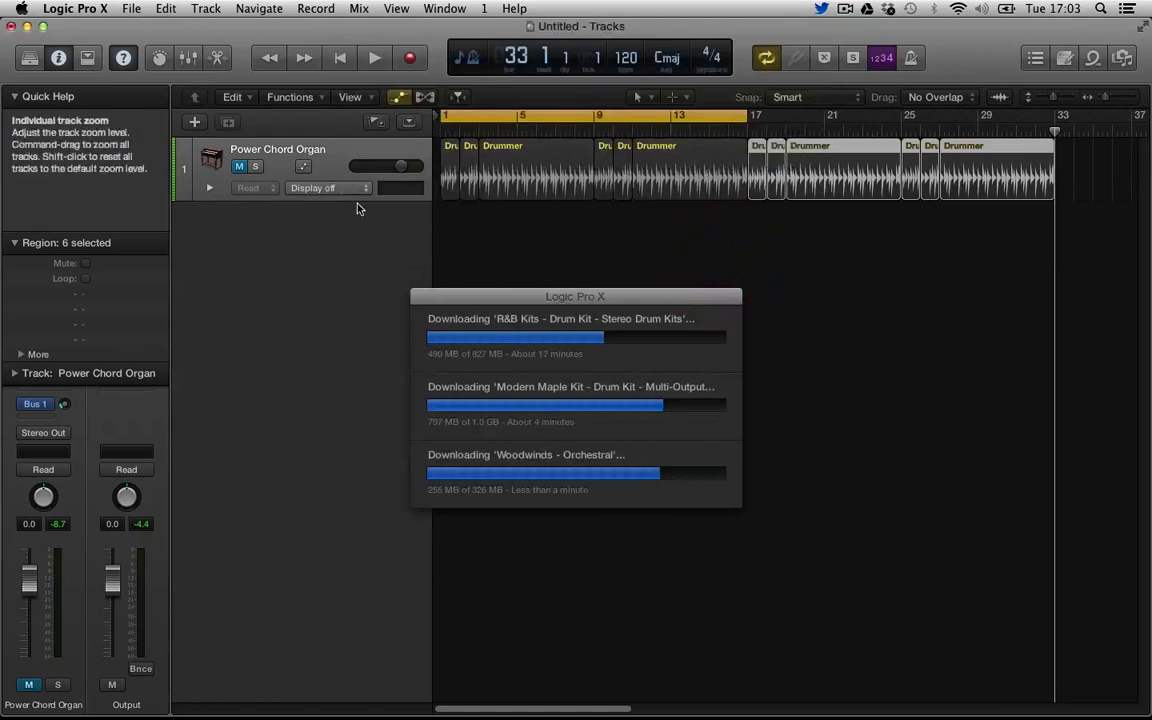
- Turn off Quick Help and show the Smart Controls, moving the download progress window clear of them
click(123, 57)
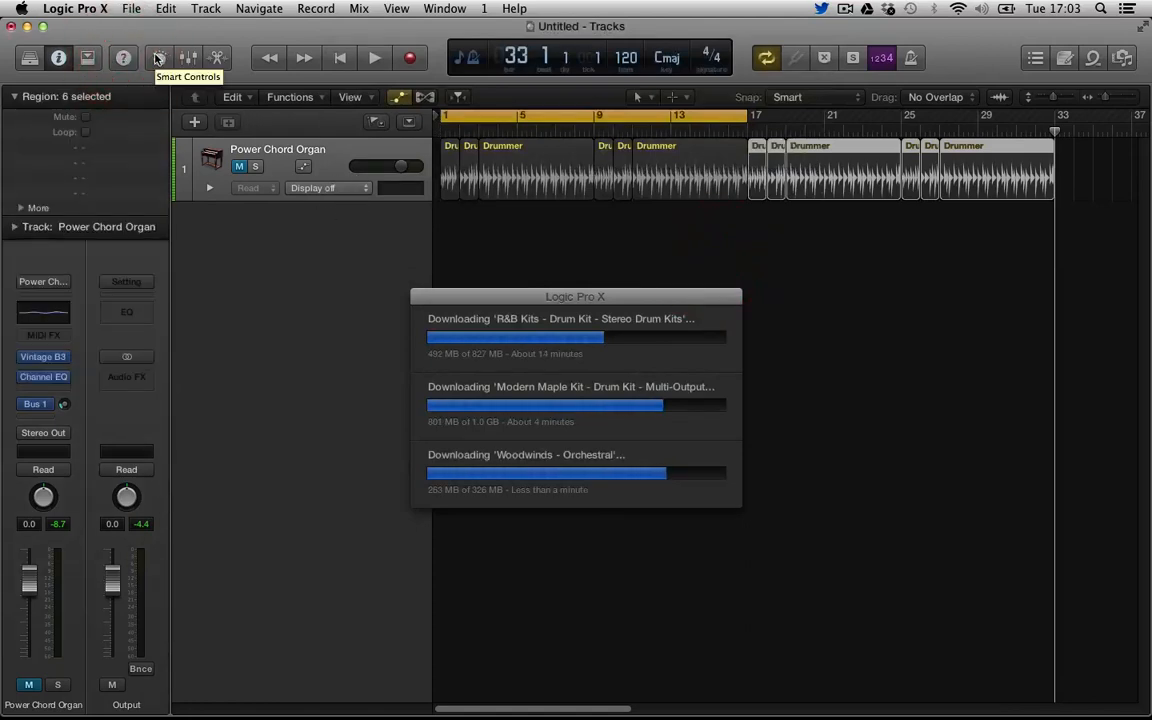
click(158, 58)
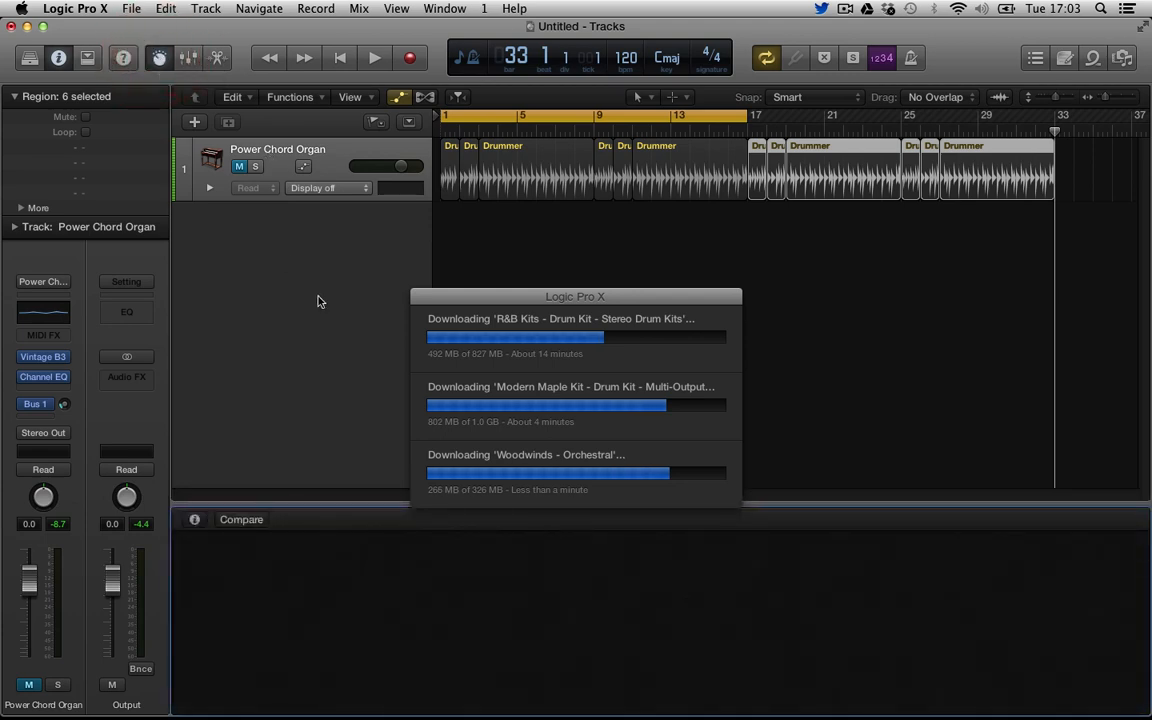
drag(475, 300, 803, 233)
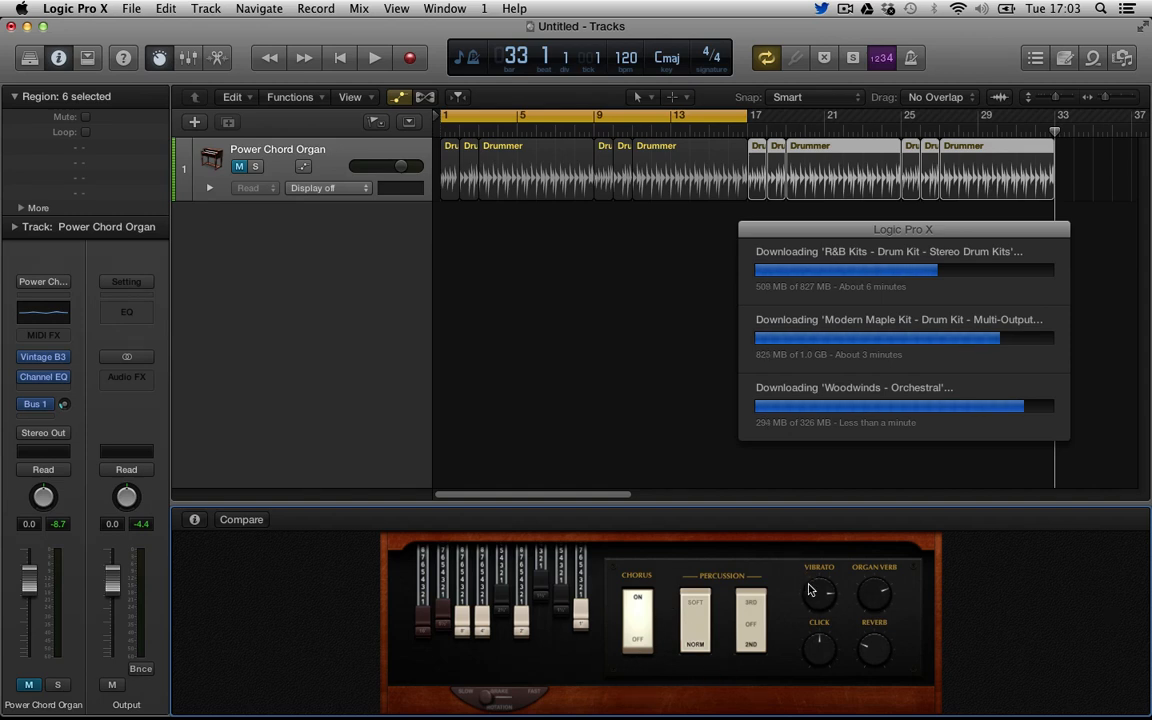
- Unmute the Power Chord Organ track, and turn the organ's Vibrato to minimum and its Click up in the Smart Controls
drag(810, 590, 812, 575)
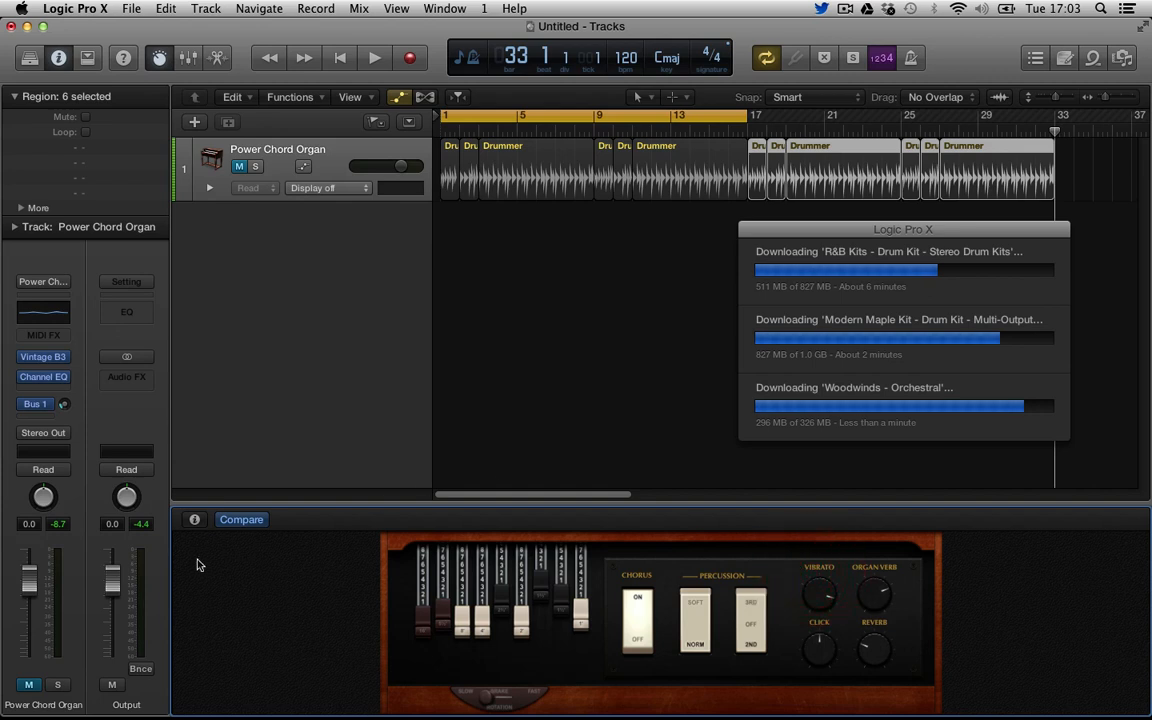
click(28, 684)
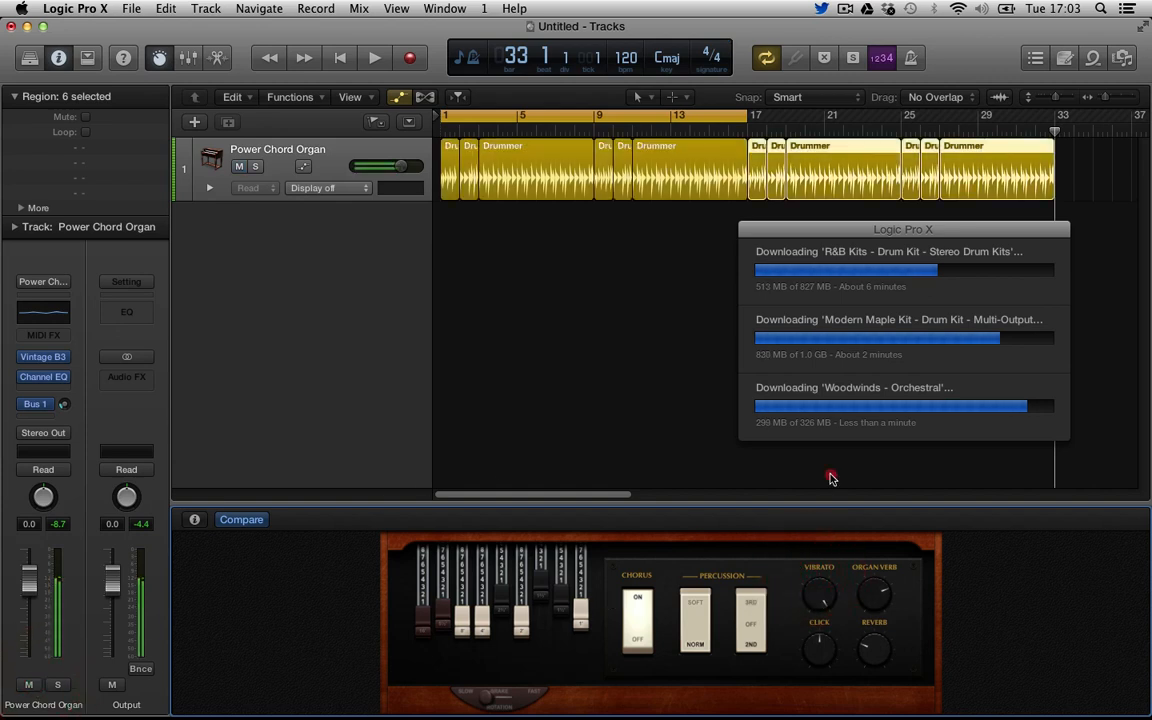
drag(830, 478, 813, 706)
drag(817, 636, 812, 604)
- Replace the track's Vintage B3 instrument with a stereo ES2 synthesizer, and close its plug-in window to see its Smart Controls
click(43, 356)
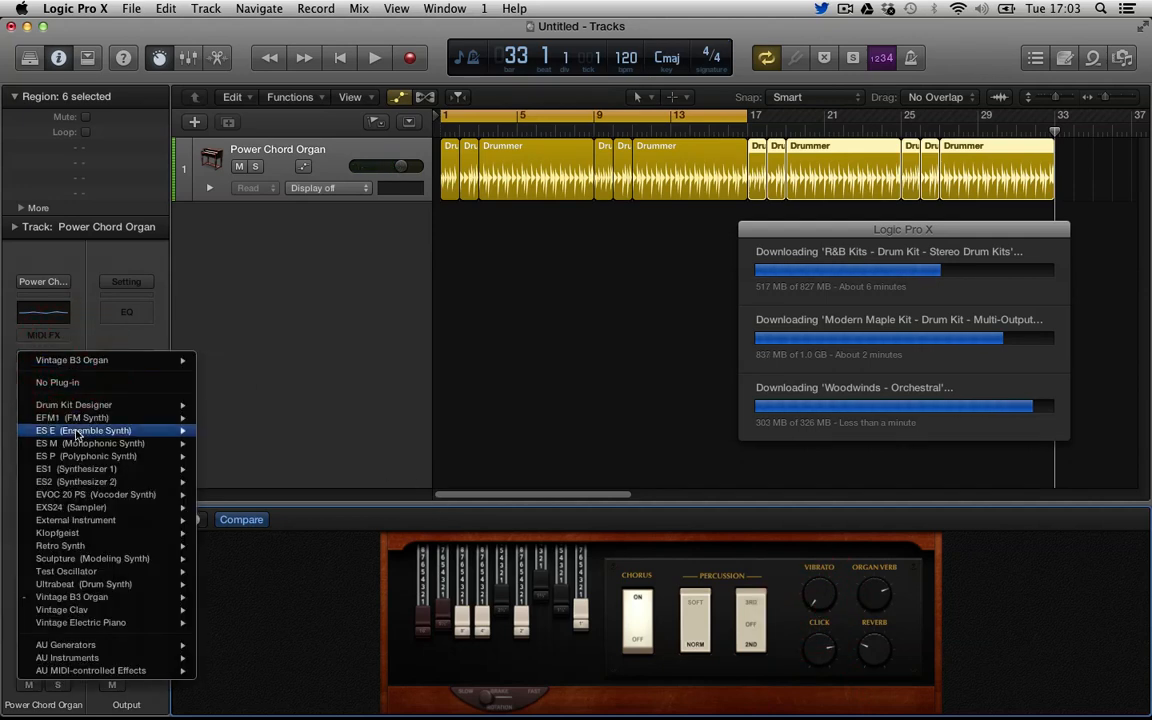
mouse_move(150, 482)
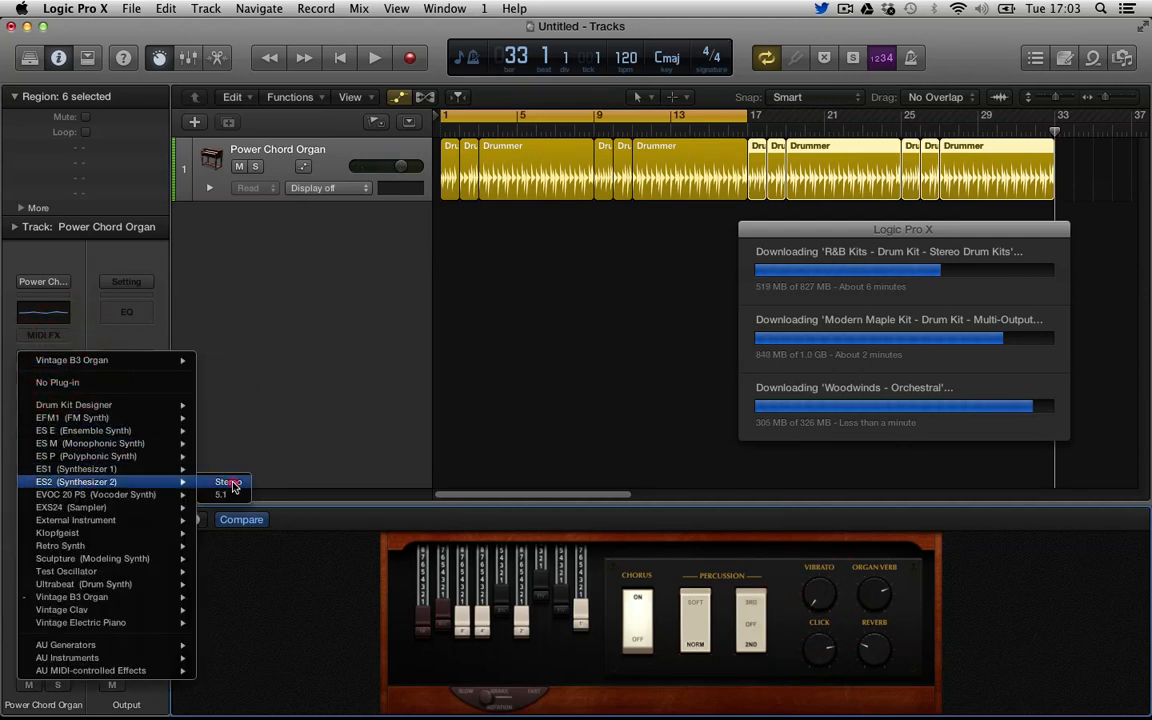
click(229, 483)
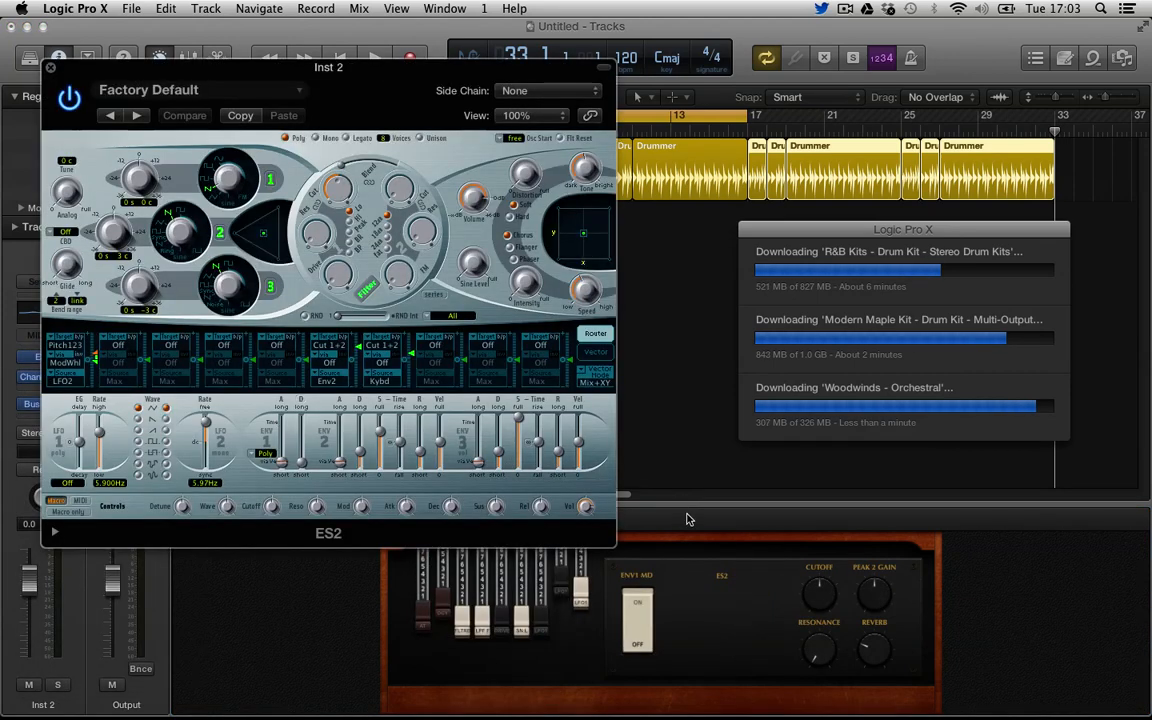
drag(145, 68, 382, 90)
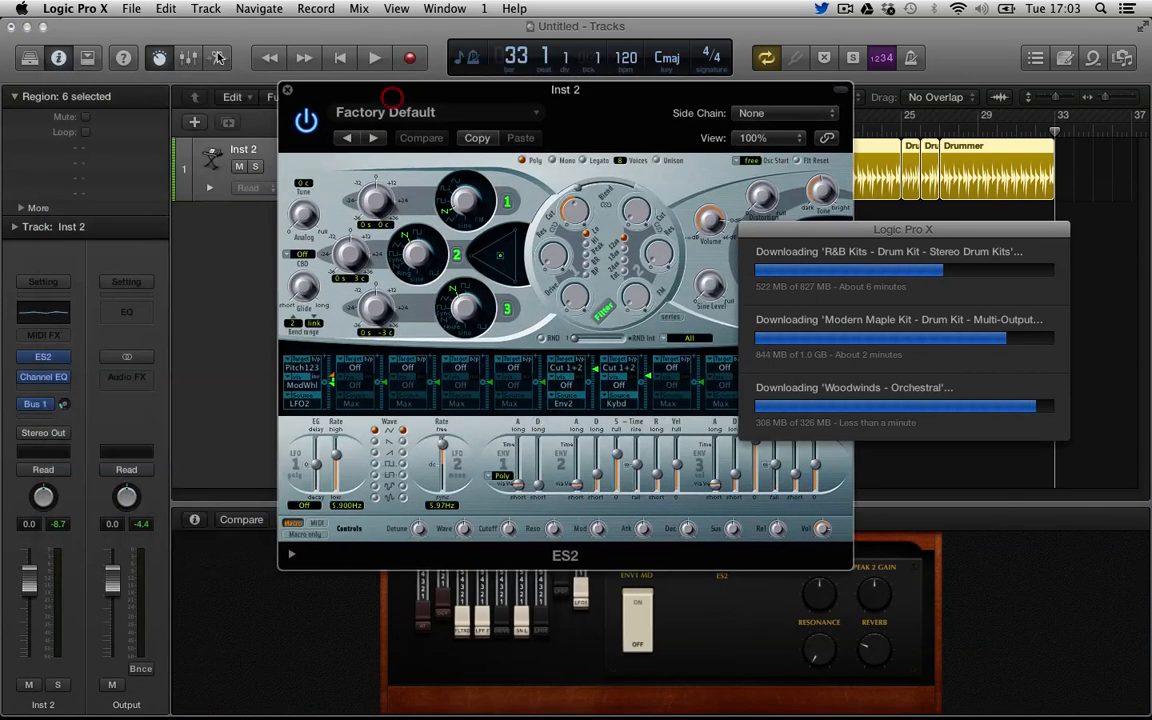
click(160, 57)
click(160, 57)
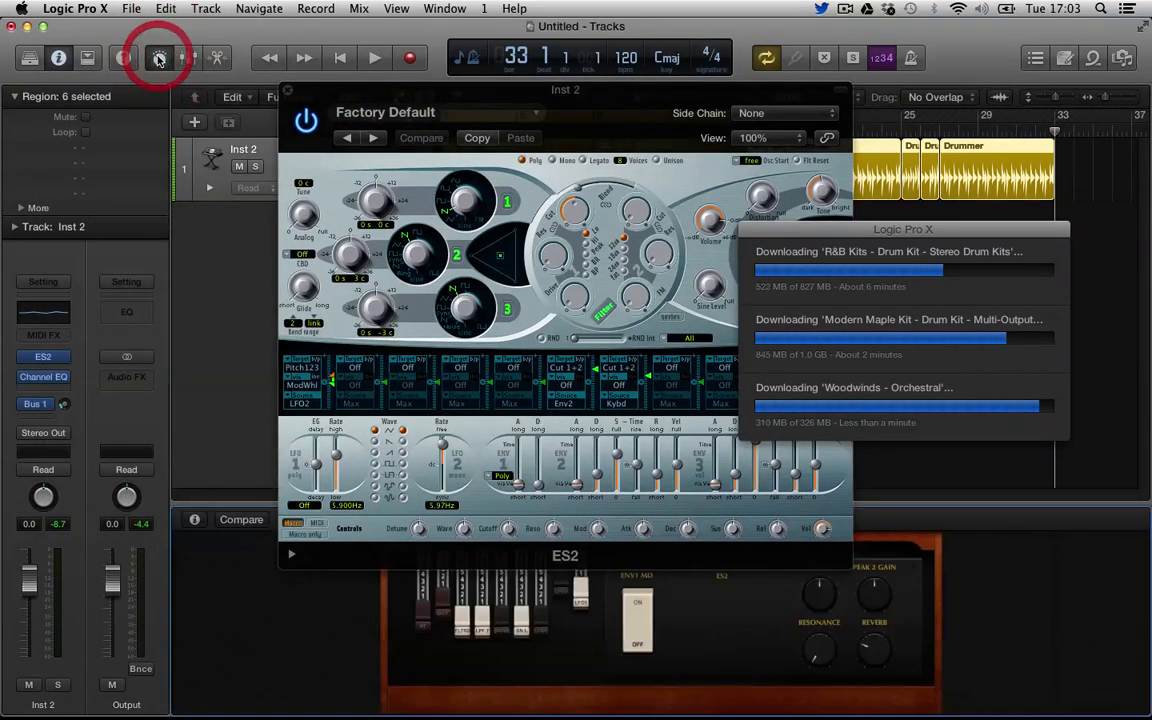
click(288, 94)
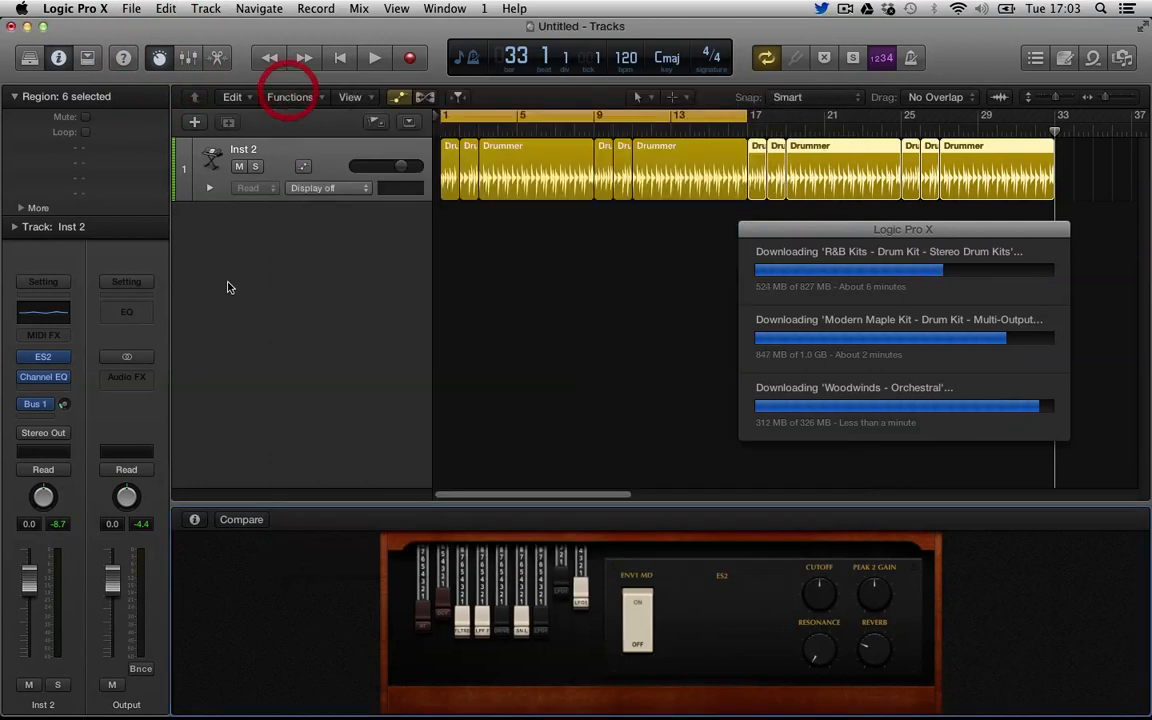
- Look at the Channel EQ on the Inst 2 channel strip, close it, and reset the channel strip
click(40, 378)
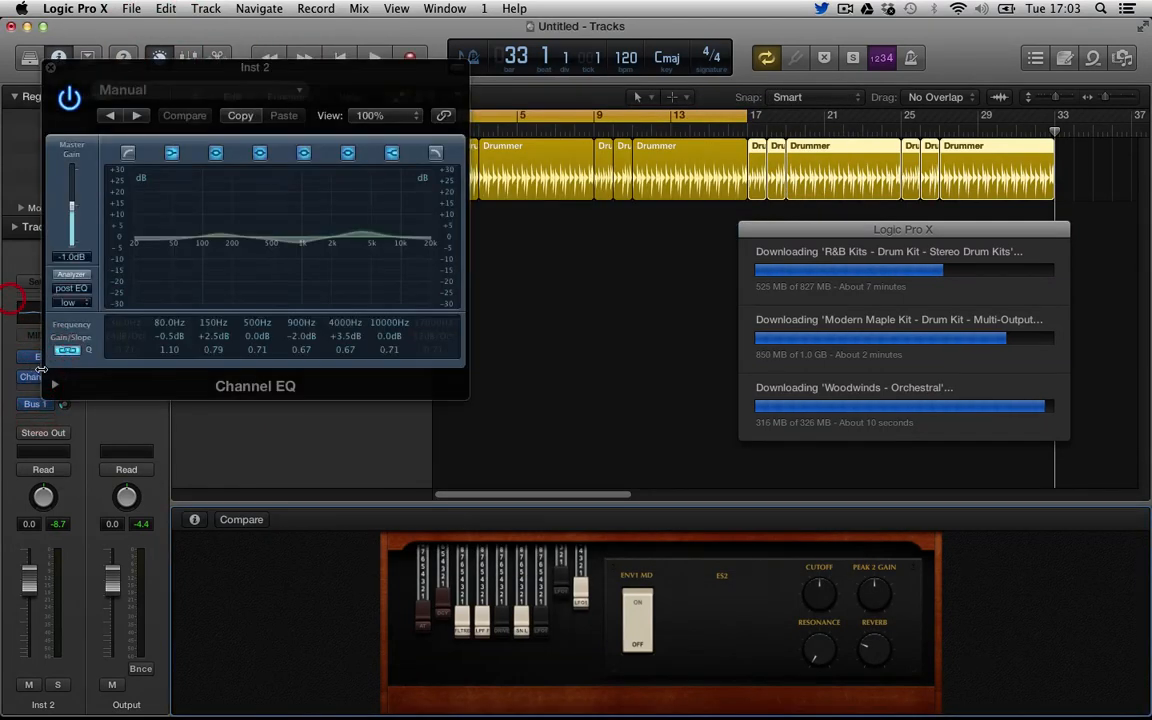
click(48, 69)
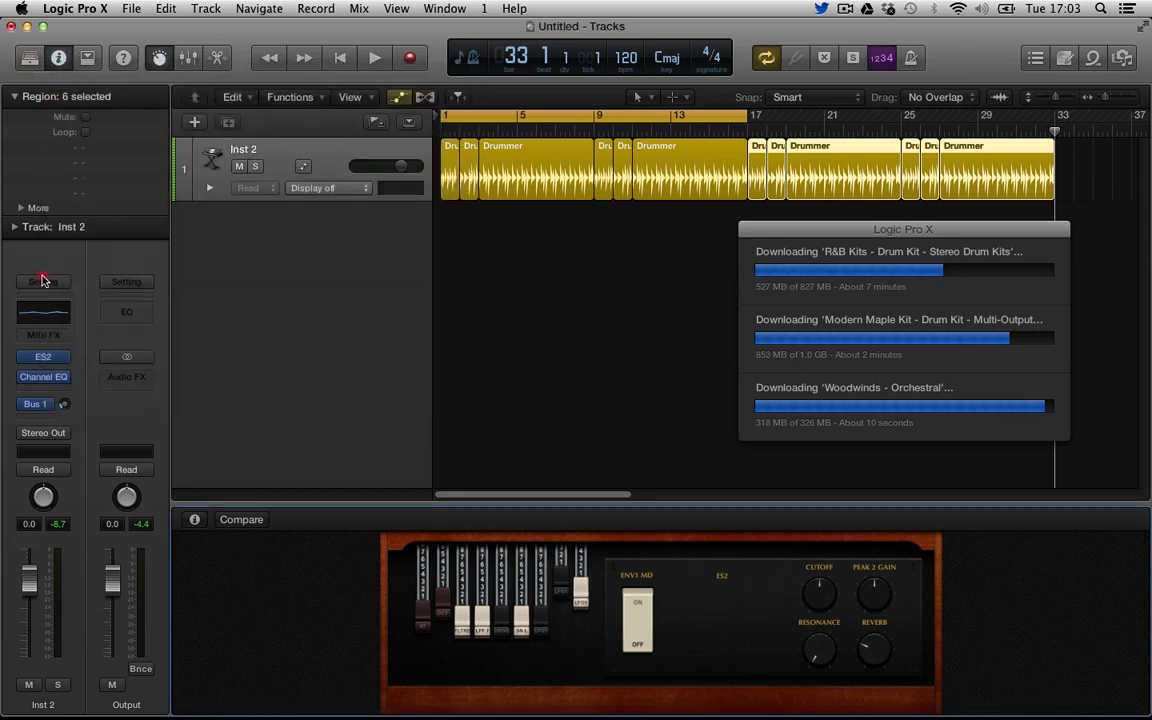
click(43, 266)
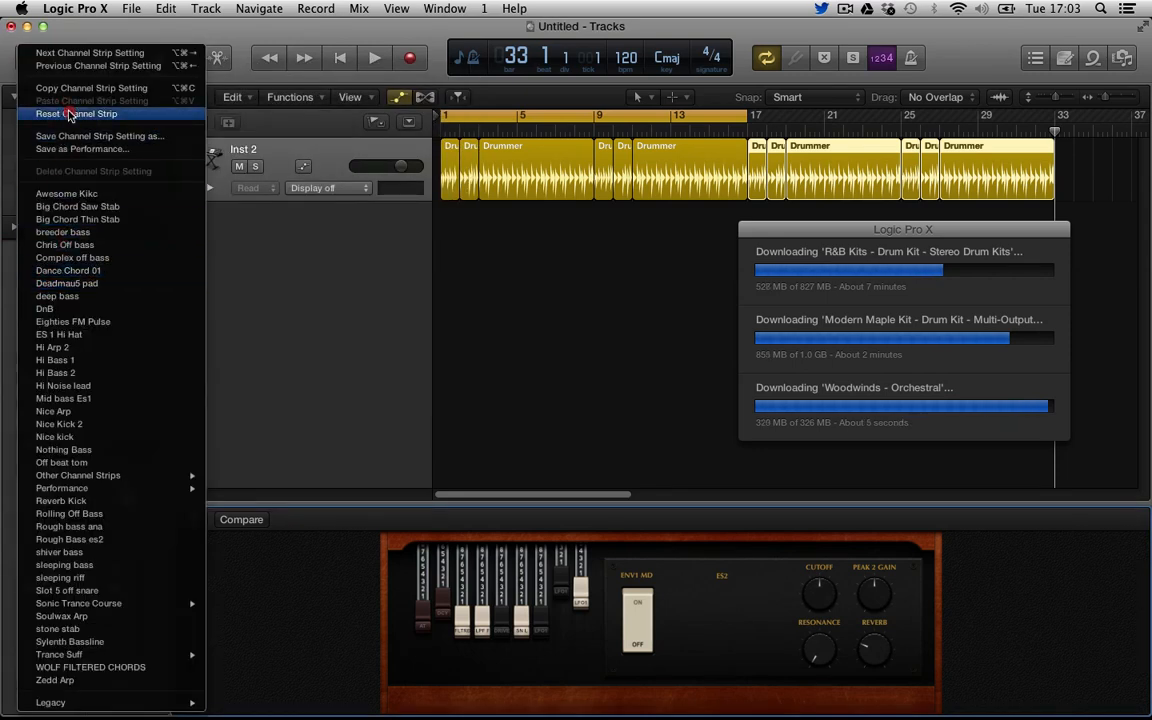
click(72, 113)
- Load the New Romantic channel strip setting from the Legacy Logic synthesizers' Synth Pads
click(43, 295)
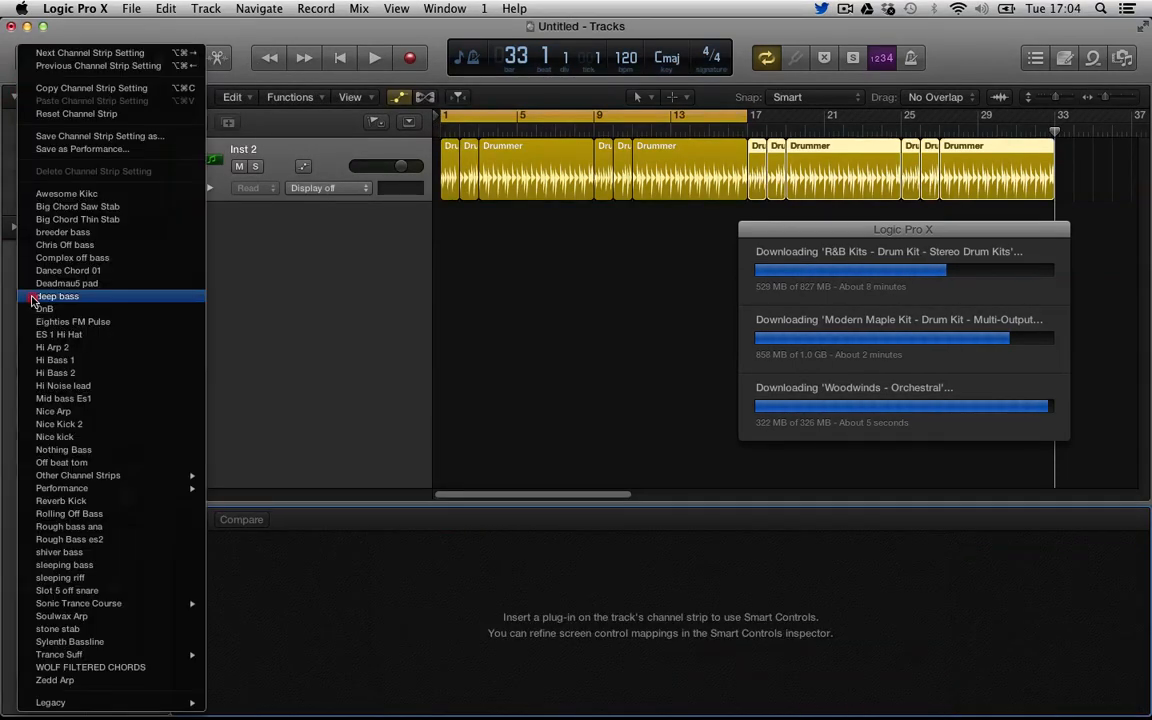
mouse_move(100, 703)
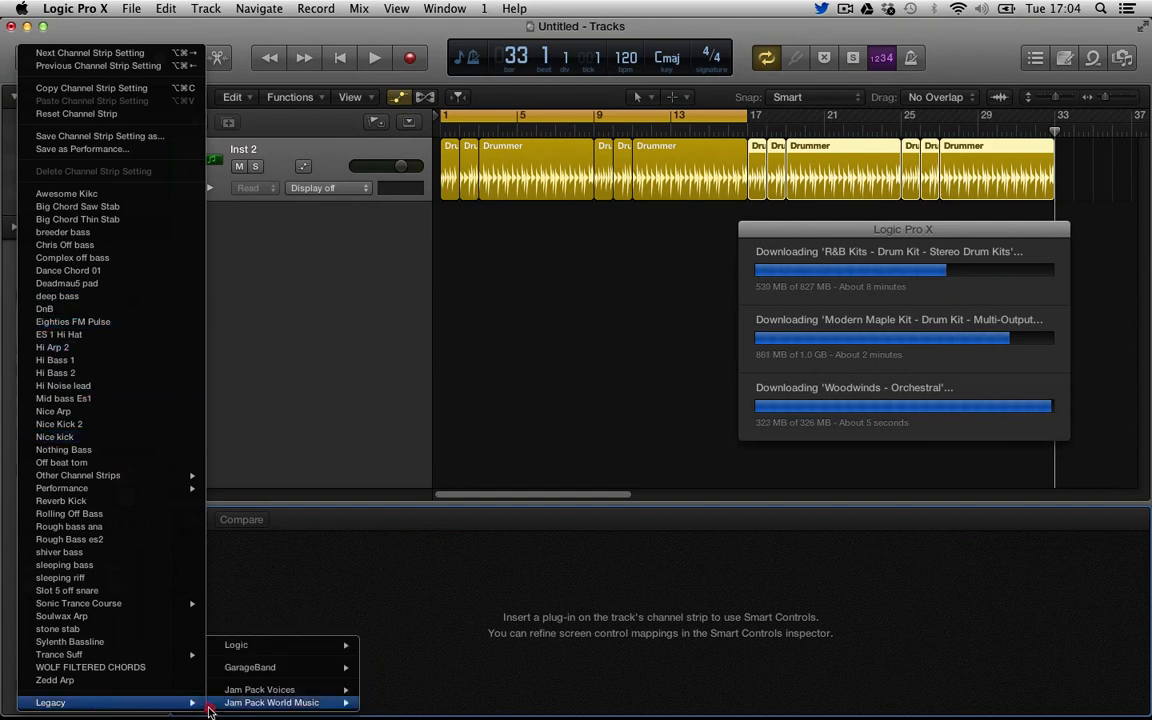
mouse_move(320, 645)
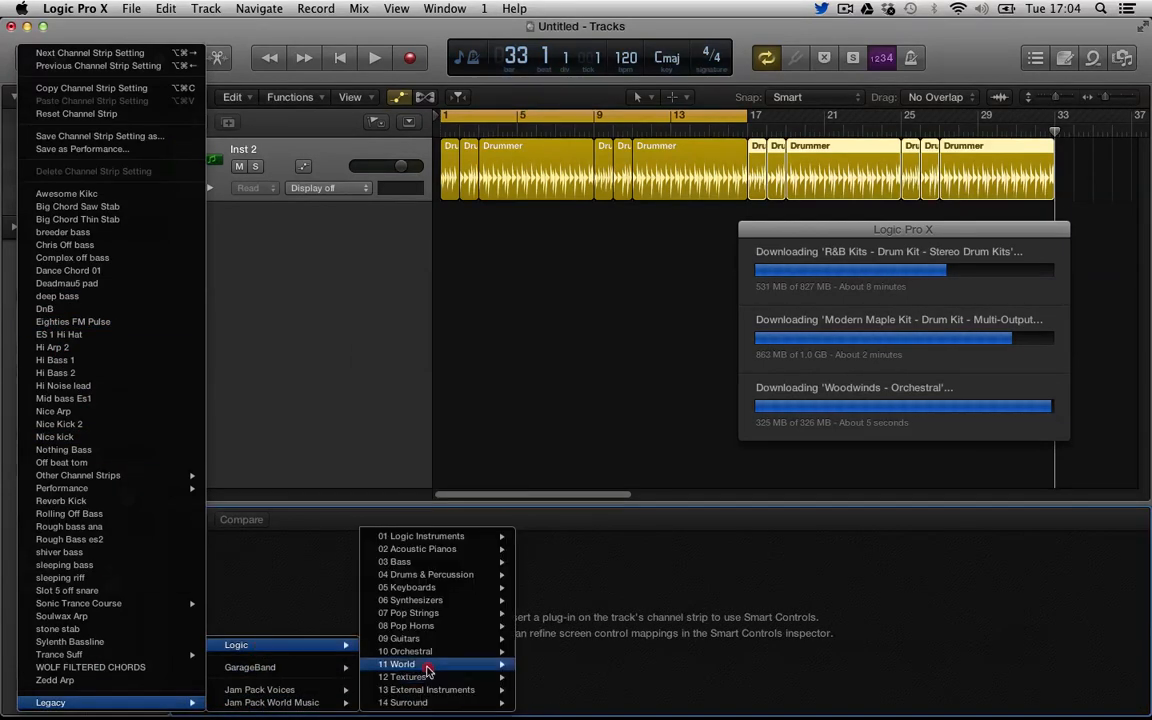
mouse_move(470, 600)
mouse_move(547, 599)
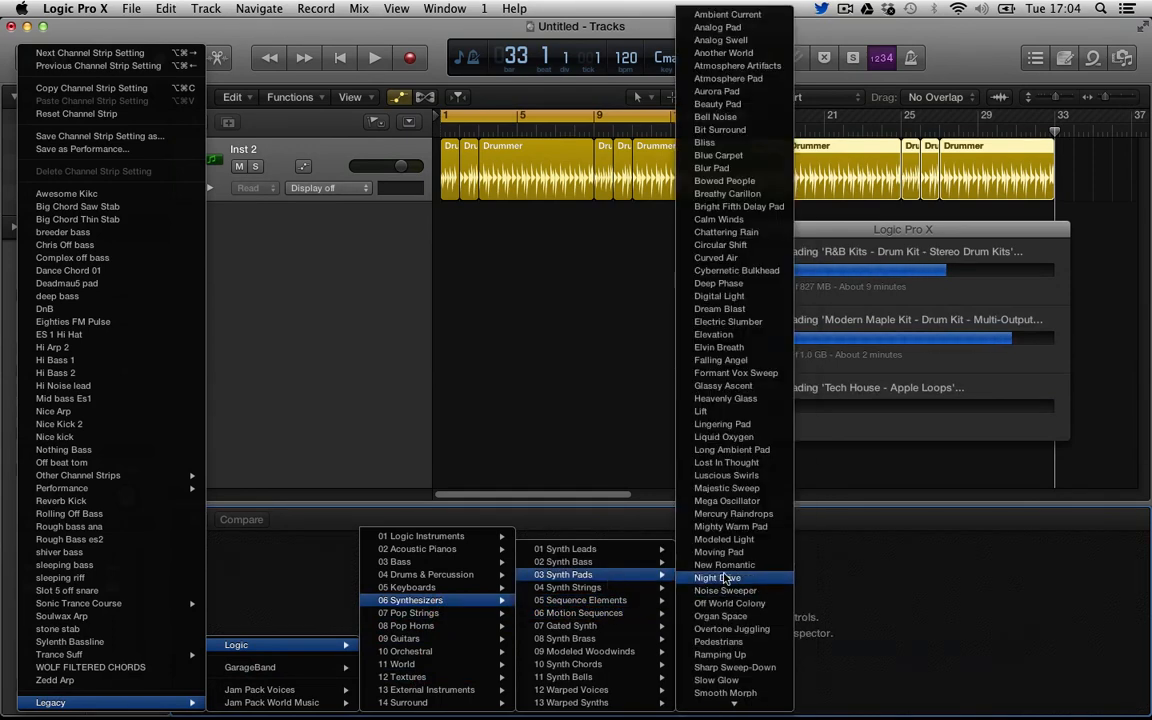
click(575, 610)
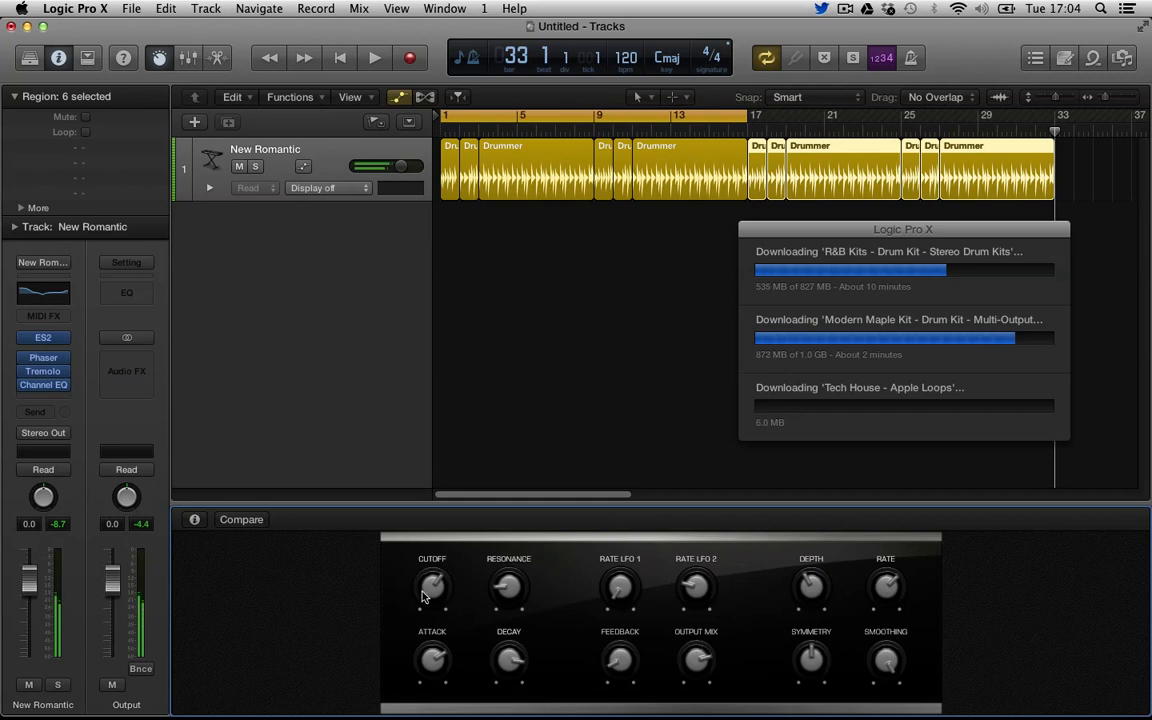
- Lower the Cutoff and raise the Feedback, Rate LFO 1 and Rate LFO 2 of New Romantic in the Smart Controls
drag(433, 592, 440, 652)
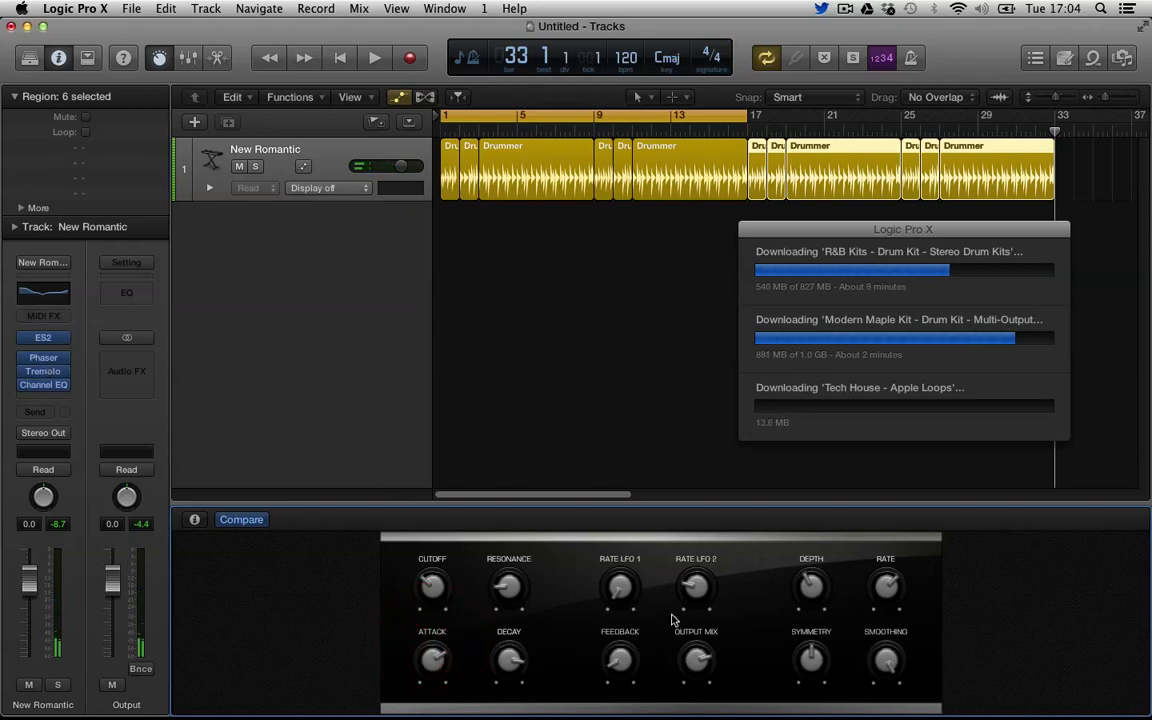
drag(624, 660, 607, 507)
drag(619, 581, 612, 486)
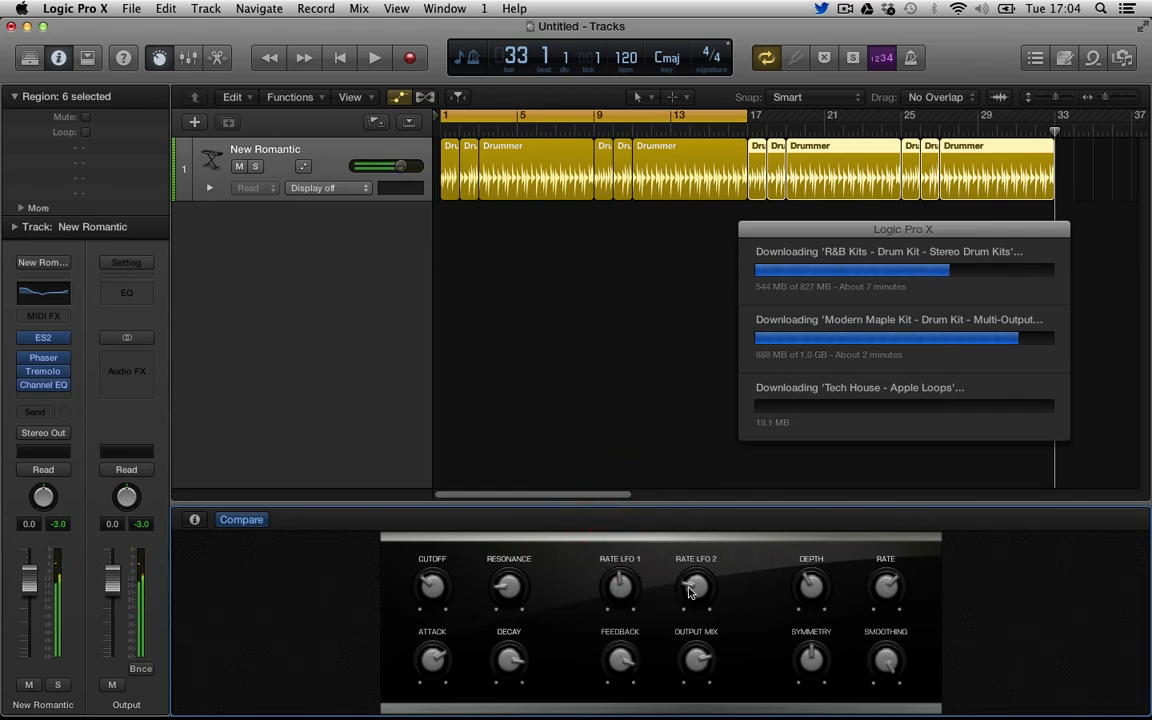
drag(694, 590, 692, 559)
mouse_move(49, 360)
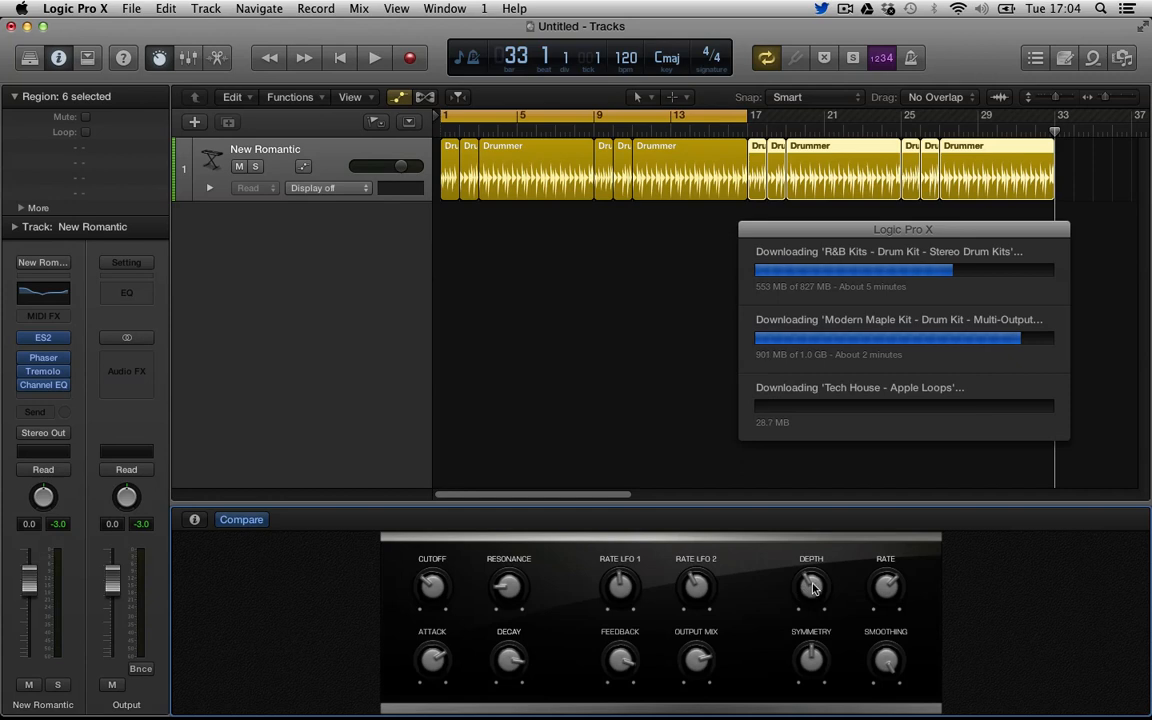
- Lower the Depth, Cutoff and Attack of New Romantic, raise Rate LFO 1, Rate LFO 2 and Resonance, and adjust the Output Mix
drag(813, 583, 790, 652)
drag(697, 605, 703, 523)
drag(623, 588, 625, 562)
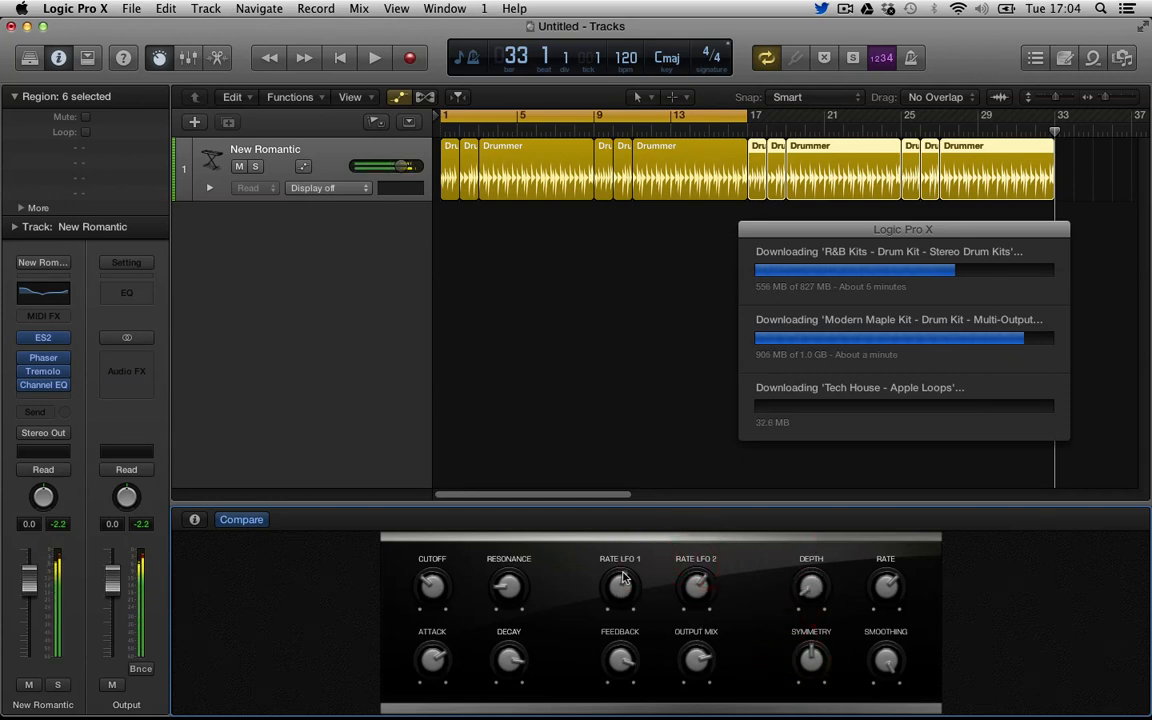
drag(708, 664, 706, 717)
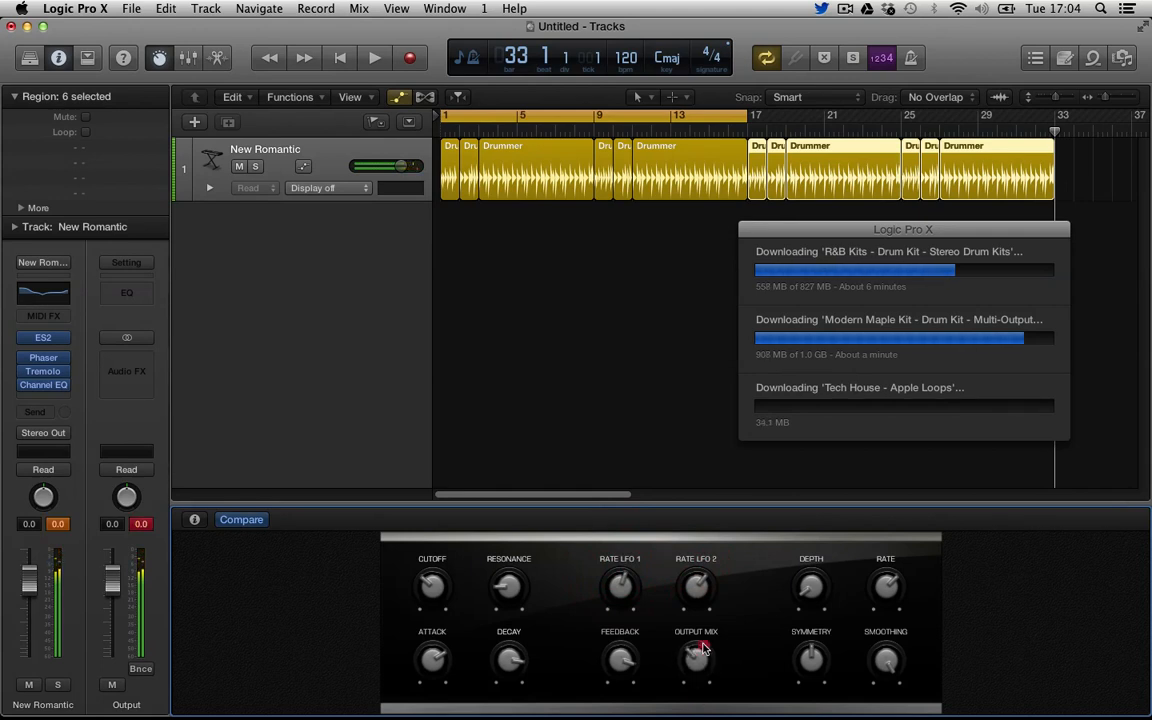
drag(703, 648, 690, 617)
drag(507, 590, 504, 496)
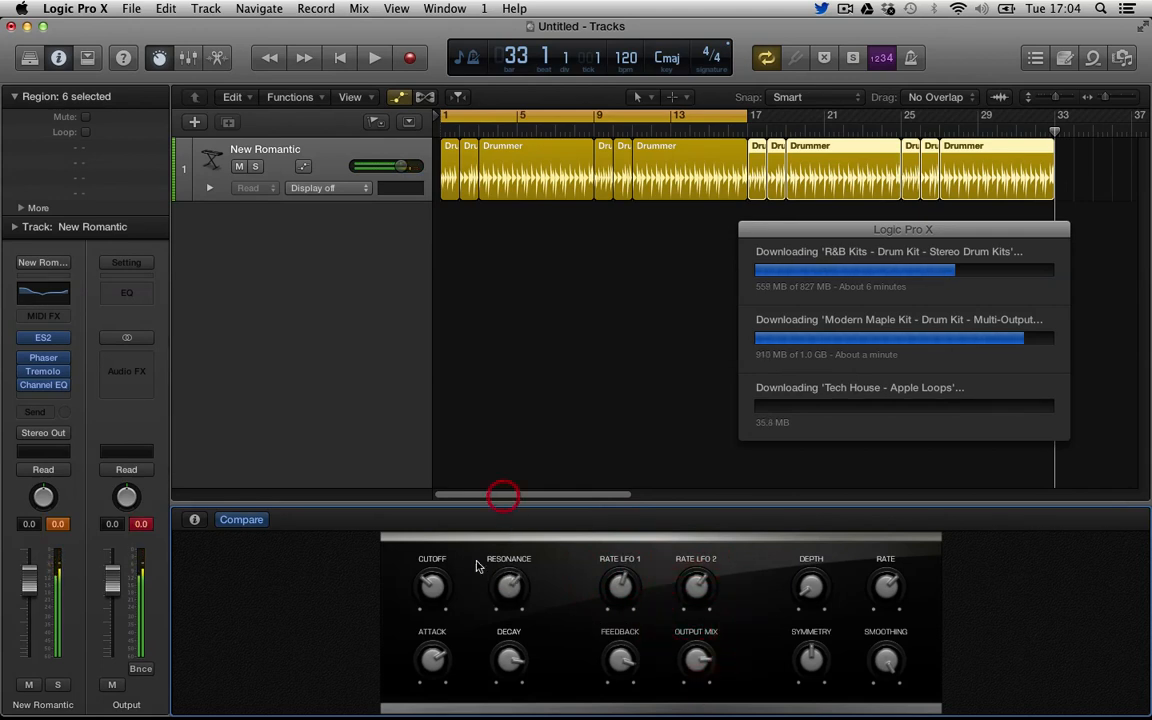
drag(452, 588, 445, 709)
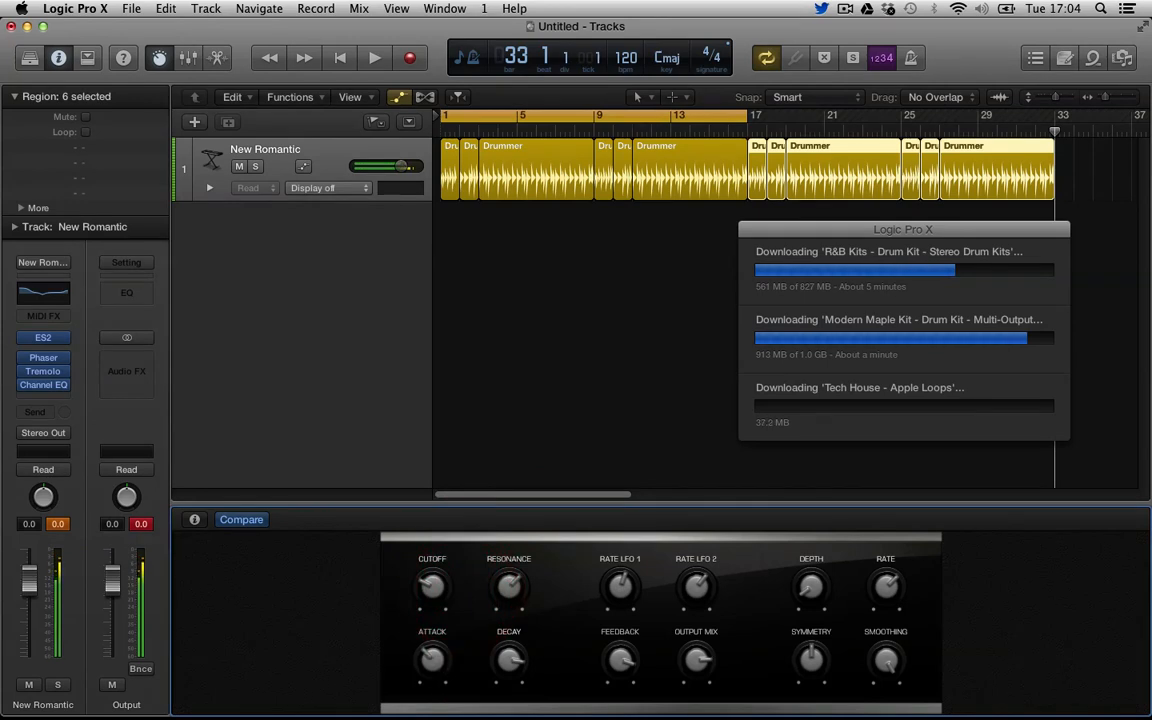
- Replace the Smart Controls with the Mixer, enlarge it to show more of the channel strips, and move the download window aside
click(341, 380)
click(159, 60)
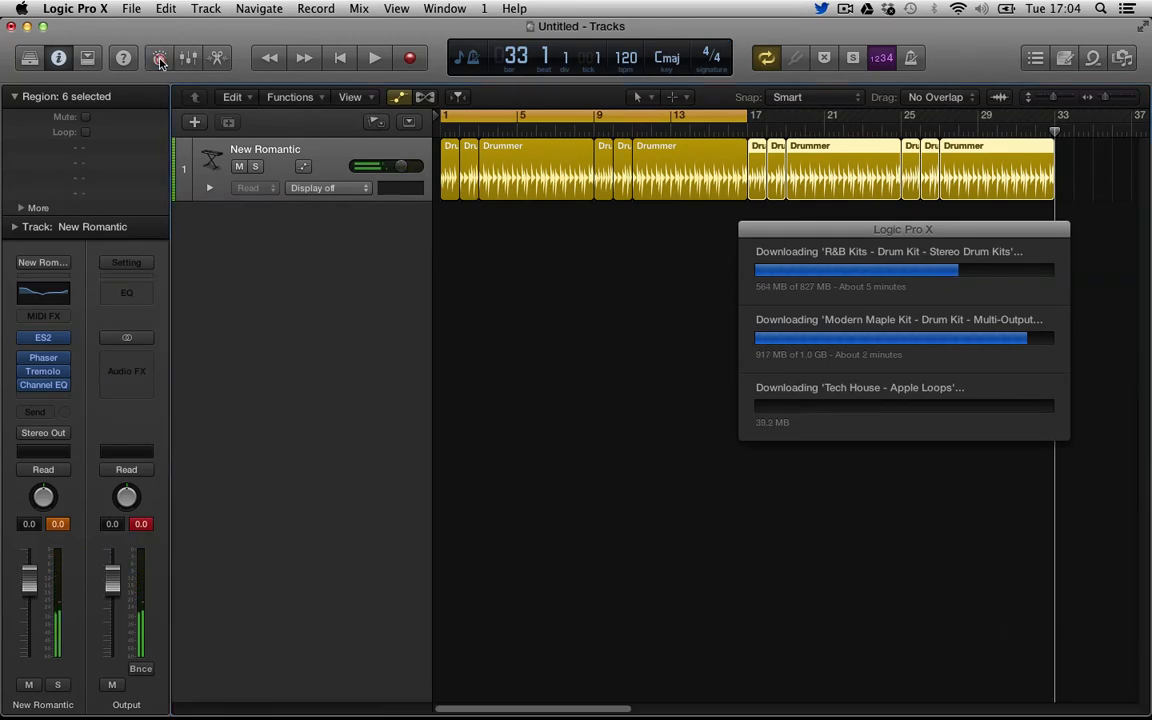
click(187, 59)
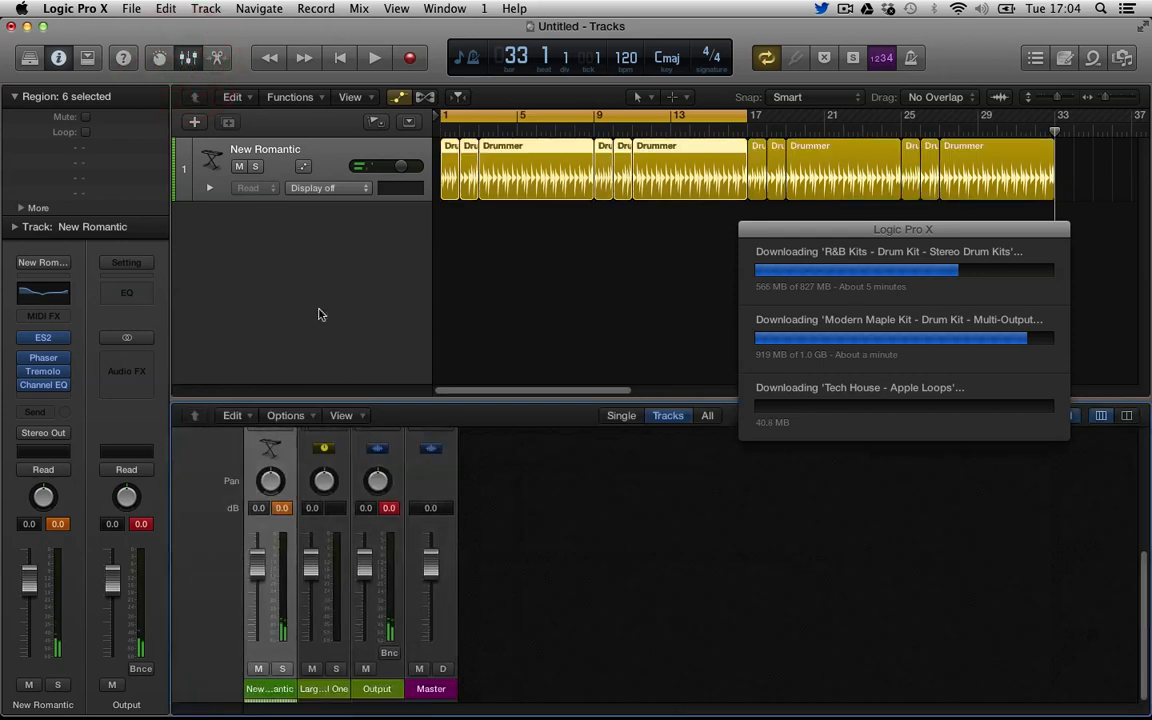
drag(634, 400, 638, 233)
drag(776, 239, 864, 337)
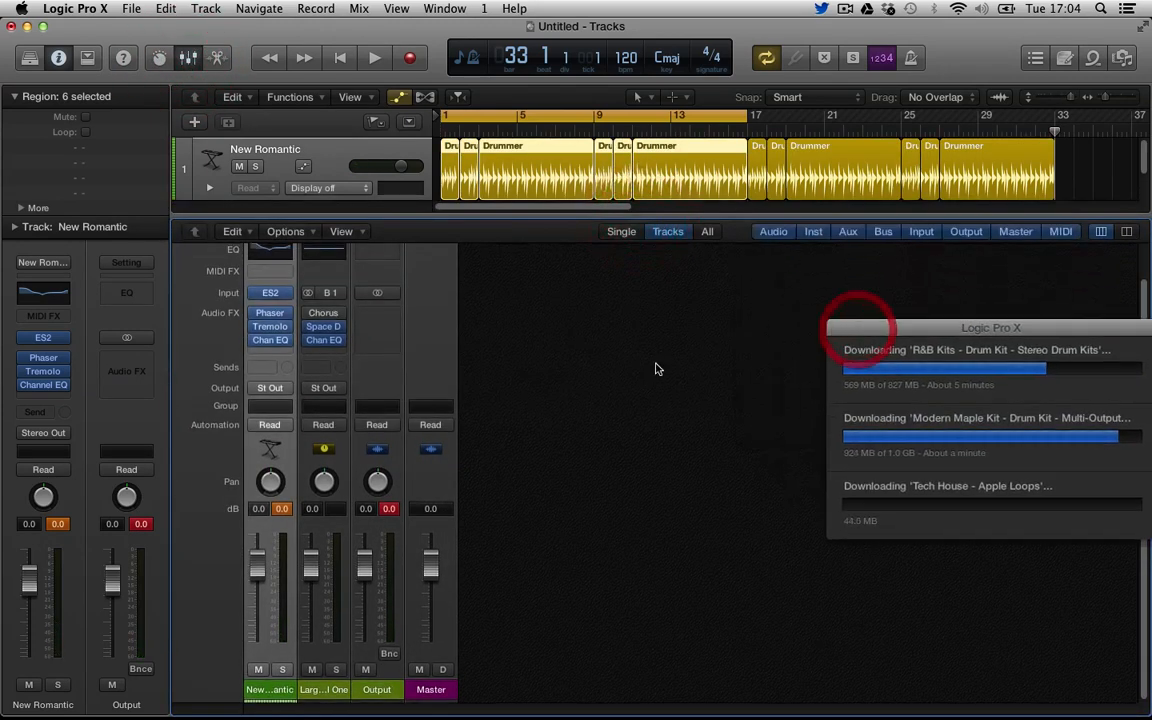
scroll(655, 370, down, 2)
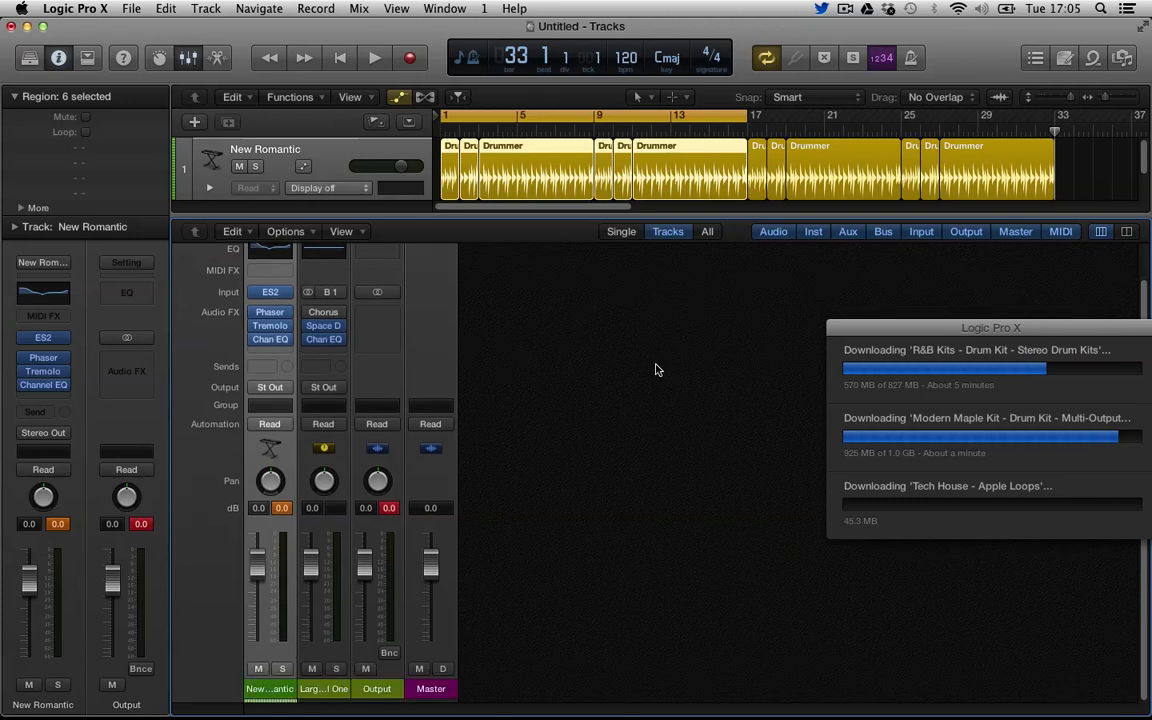
- Add a send to Bus 1 on the New Romantic channel strip and raise its send level
click(272, 450)
scroll(310, 535, up, 2)
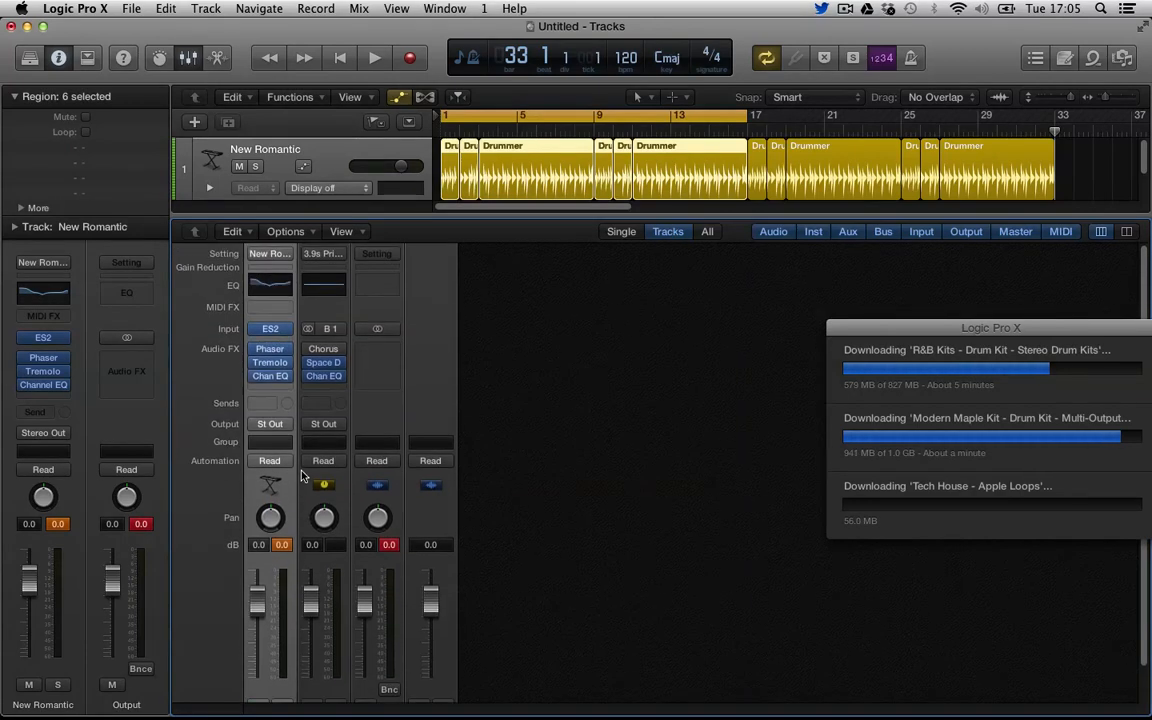
click(266, 404)
mouse_move(300, 477)
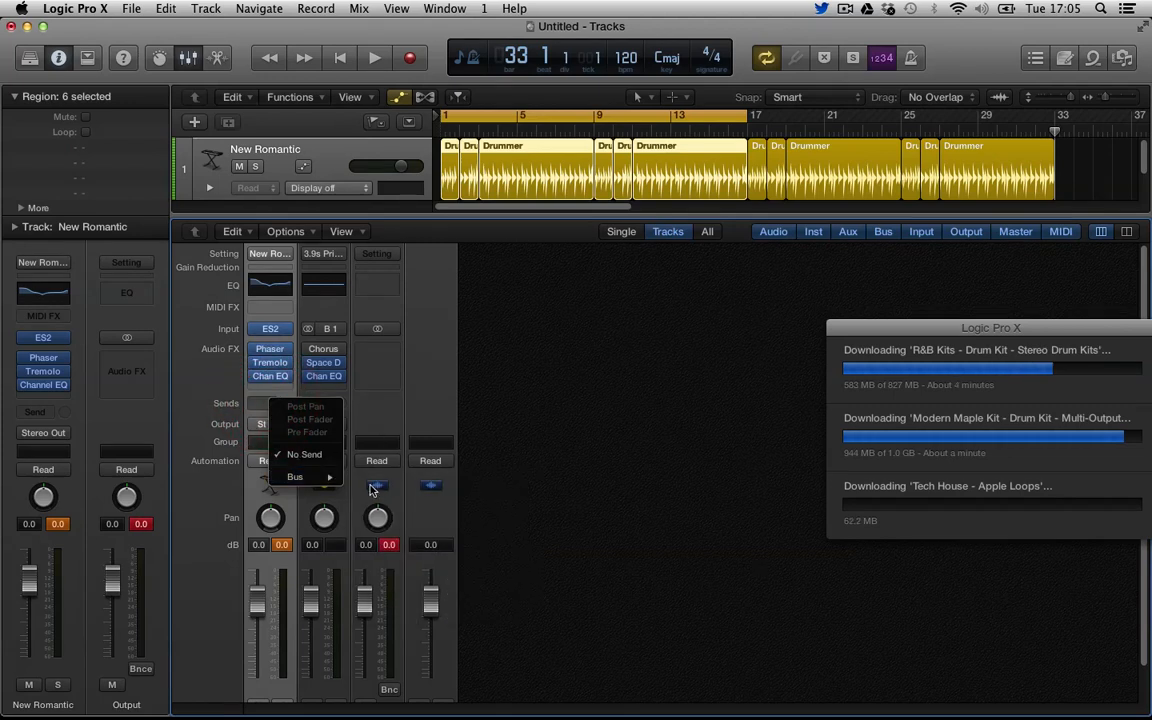
click(395, 477)
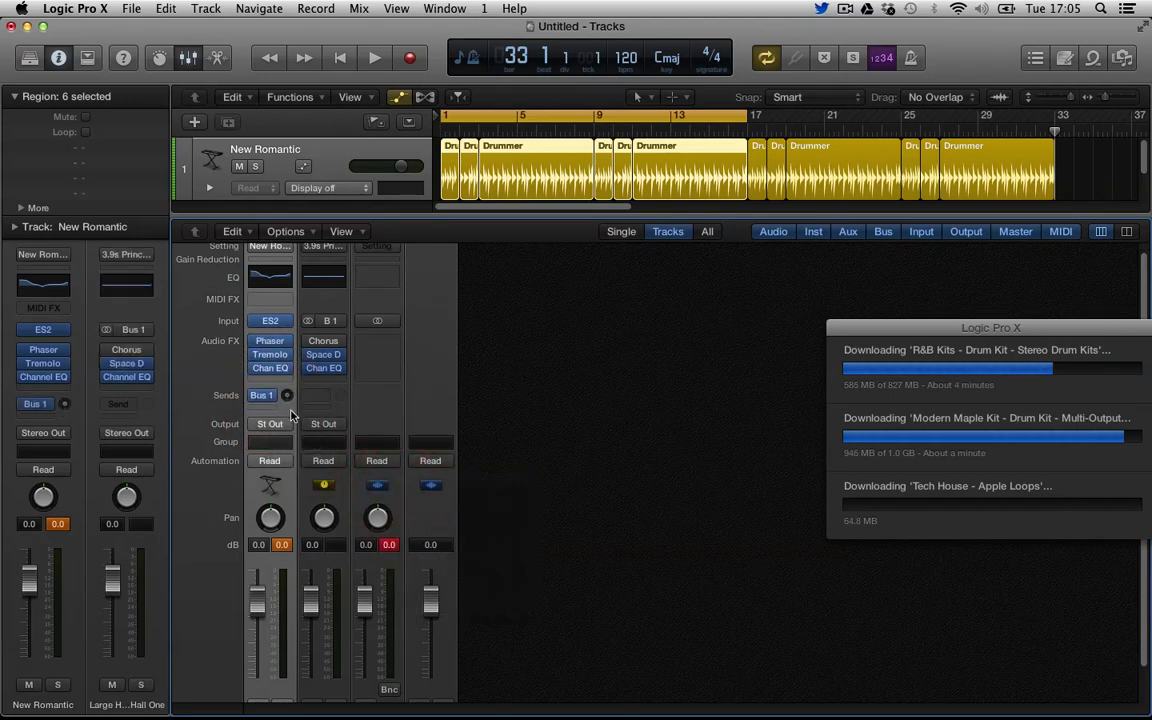
drag(281, 277, 282, 278)
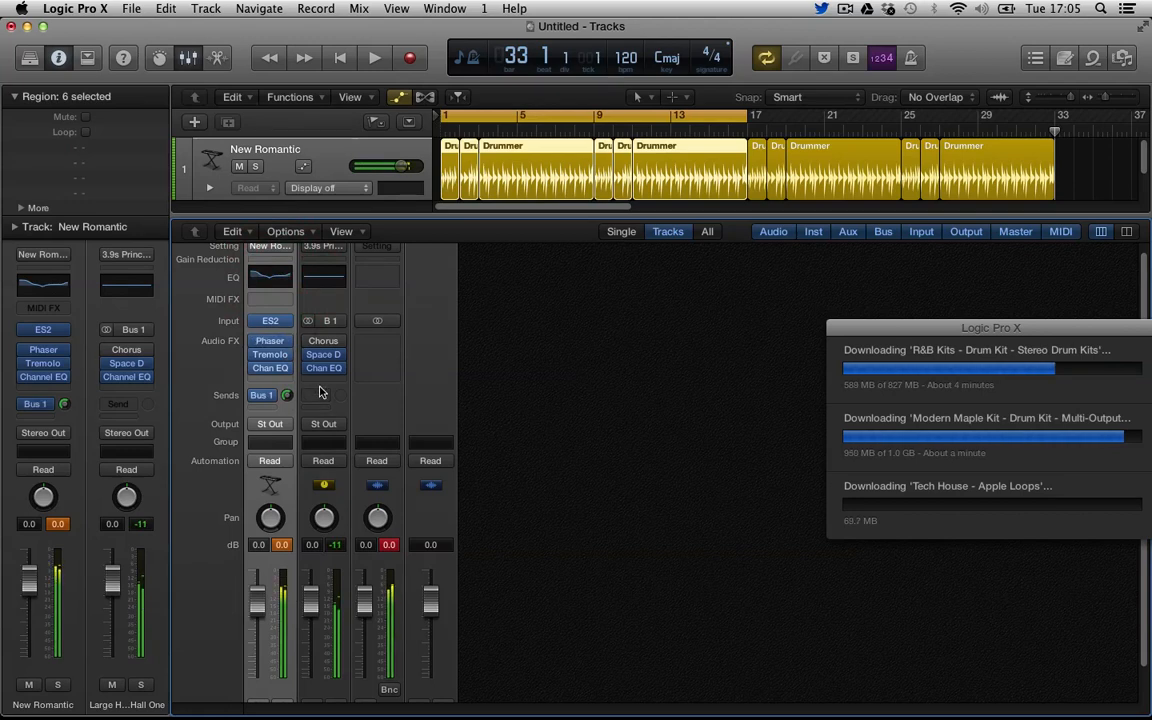
- Load the 1.3s Medium Hall setting from the Medium Spaces Halls reverbs on the Bus 1 aux channel strip
click(121, 259)
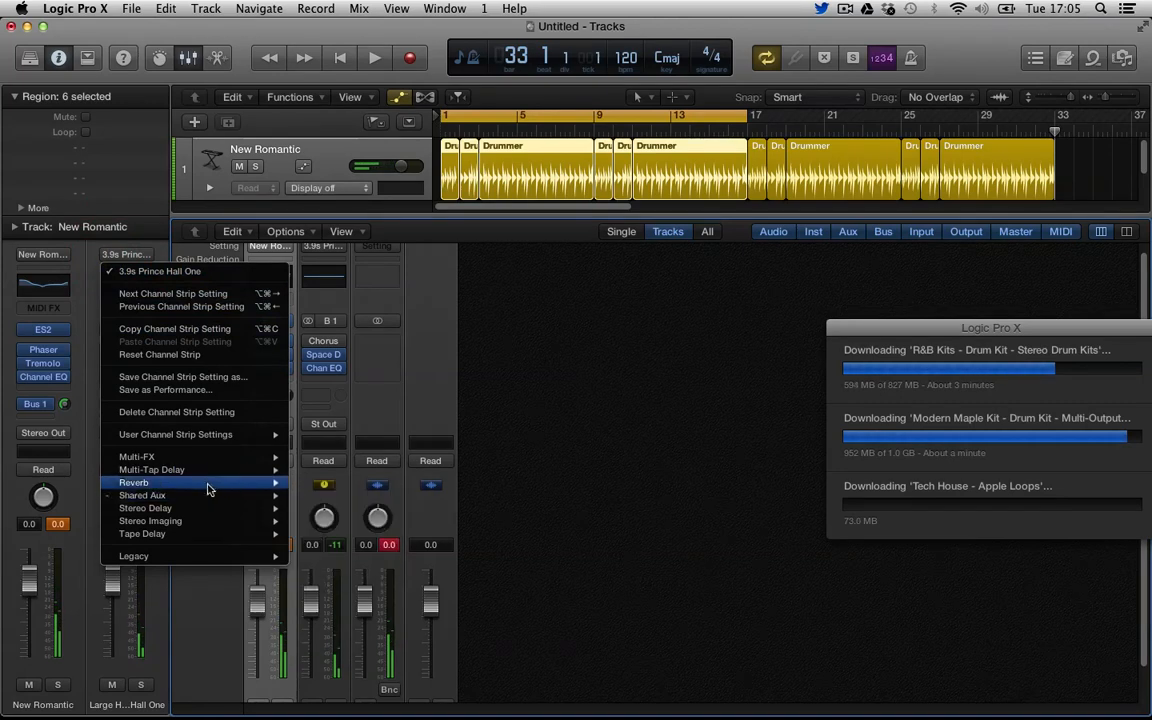
mouse_move(215, 483)
mouse_move(340, 483)
mouse_move(474, 487)
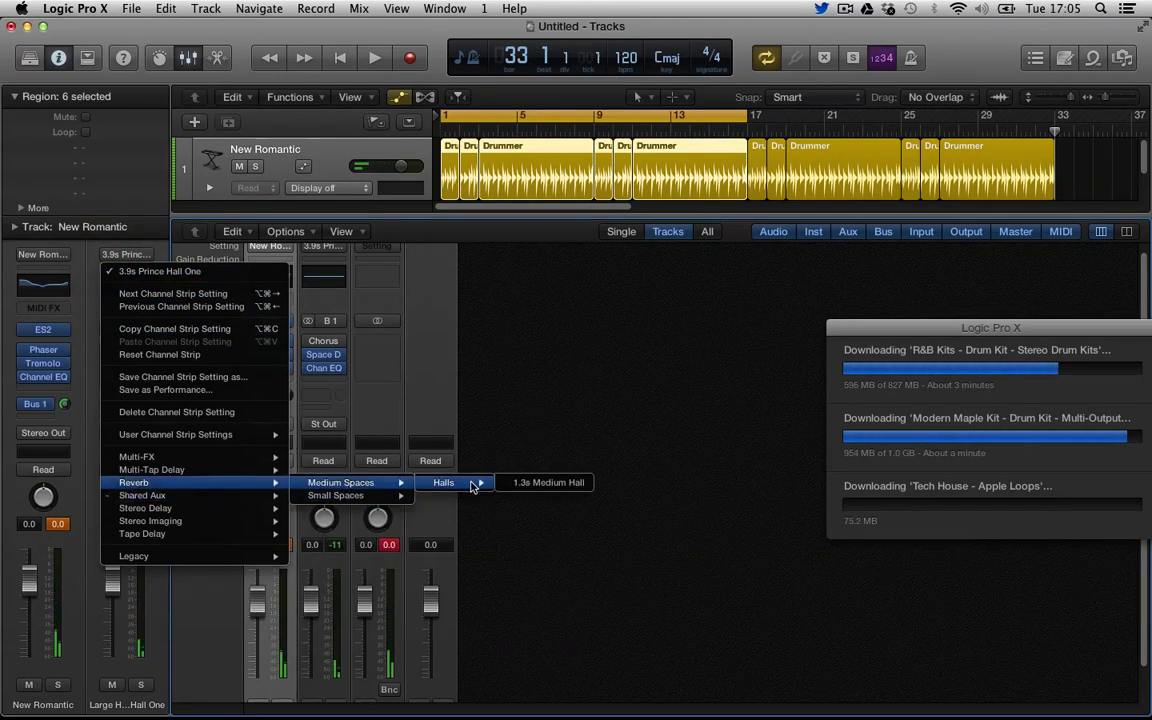
click(548, 483)
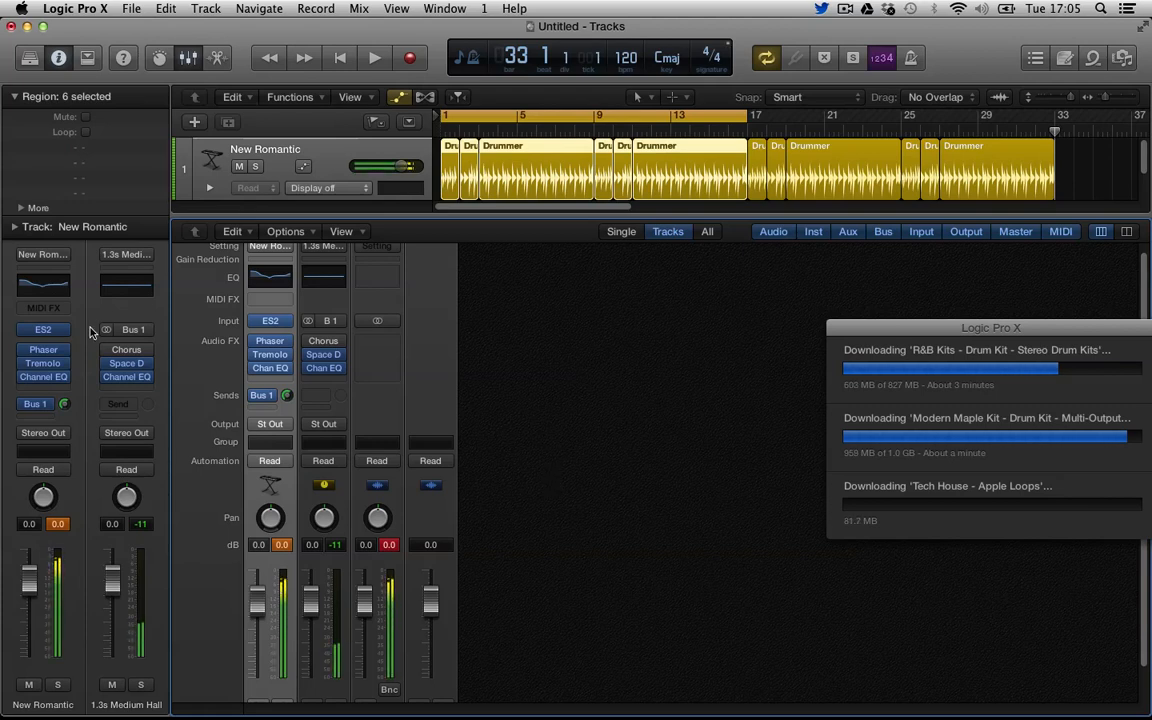
- Look at New Romantic's ES2 plug-in window, close it, and examine the list of available software instruments
click(40, 333)
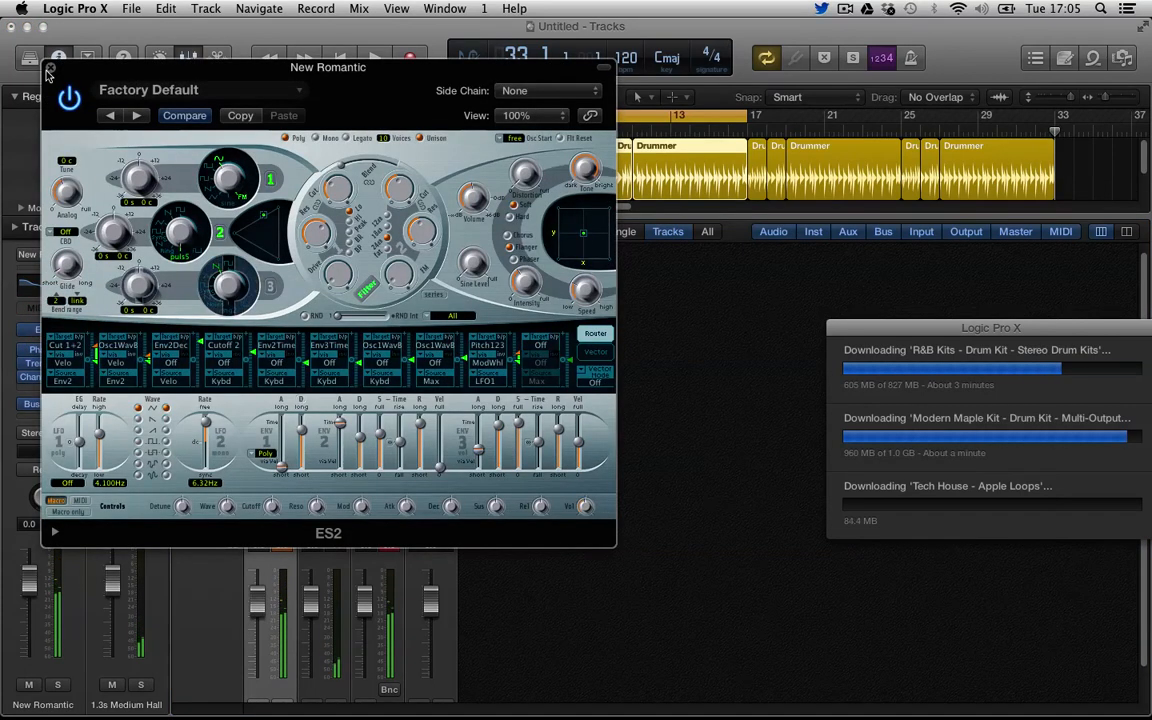
click(33, 58)
click(63, 335)
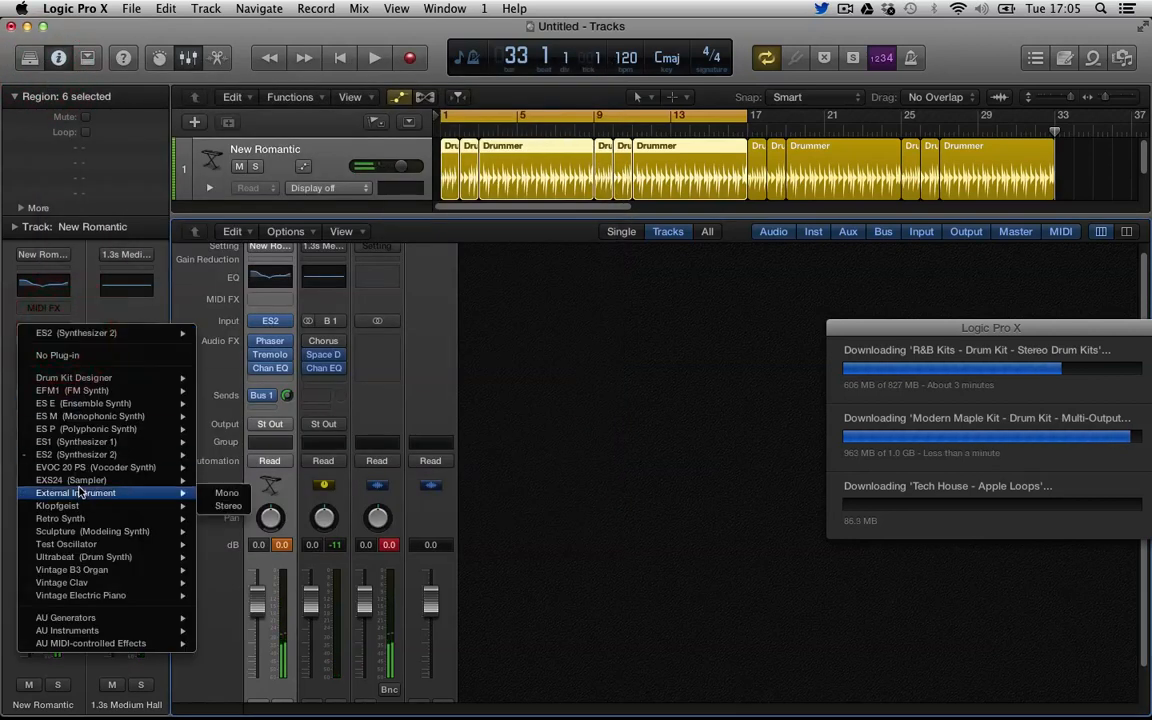
mouse_move(84, 459)
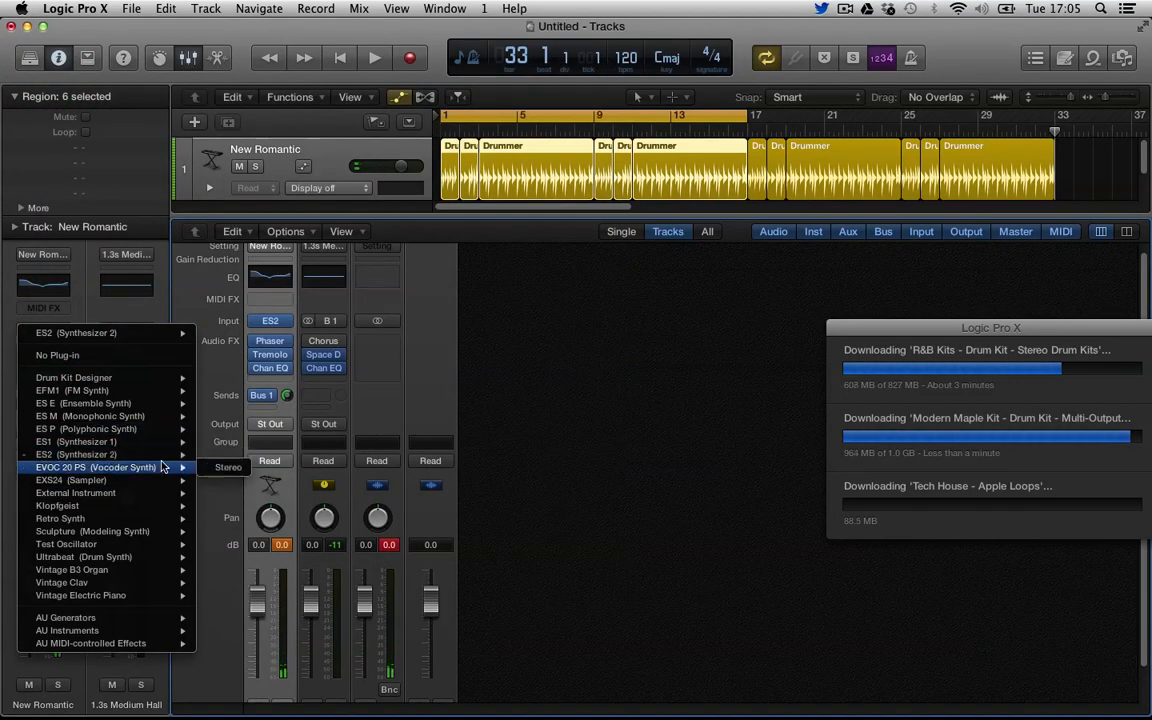
click(113, 298)
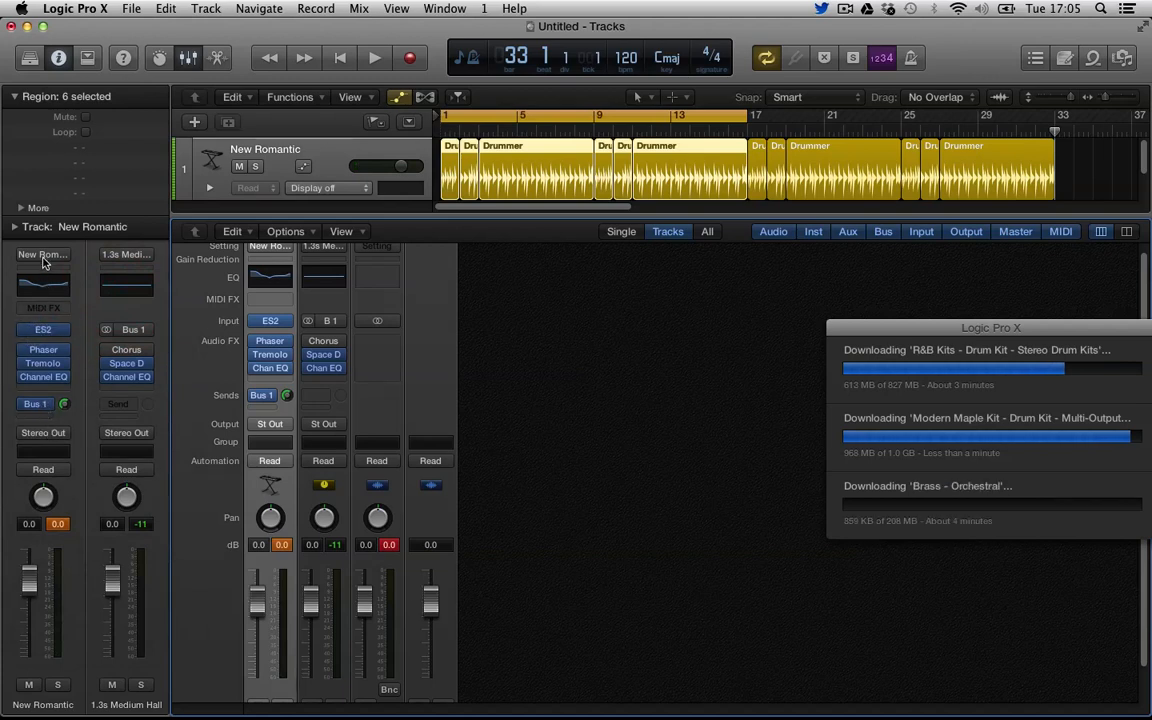
- Load the Luscious Swirls channel strip setting from the Legacy Logic synthesizers' Synth Pads
click(43, 255)
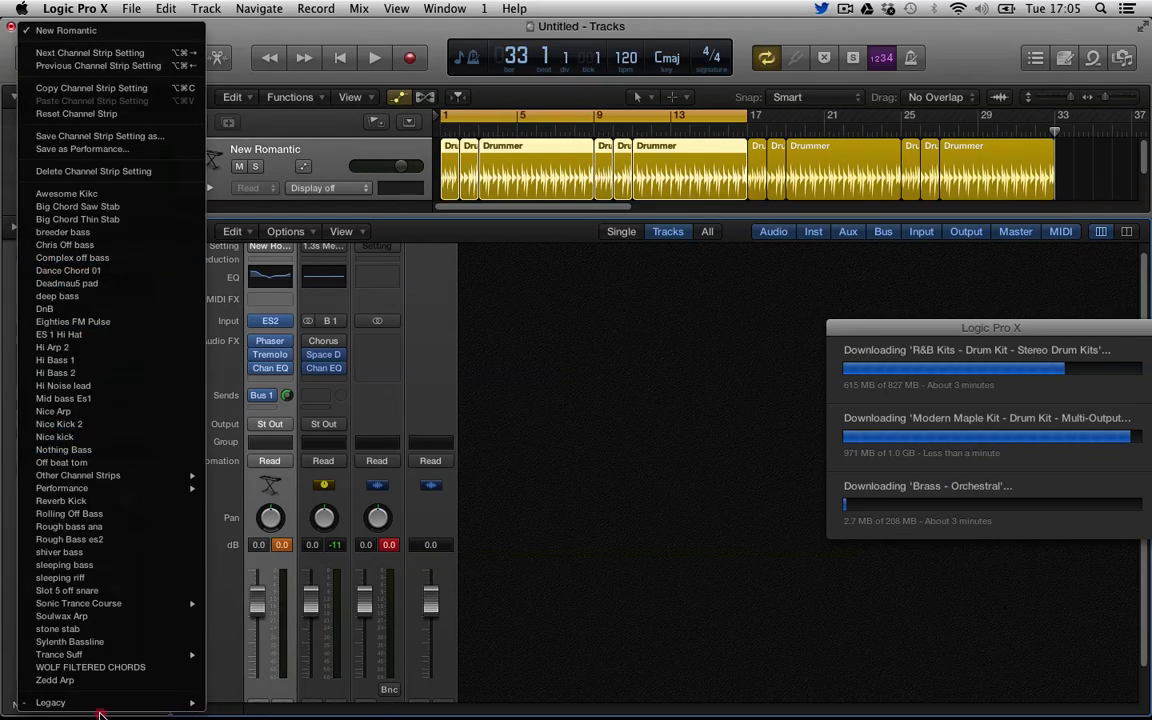
mouse_move(110, 703)
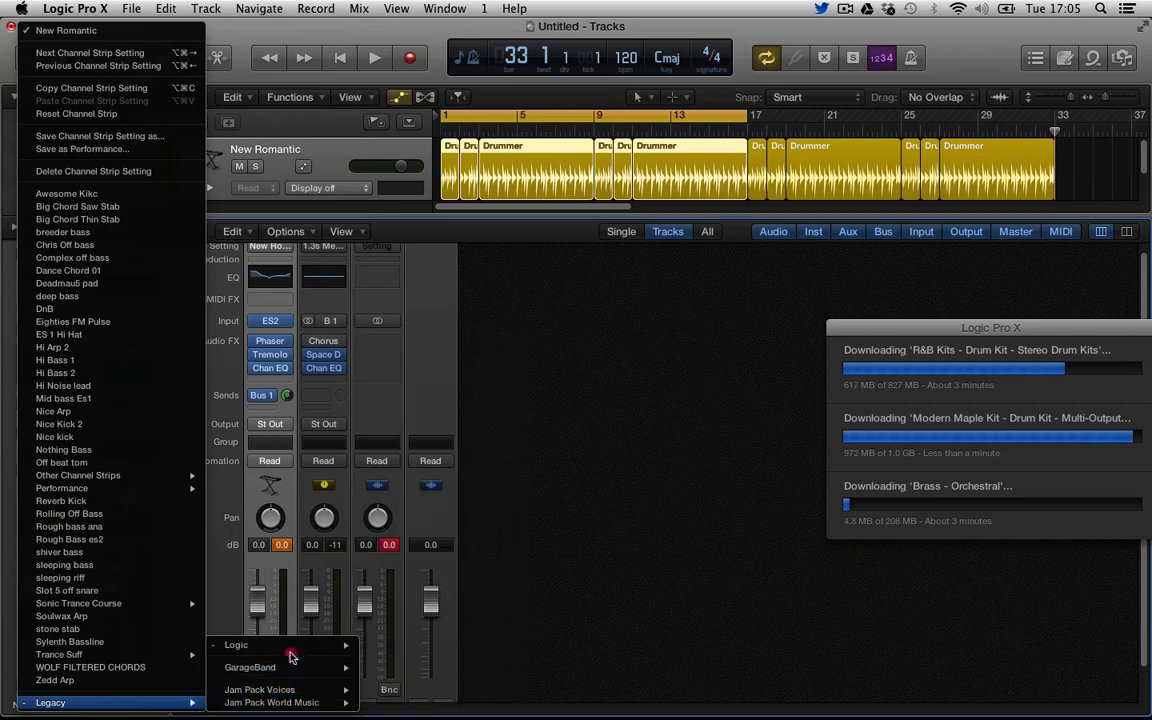
mouse_move(290, 645)
mouse_move(455, 600)
mouse_move(553, 590)
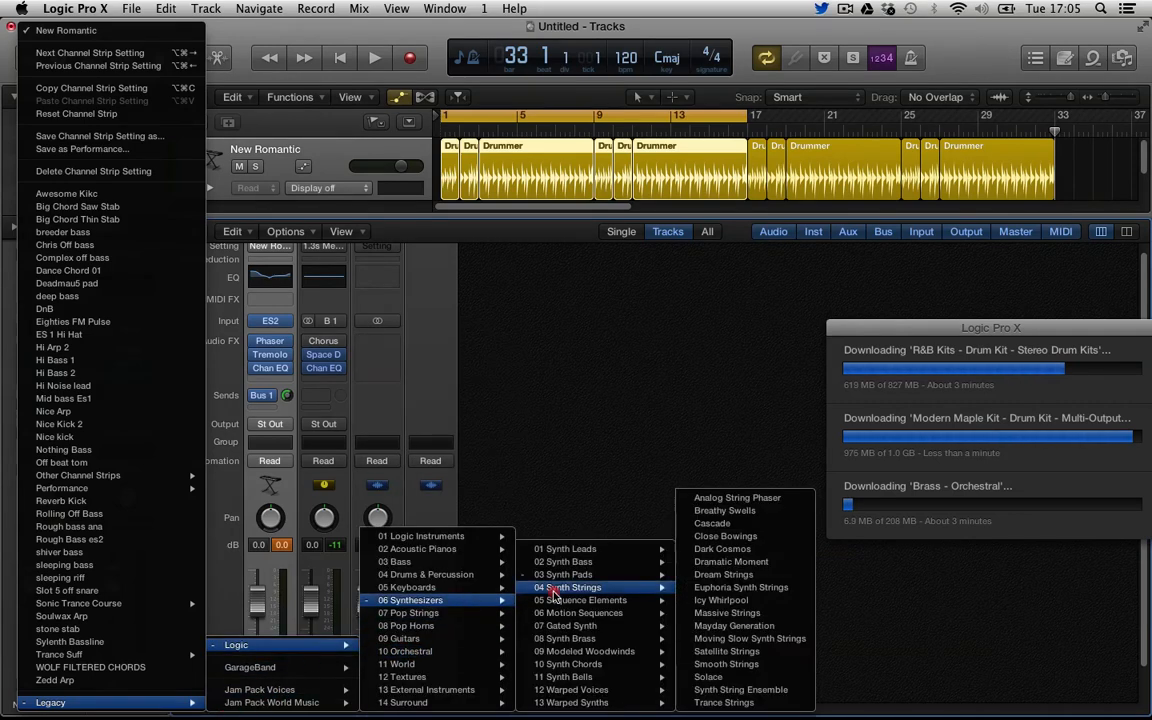
mouse_move(590, 576)
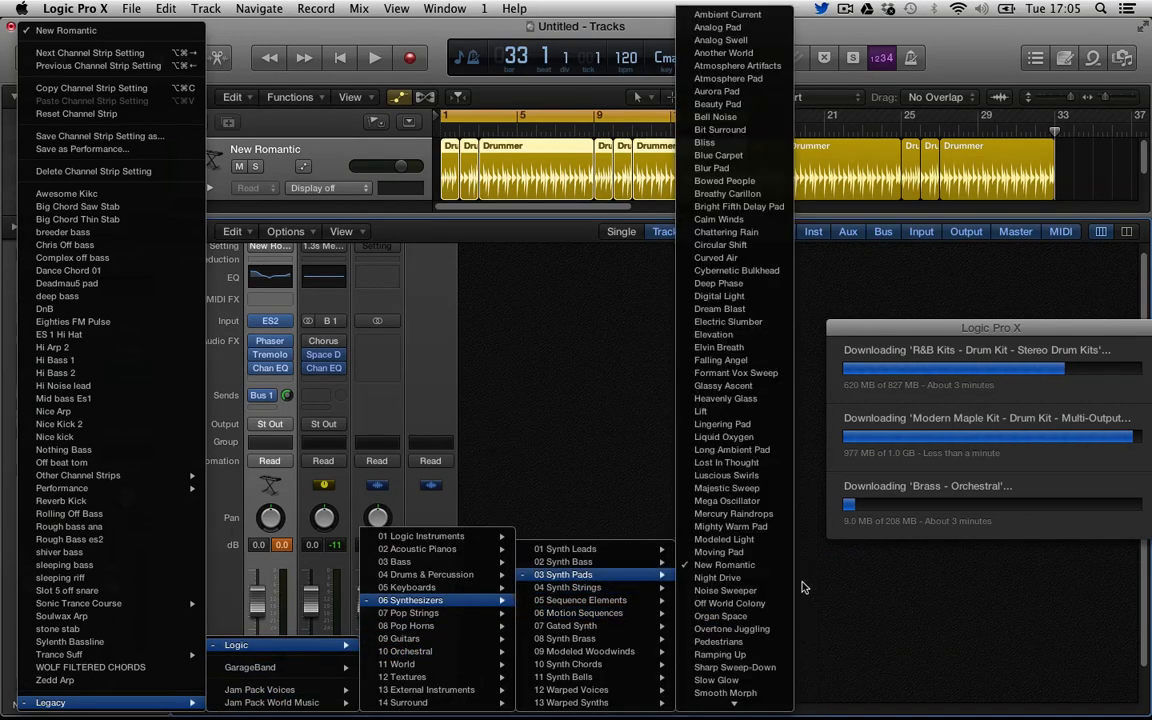
click(722, 475)
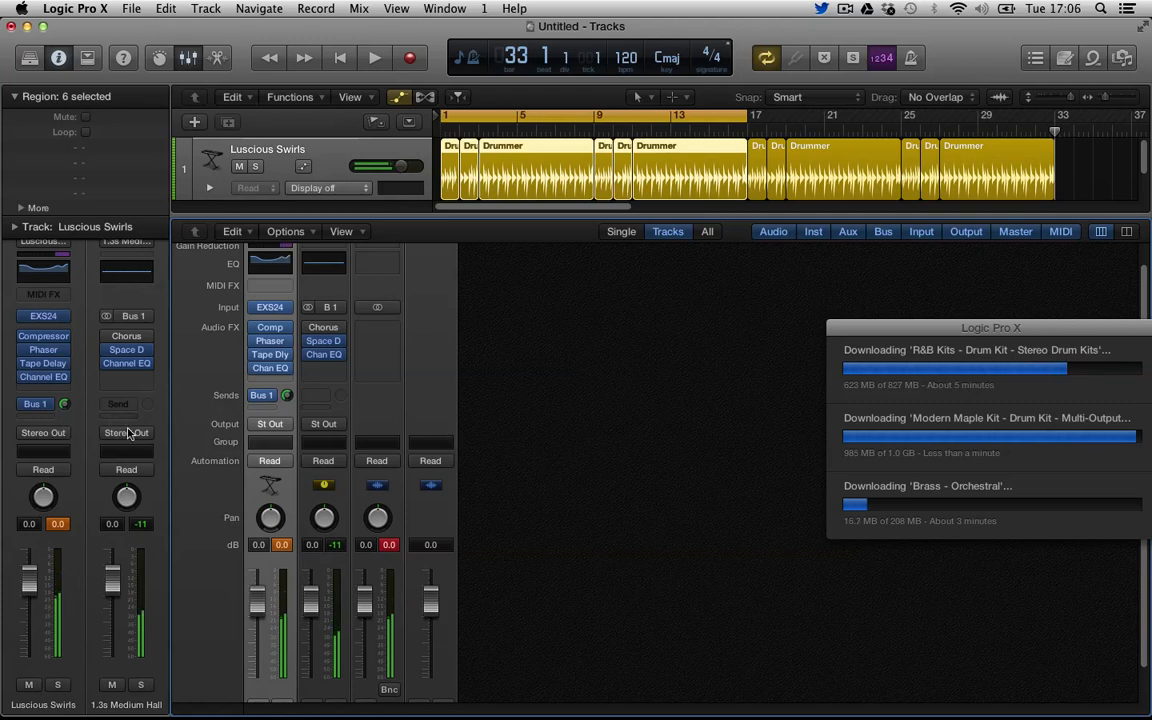
- Bypass the Compressor on the Luscious Swirls channel strip, and switch it back on
scroll(234, 292, up, 2)
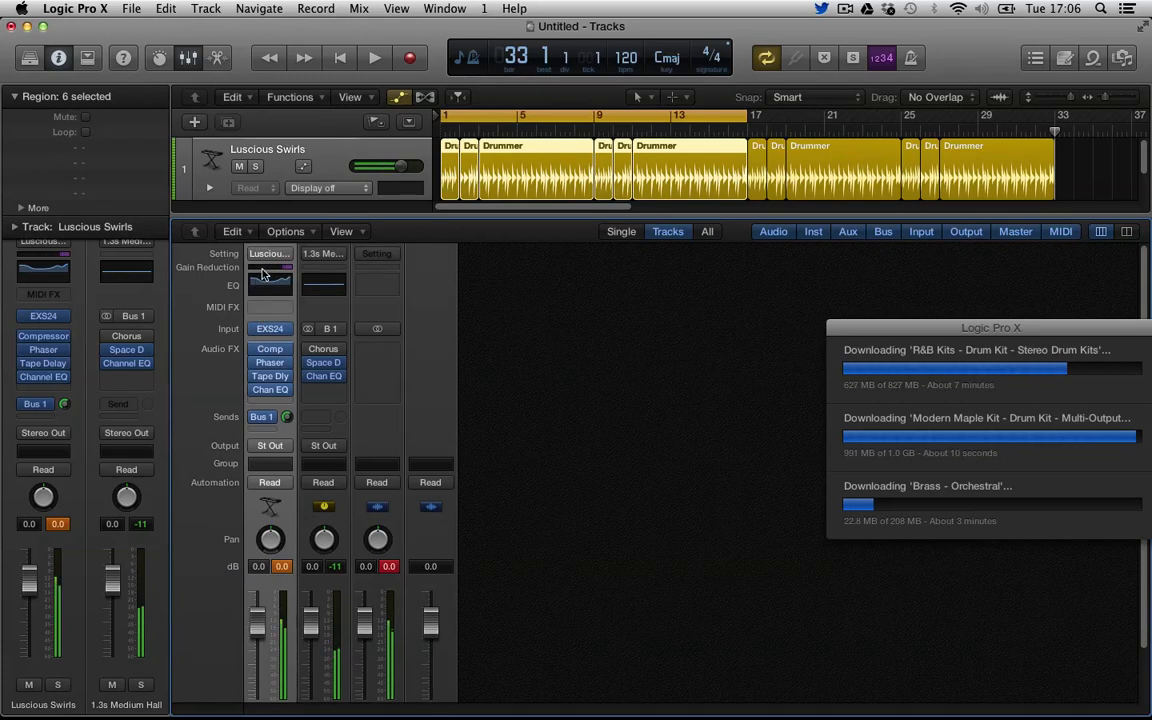
click(254, 349)
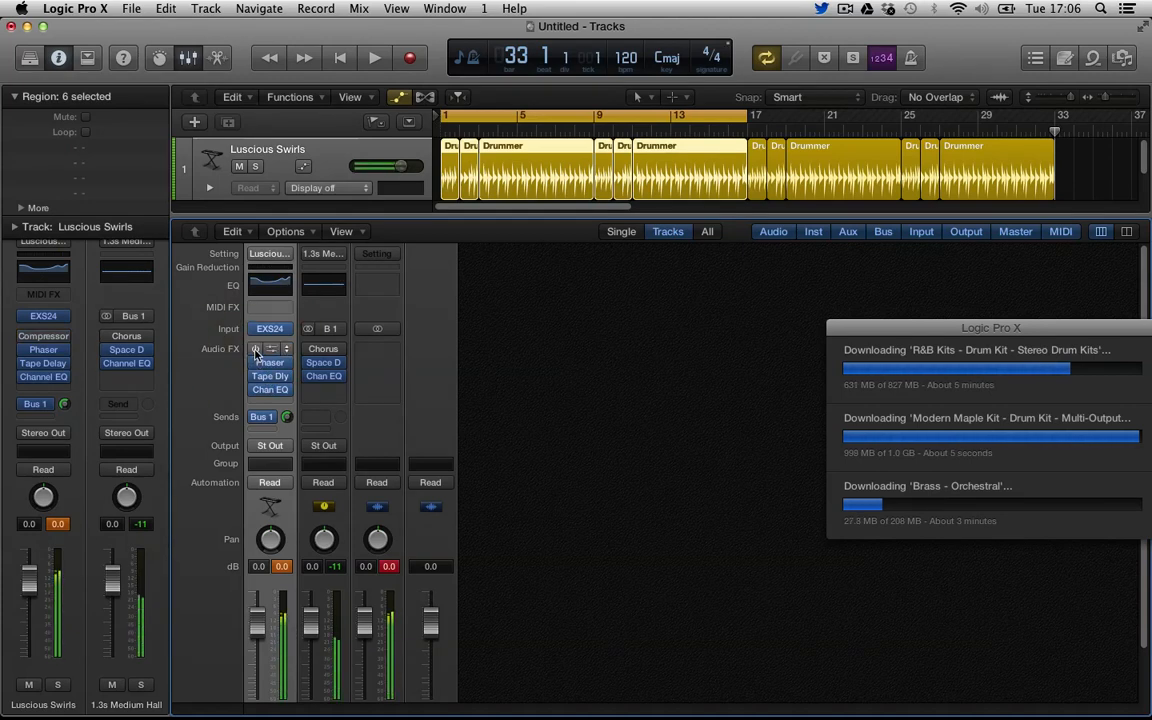
click(255, 351)
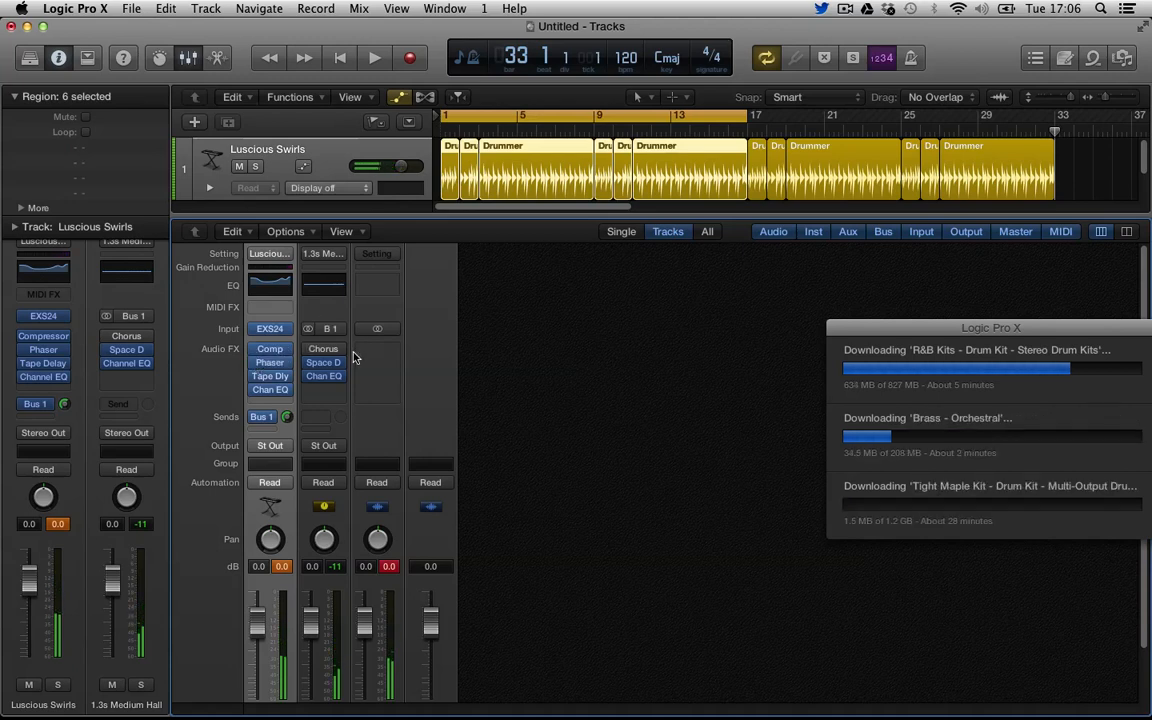
- Add a second send on the Luscious Swirls channel strip, routed to Bus 2
click(262, 417)
mouse_move(312, 503)
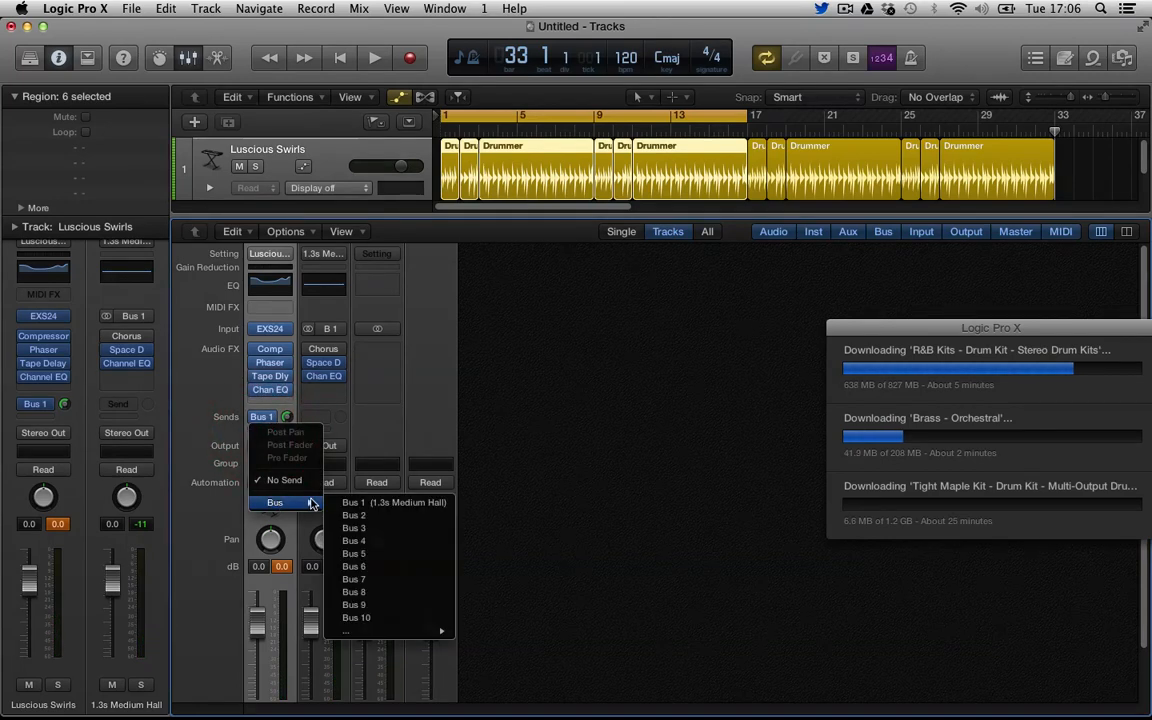
click(352, 515)
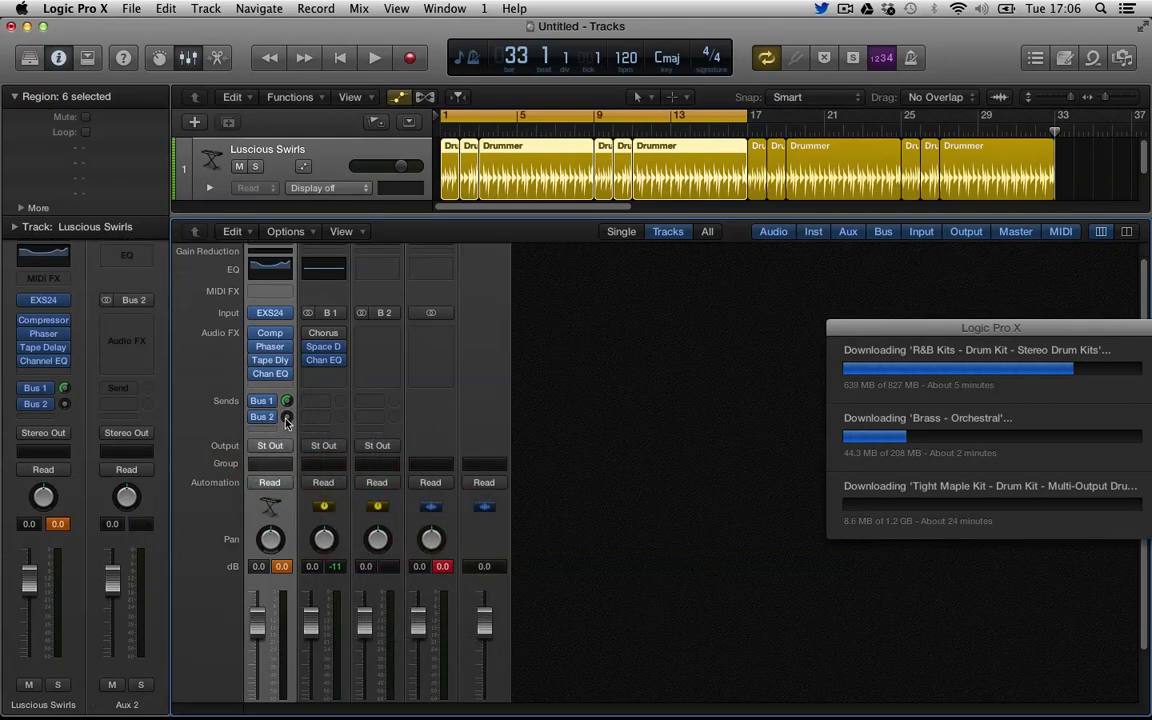
- Look at the output, group and automation mode options of the Luscious Swirls channel strip without changing them
click(270, 446)
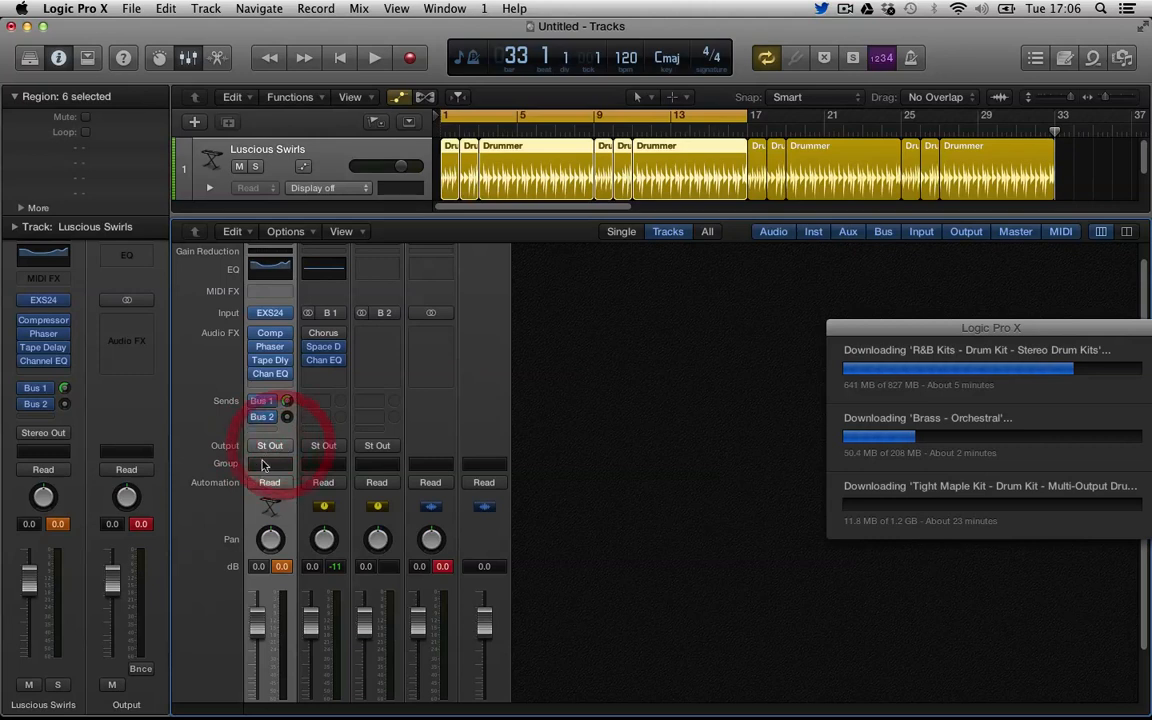
click(265, 464)
click(220, 458)
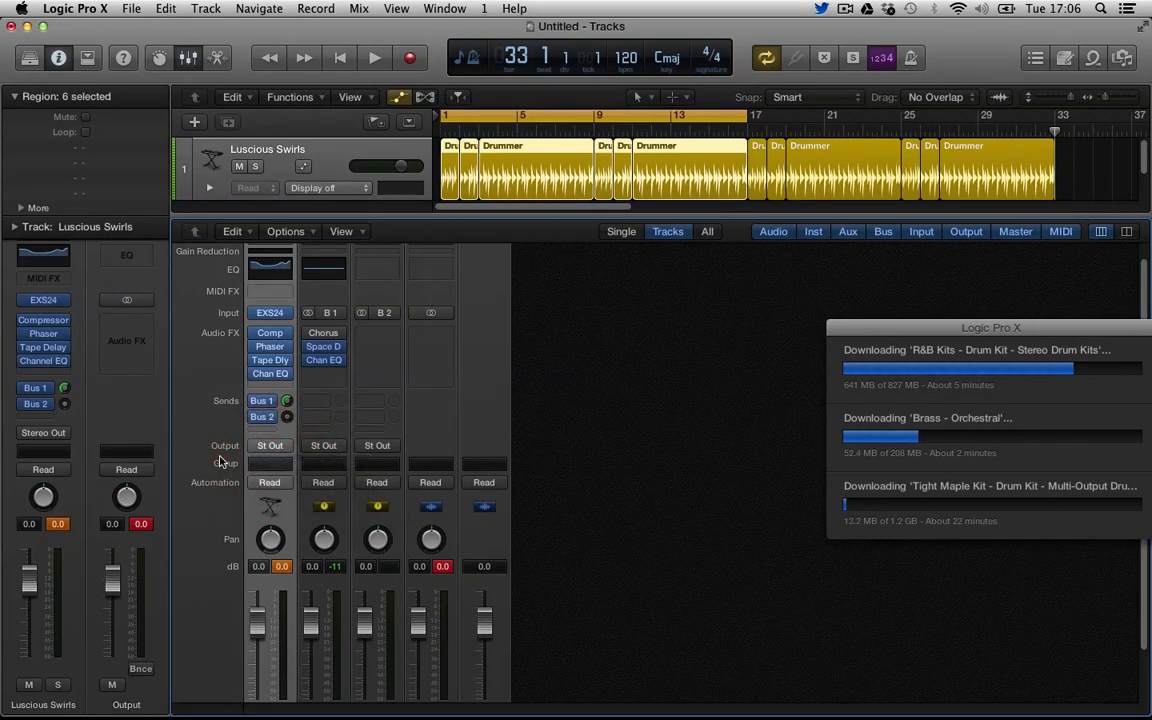
click(278, 486)
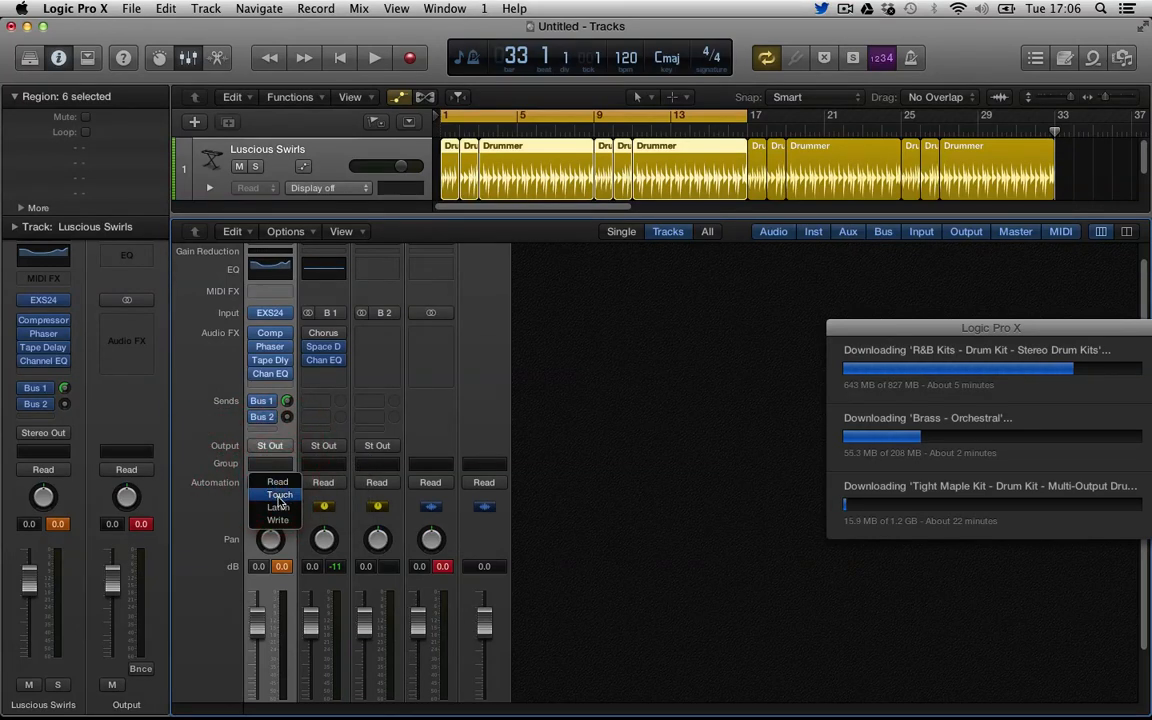
click(228, 502)
- Pan the Luscious Swirls channel to -4 and reset the mixer's peak level displays
drag(269, 541, 268, 514)
scroll(267, 515, down, 3)
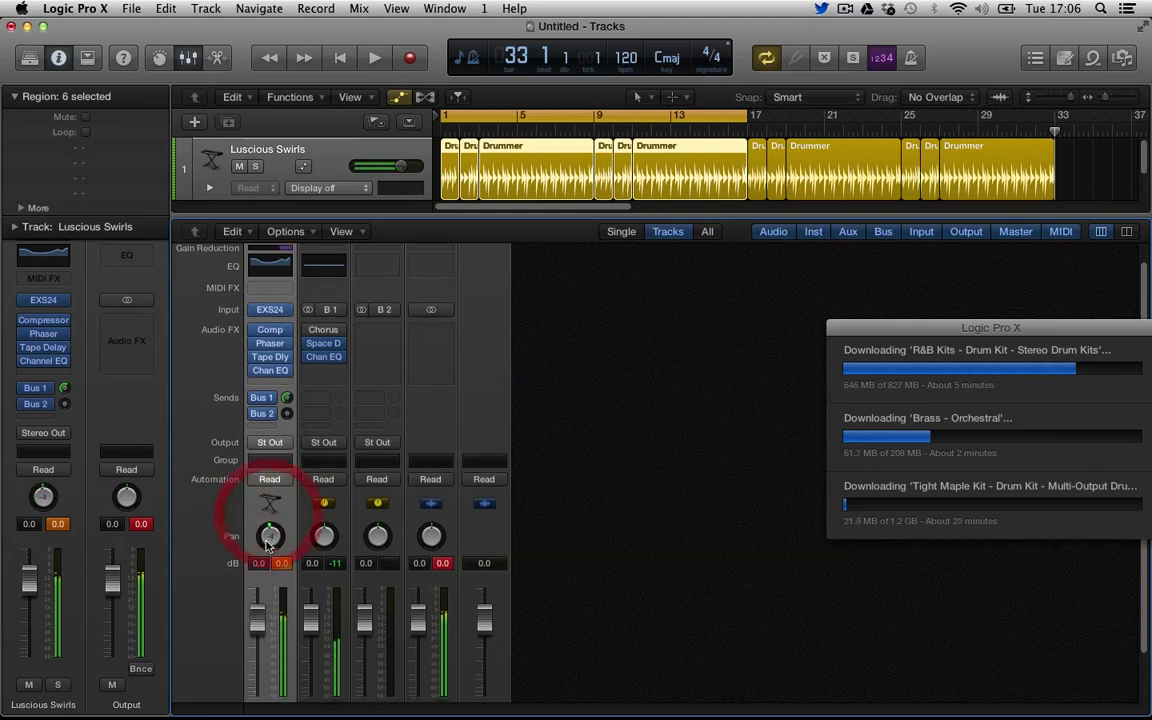
click(261, 538)
click(278, 535)
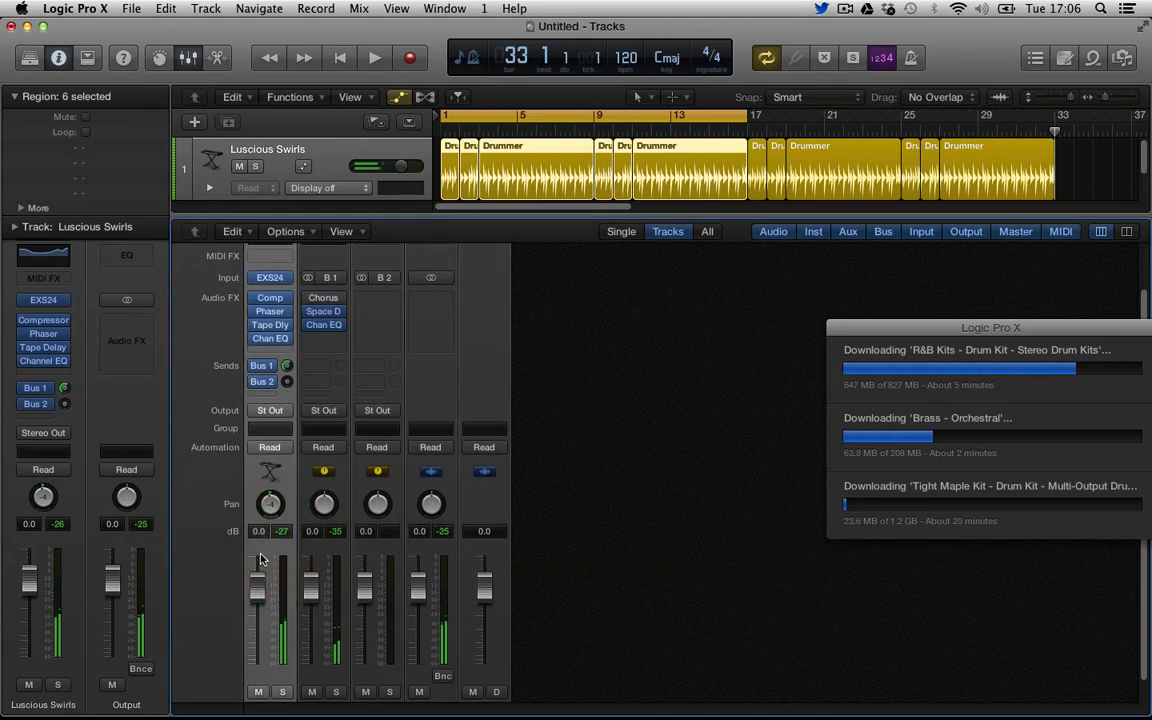
scroll(265, 582, down, 1)
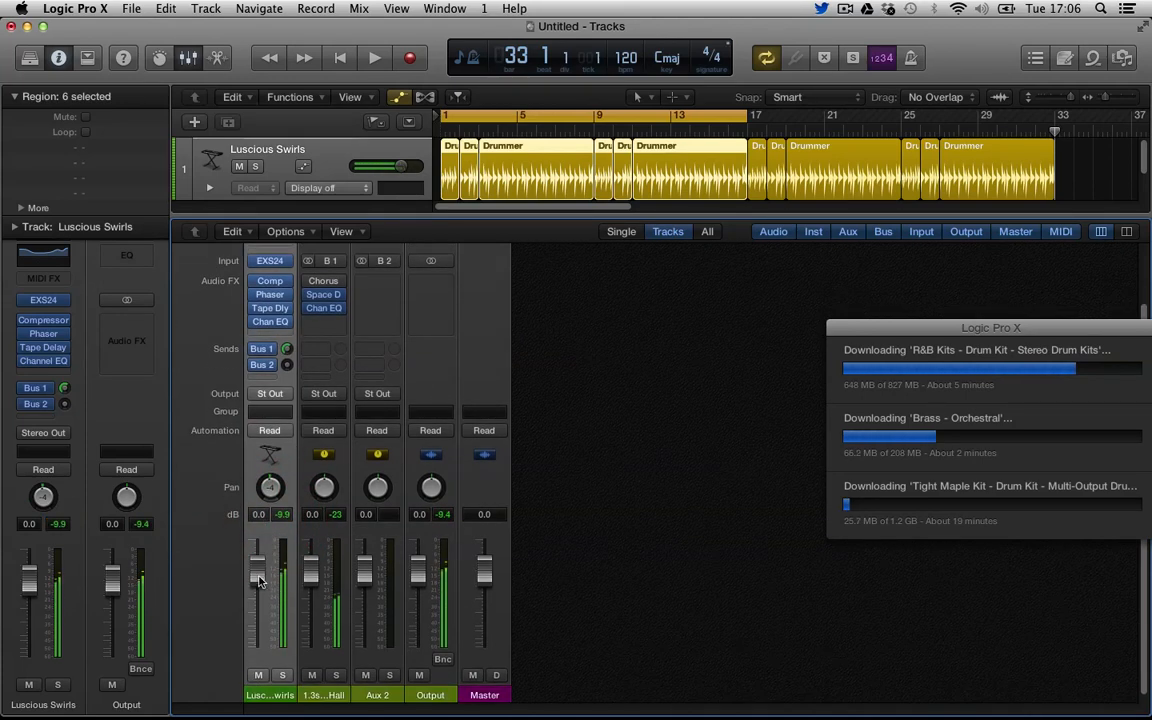
- Lower the Luscious Swirls channel's fader to -13.0 dB, and reset it to 0.0 dB
mouse_move(258, 581)
mouse_down()
mouse_move(258, 562)
mouse_move(258, 579)
mouse_up()
click(281, 516)
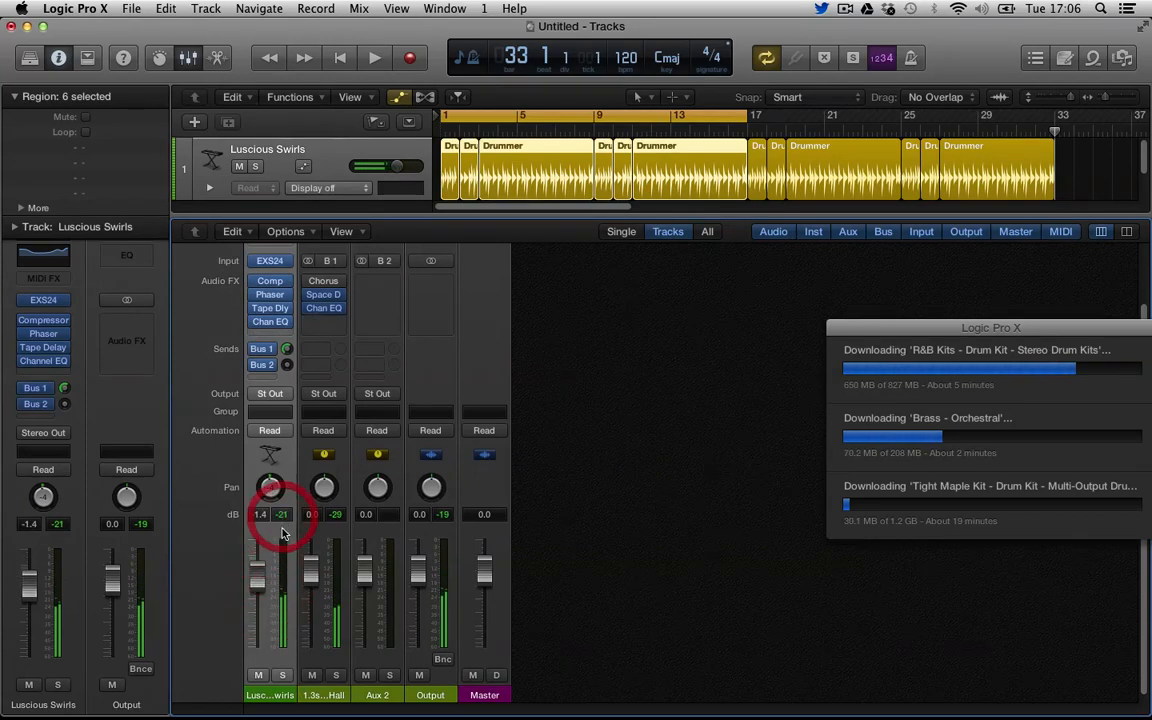
drag(258, 570, 260, 610)
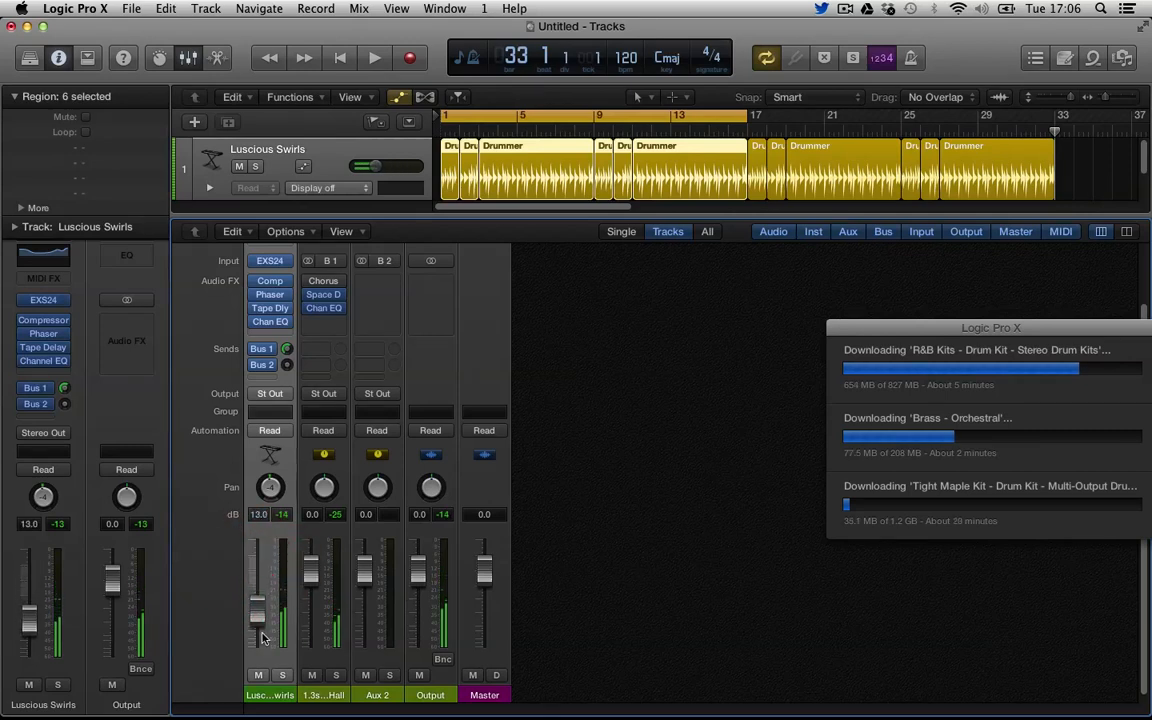
alt+click(260, 566)
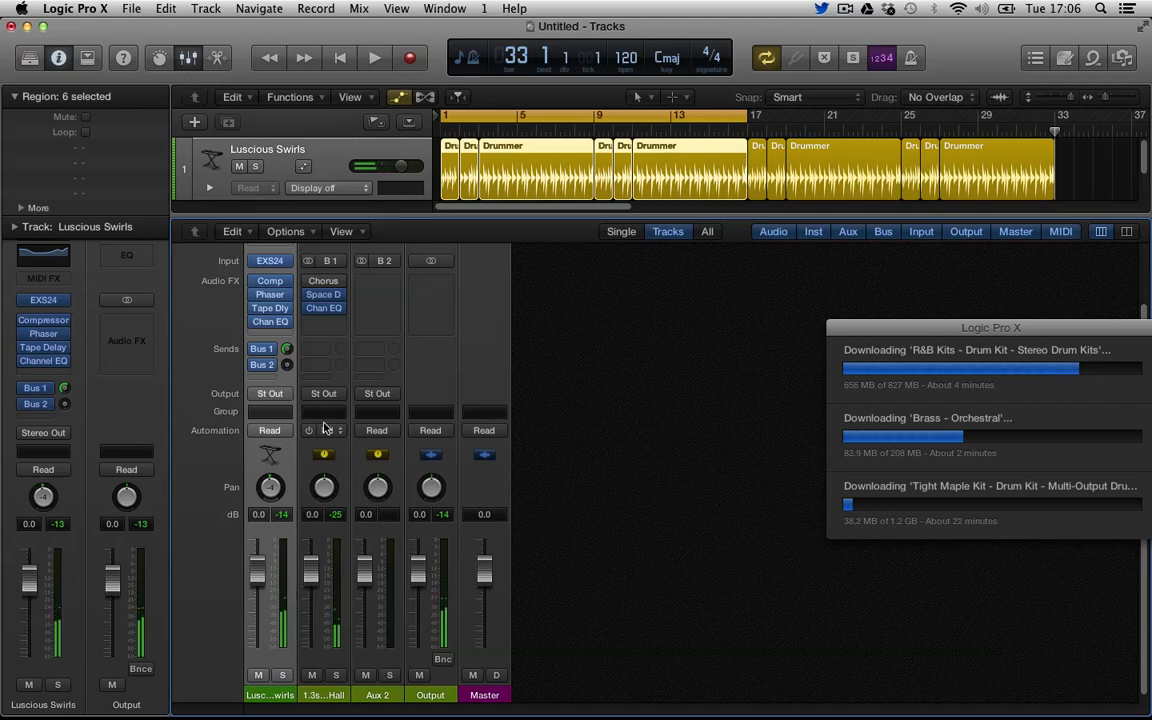
- Replace the Mixer with the Drummer editor, and move the download progress window clear of it
click(188, 57)
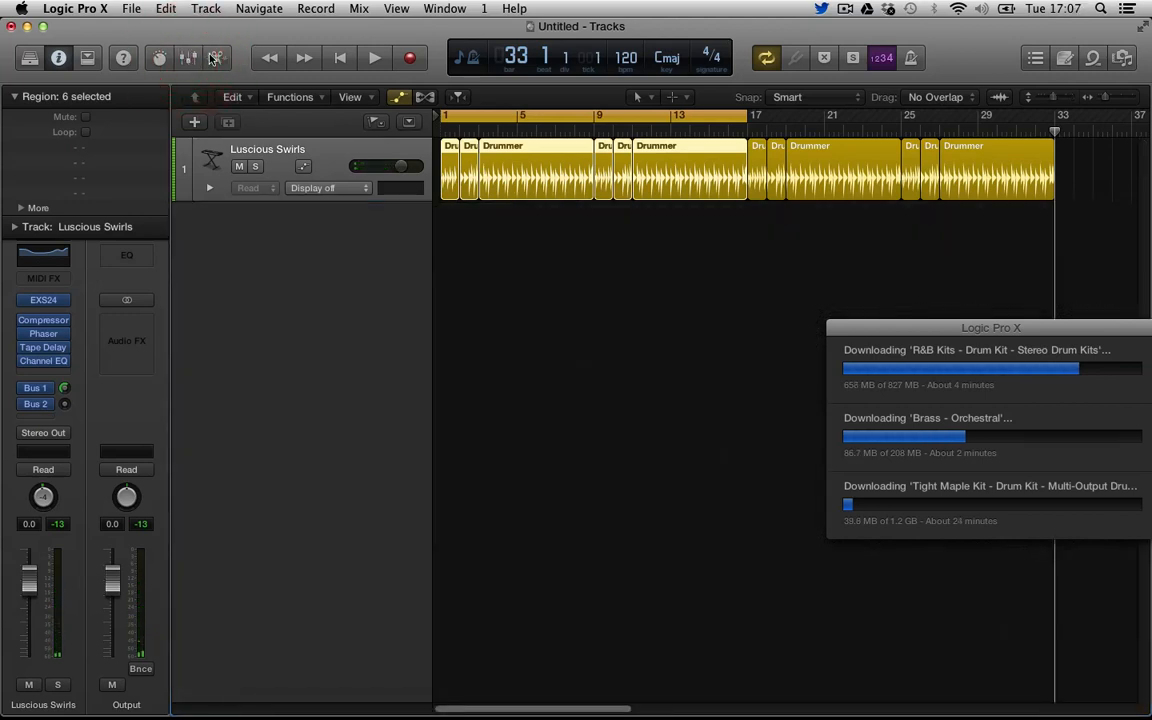
click(213, 57)
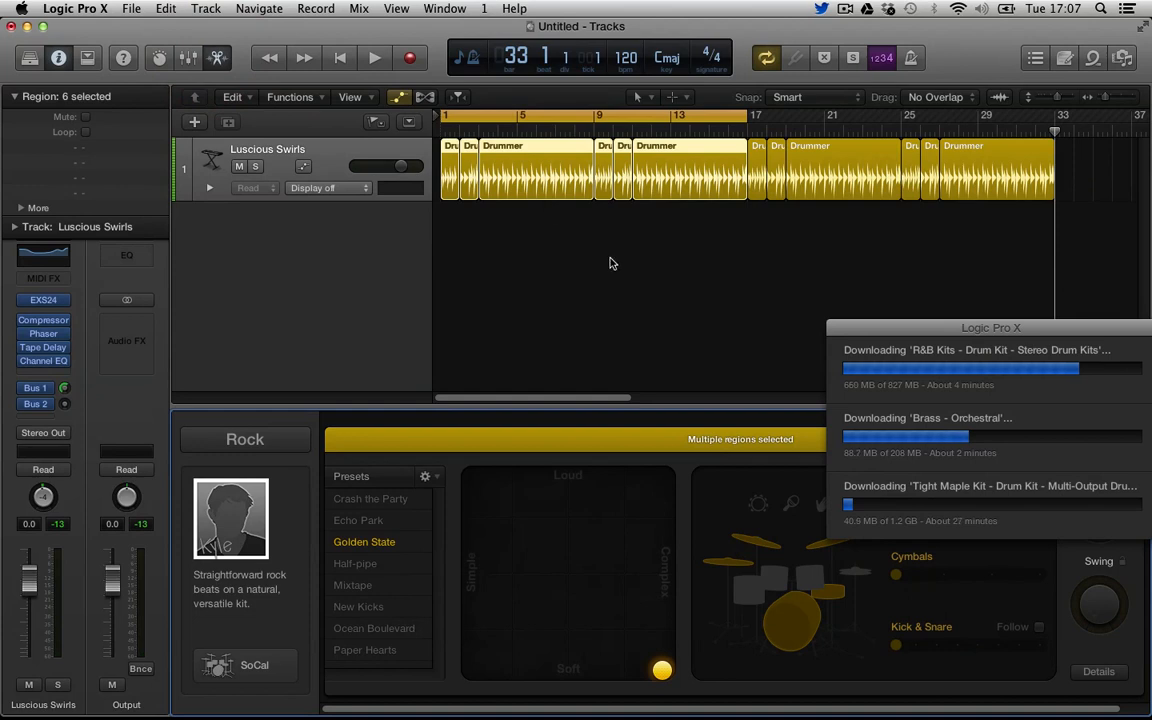
drag(952, 343, 1140, 420)
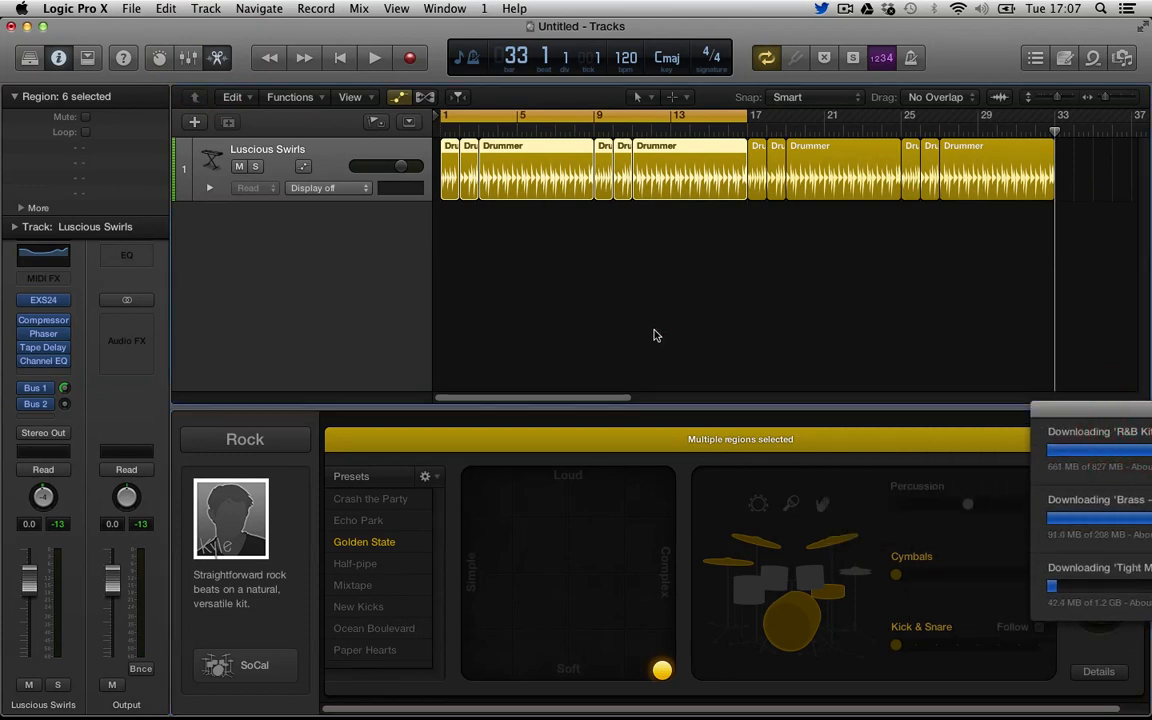
- Delete all Drummer regions on the Luscious Swirls track
click(588, 297)
click(548, 175)
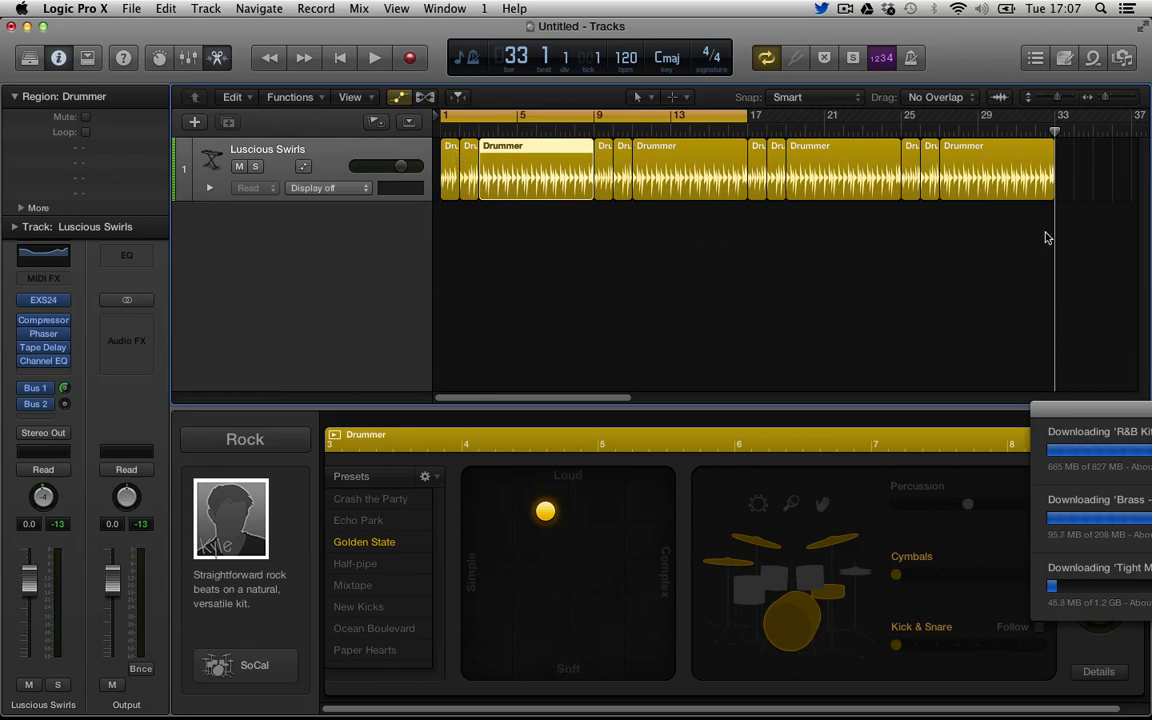
click(427, 165)
key(Delete)
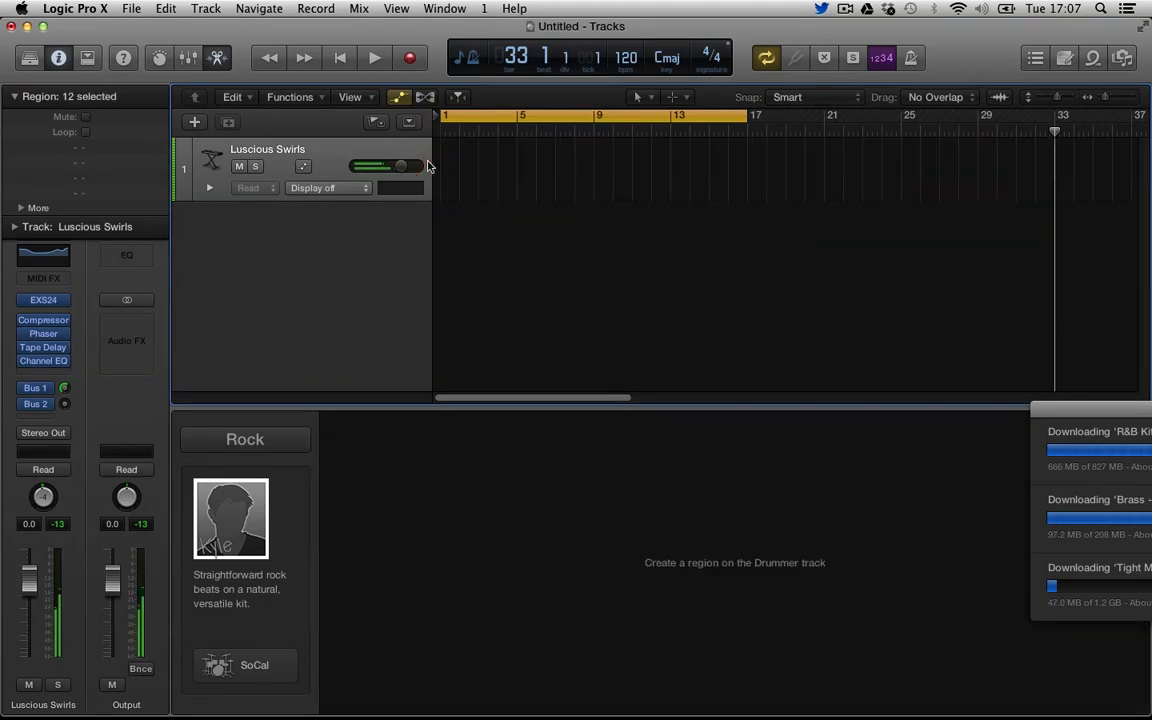
- Look at the options for creating or populating Drummer regions on the empty Luscious Swirls track without choosing one
click(548, 257)
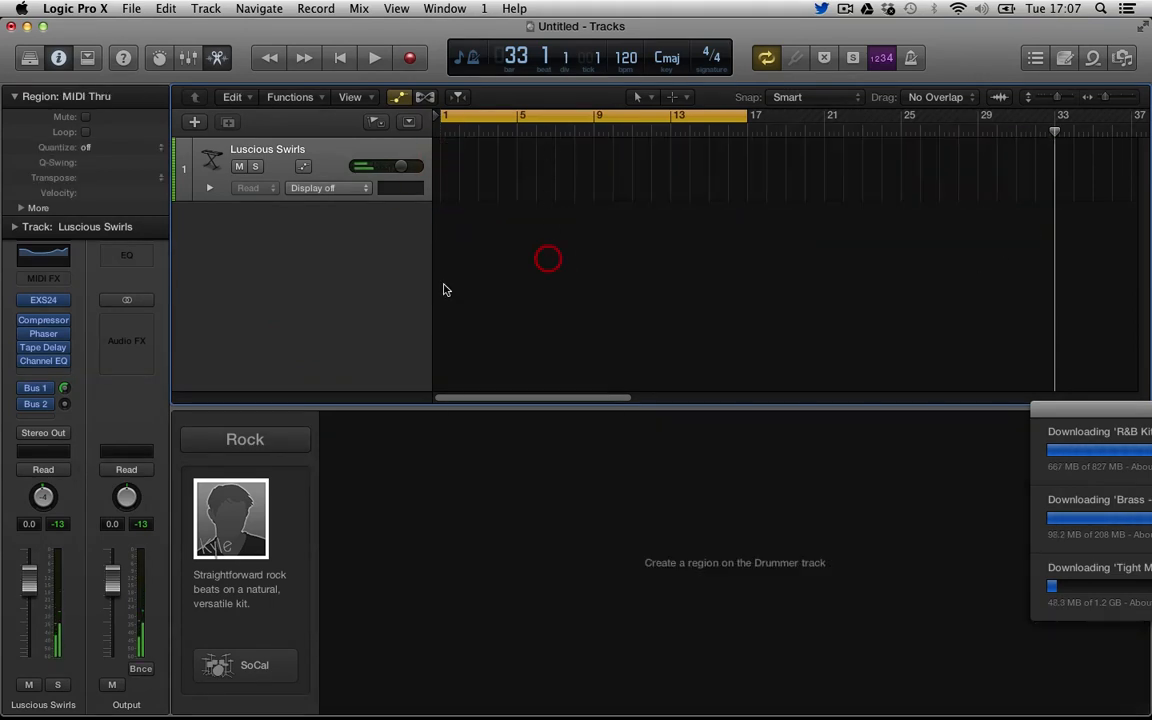
right_click(474, 155)
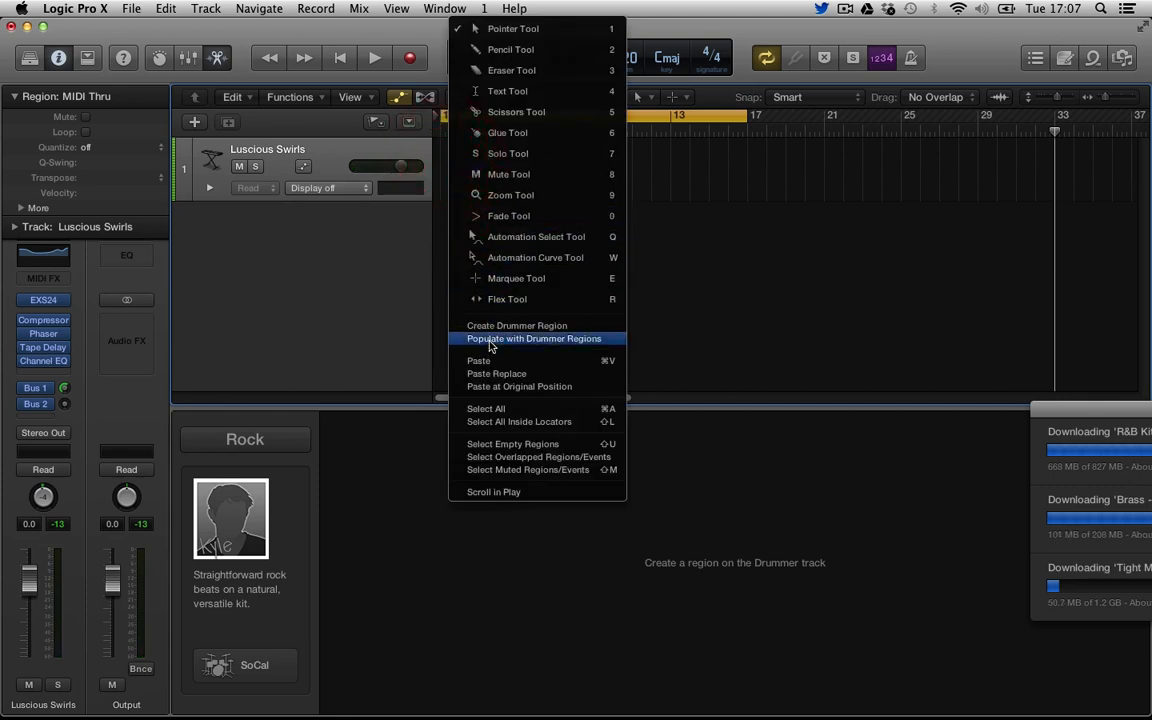
click(669, 322)
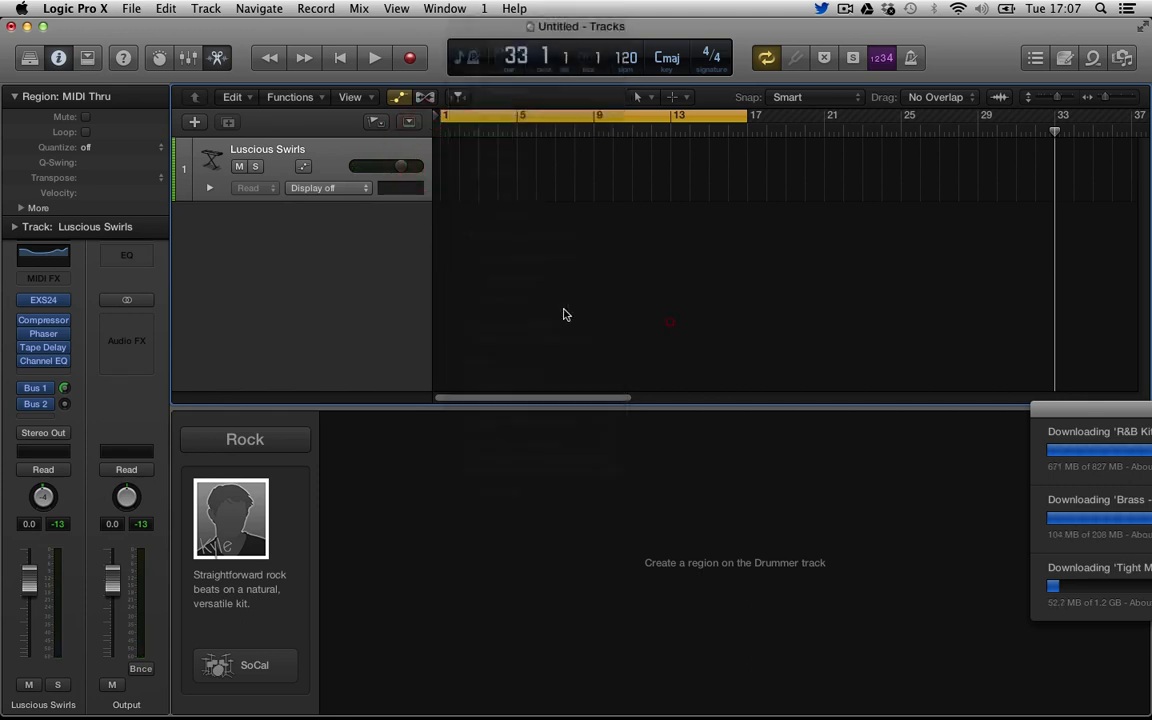
- Create one new software instrument track with output 1 + 2, and move the download progress window aside
click(194, 121)
click(433, 76)
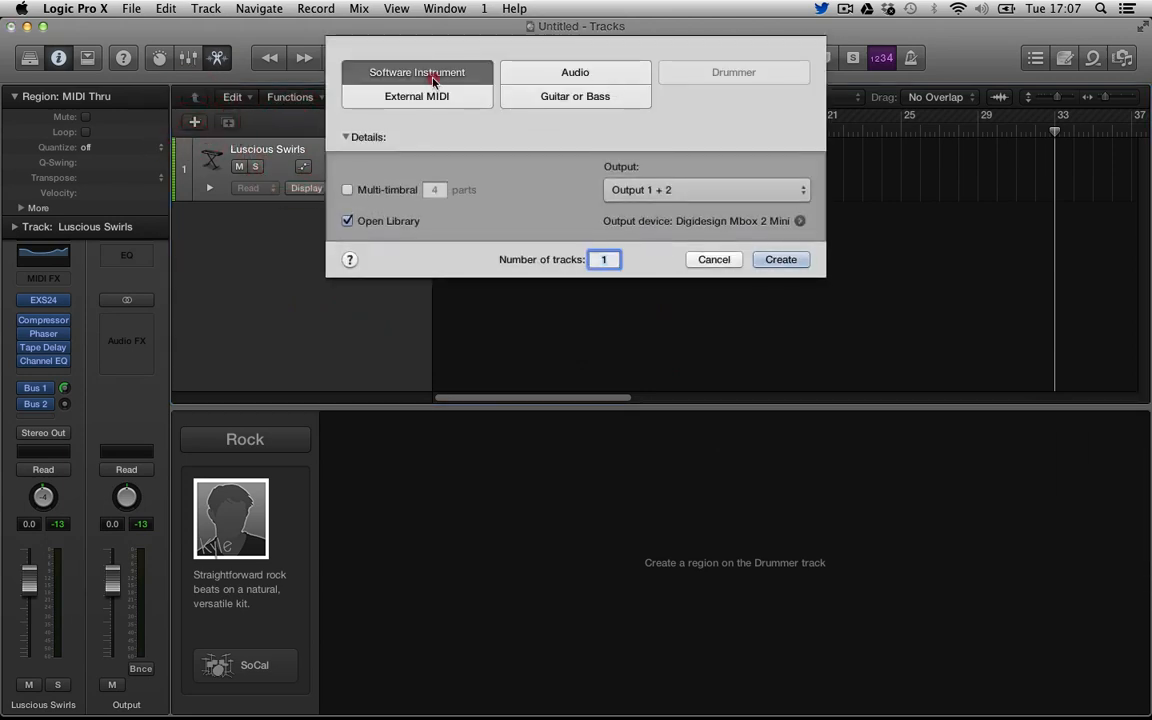
click(784, 259)
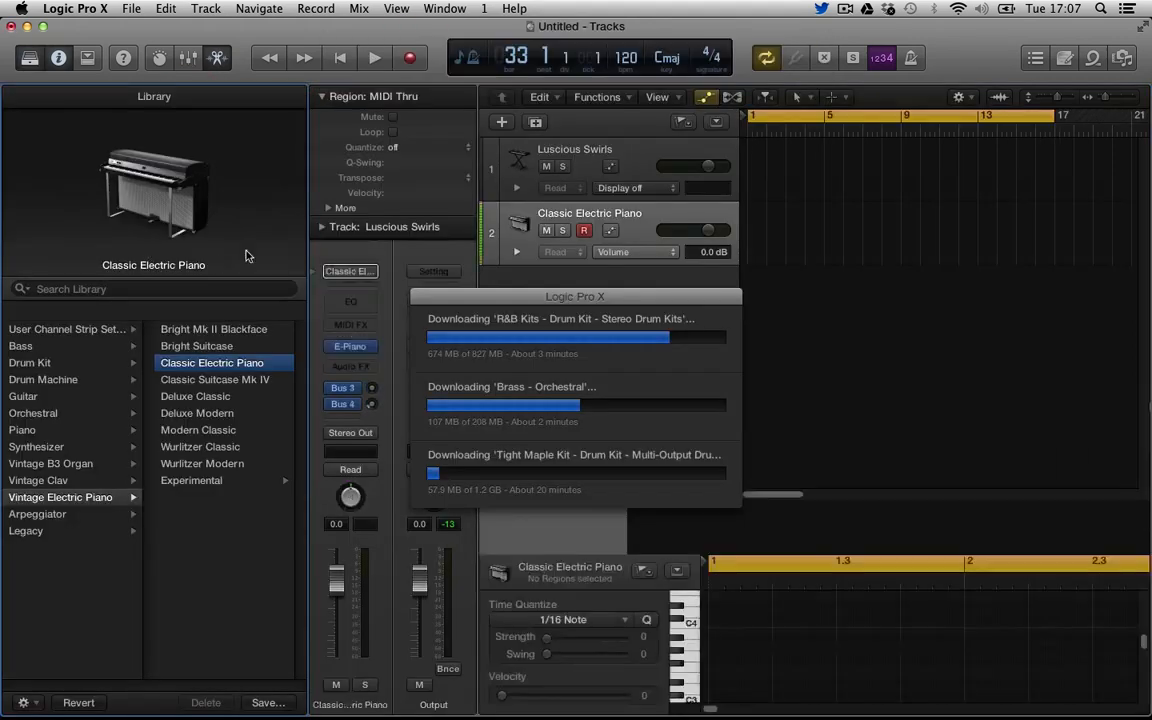
drag(502, 296, 994, 496)
- Hide the Library and delete the Luscious Swirls track
click(30, 59)
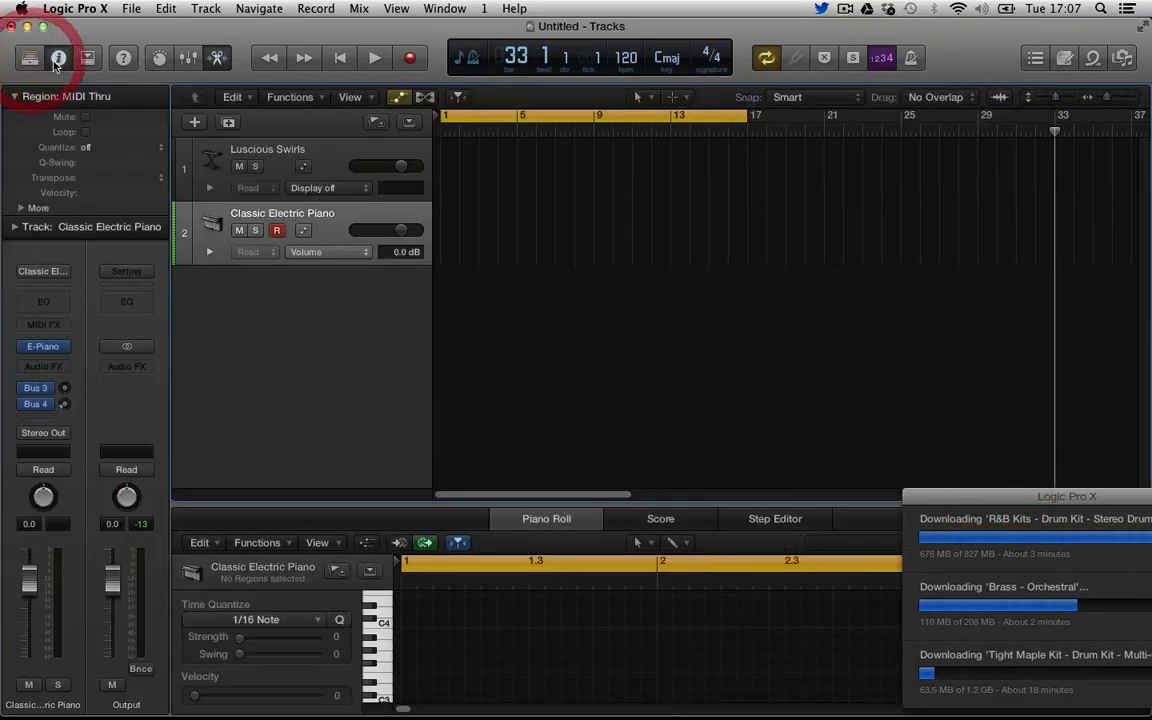
click(268, 155)
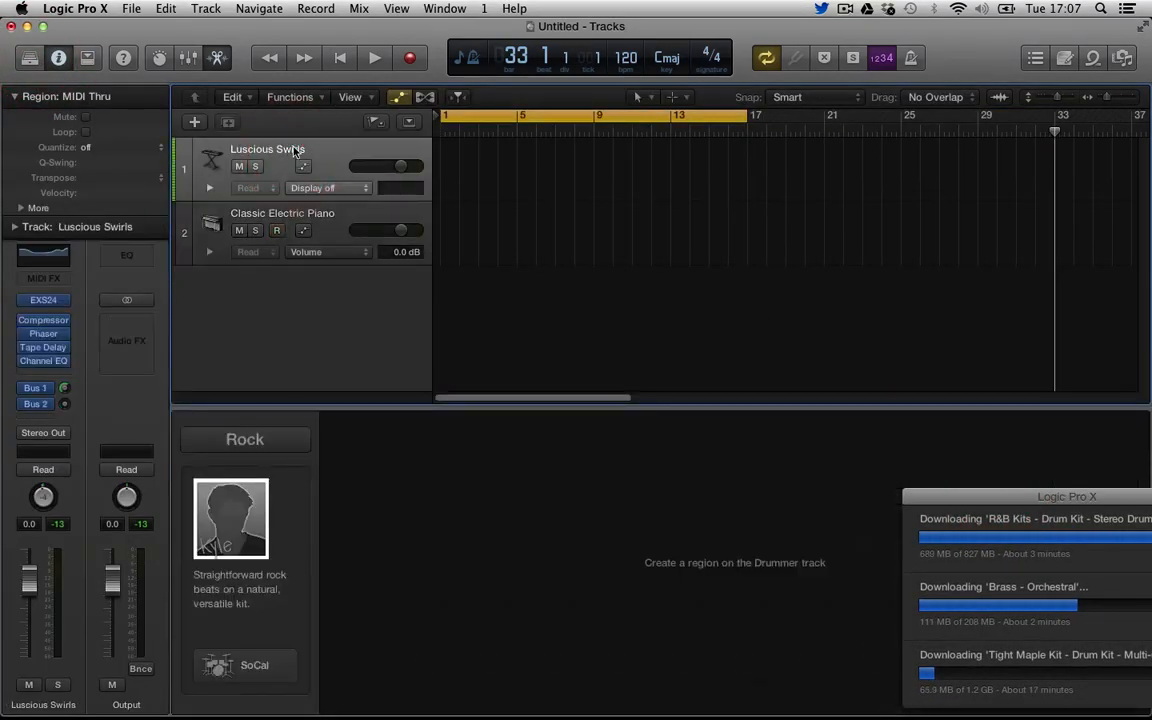
key(super+BackSpace)
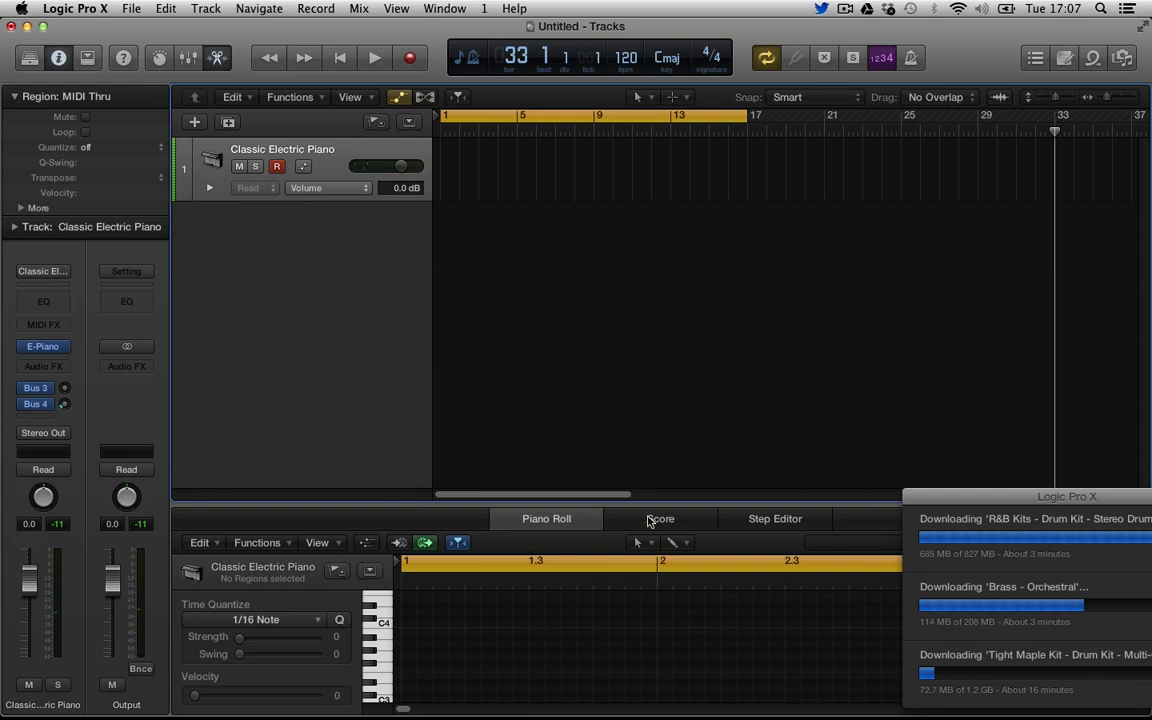
- Look at the Score editor and the Step Editor for the Classic Electric Piano track, examining the Step Editor's lanes
click(560, 520)
click(665, 519)
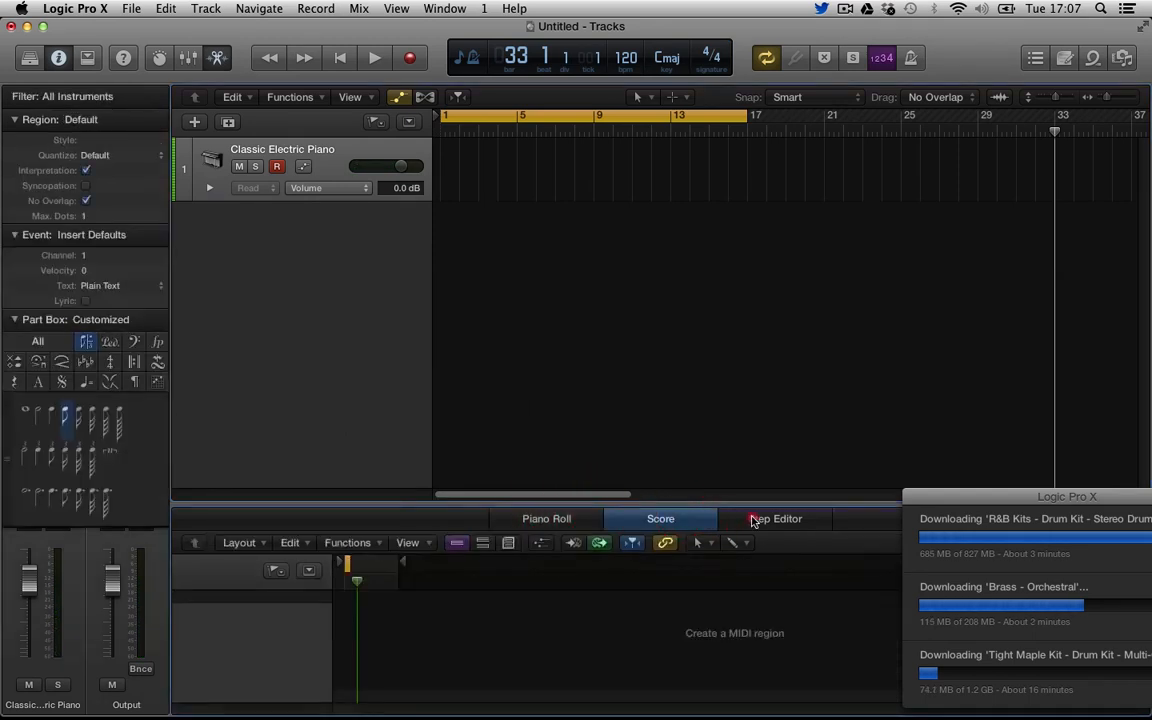
click(752, 520)
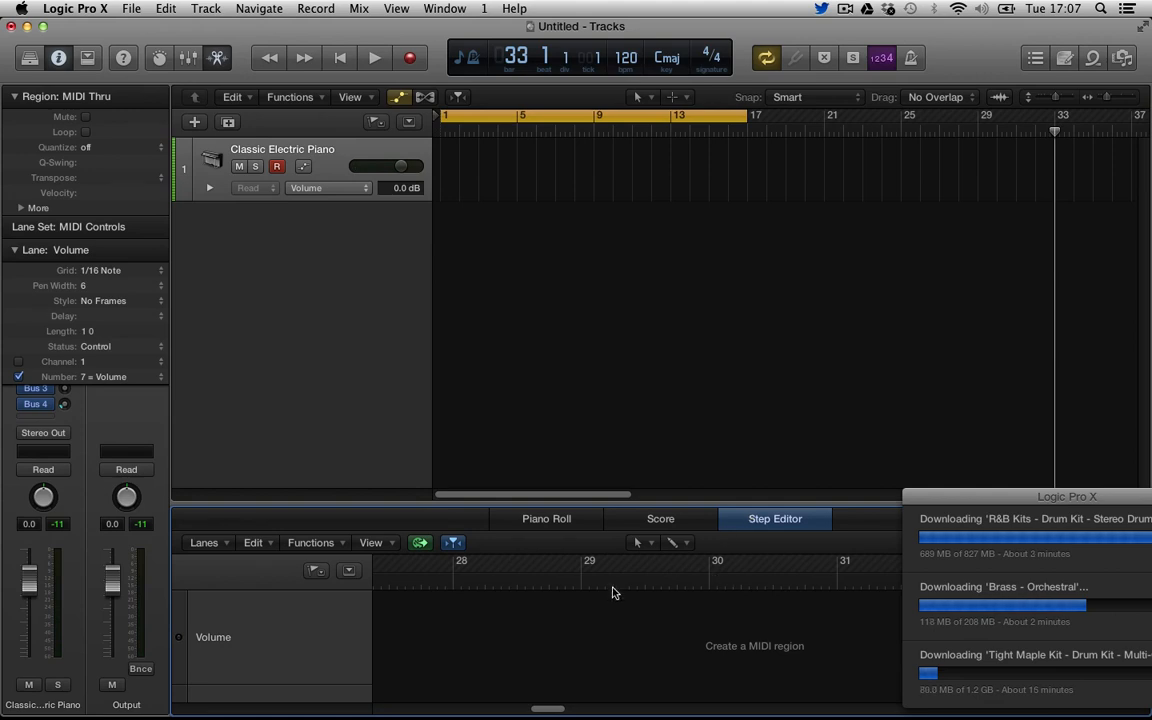
scroll(615, 641, down, 2)
scroll(615, 641, down, 3)
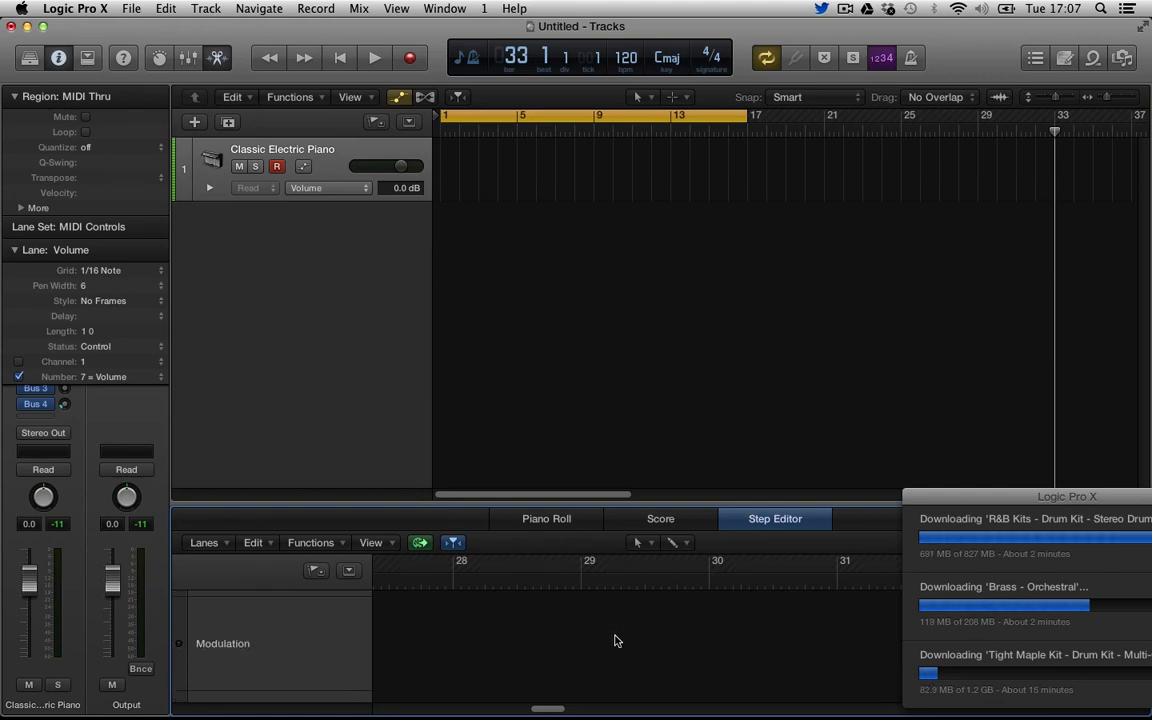
scroll(615, 641, down, 1)
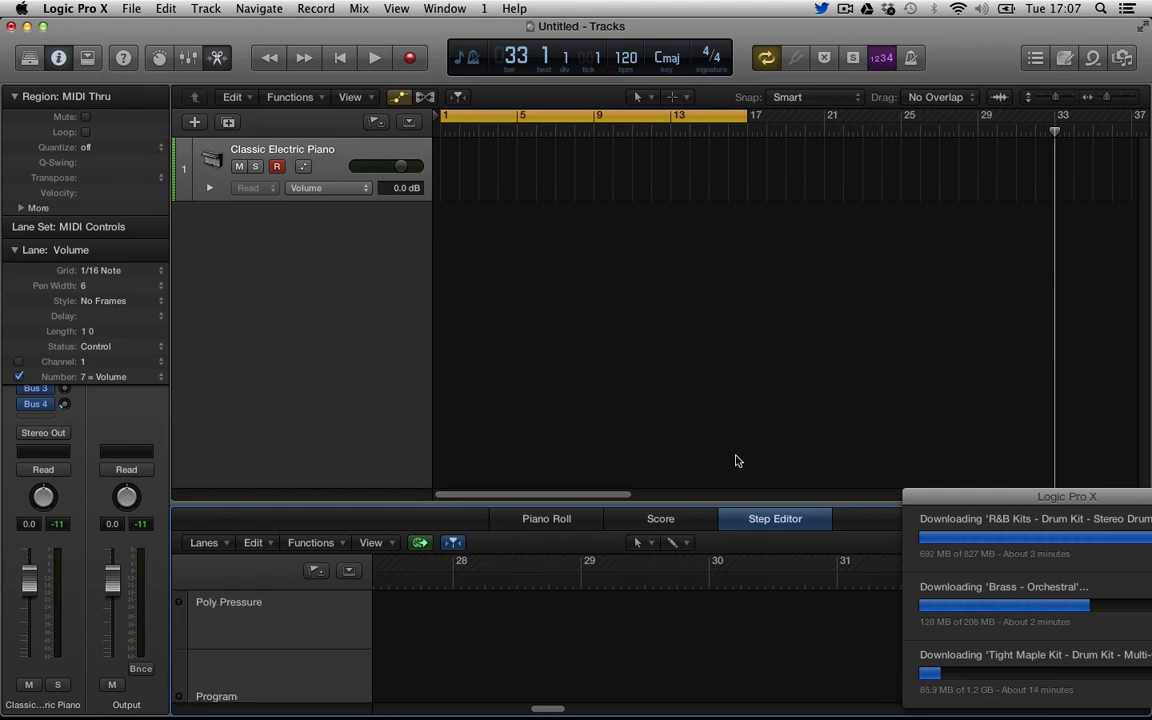
- Enlarge the editor area to nearly the full window height and examine all Step Editor lanes from Volume to All Velocities
drag(945, 491, 1063, 509)
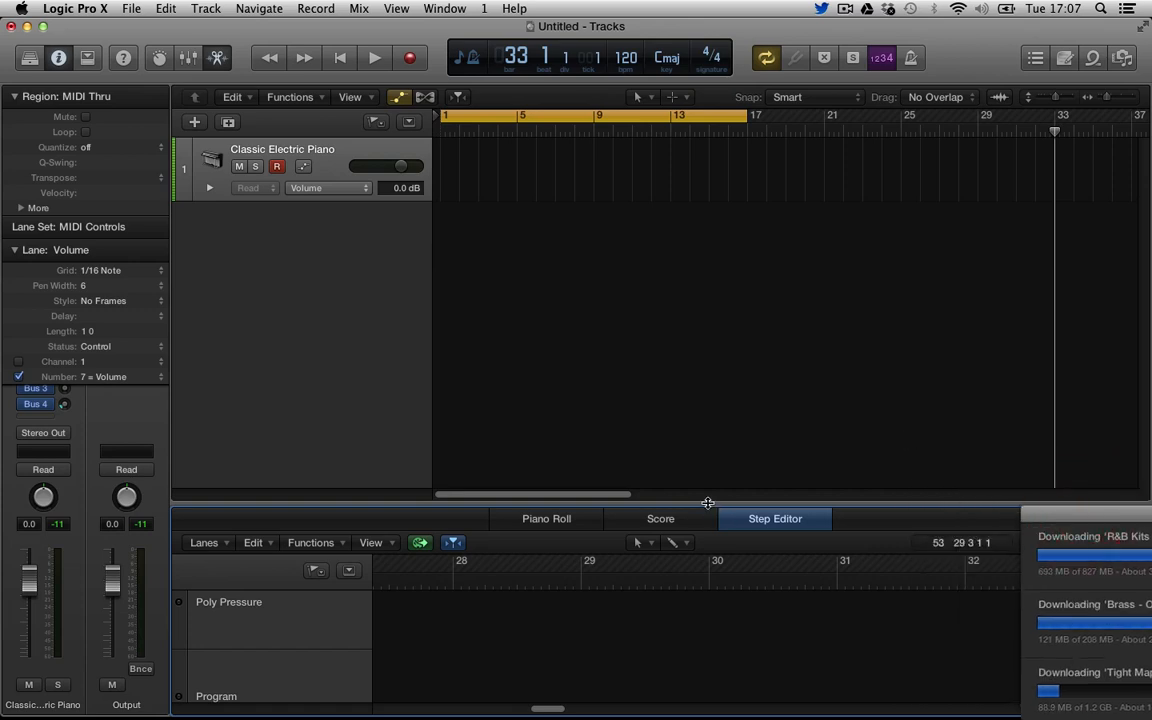
drag(707, 501, 714, 142)
scroll(531, 380, up, 3)
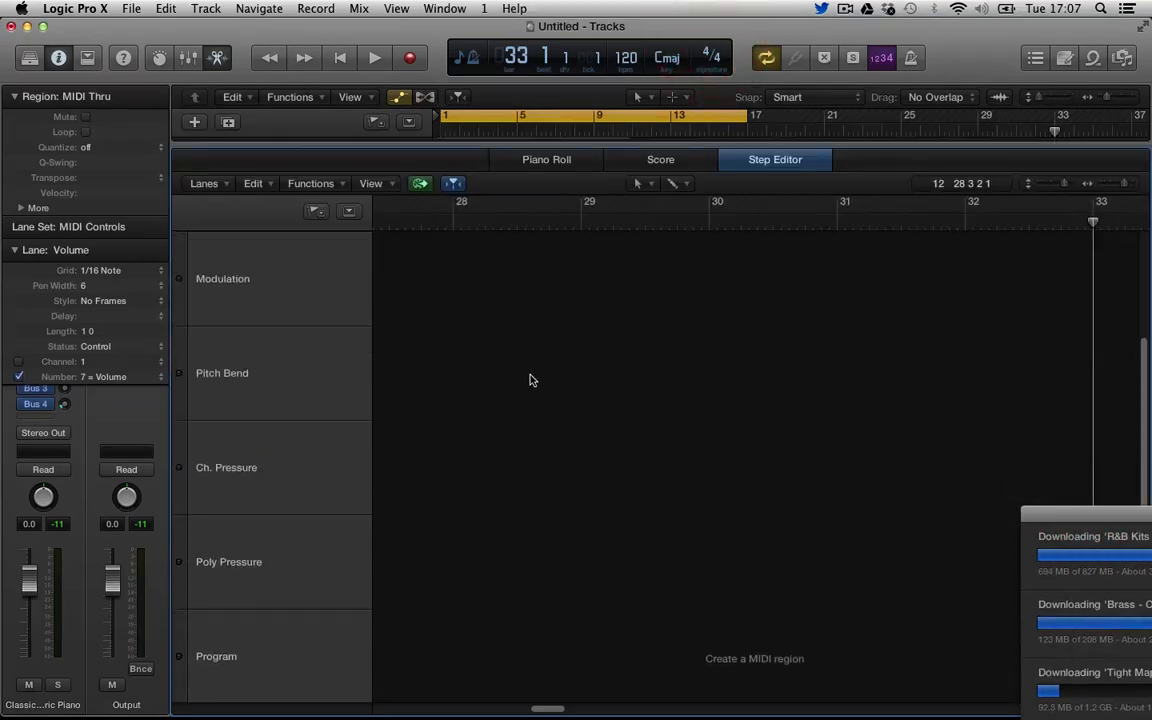
scroll(531, 380, up, 1)
scroll(530, 388, down, 5)
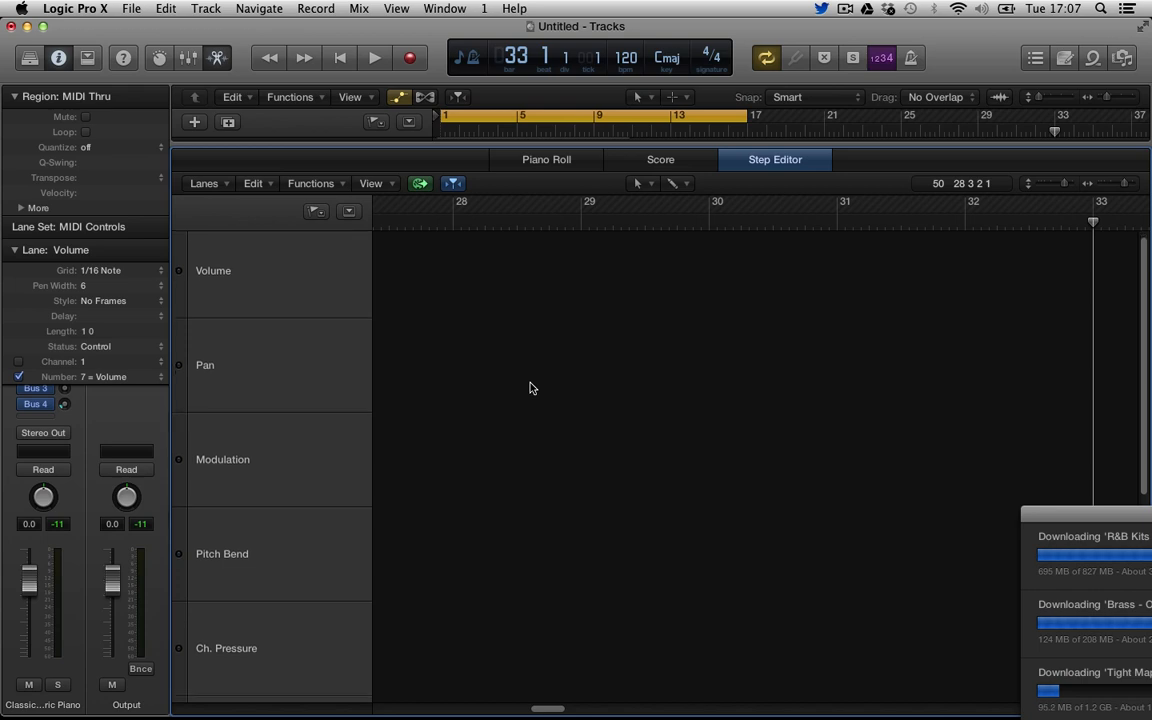
scroll(524, 393, up, 5)
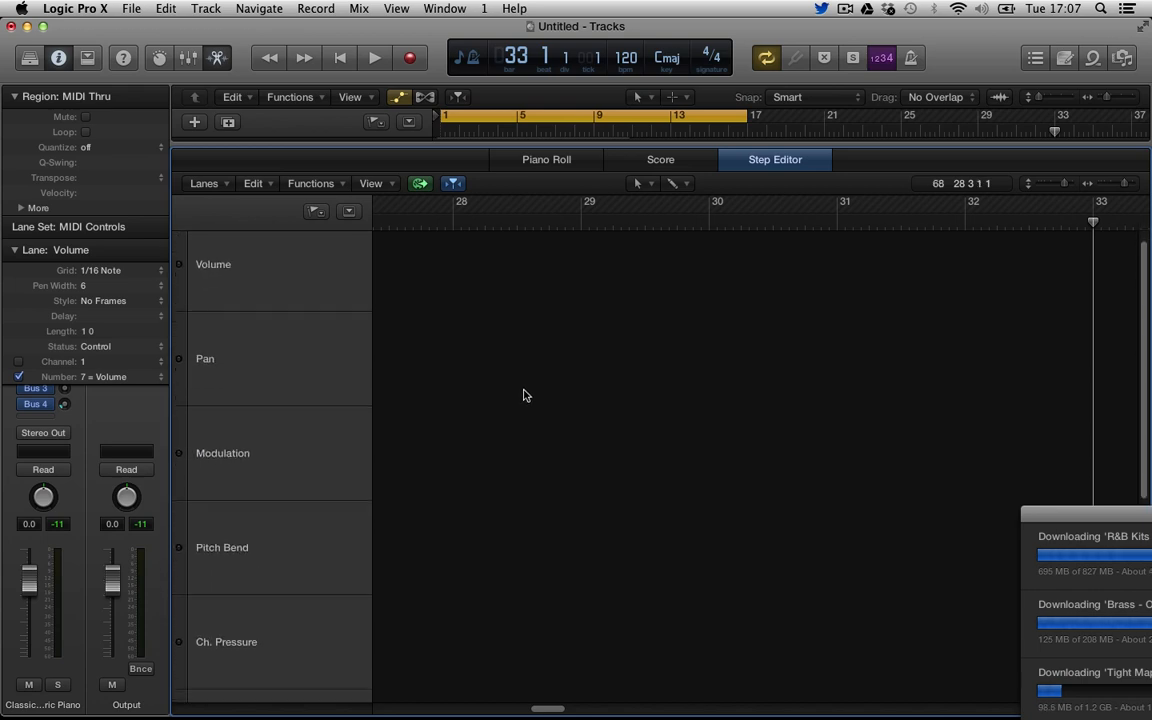
scroll(524, 395, down, 2)
scroll(524, 391, down, 2)
scroll(524, 391, up, 3)
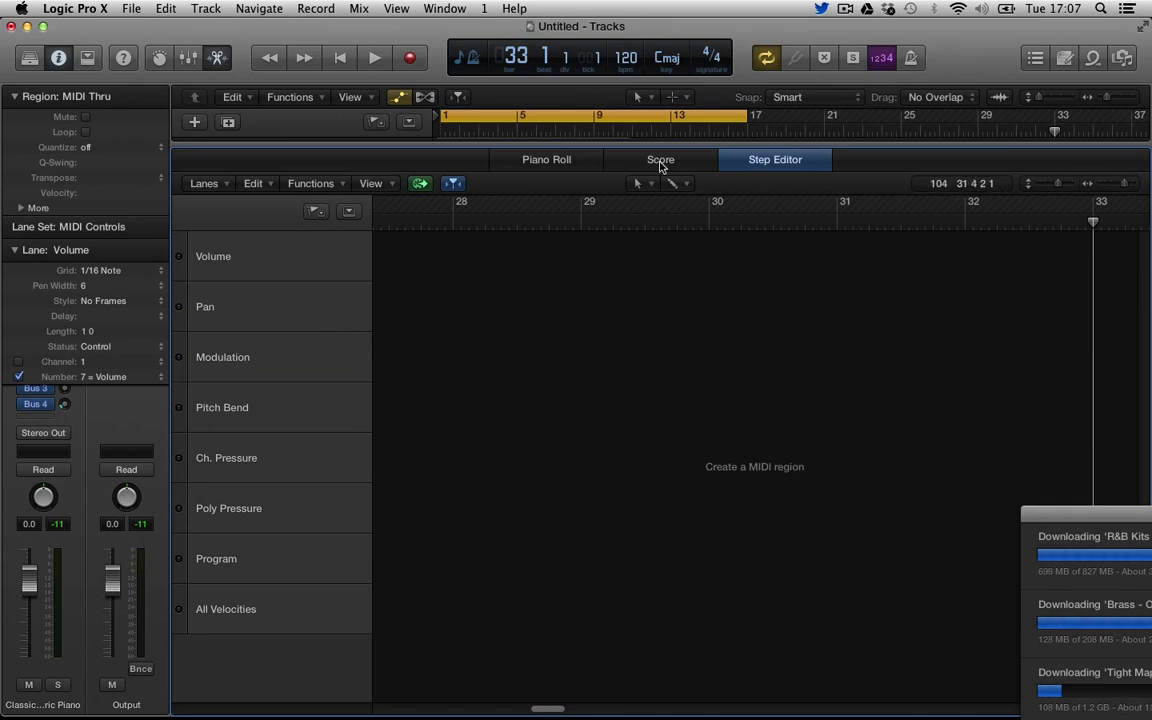
- Switch the editor back to the Piano Roll and look at its Scale Quantize scale choices without changing the scale
click(661, 168)
click(746, 167)
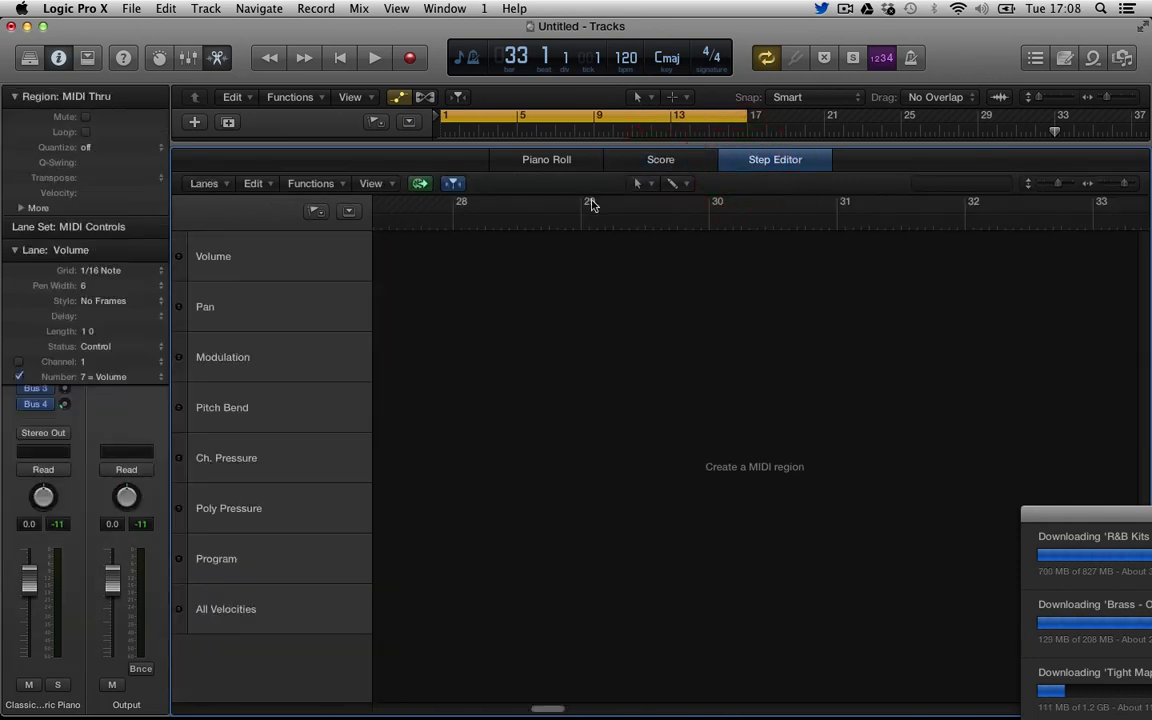
click(658, 162)
click(535, 160)
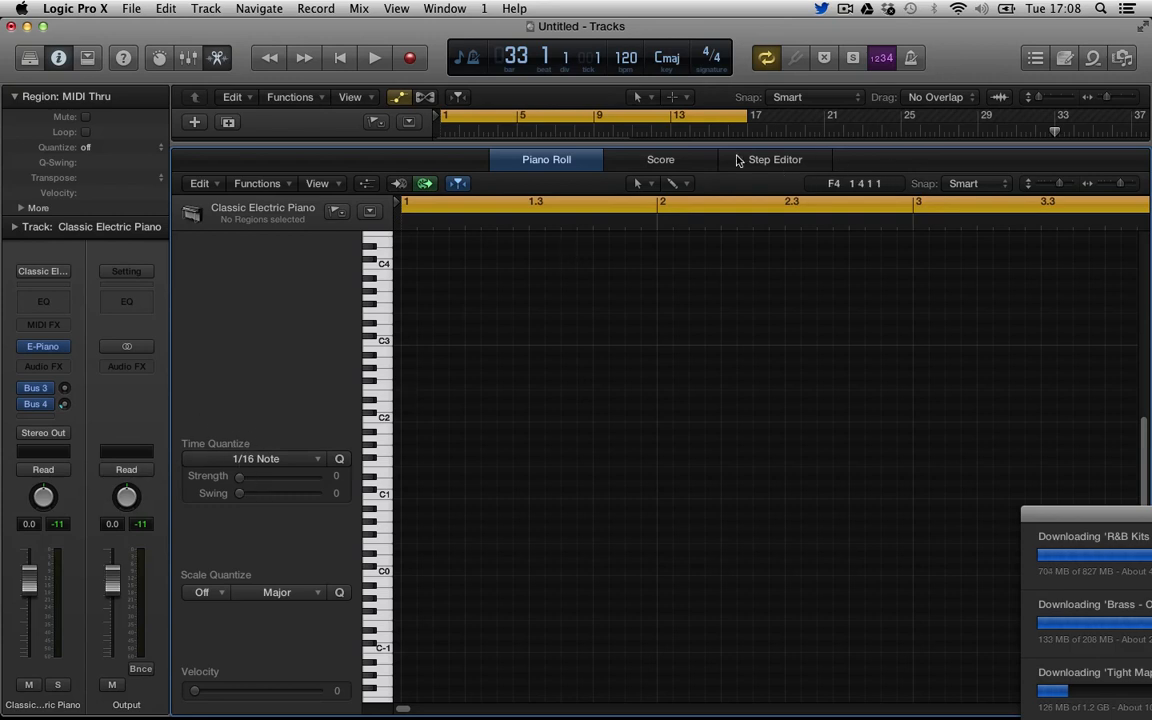
click(278, 594)
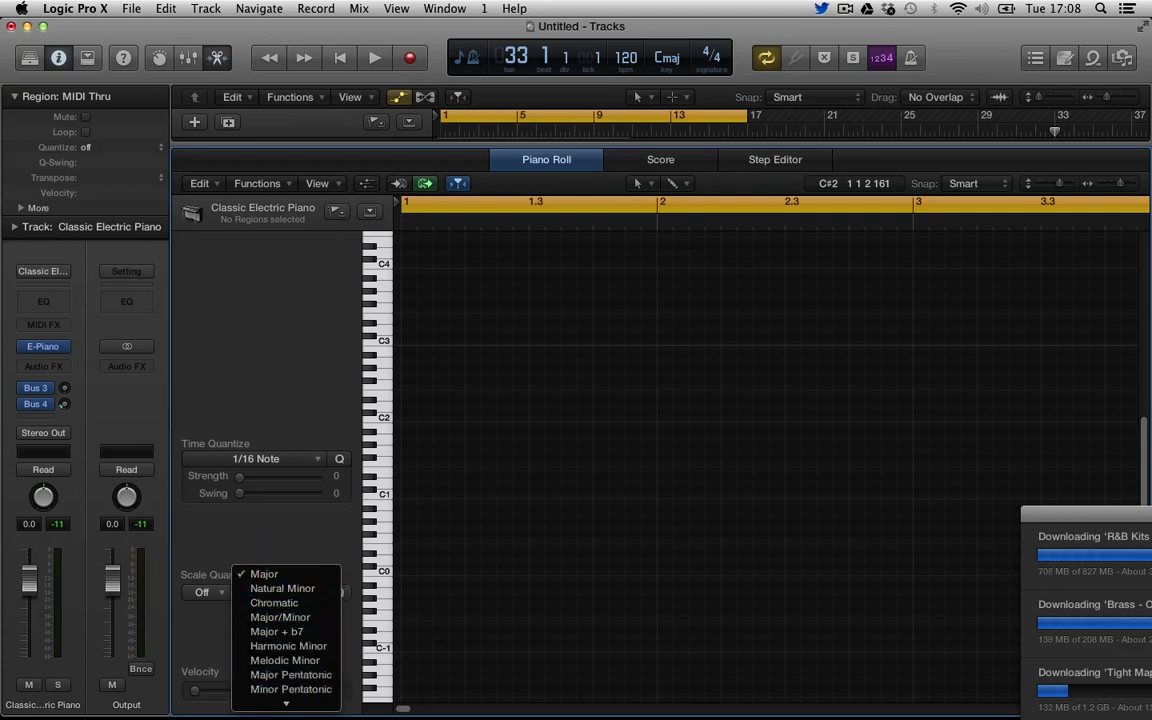
click(290, 414)
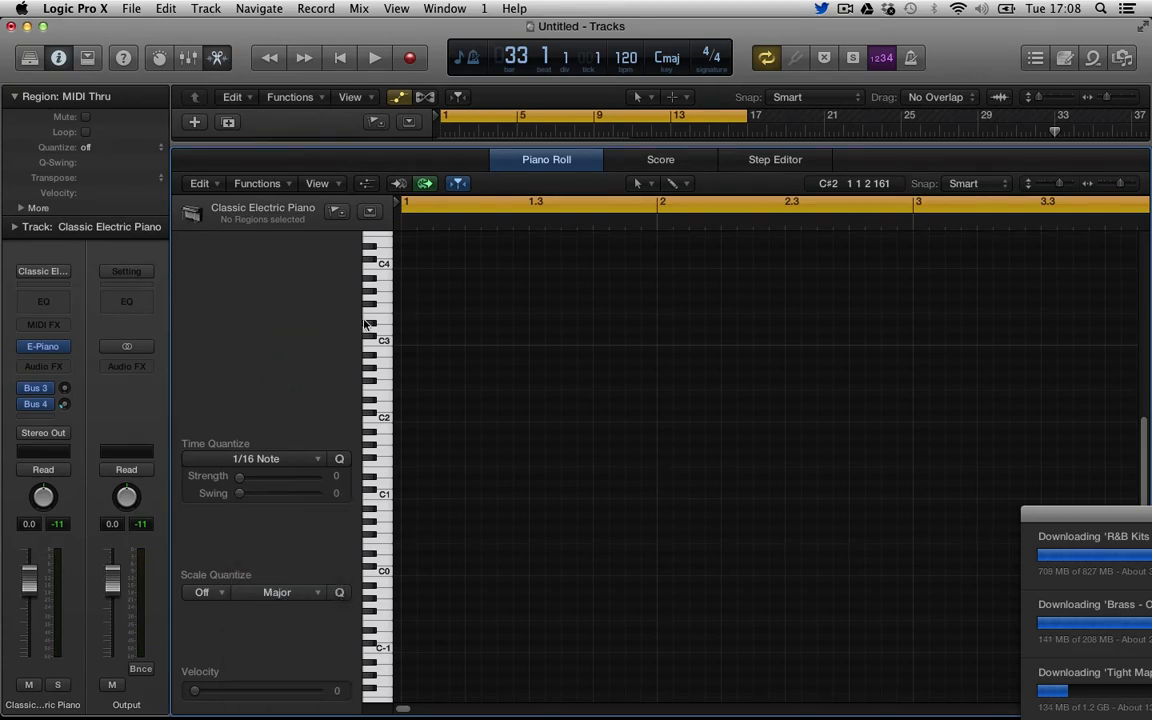
- Look through the Piano Roll's editing commands, including the Split, Move and Delete MIDI Events choices
click(218, 188)
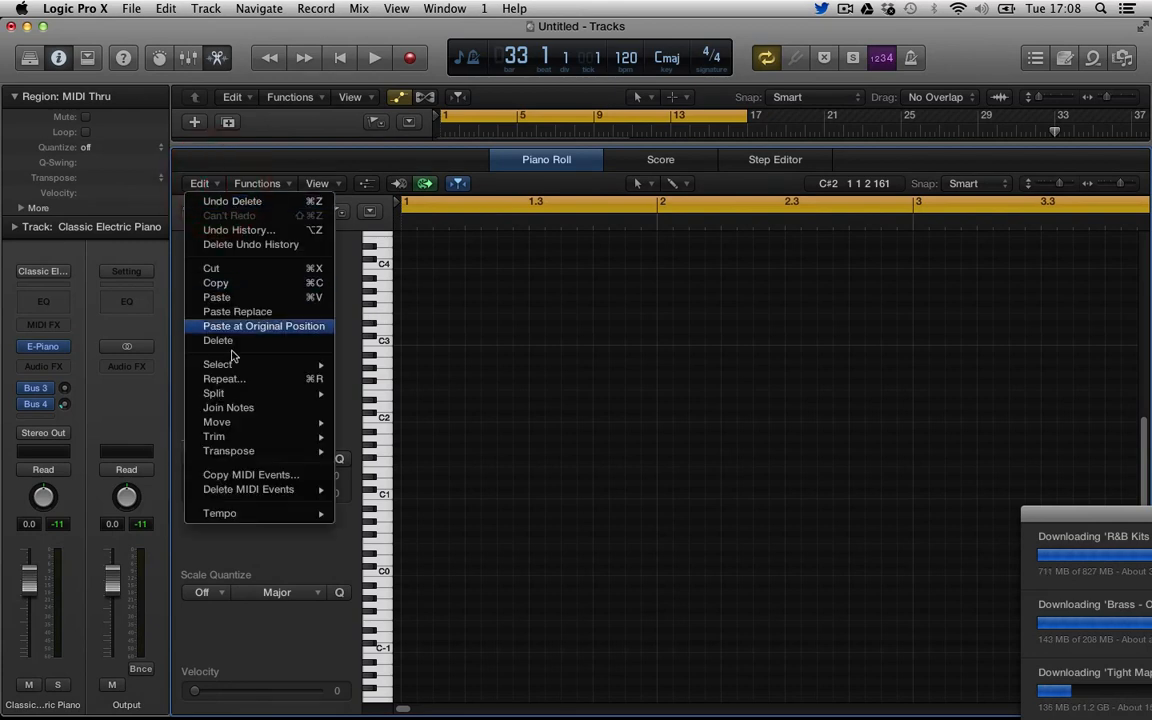
mouse_move(242, 420)
mouse_move(240, 393)
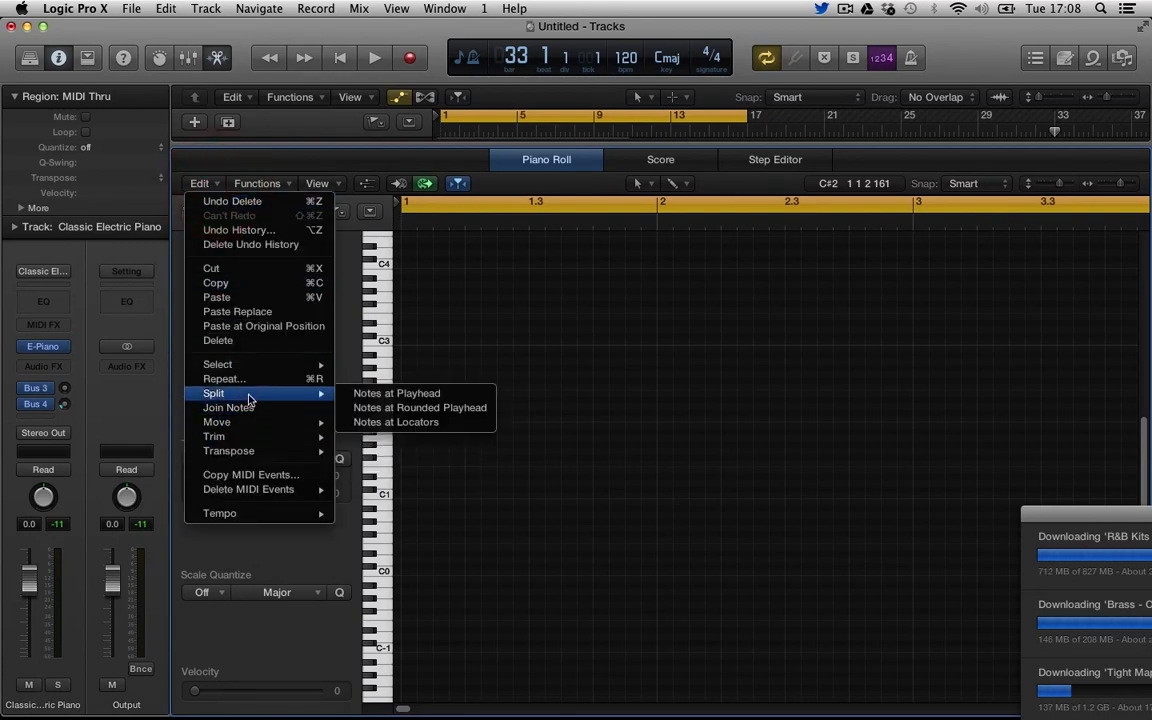
mouse_move(277, 440)
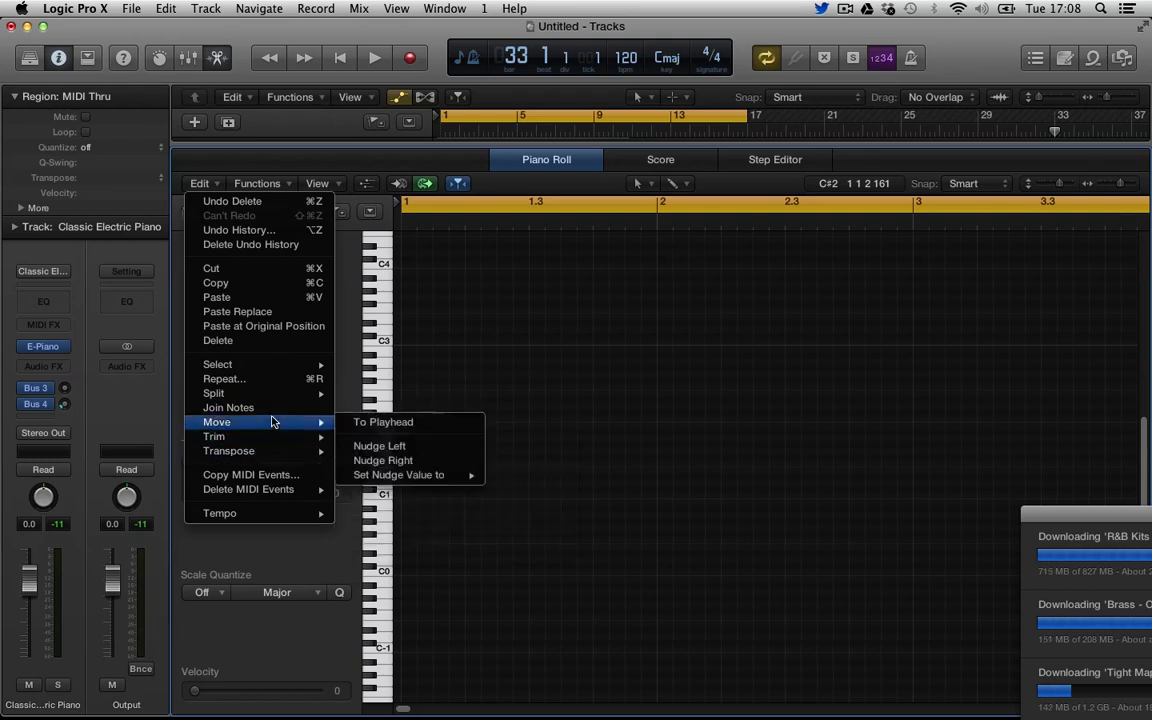
mouse_move(270, 370)
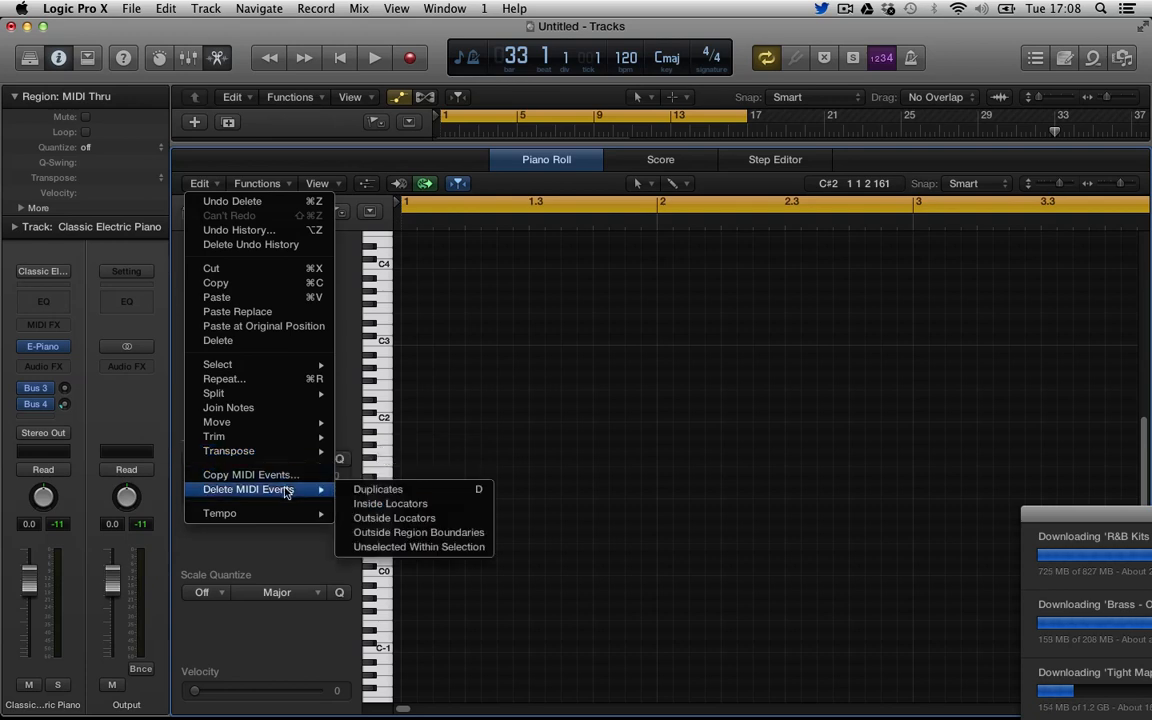
mouse_move(286, 523)
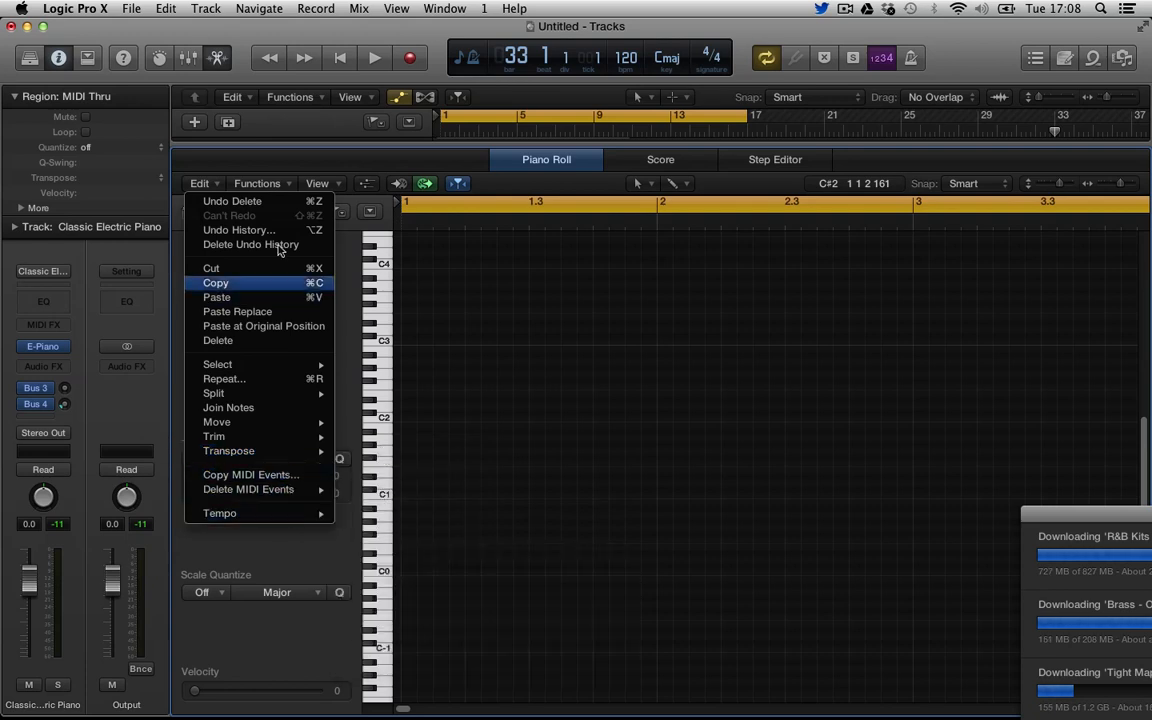
- Look through the Piano Roll's MIDI Transform functions and MIDI Draw view options, briefly switching MIDI Draw on and off
click(257, 183)
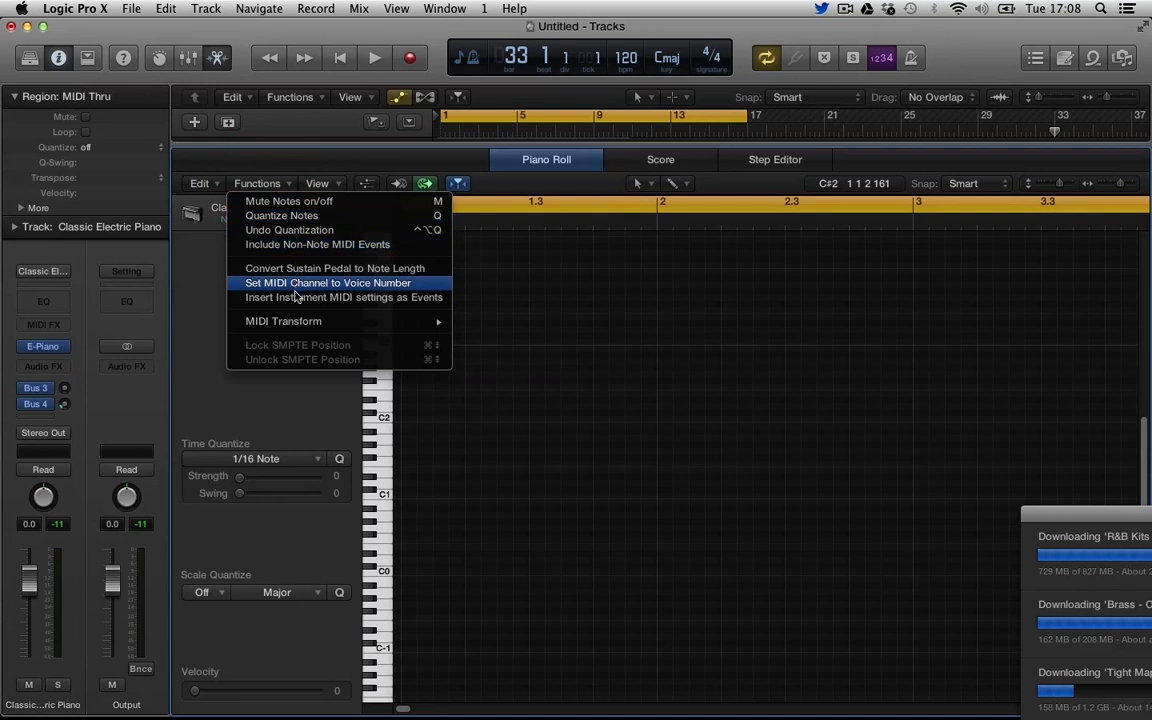
mouse_move(297, 328)
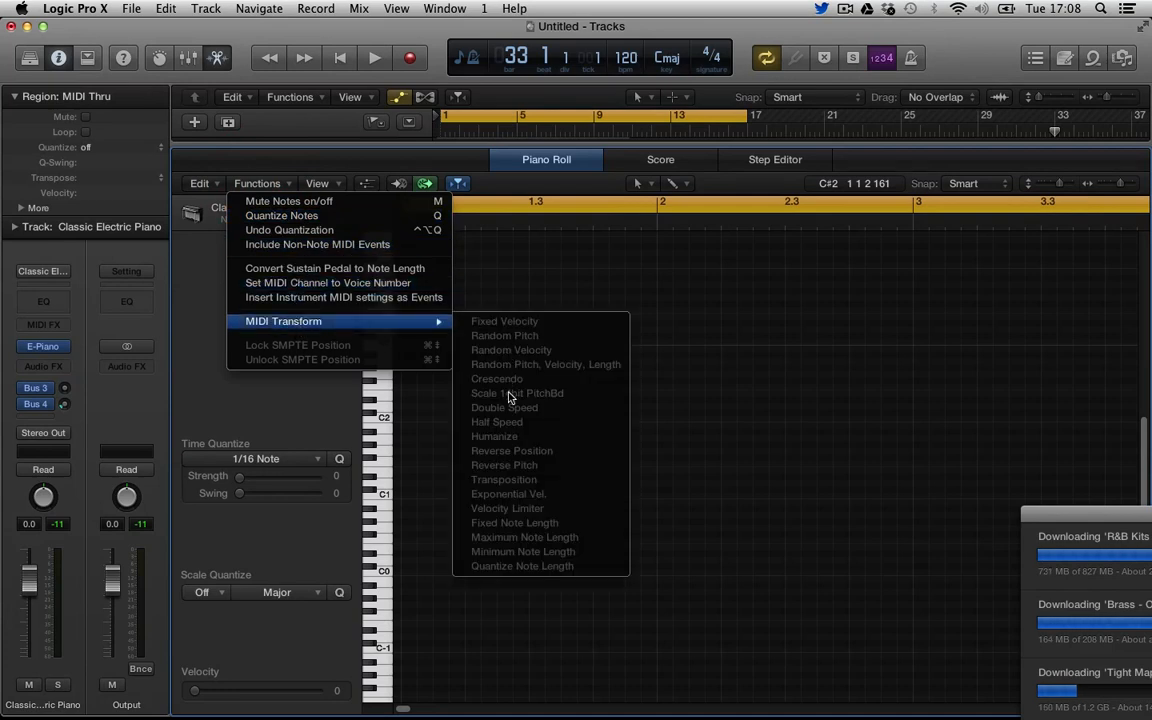
click(316, 183)
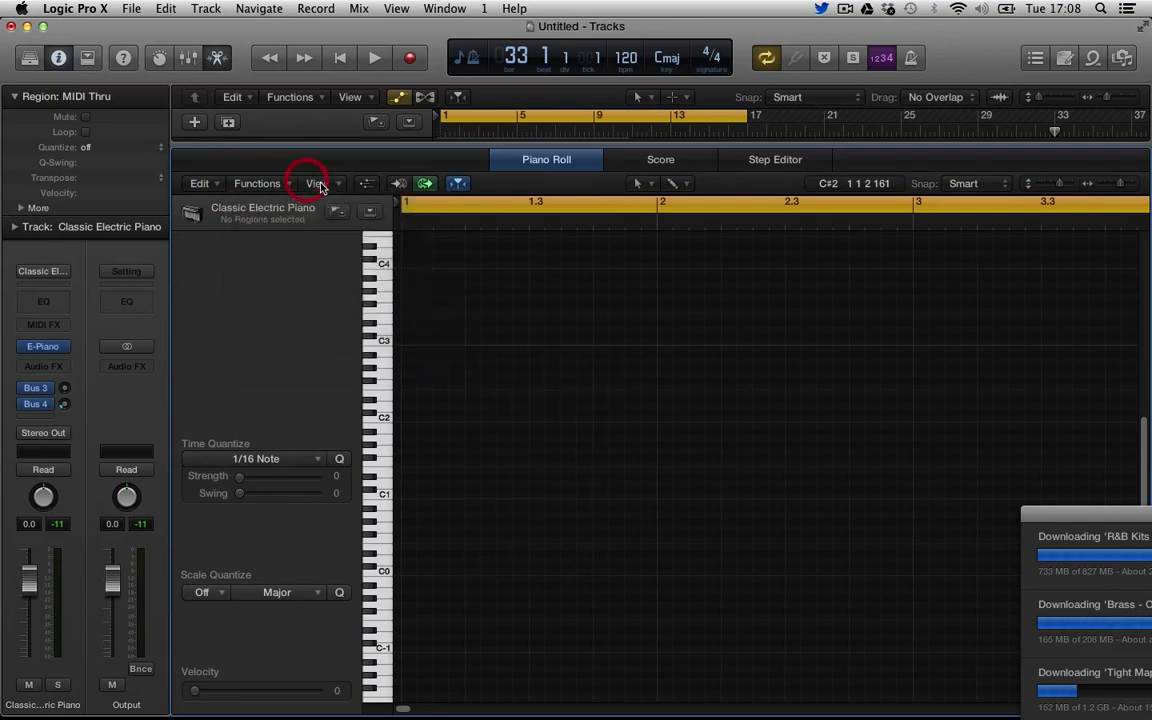
click(316, 183)
mouse_move(330, 205)
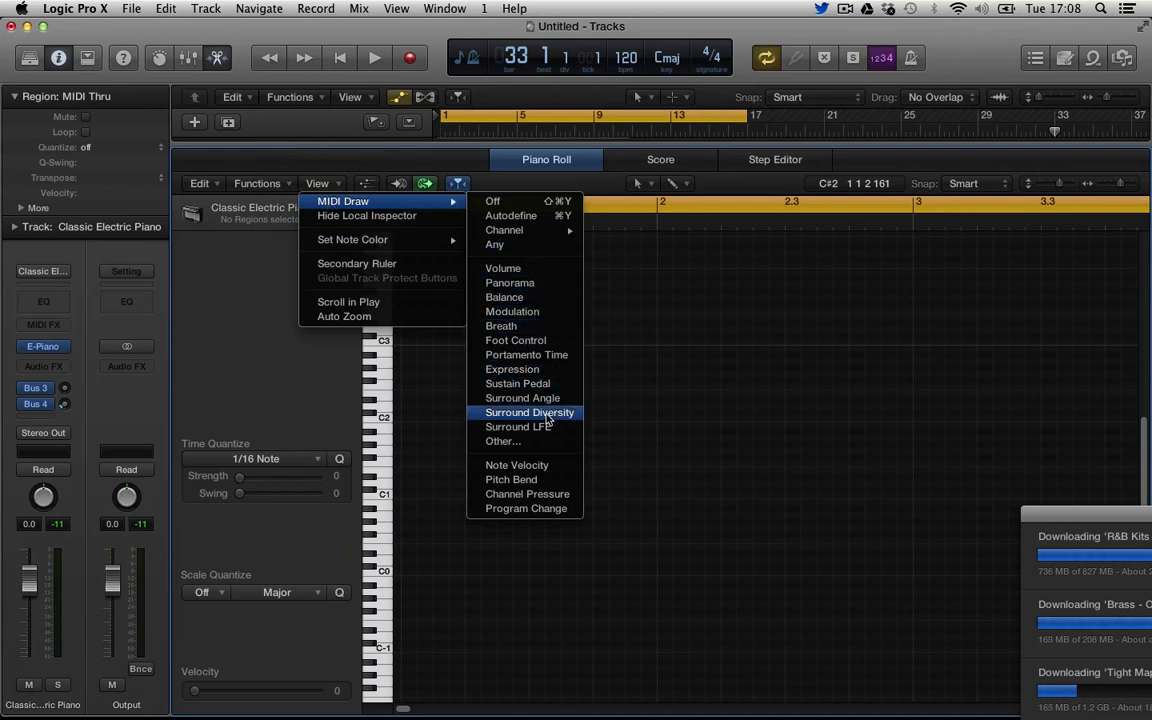
click(297, 360)
click(366, 185)
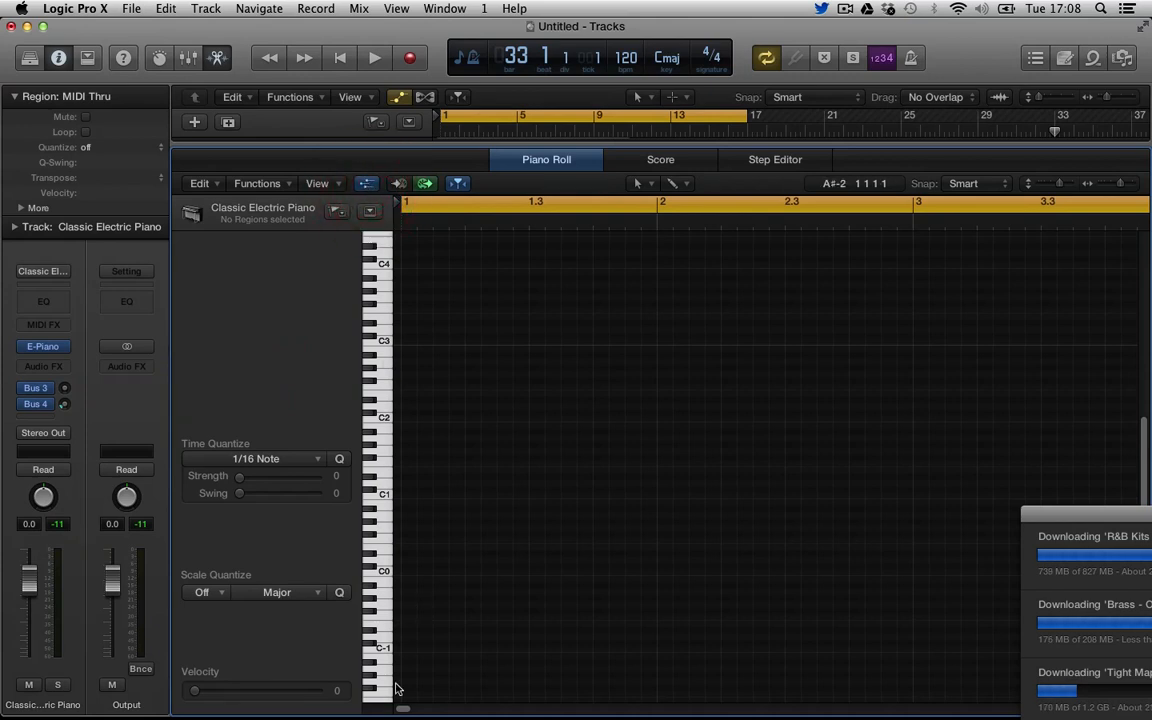
click(366, 185)
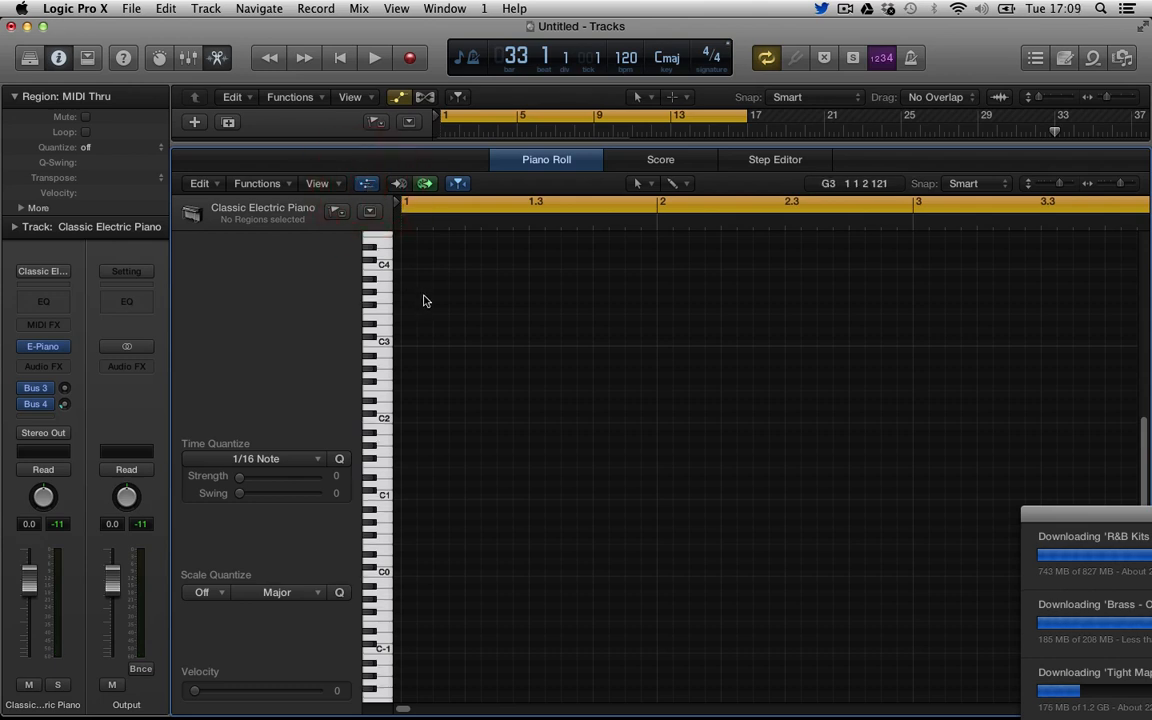
- Enlarge the Tracks area and record a two-bar chord part on the Classic Electric Piano track
scroll(410, 280, up, 2)
drag(482, 145, 473, 428)
key(r)
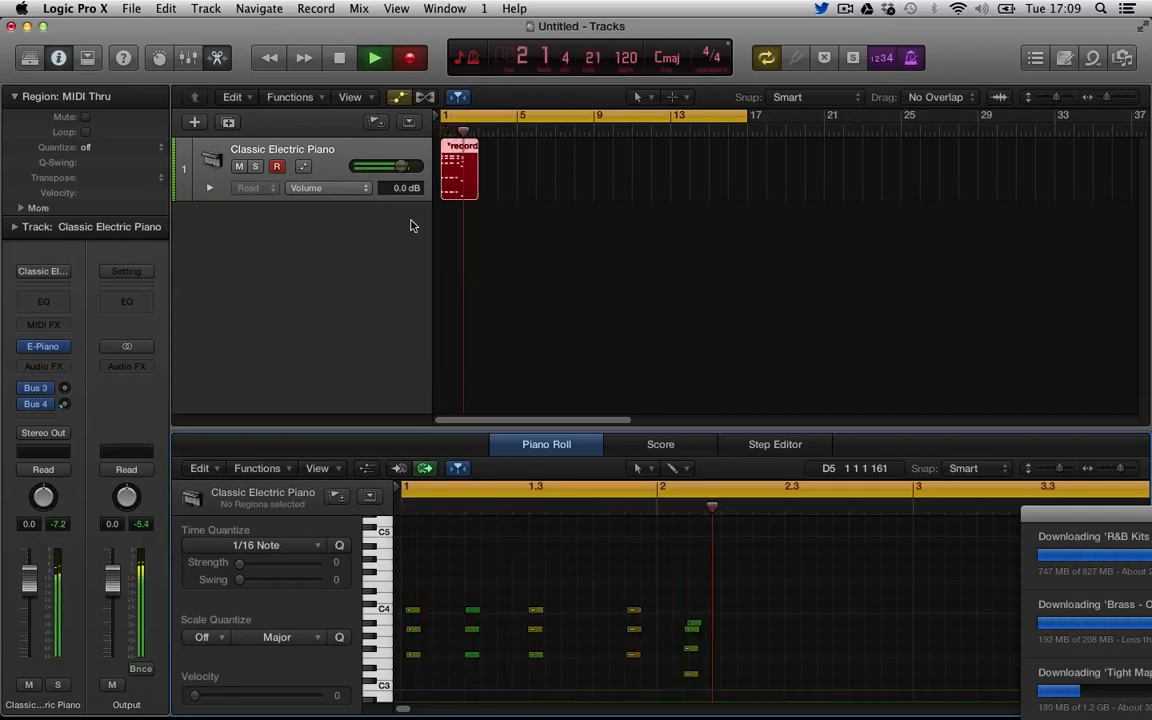
key(space)
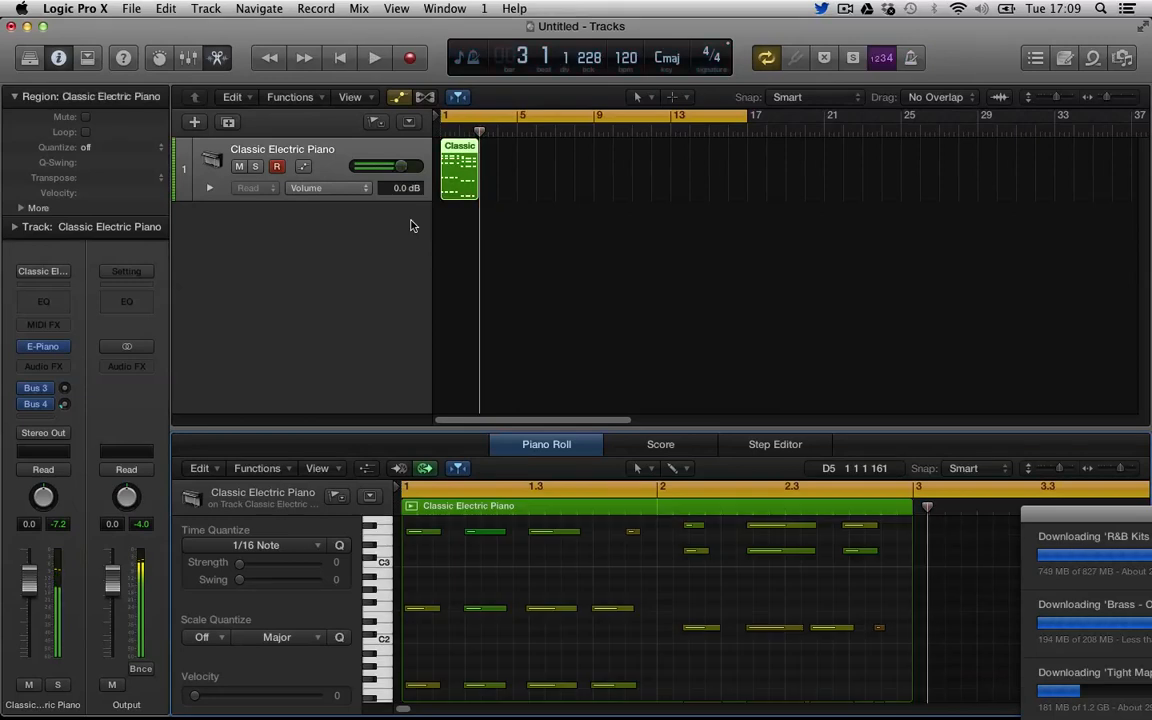
- Shorten the cycle range to the recorded two bars, play the loop, and enlarge the Piano Roll to show its notes
drag(741, 117, 477, 135)
key(space)
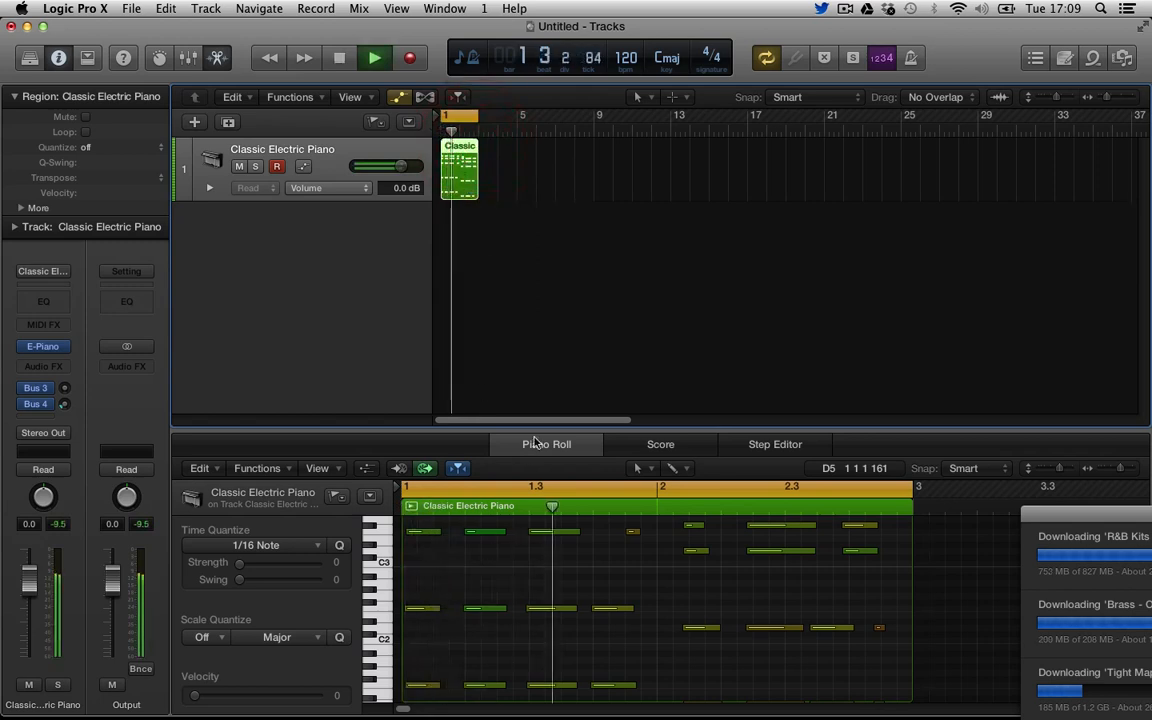
drag(545, 427, 560, 155)
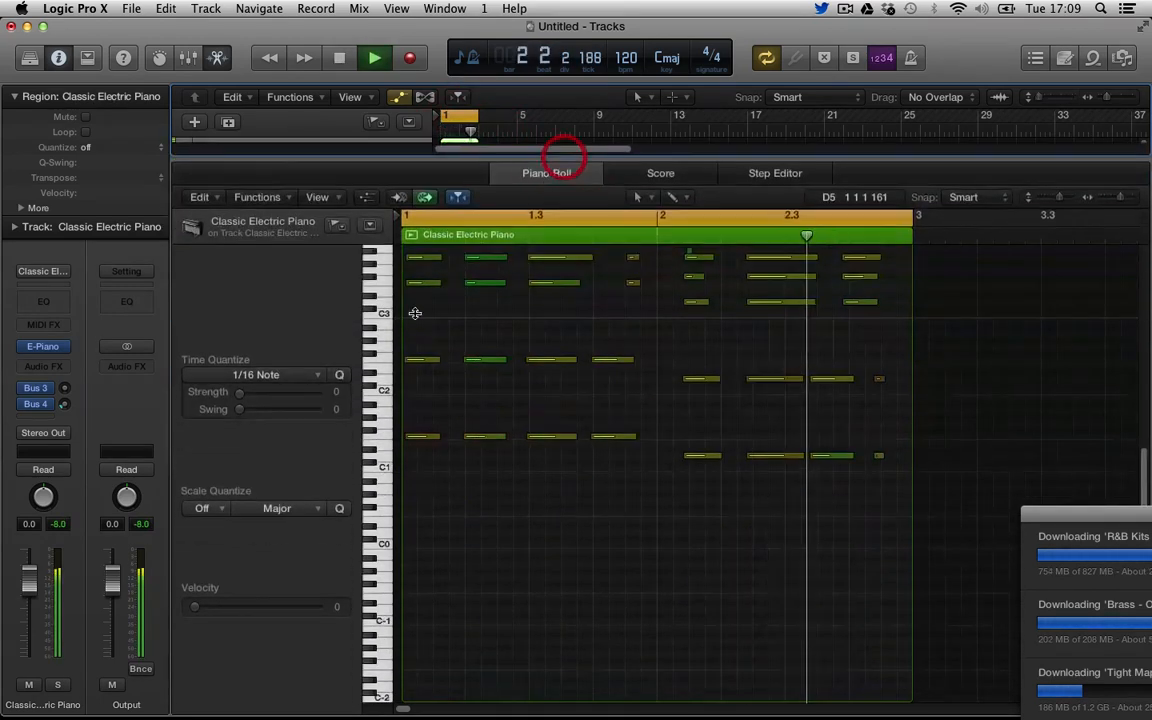
key(space)
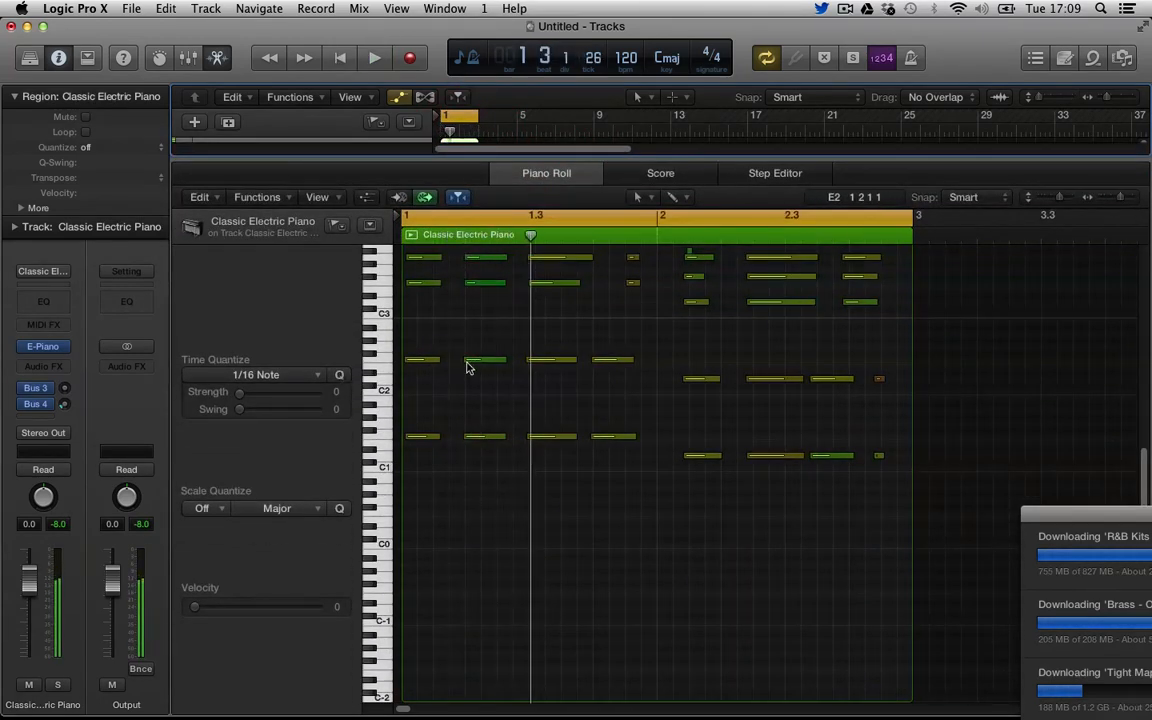
- Select all notes in the recorded region and time-quantize them to 1/16 notes
click(466, 366)
key(super+a)
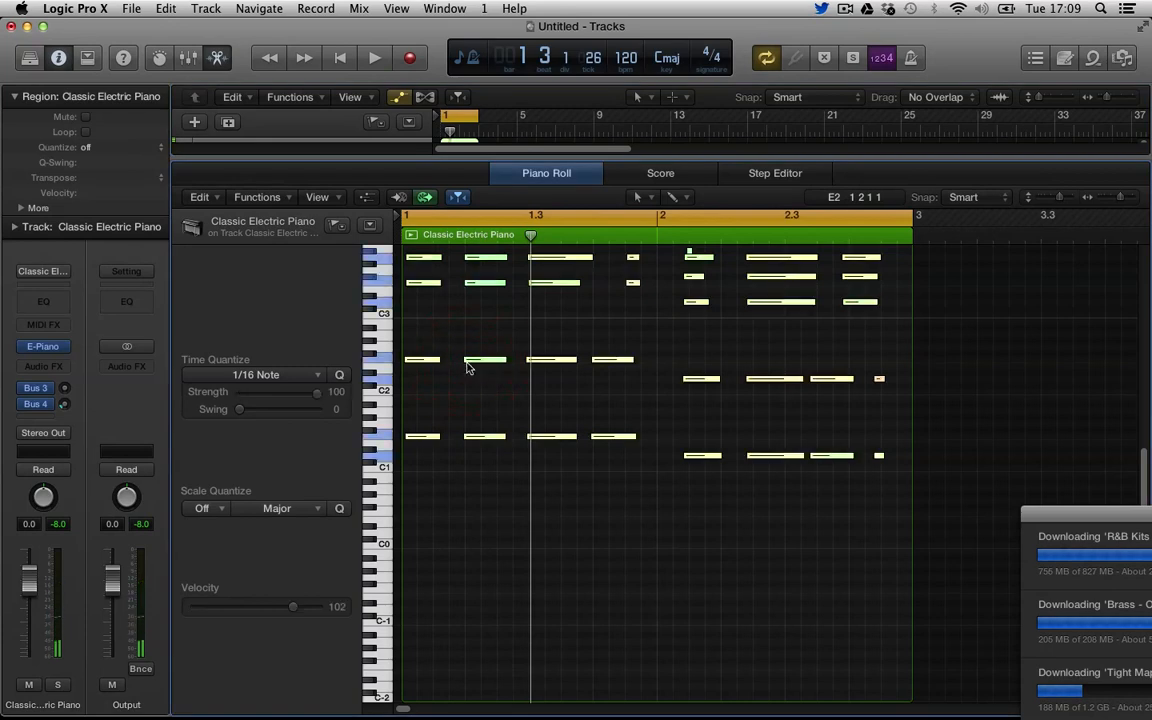
click(338, 376)
- Audition velocity changes on the selected notes during playback, lowering the velocity to 1 and raising it to 81
key(space)
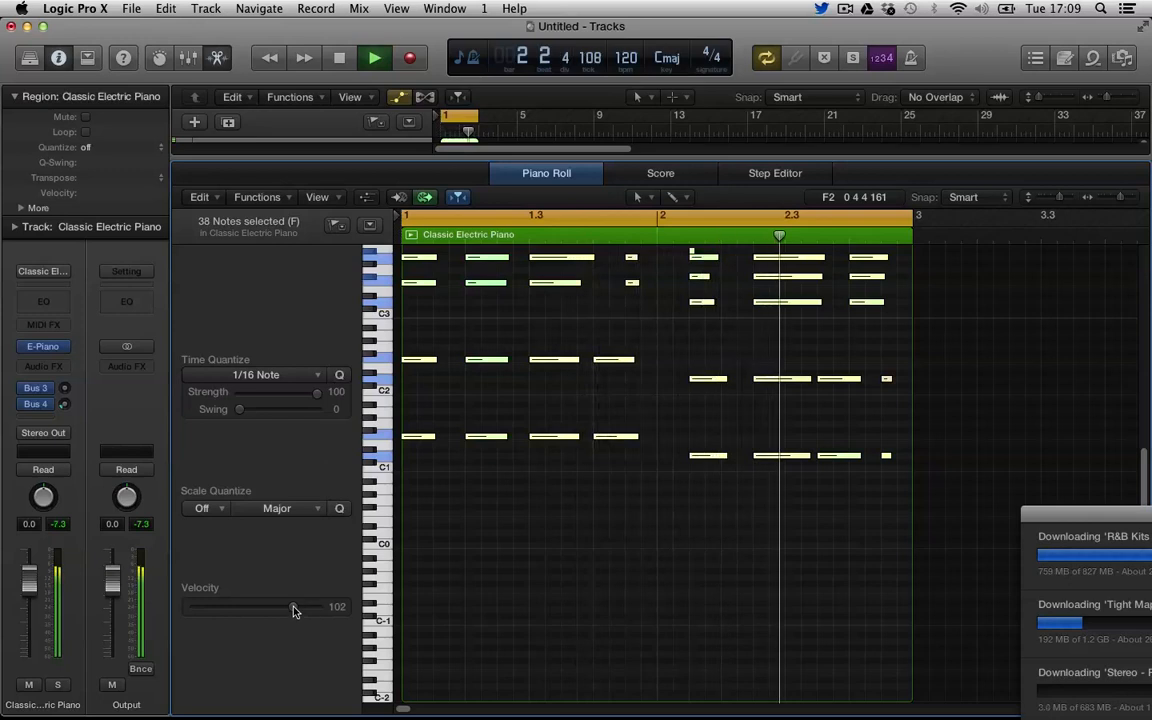
drag(294, 609, 167, 590)
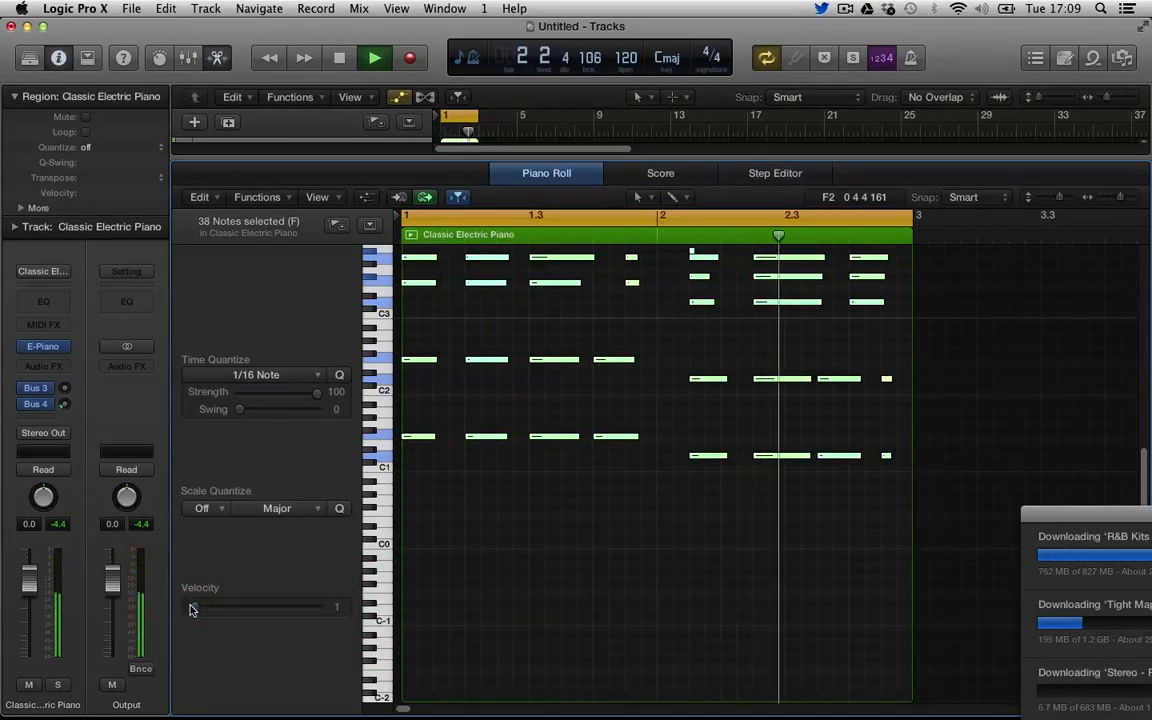
scroll(396, 535, up, 3)
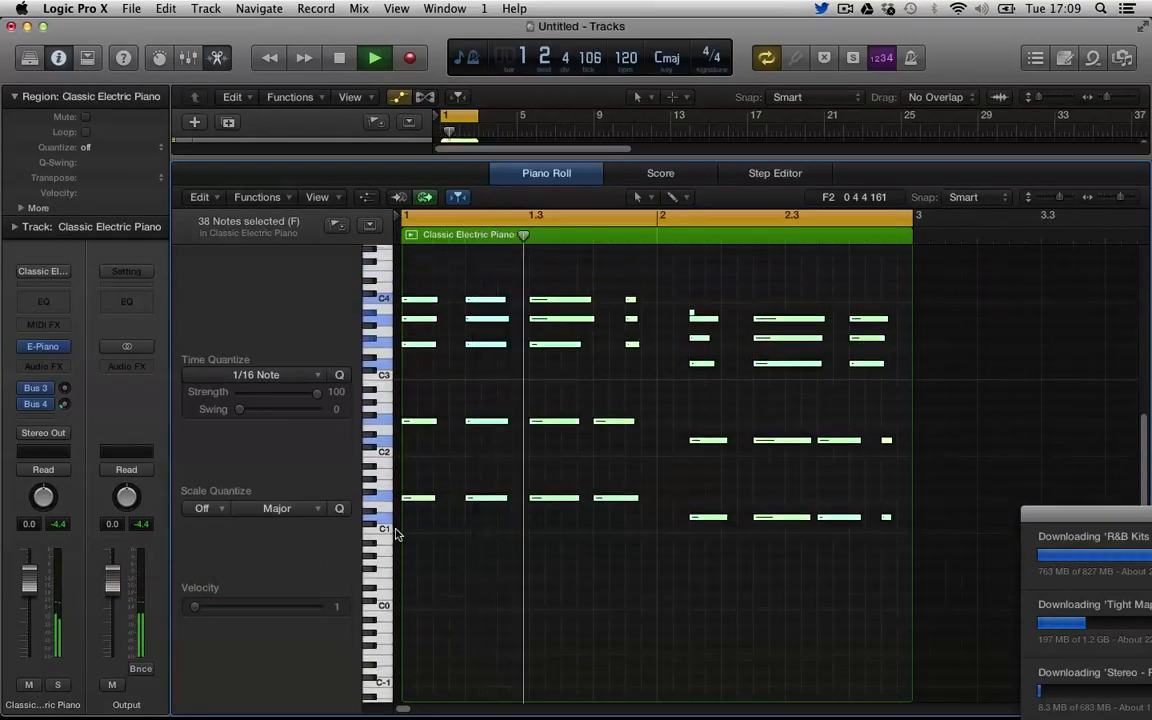
drag(262, 607, 272, 607)
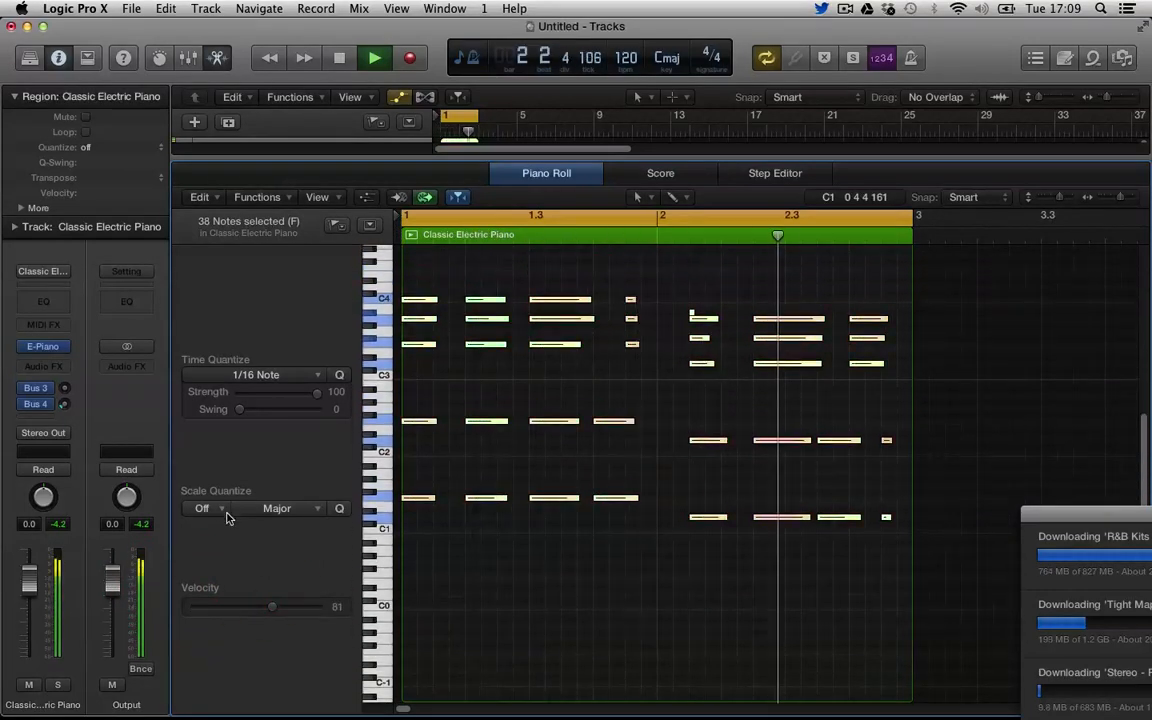
- Scale-quantize the selected notes to C Major, then stop playback
click(226, 517)
click(219, 538)
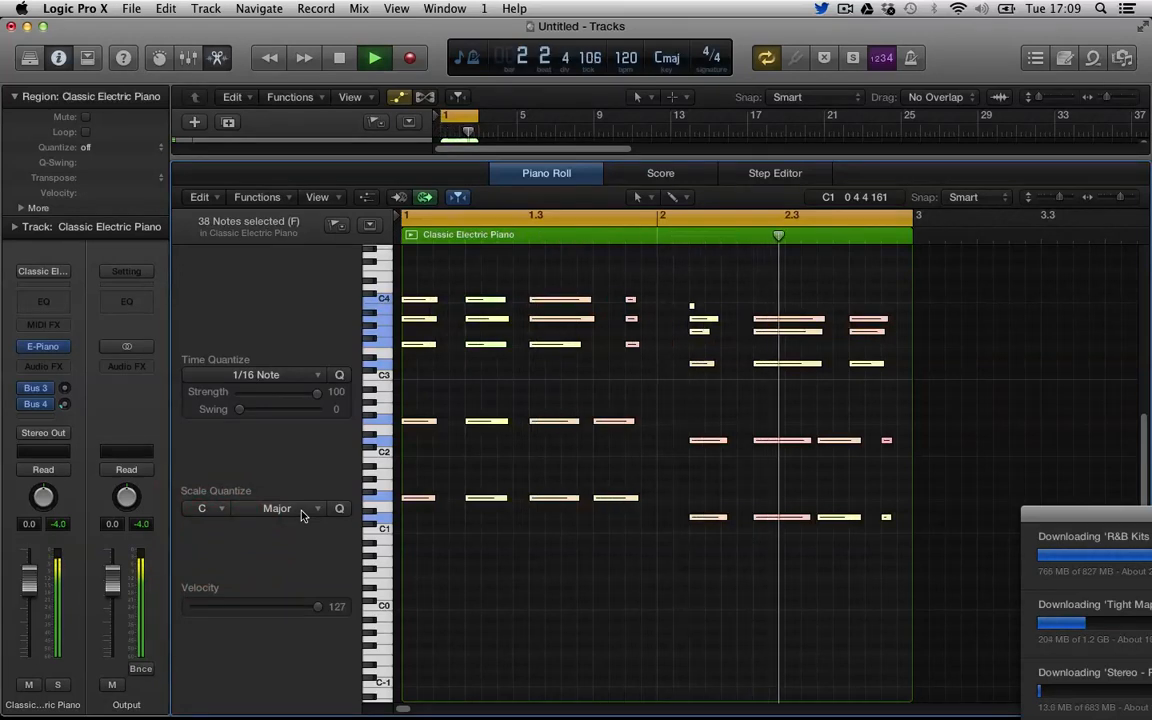
key(space)
- Scale-quantize the selected notes to Eb Natural Minor and play back the result
click(210, 509)
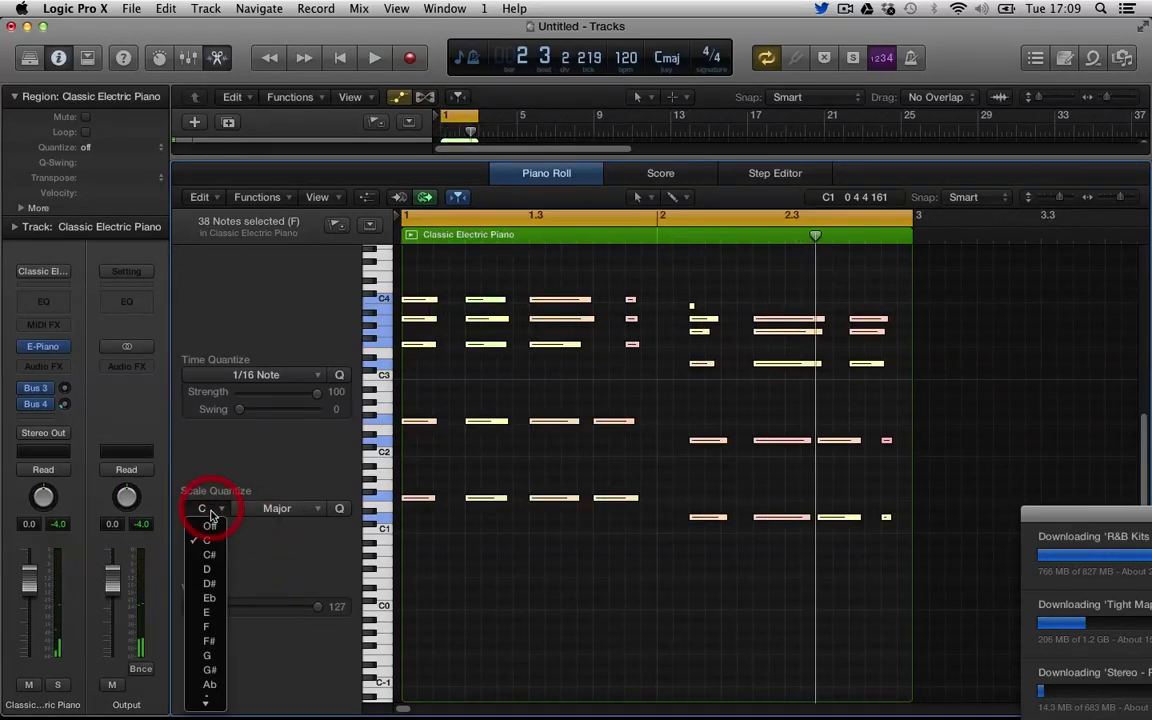
click(212, 598)
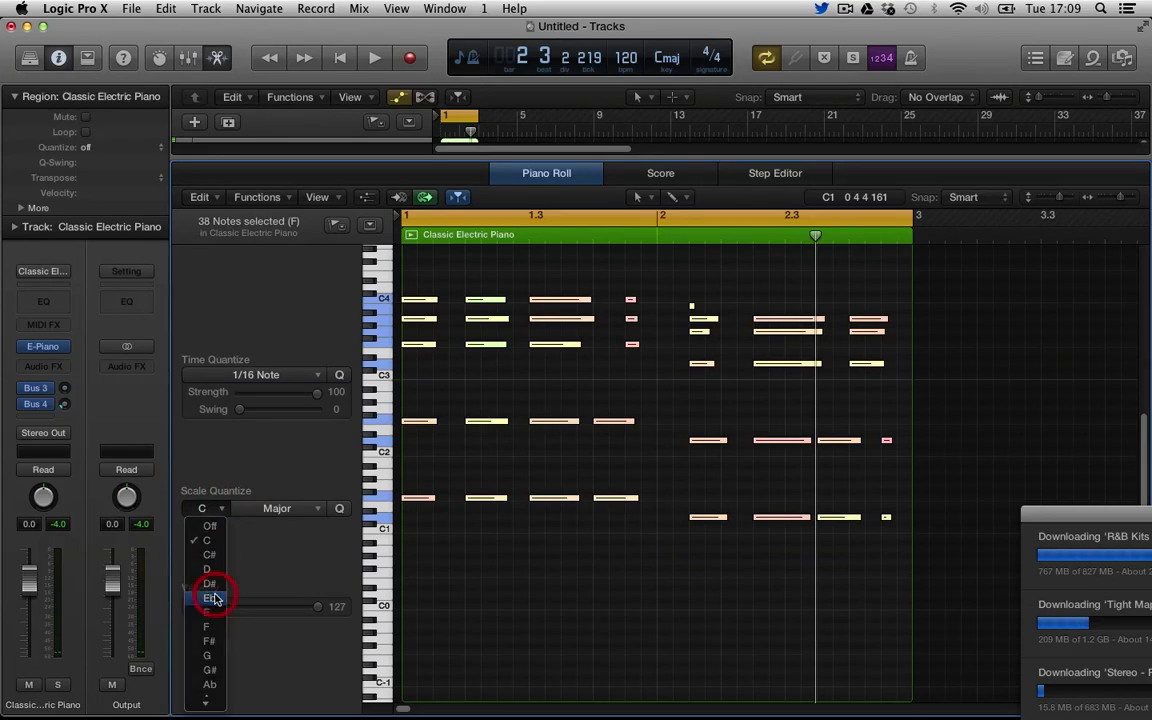
click(300, 509)
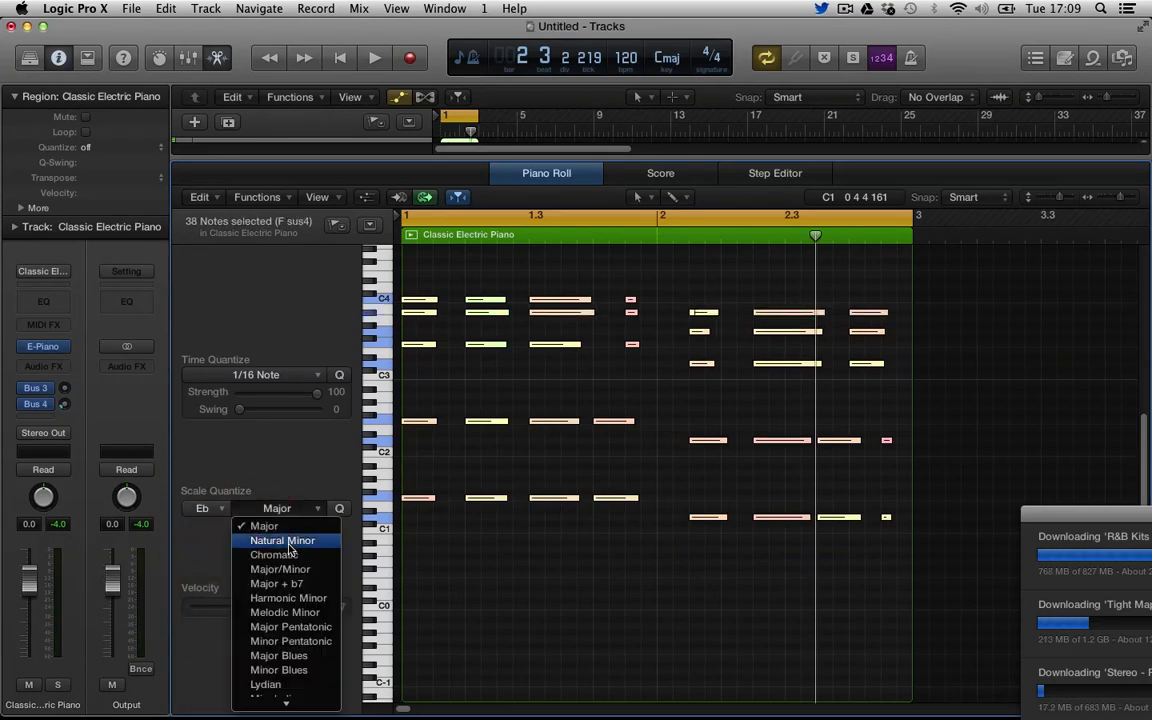
click(288, 545)
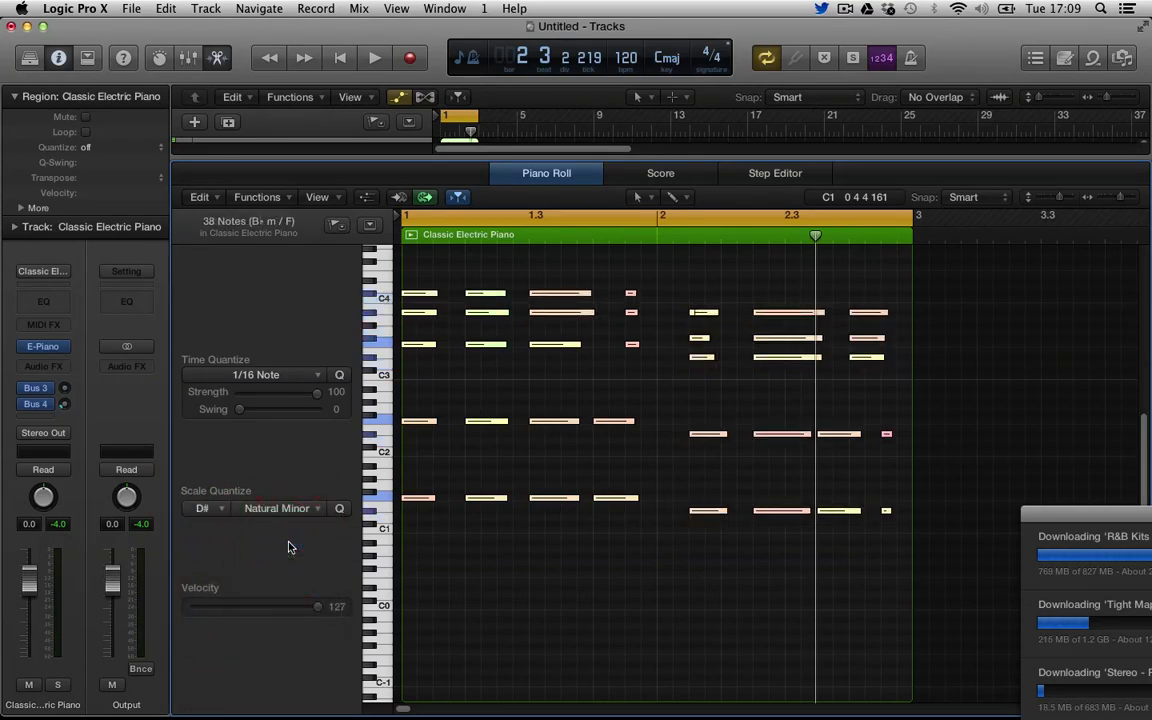
key(space)
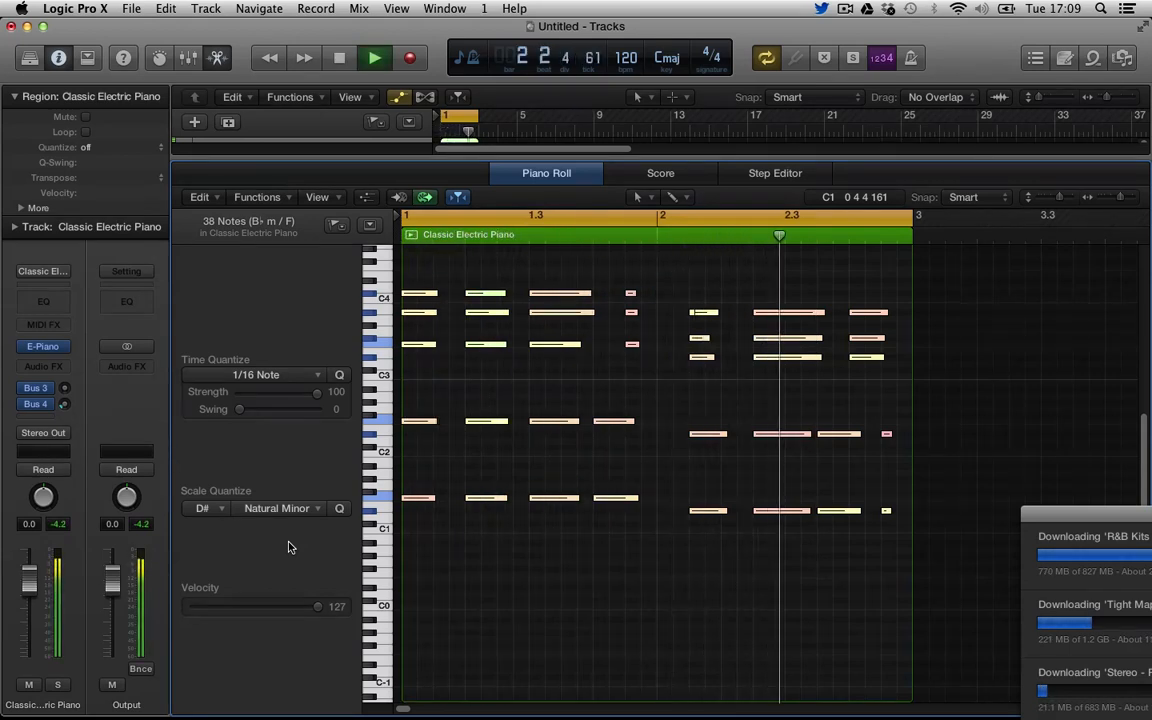
key(space)
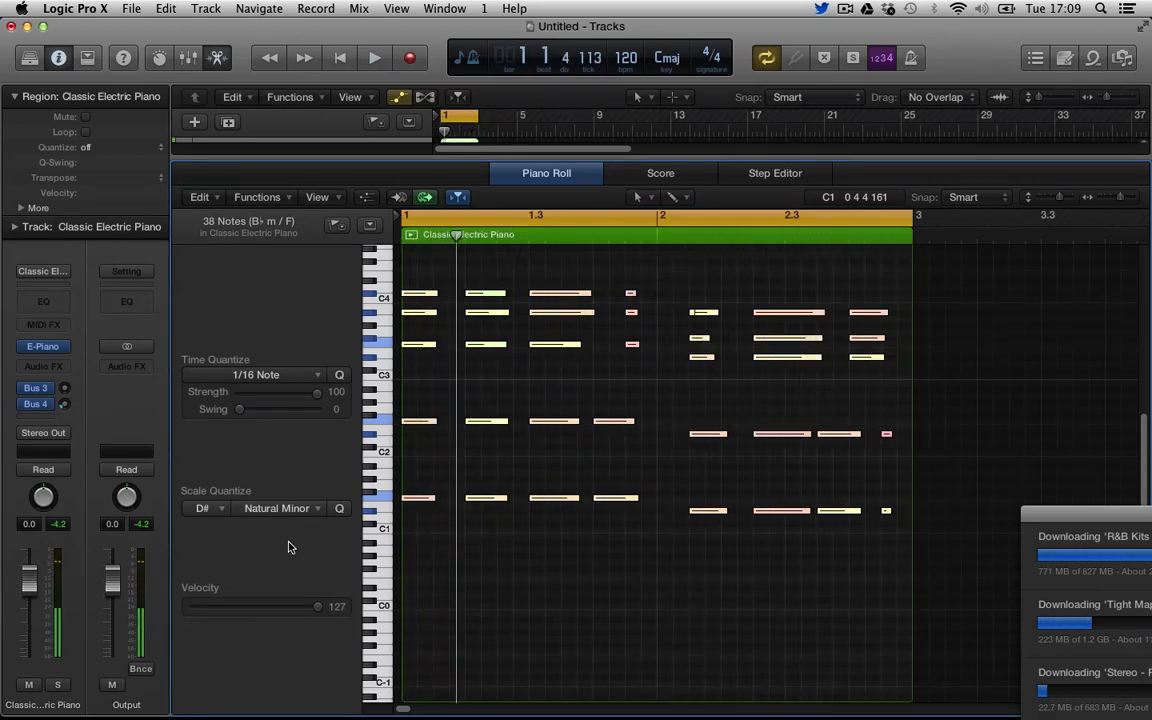
click(339, 508)
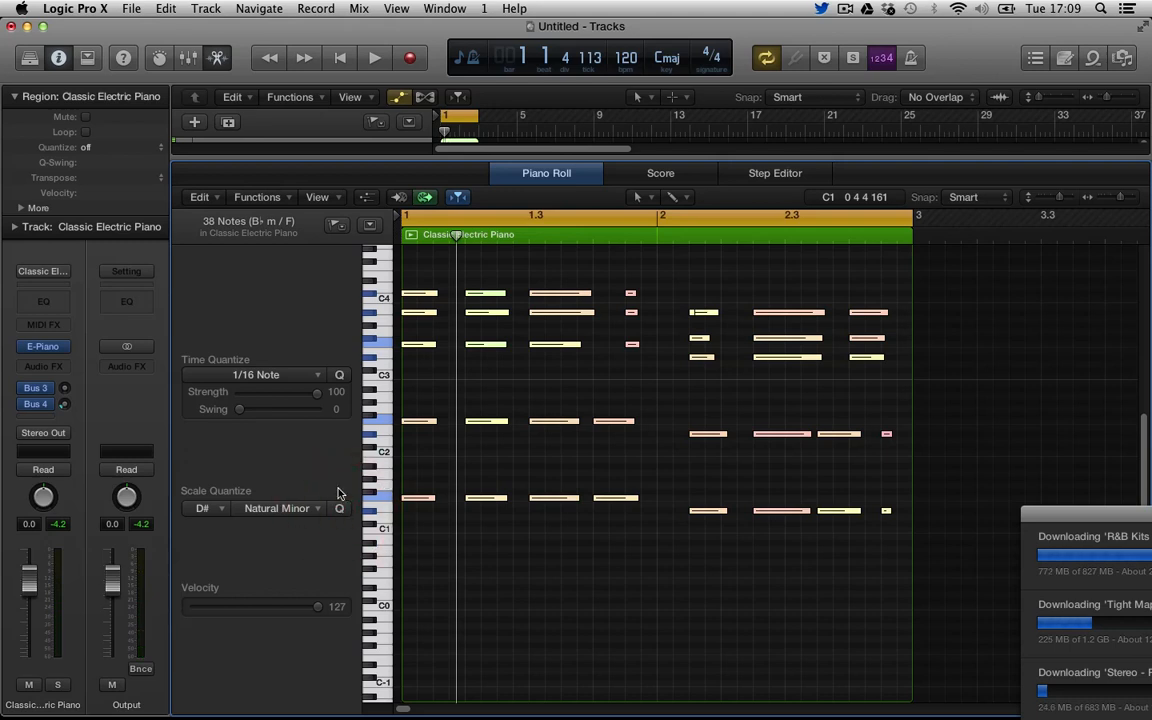
- Show the note velocities in the MIDI Draw area and set the selected notes' velocity to 106, then 127
click(366, 199)
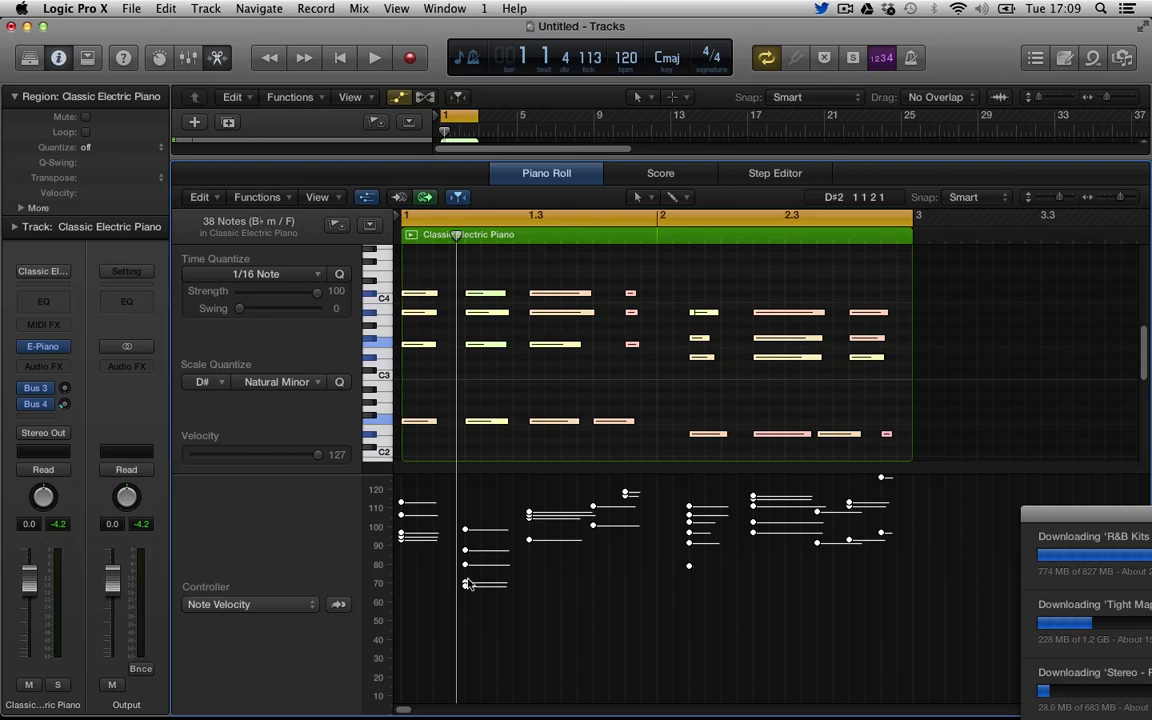
mouse_move(468, 586)
mouse_down()
mouse_move(468, 562)
mouse_move(466, 617)
mouse_move(467, 590)
mouse_up()
mouse_move(304, 461)
mouse_down()
mouse_move(260, 455)
mouse_move(298, 457)
mouse_up()
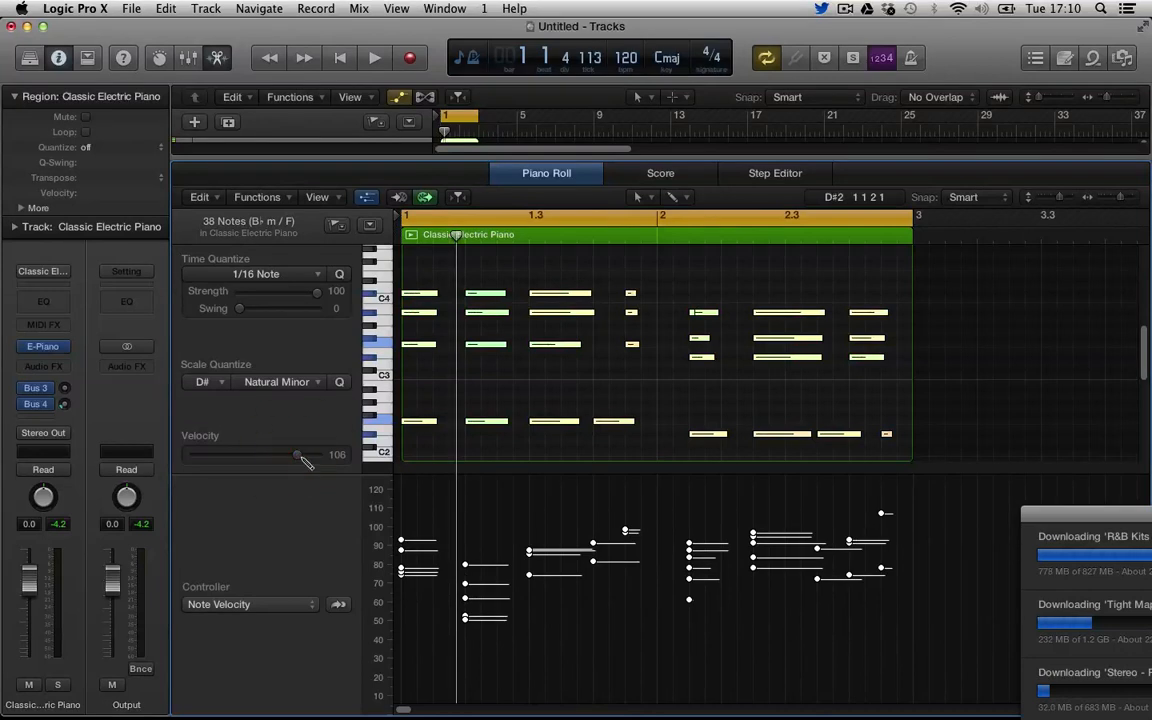
drag(298, 456, 327, 462)
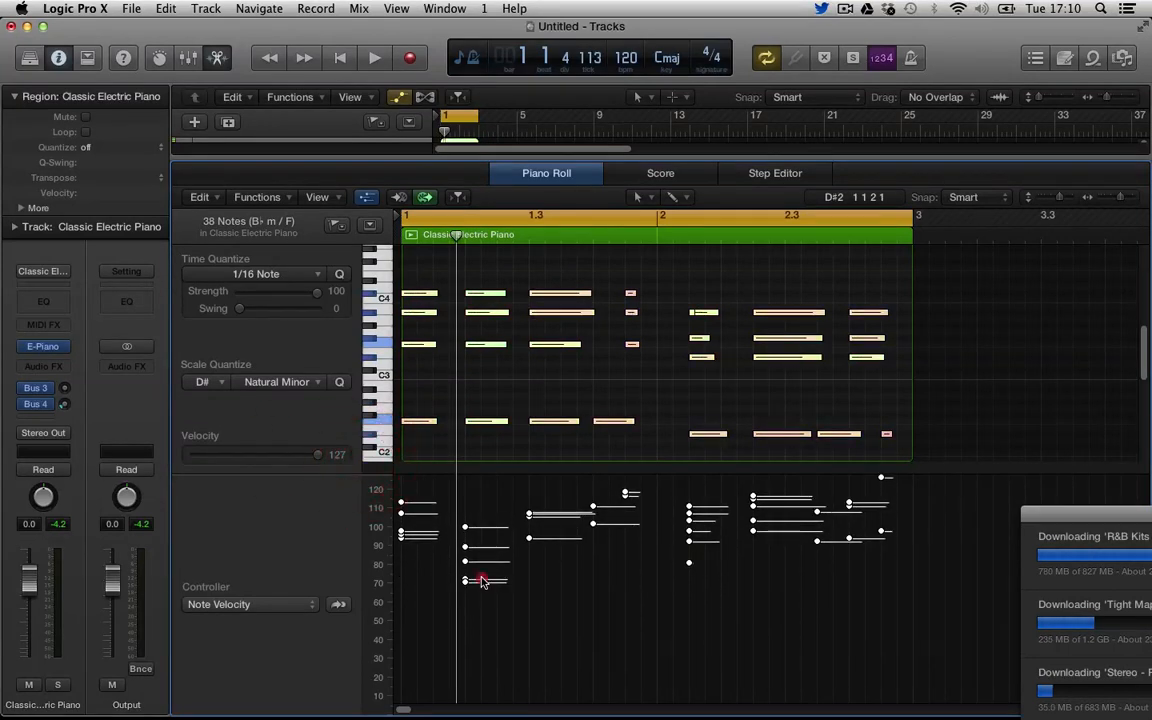
- Raise all the selected notes' velocities together in the MIDI Draw area towards the maximum and play from the start
drag(481, 581, 507, 159)
key(Return)
key(space)
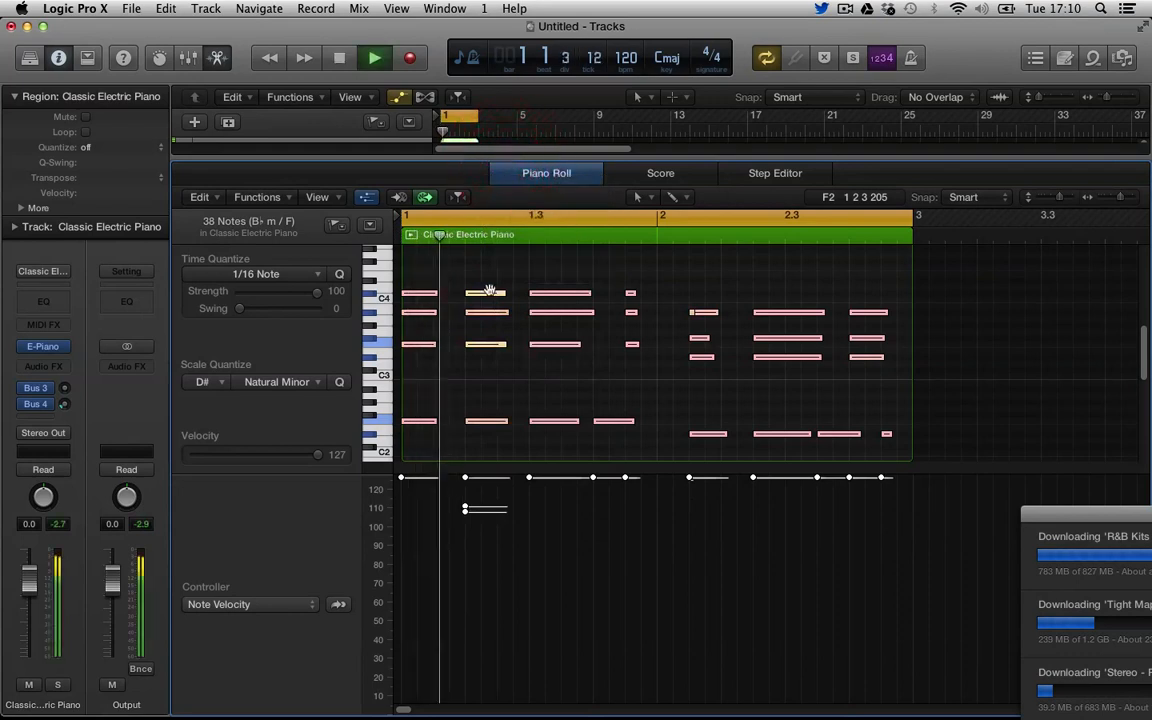
- Lower the selected notes' velocity to 54 and stop playback, keeping the Piano Roll open
drag(317, 454, 247, 455)
key(space)
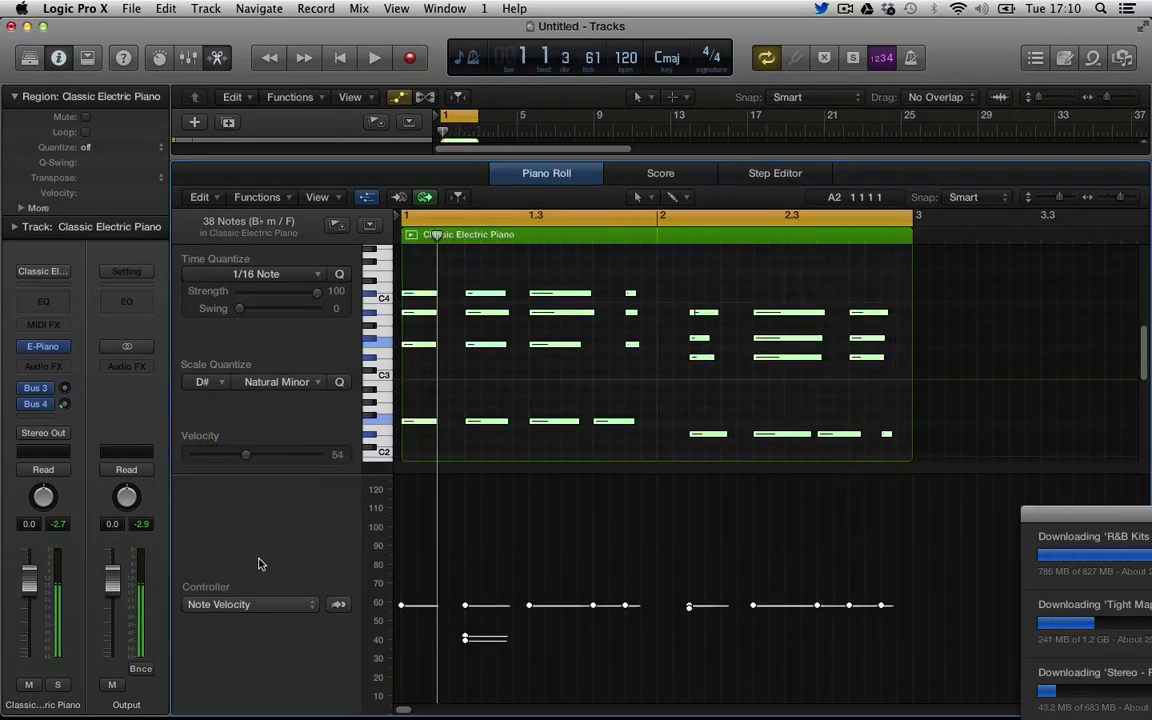
click(585, 176)
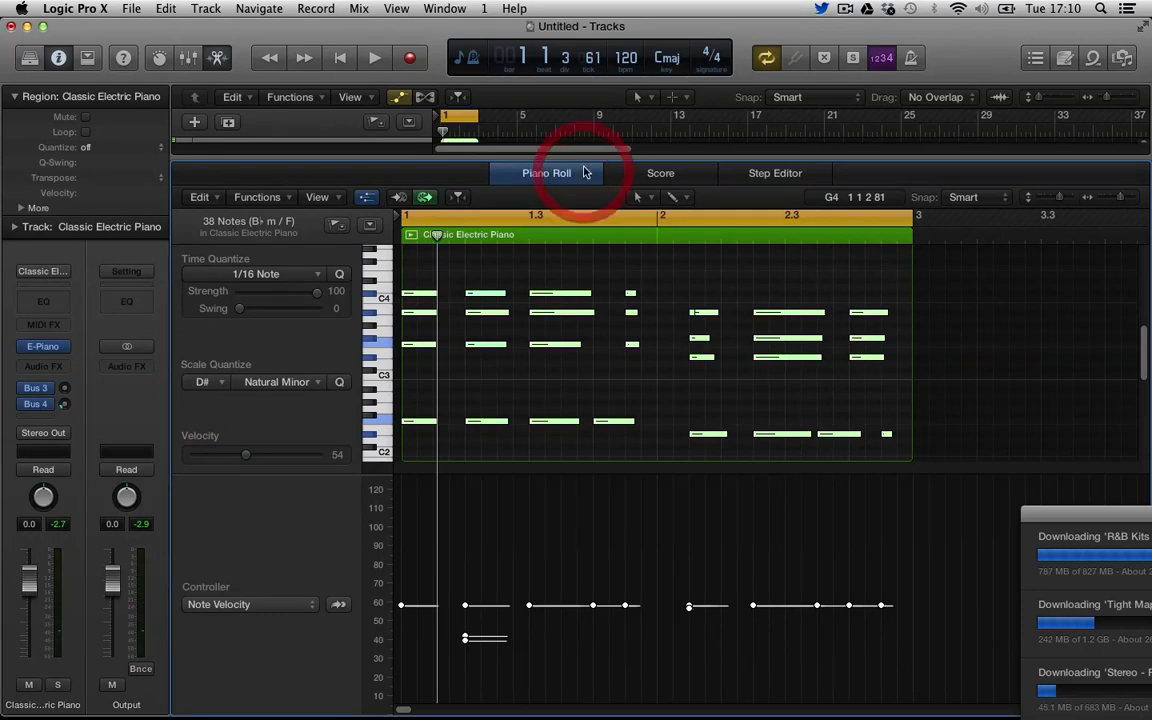
- Enlarge the tracks area, show track automation and choose the 1 E-Piano Bass Boost parameter for the Classic Electric Piano track
drag(588, 181, 596, 500)
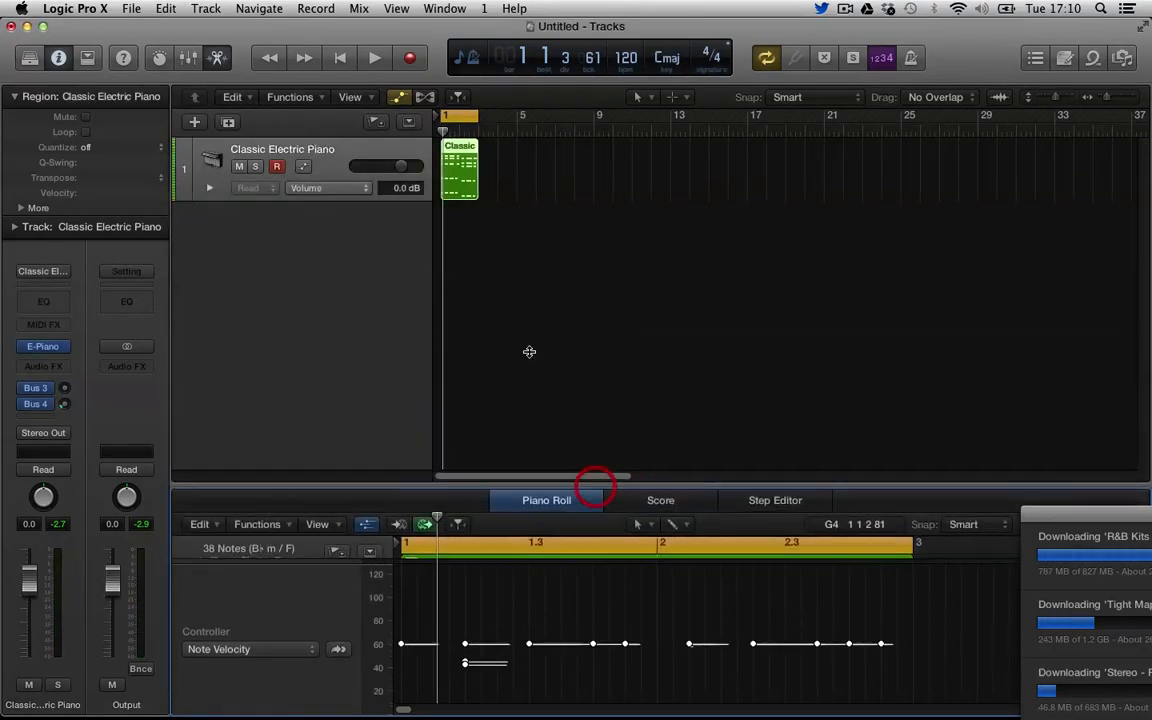
click(398, 97)
click(369, 189)
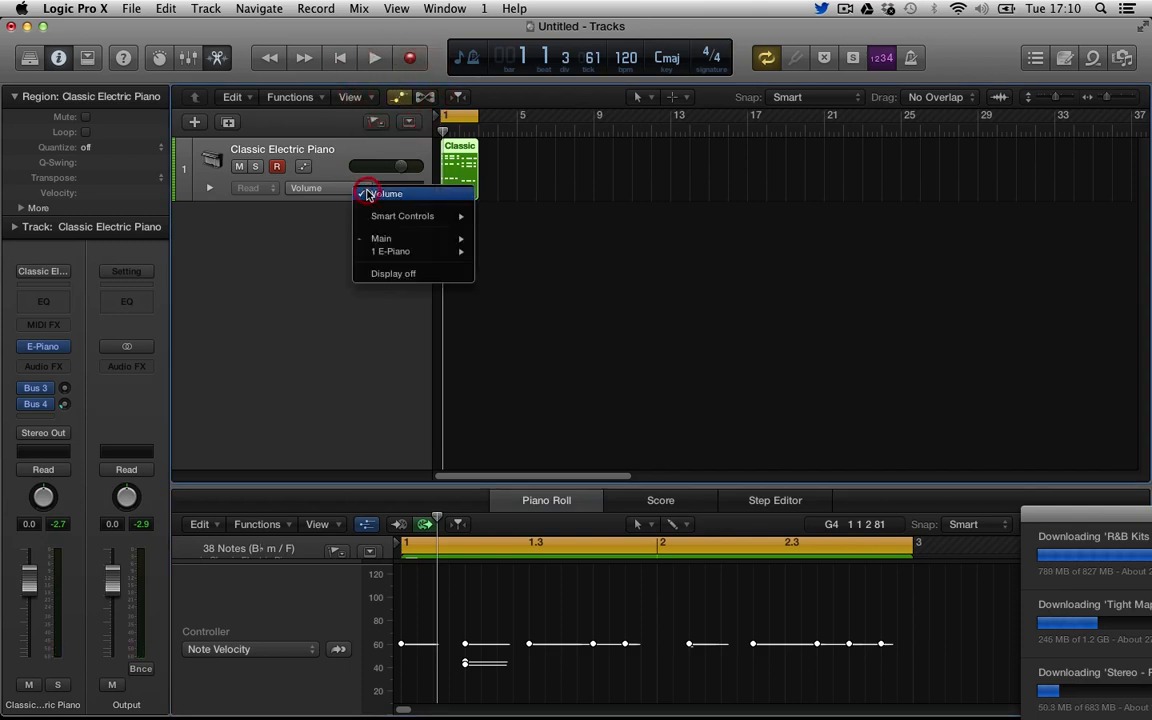
click(397, 101)
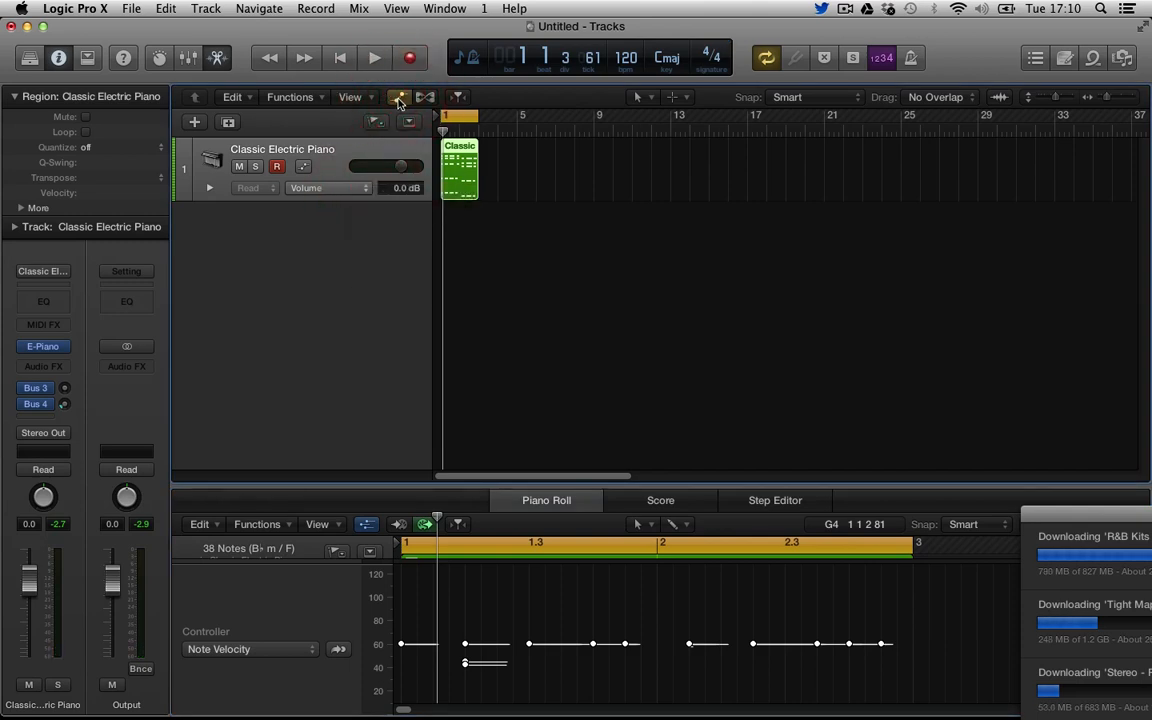
click(398, 98)
click(320, 188)
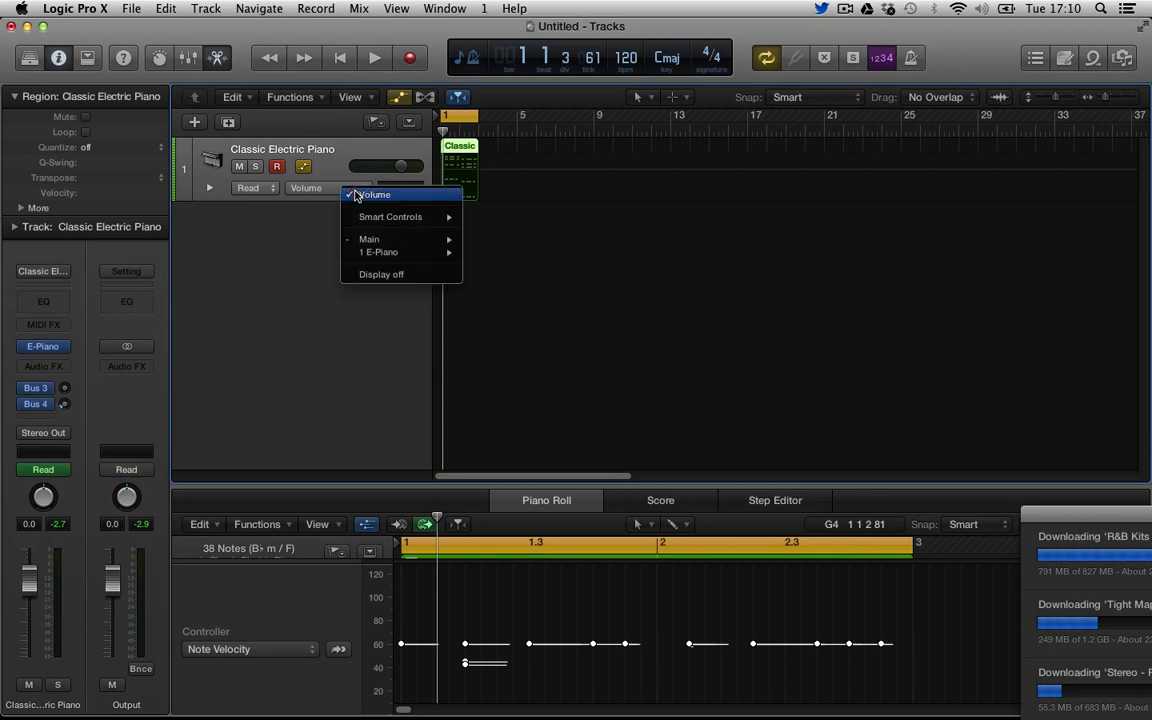
mouse_move(401, 252)
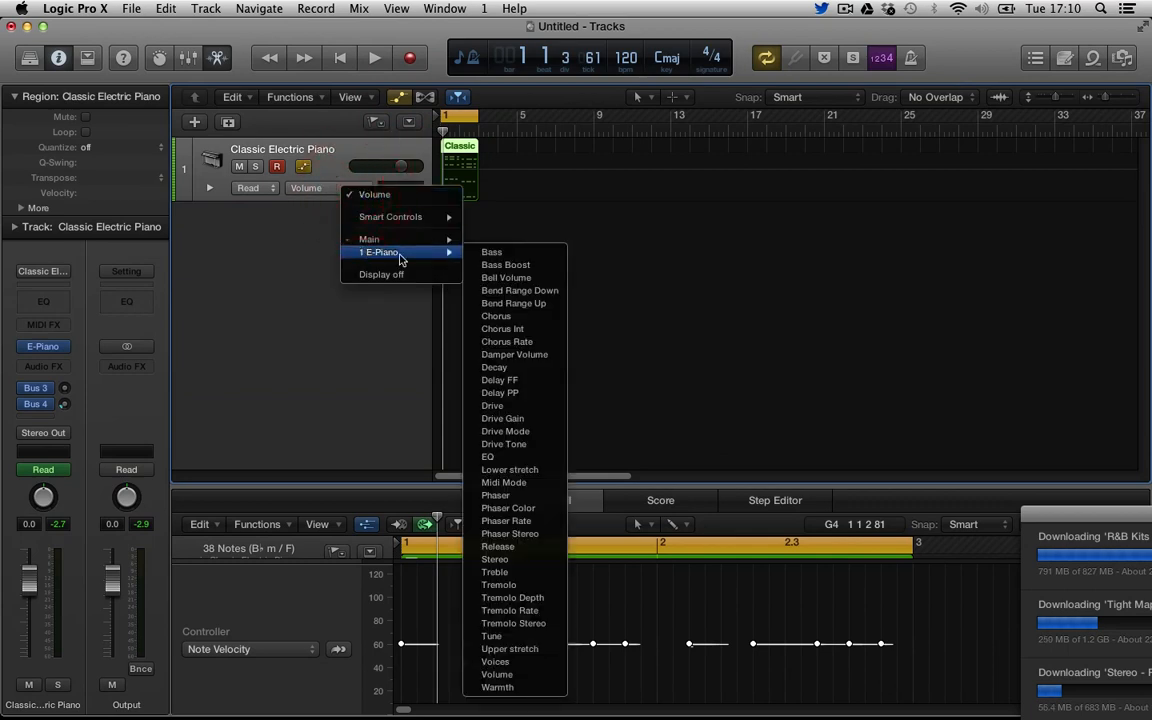
click(512, 266)
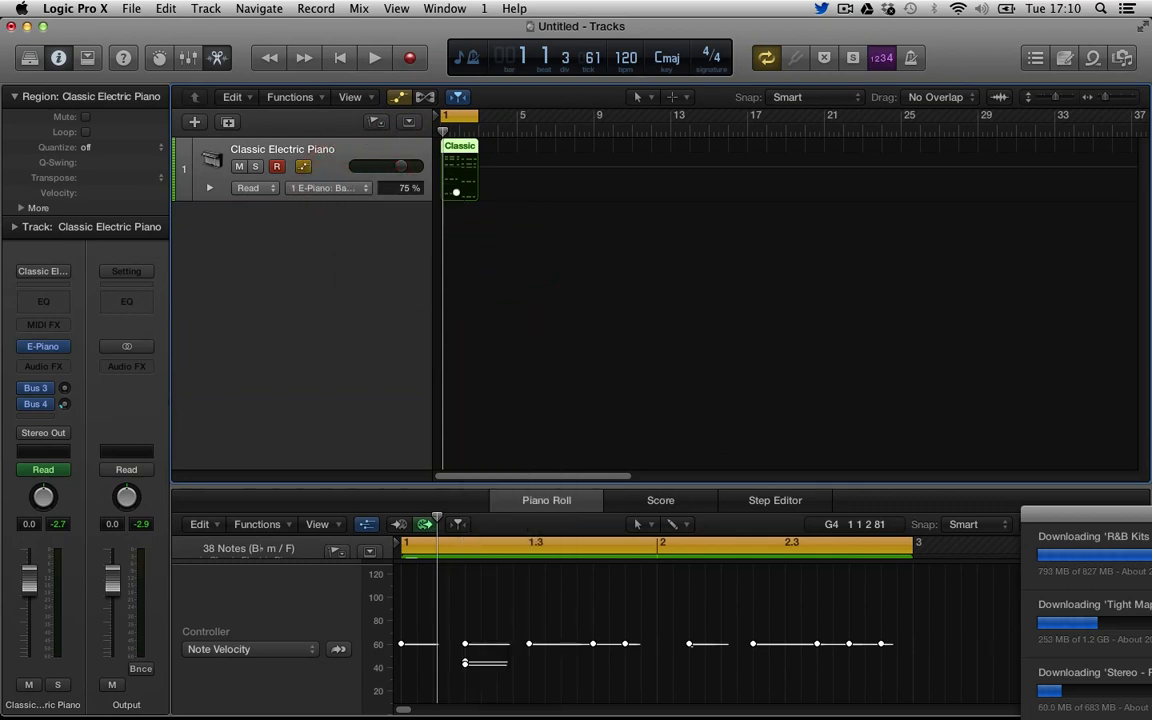
- Draw a Bass Boost automation curve rising from 75% through 91% to 100% across the piano region and play it back
key(super+Right)
key(super+Right)
key(super+Right)
key(super+Right)
key(super+Right)
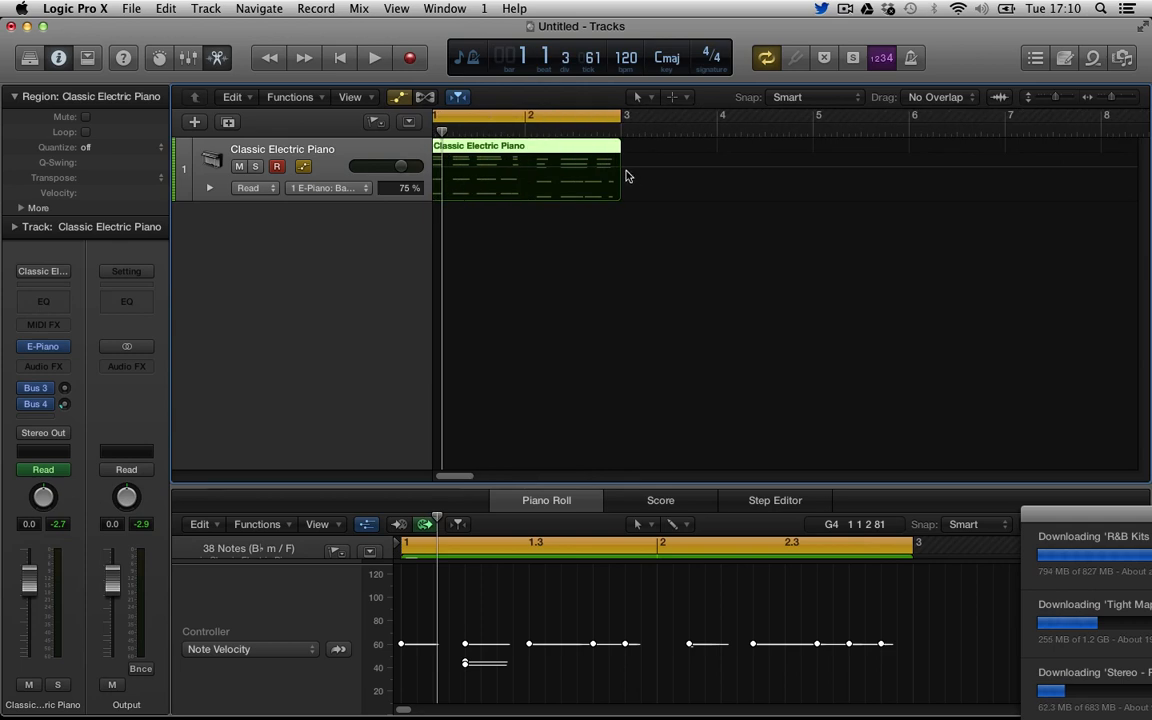
click(620, 170)
click(514, 172)
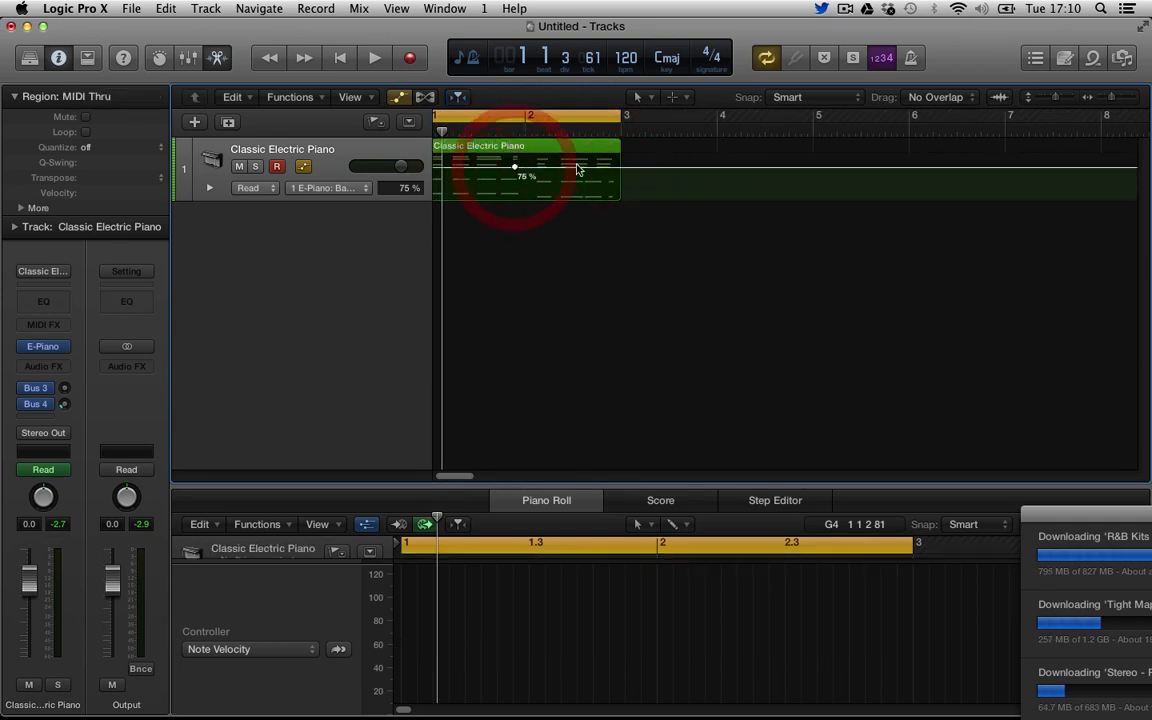
drag(594, 169, 540, 158)
key(space)
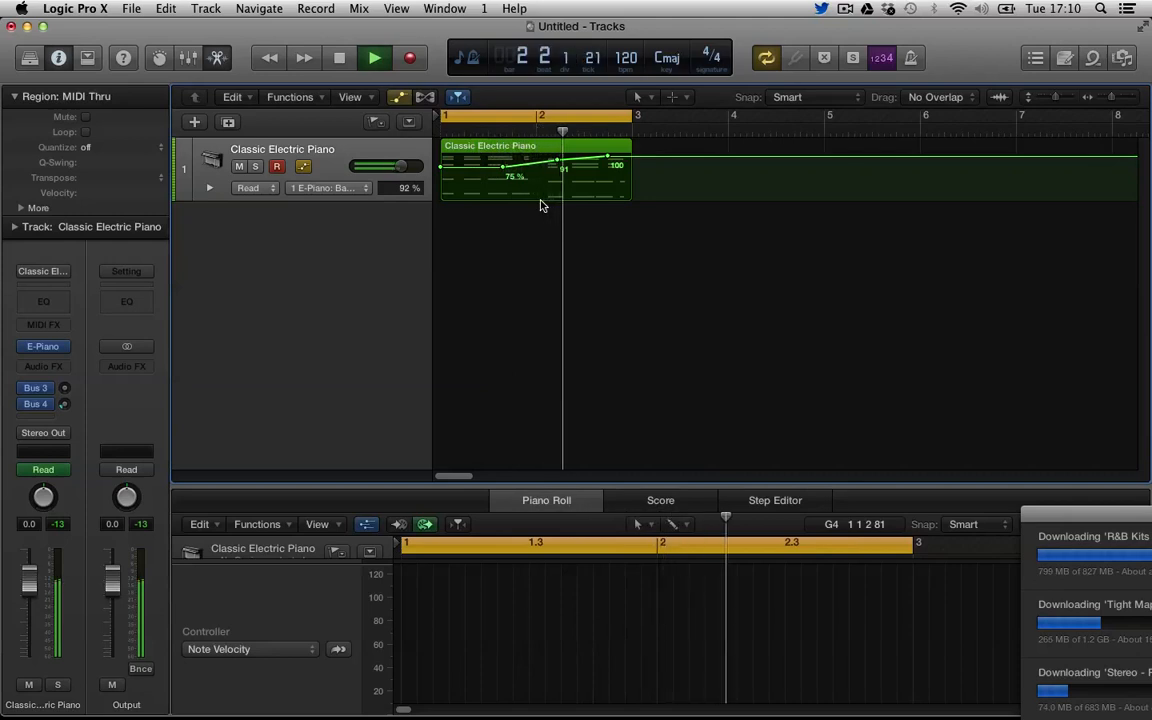
key(space)
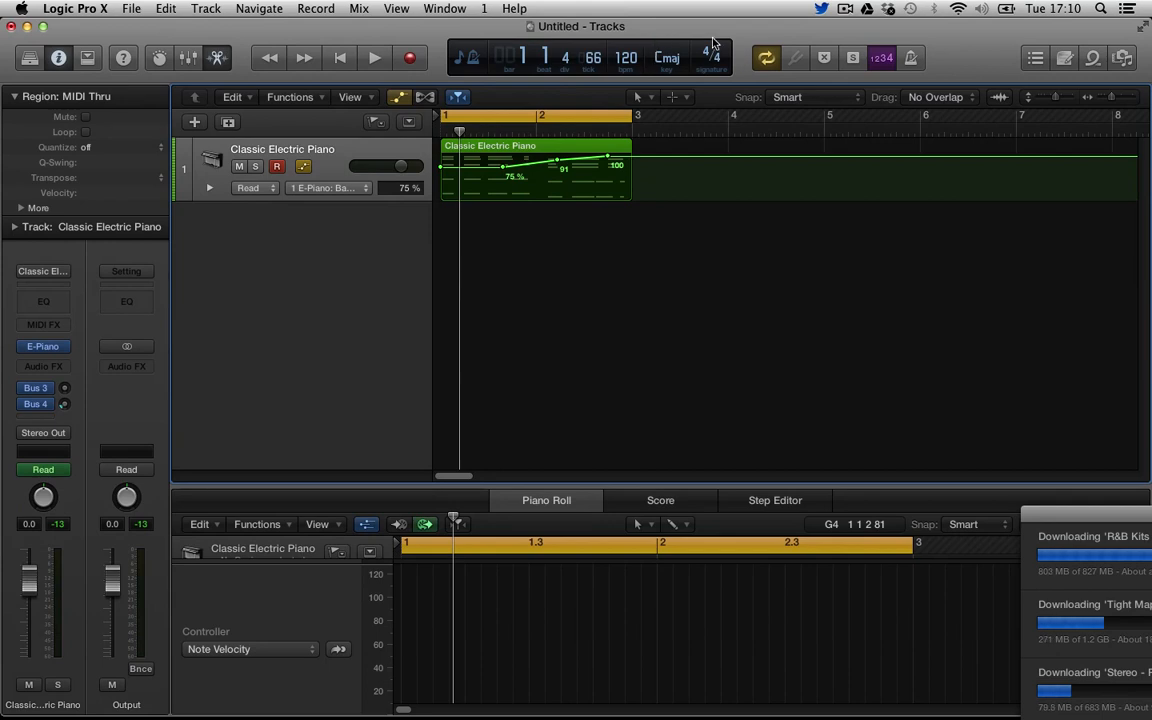
- Toggle the Cycle, Replace, Solo, Count In and Metronome modes, returning each to its original state
click(768, 62)
click(768, 62)
click(826, 60)
click(824, 58)
click(853, 57)
click(853, 57)
click(878, 57)
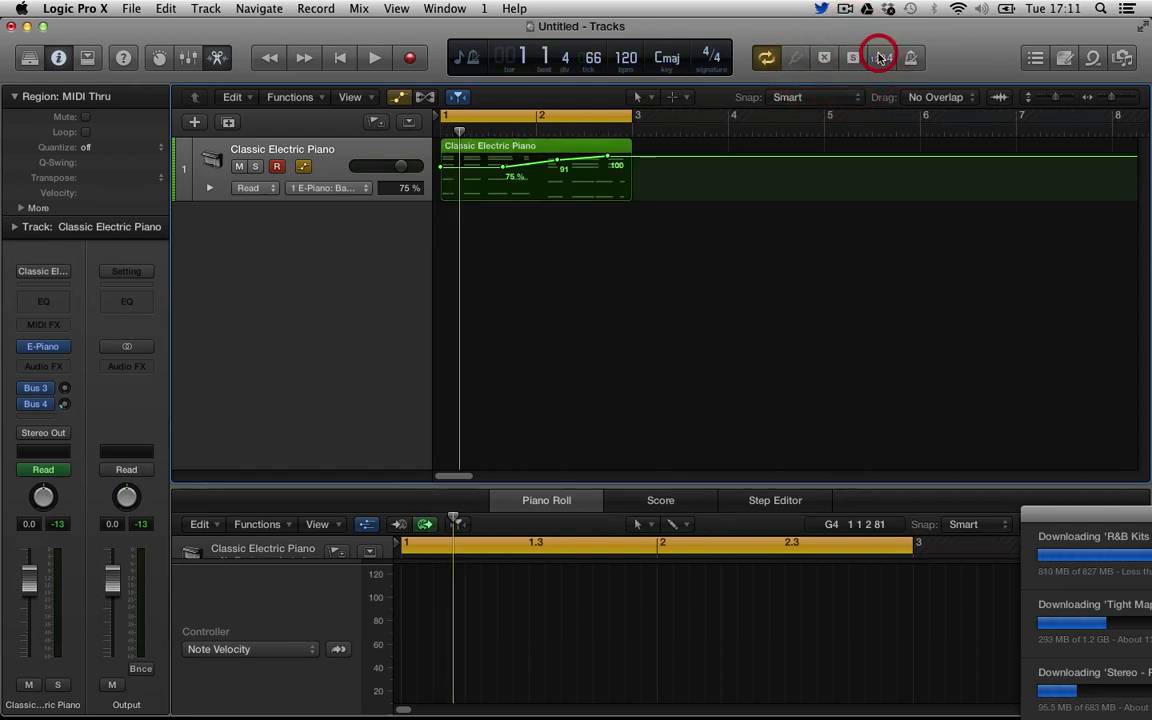
click(911, 57)
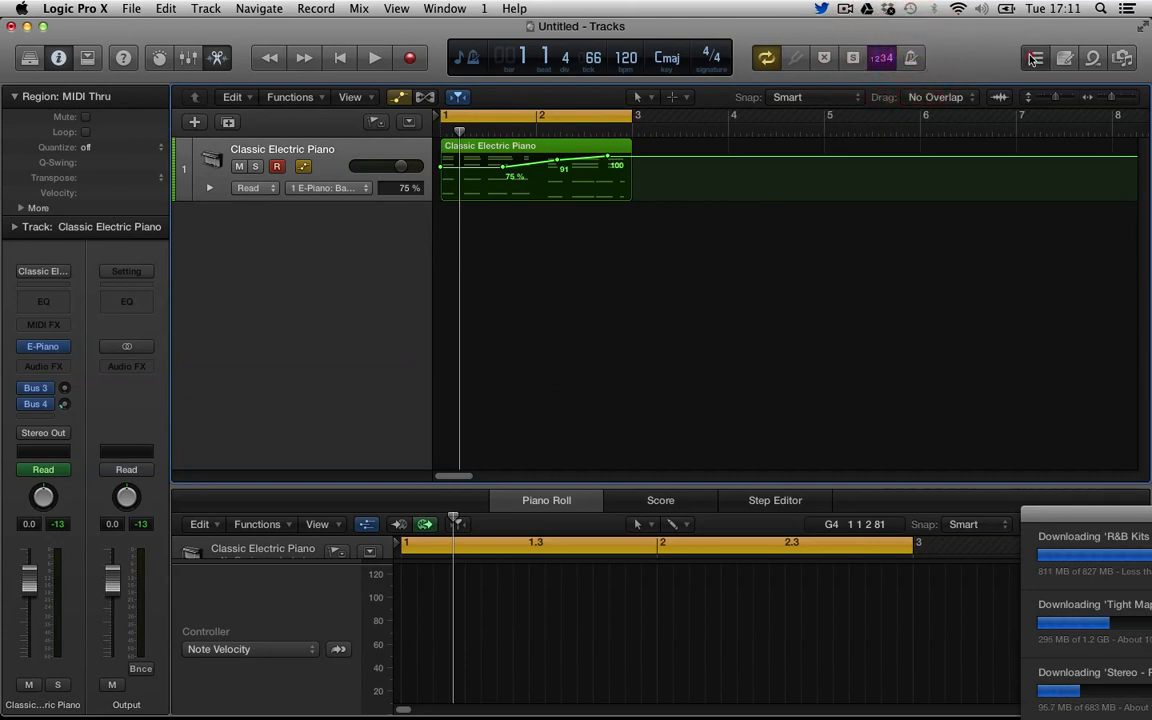
- Open the list editors and view the Signature, Tempo, Marker and Event lists
click(1035, 57)
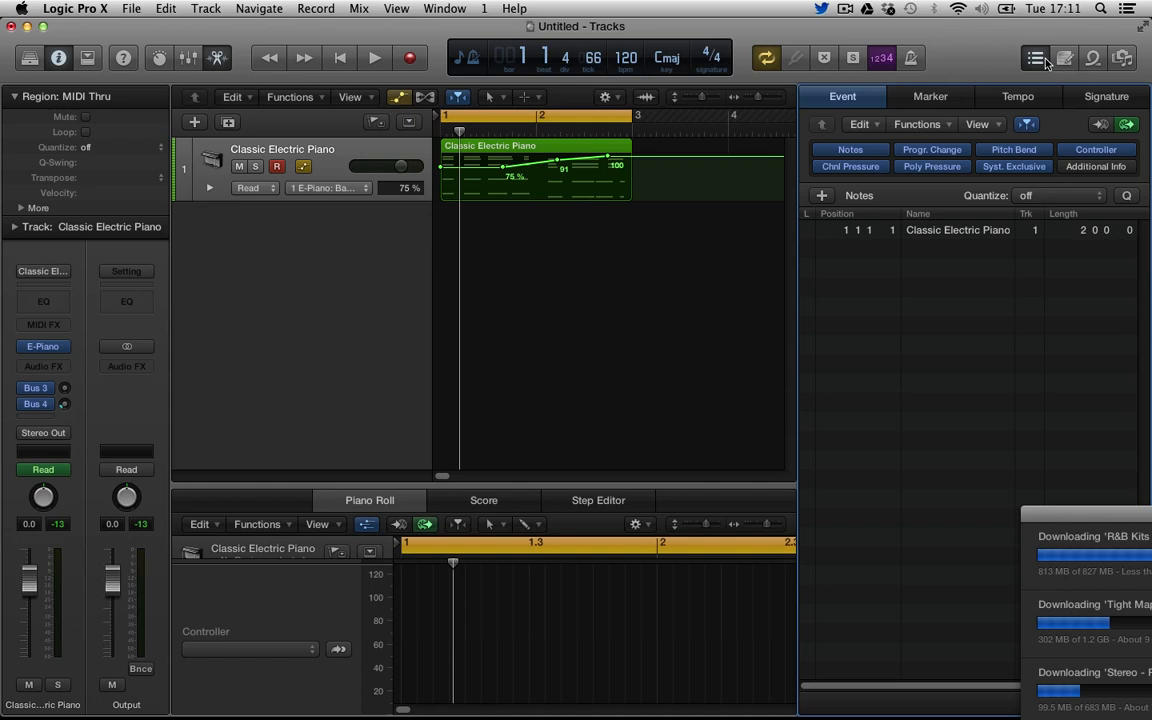
click(1120, 96)
click(1030, 96)
click(925, 97)
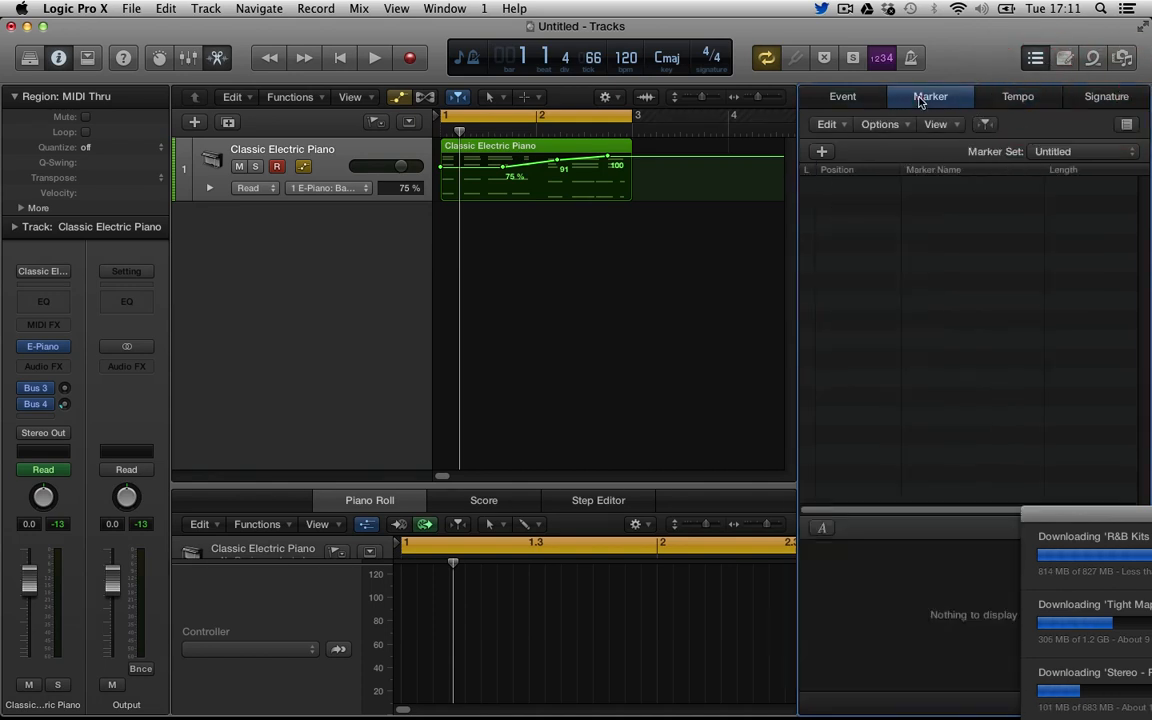
click(843, 96)
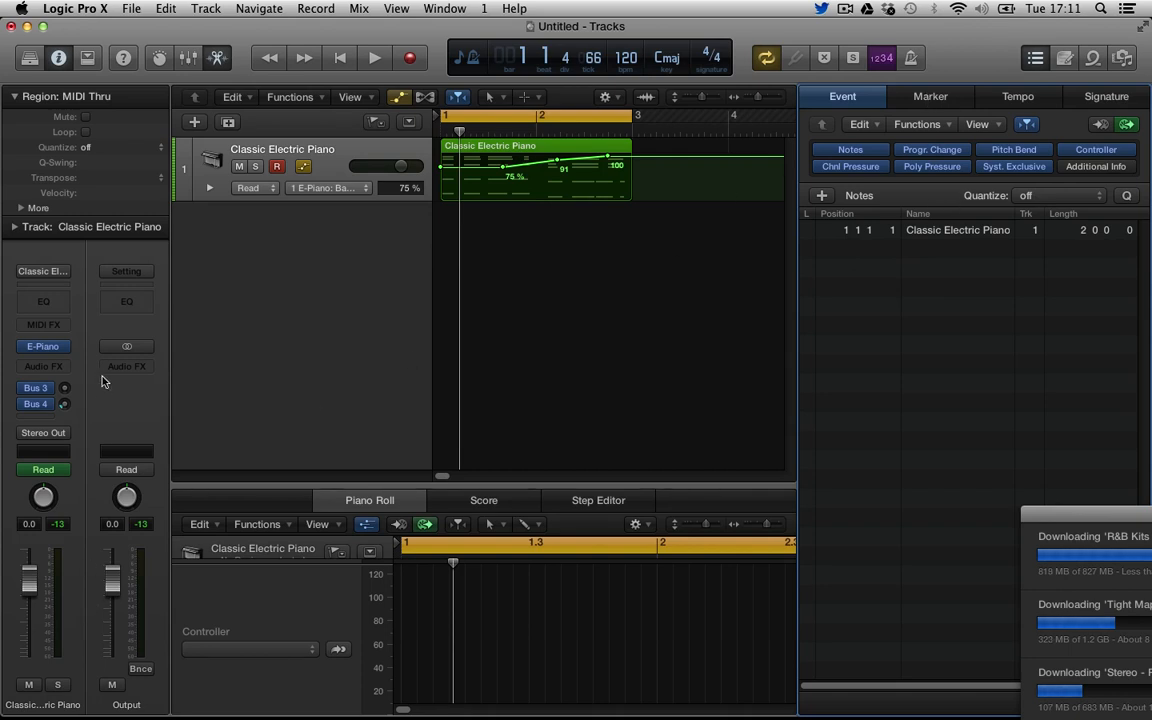
- Show and hide the Library and the project Note Pad, shifting the download progress window aside
click(30, 57)
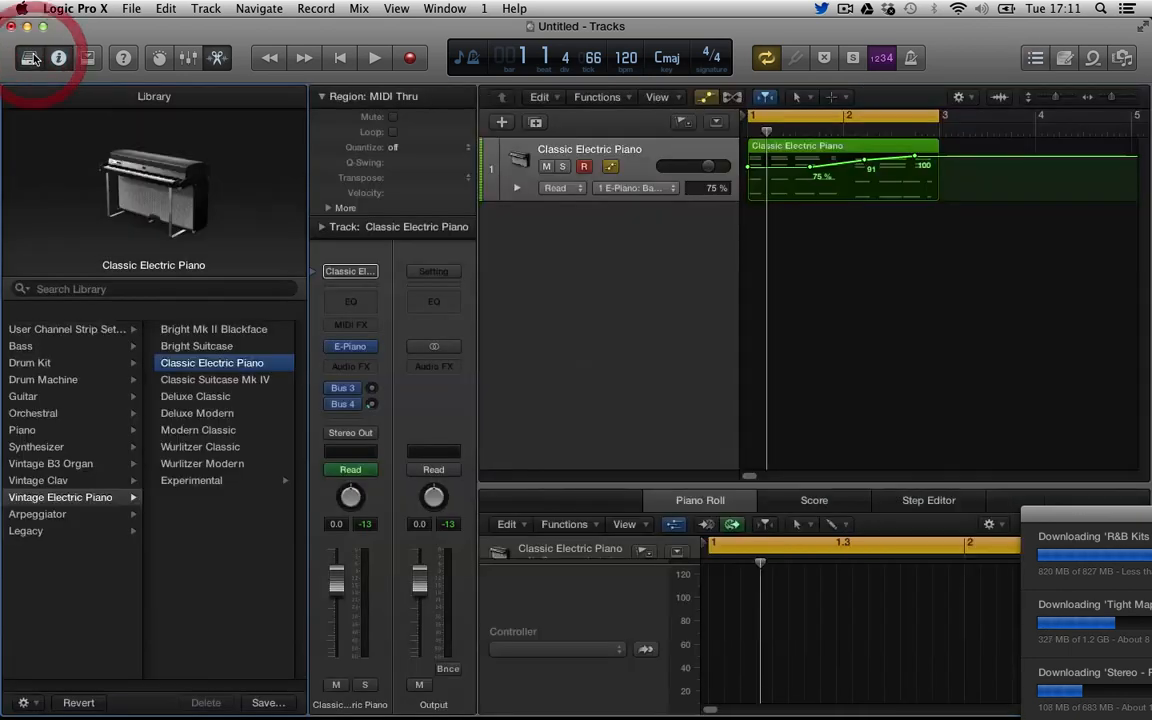
click(30, 57)
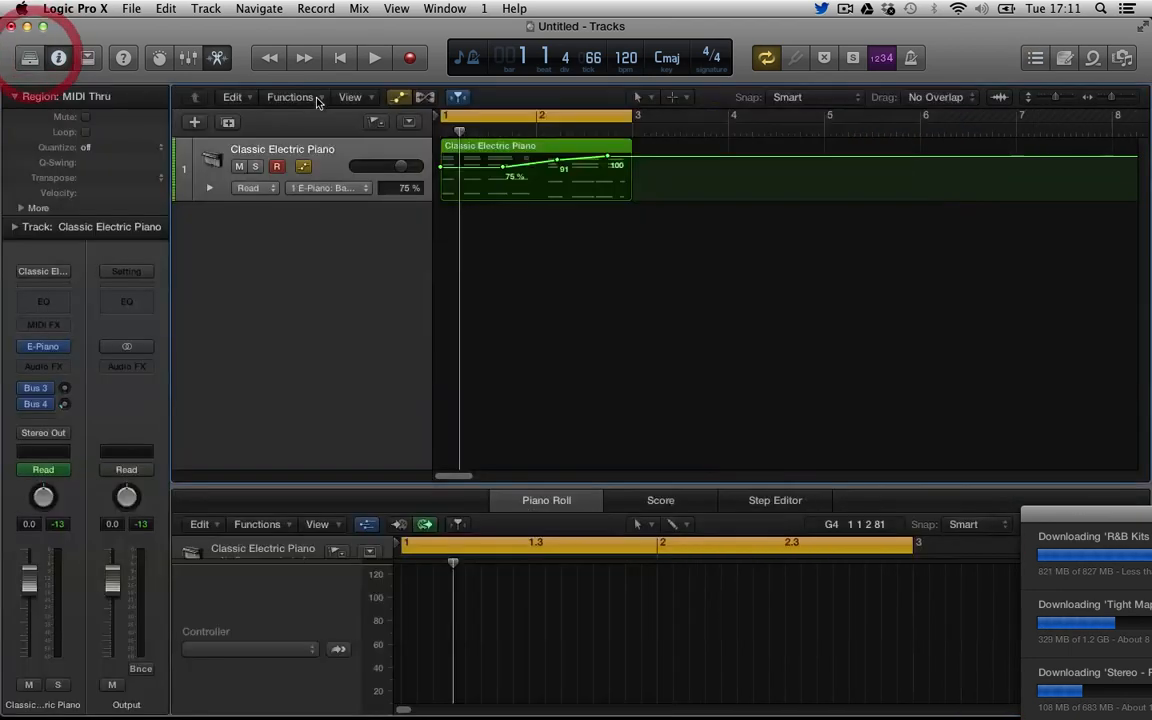
click(1066, 58)
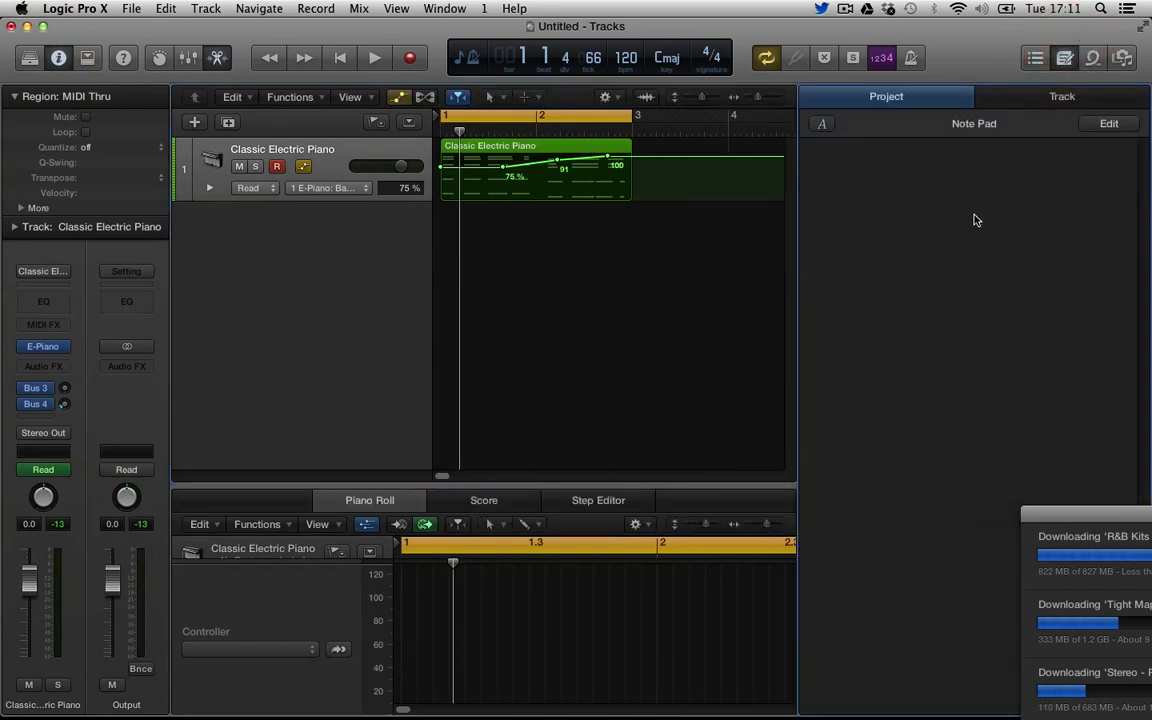
click(1062, 514)
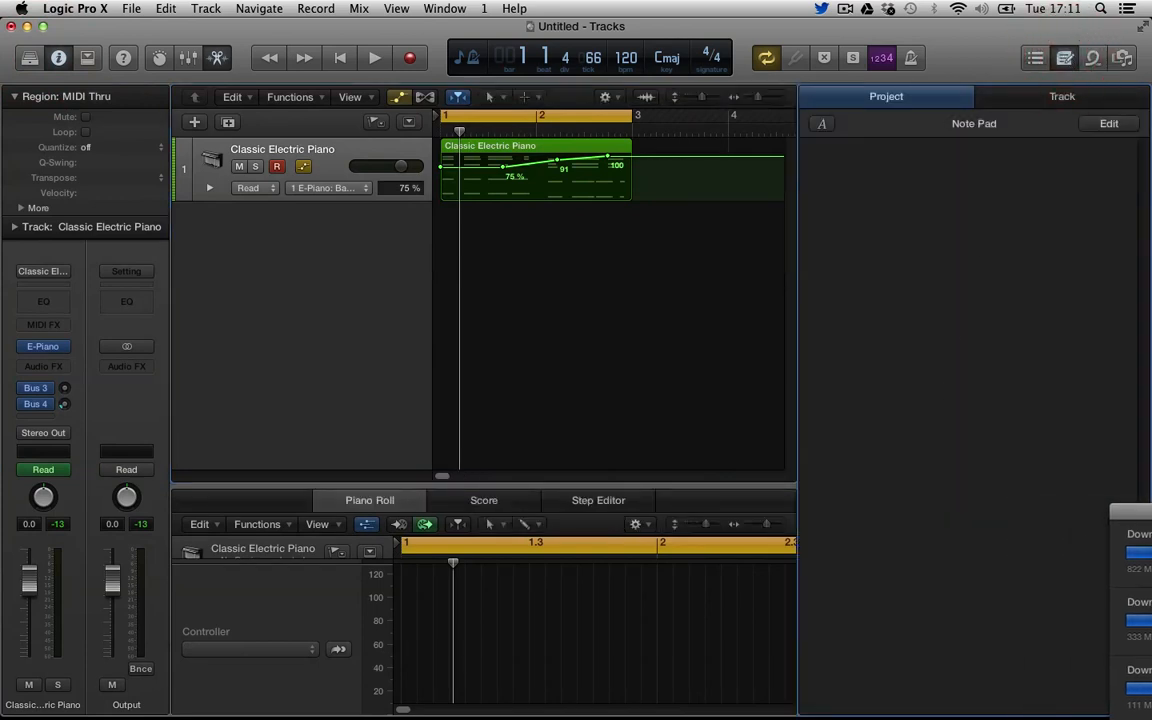
click(1065, 58)
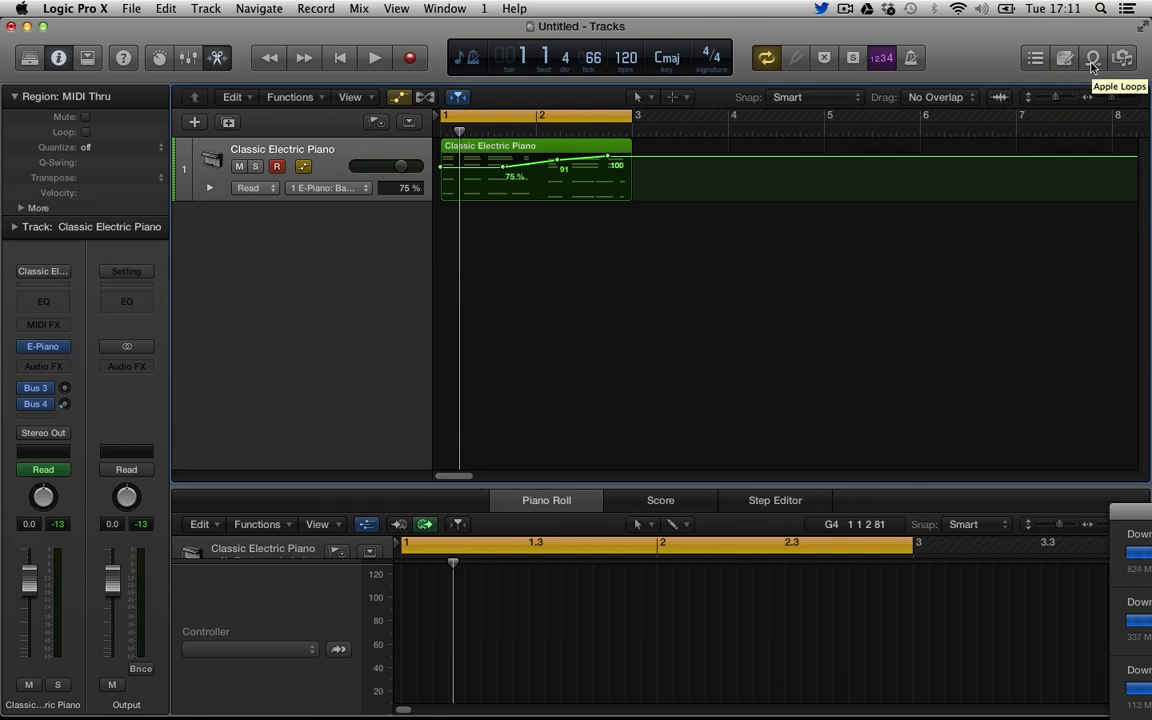
- Try to open the Apple Loops browser and reposition the download progress window to inspect the loop indexing
click(1093, 60)
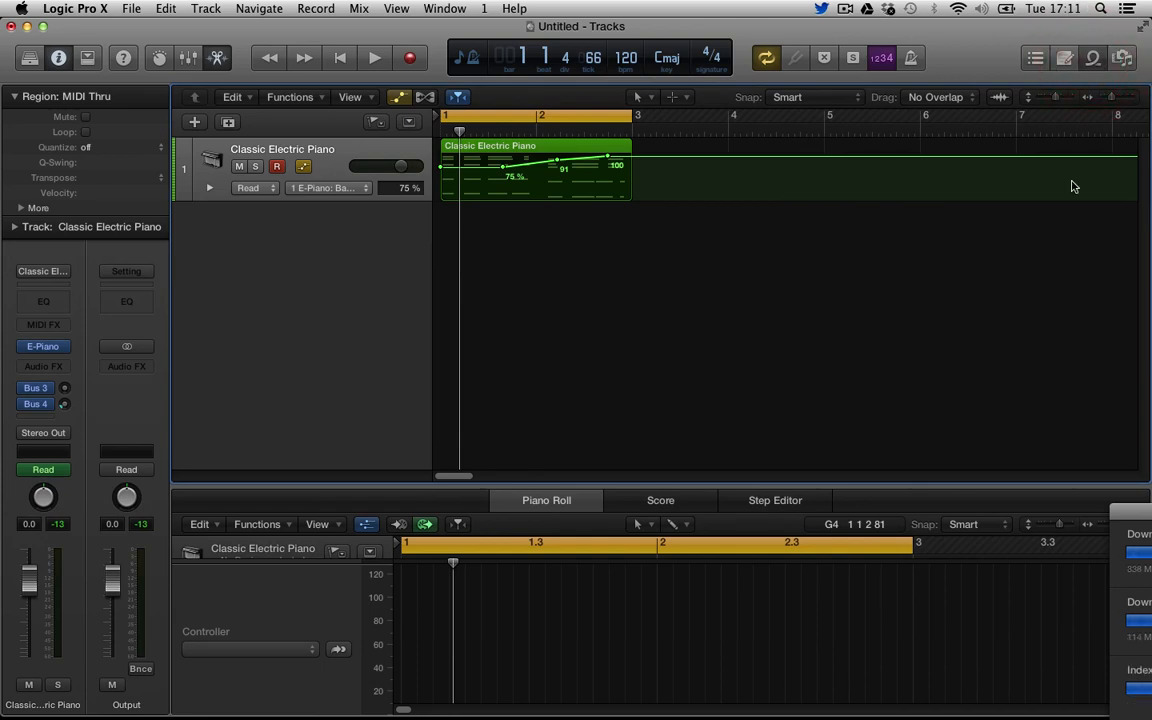
click(1093, 60)
click(1093, 60)
drag(1121, 515, 859, 414)
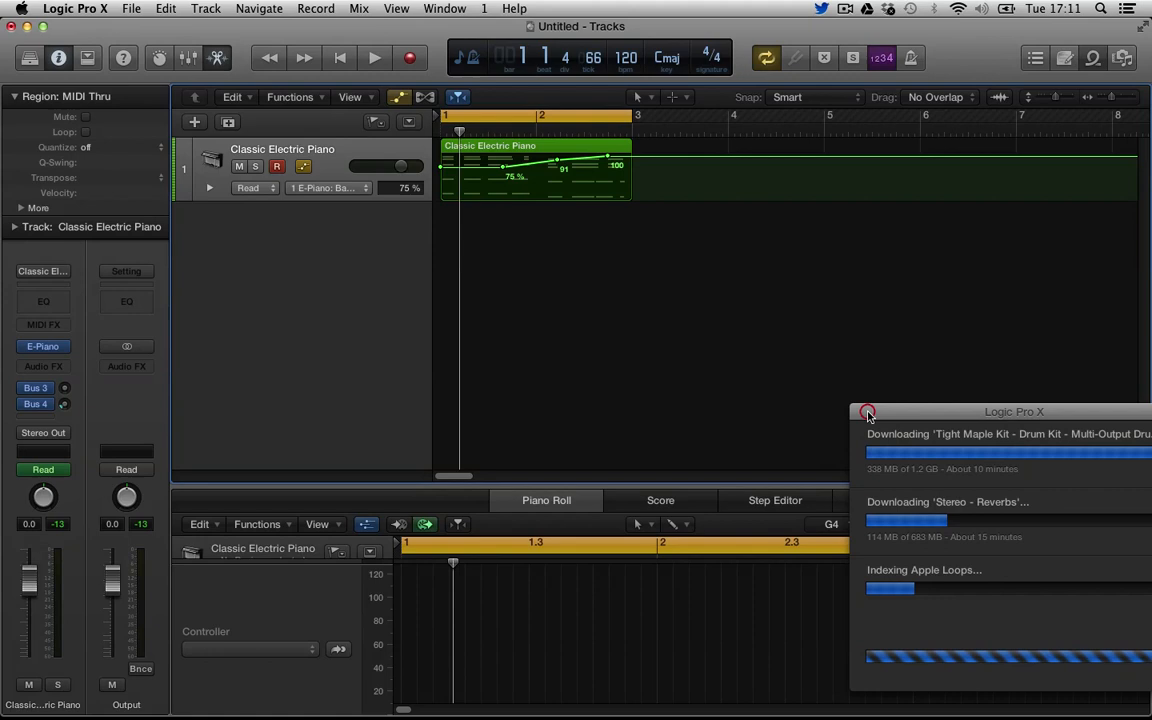
click(1090, 57)
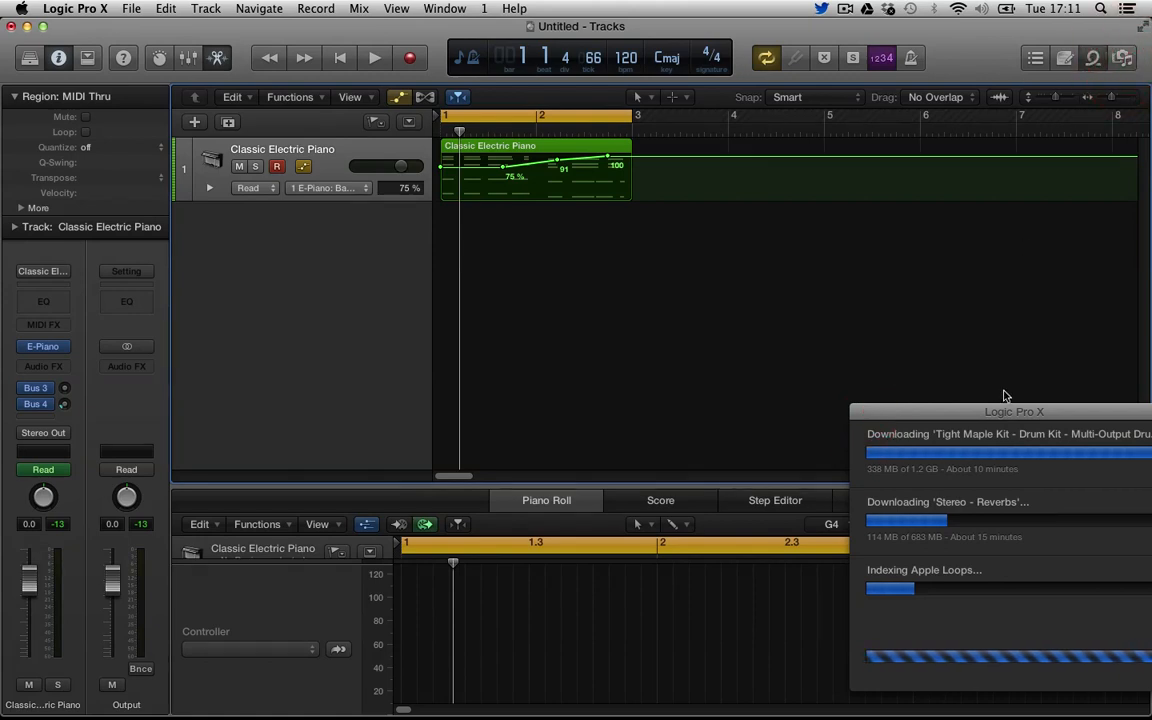
drag(1005, 414, 1004, 443)
click(963, 285)
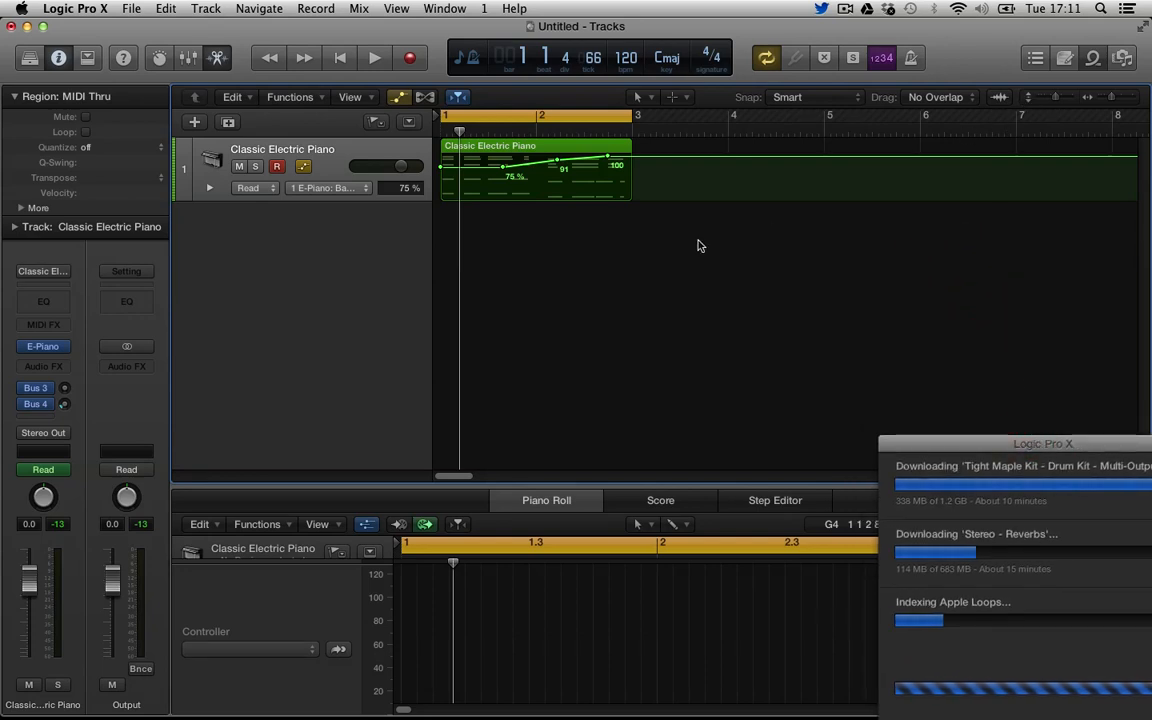